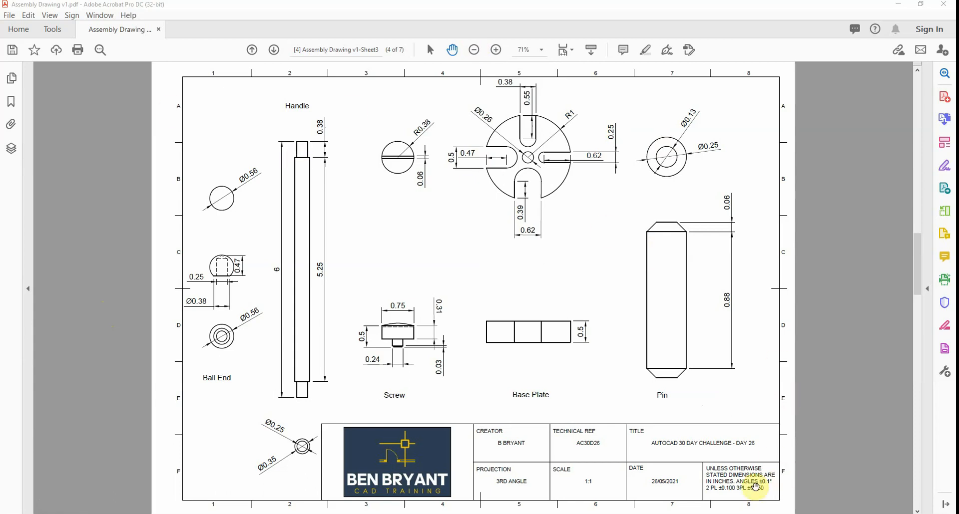
- Examine the units and tolerance note in the drawing sheet's title block, and the dimensioned views of the ball end
scroll(749, 487, "up", 2, "ctrl")
scroll(749, 488, "up", 2, "ctrl")
left_click_drag(784, 446, 289, 235, "ctrl")
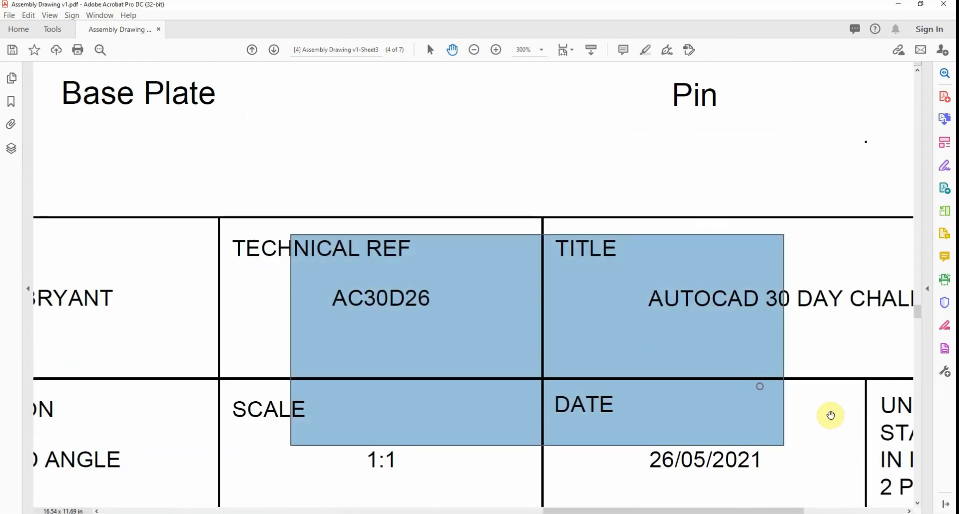
left_click(838, 424)
left_click_drag(834, 424, 454, 275)
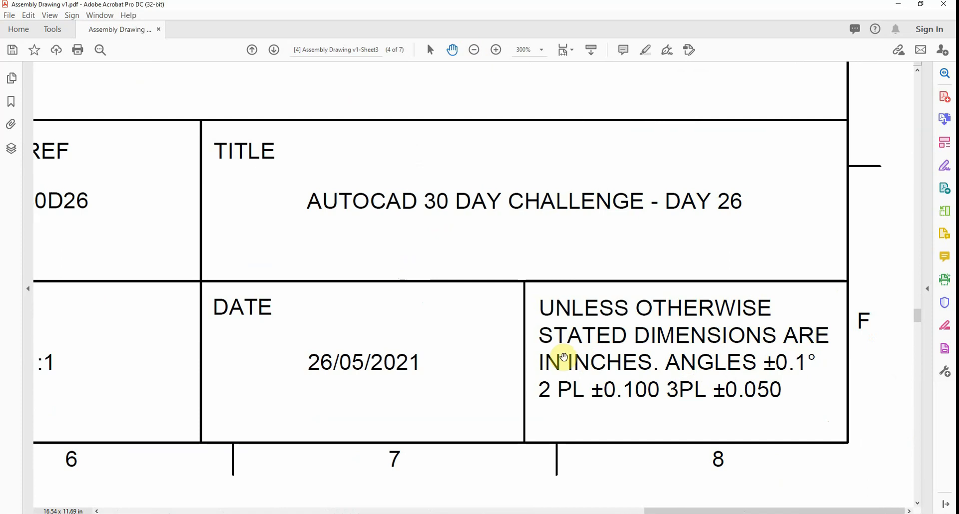
scroll(349, 247, "down", 2, "ctrl")
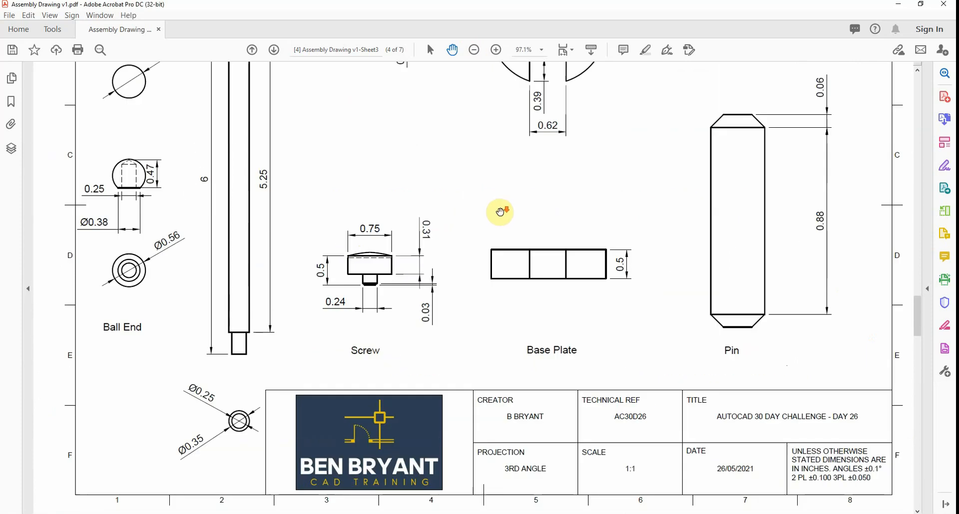
scroll(496, 211, "down", 3)
scroll(500, 214, "up", 5)
scroll(500, 214, "down", 1, "ctrl")
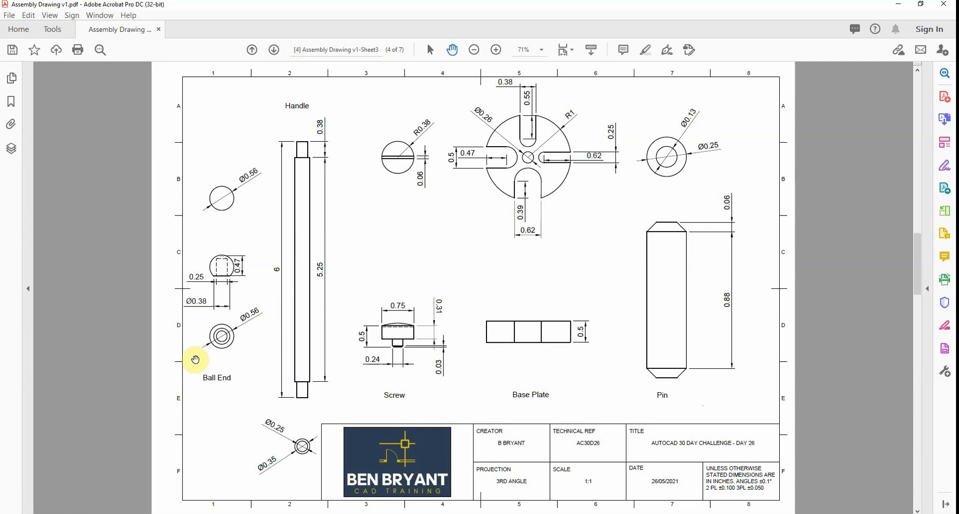
scroll(242, 339, "up", 2, "ctrl")
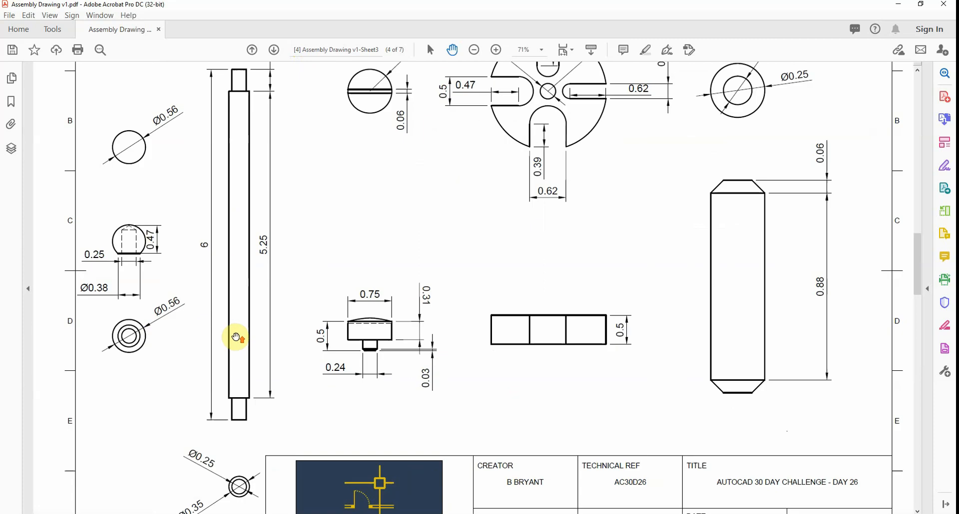
left_click_drag(181, 288, 490, 388)
left_click(288, 271)
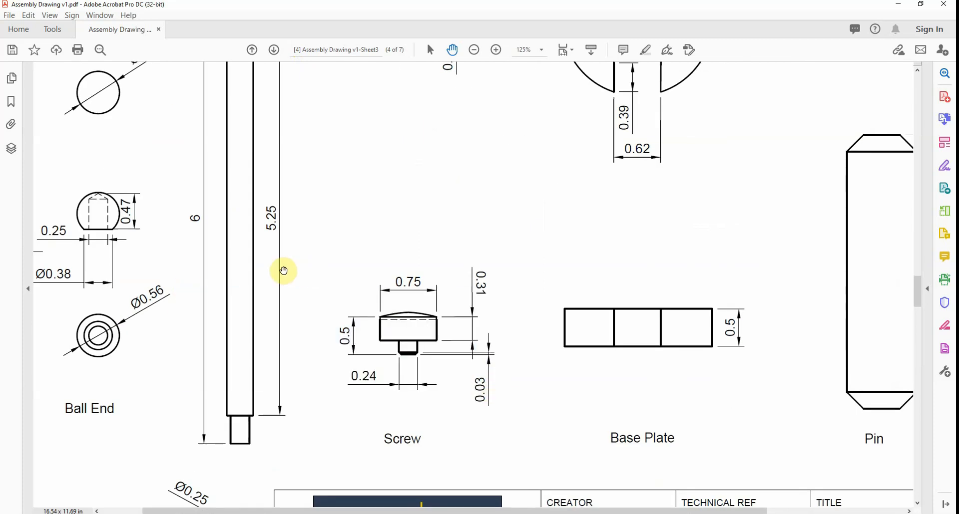
mouse_move(241, 272)
left_mouse_down()
mouse_move(424, 301)
mouse_move(535, 341)
mouse_move(535, 329)
left_mouse_up()
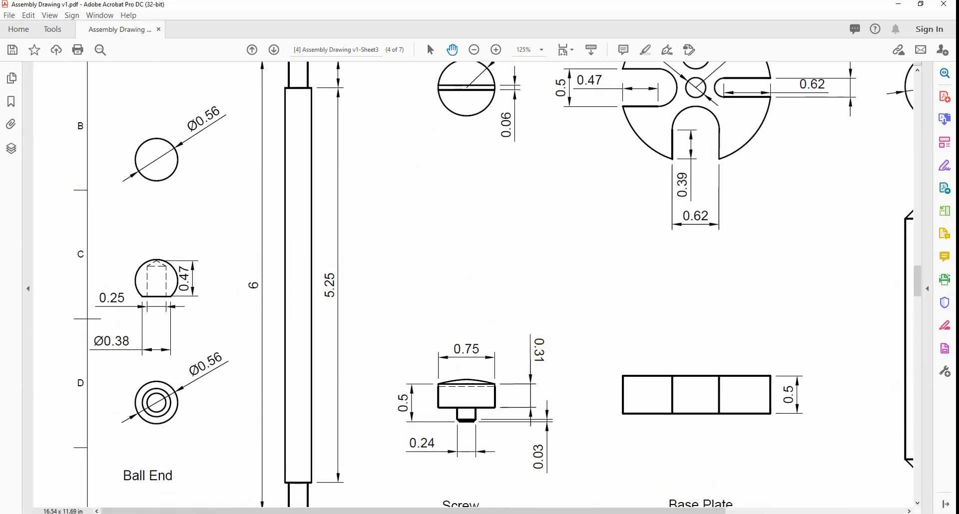
- Switch to AutoCAD and start a new drawing from the A3 L 30DC.dwt template
key("alt+Tab")
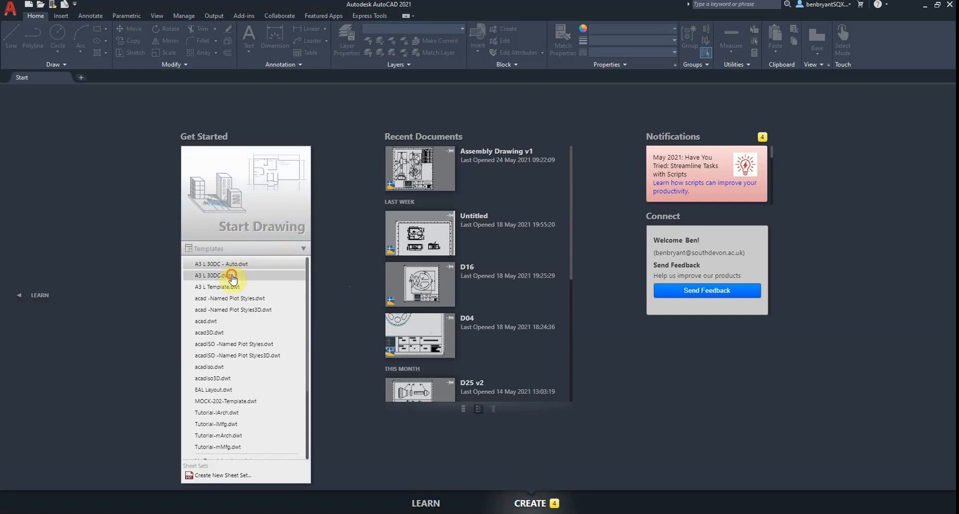
left_click(232, 274)
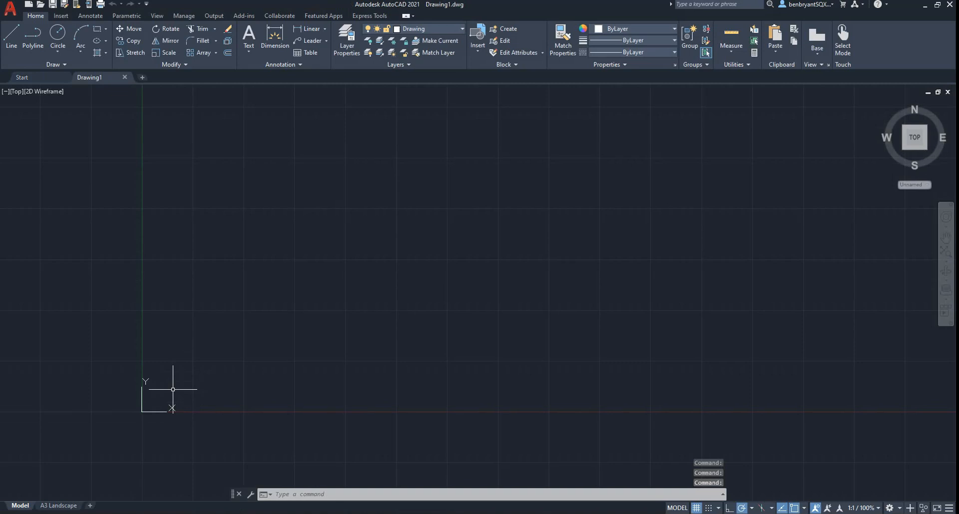
middle_click_drag(173, 389, 413, 297)
scroll(383, 322, "down", 3)
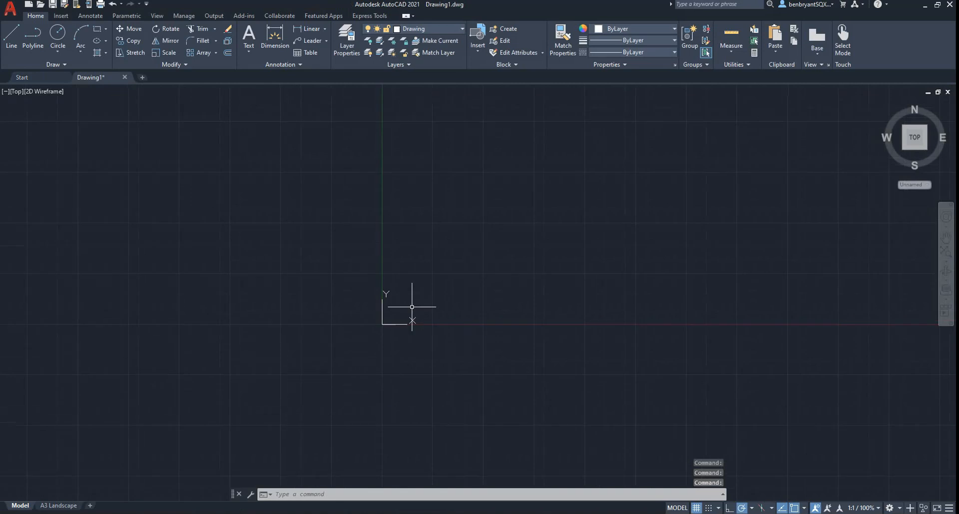
scroll(412, 304, "up", 3)
- Configure the drawing units with an insertion scale of inches and a length precision of 0.00
type("units")
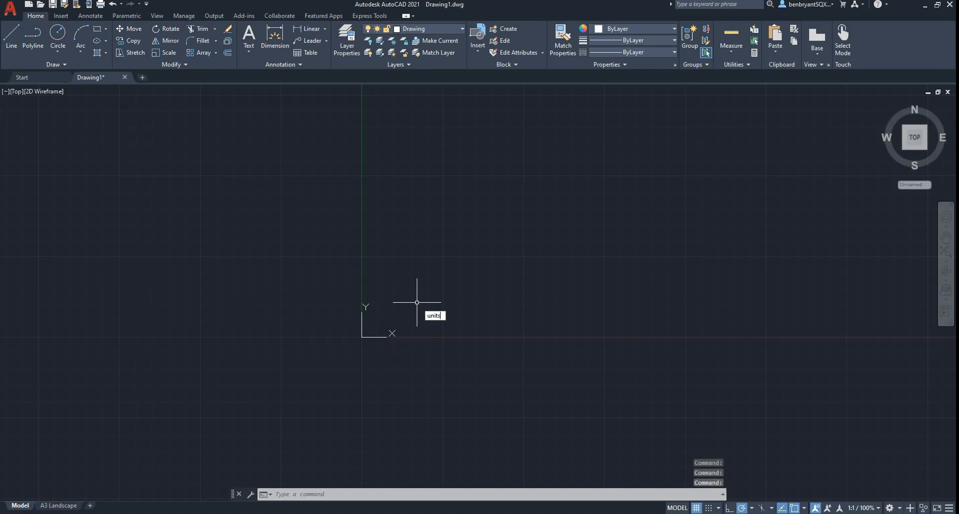
key("Return")
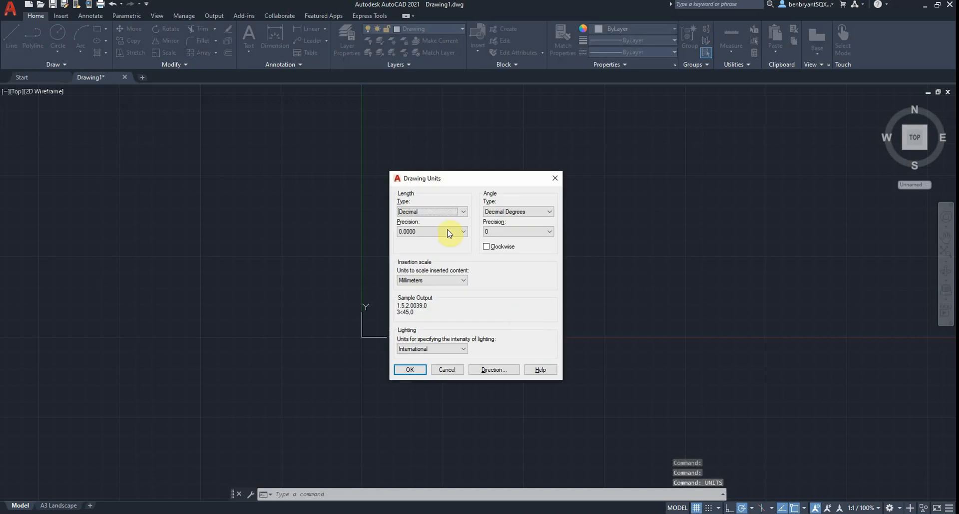
left_click(413, 282)
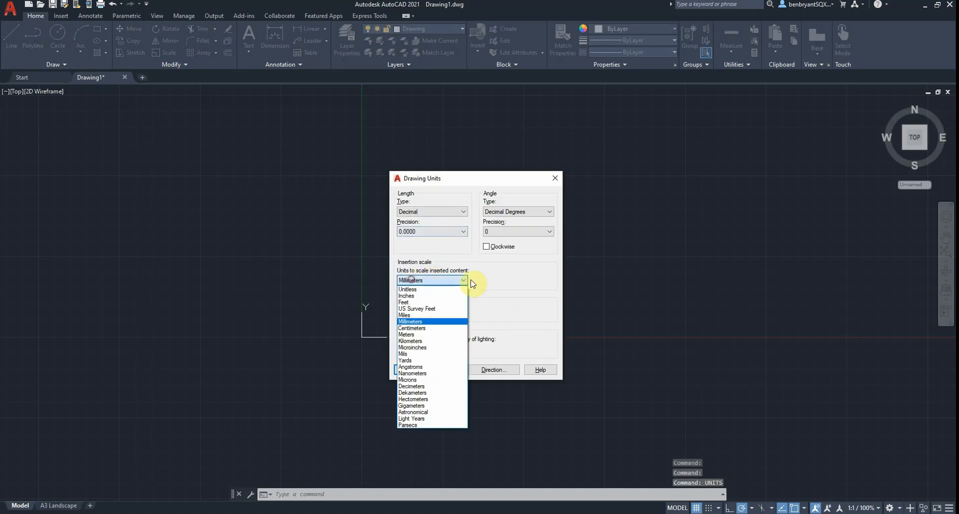
left_click(430, 296)
left_click(423, 232)
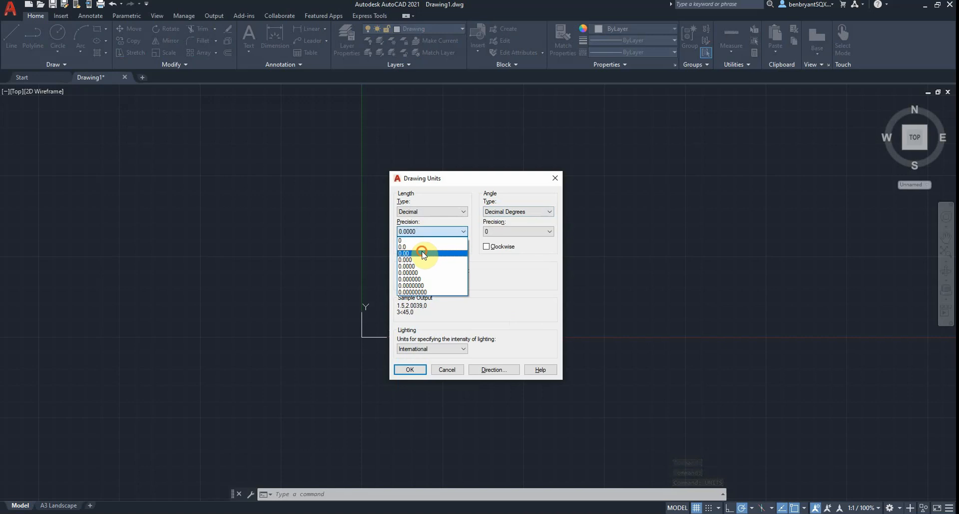
left_click(425, 253)
left_click(410, 370)
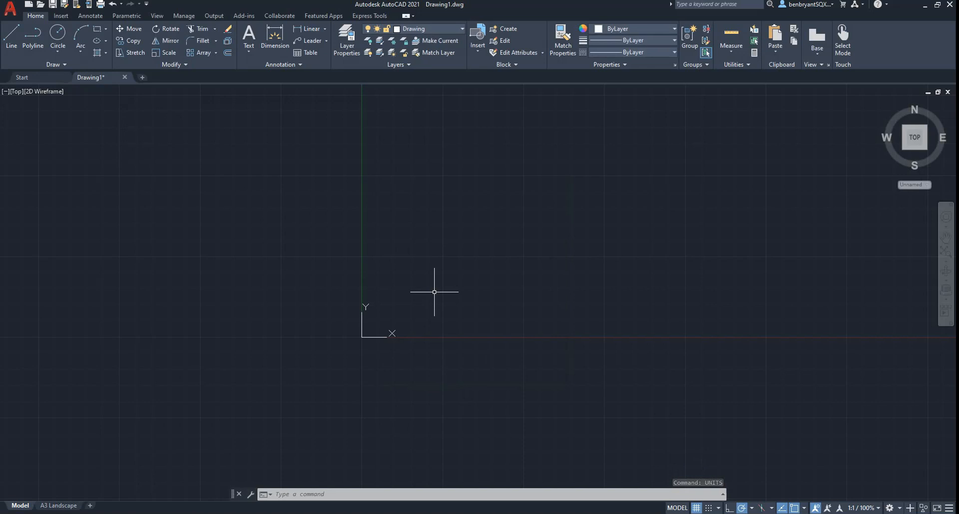
- Make the construction layer current and draw a horizontal and a vertical construction line through 0,0
left_click(435, 28)
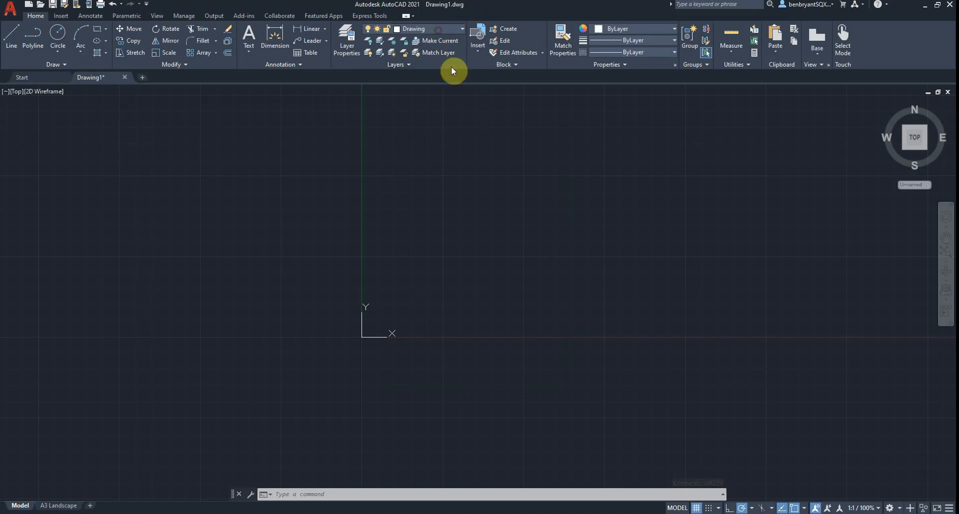
left_click(435, 82)
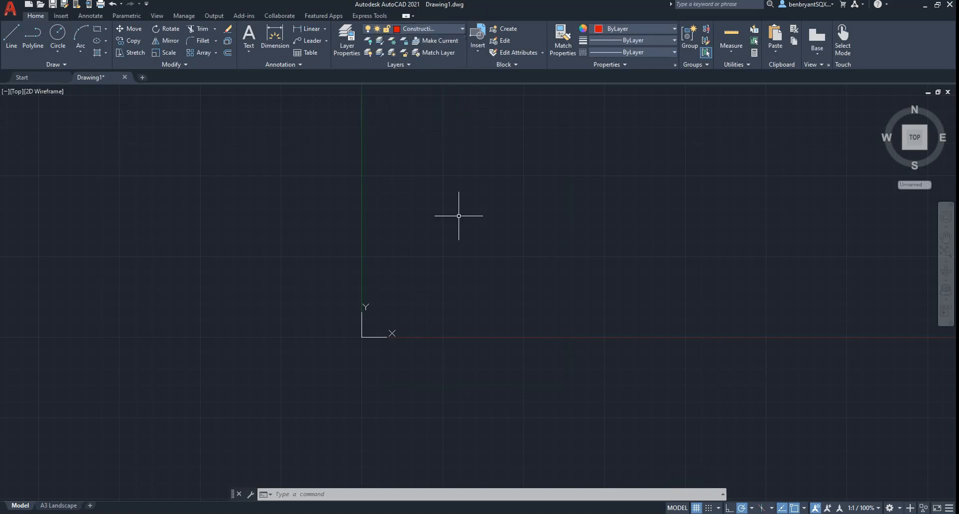
type("xxline")
key("Return")
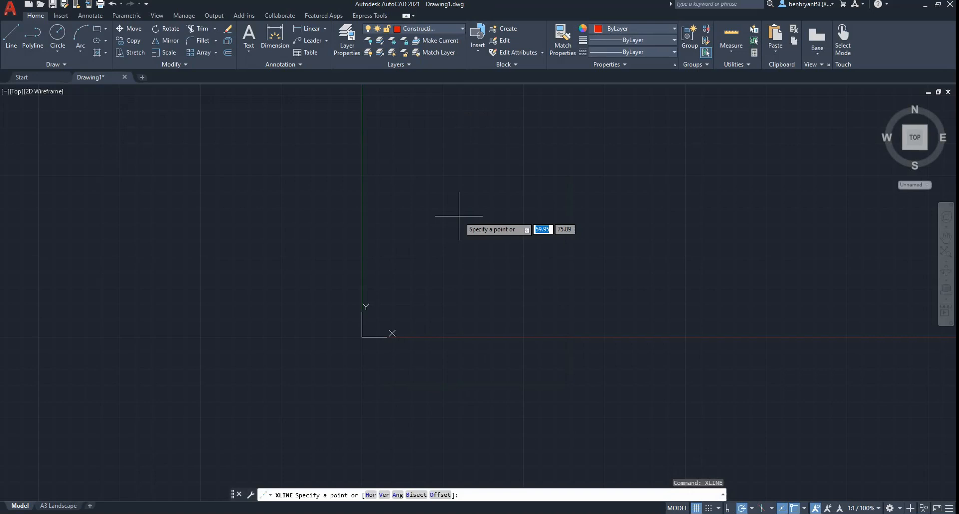
type("0,0")
key("Return")
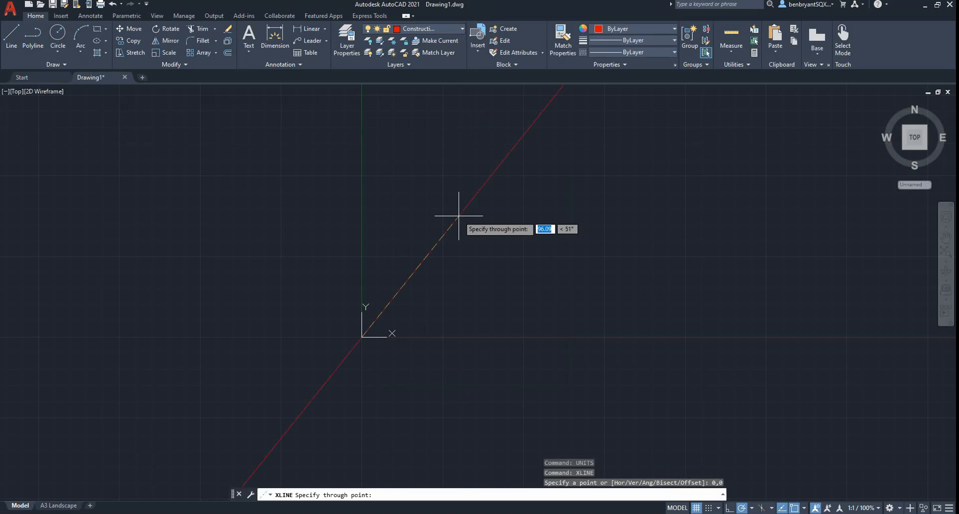
left_click(577, 332)
left_click(362, 232)
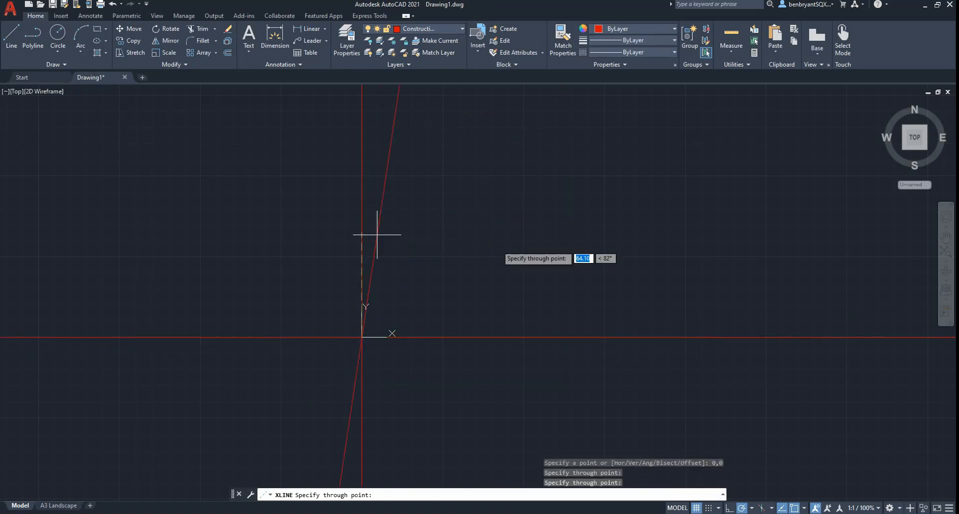
key("Escape")
- Check the ball end's diameter in the PDF drawing, and draw a 0.56 diameter circle centred at 0,0
key("alt+Tab")
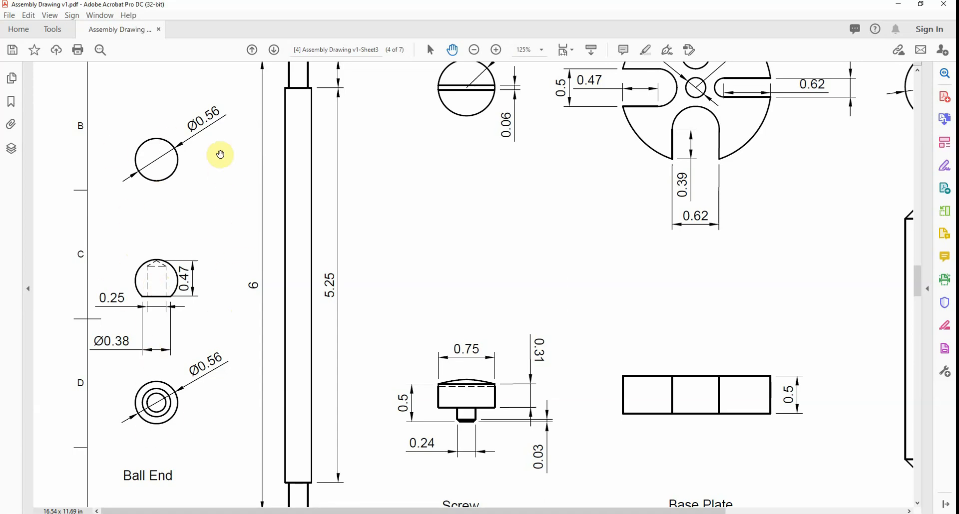
key("alt+Tab")
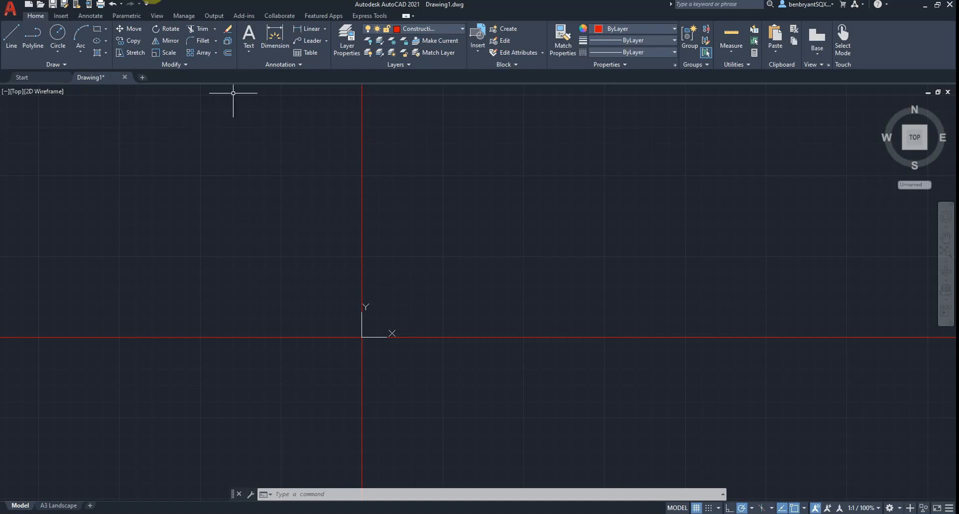
left_click(60, 38)
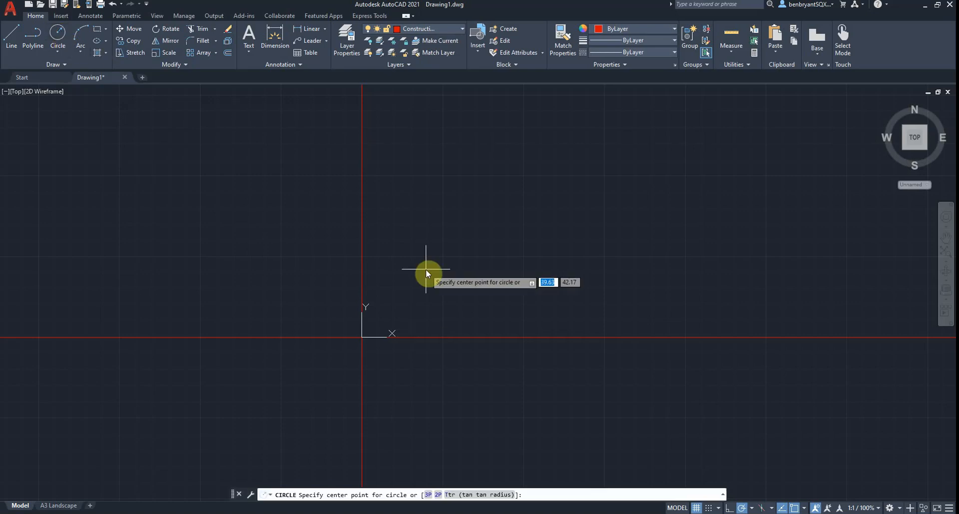
type("0,0")
key("Return")
type("d")
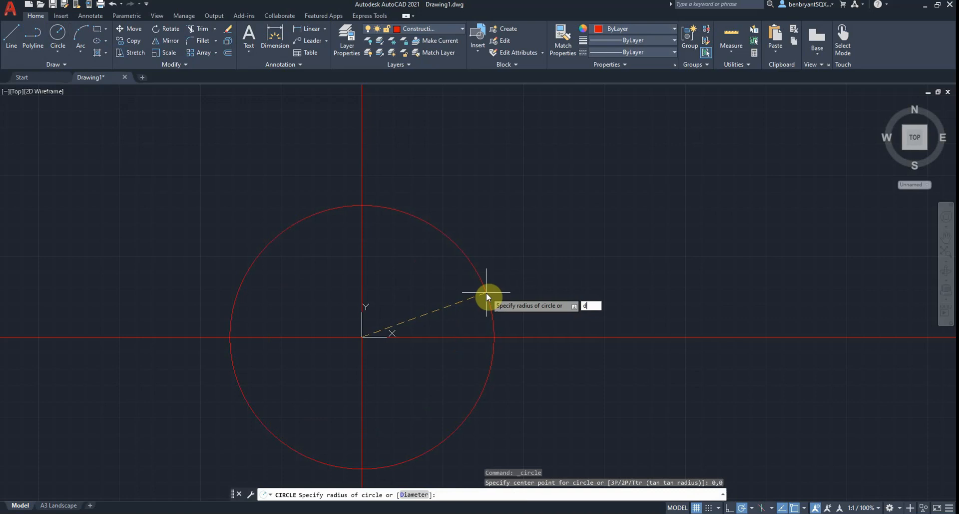
key("Return")
type("0.")
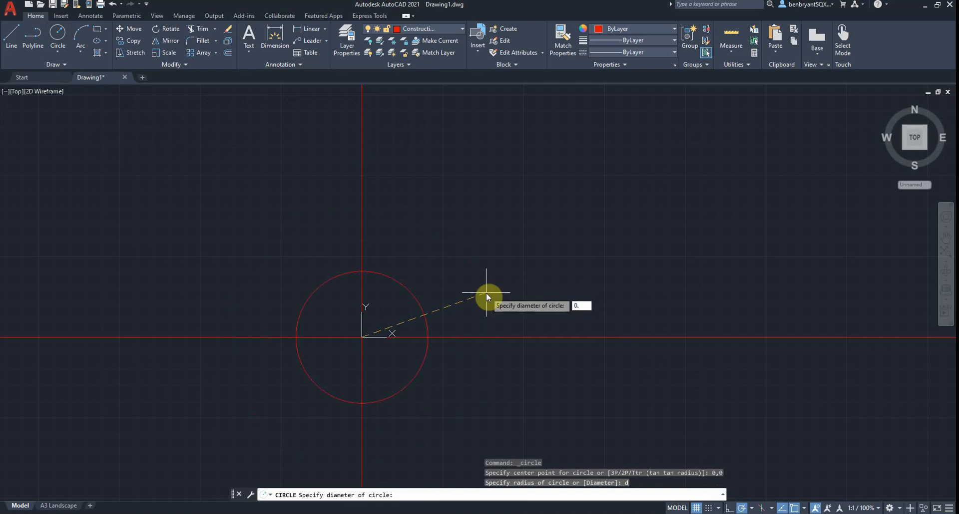
key("alt+Tab")
key("alt+Tab")
key("Return")
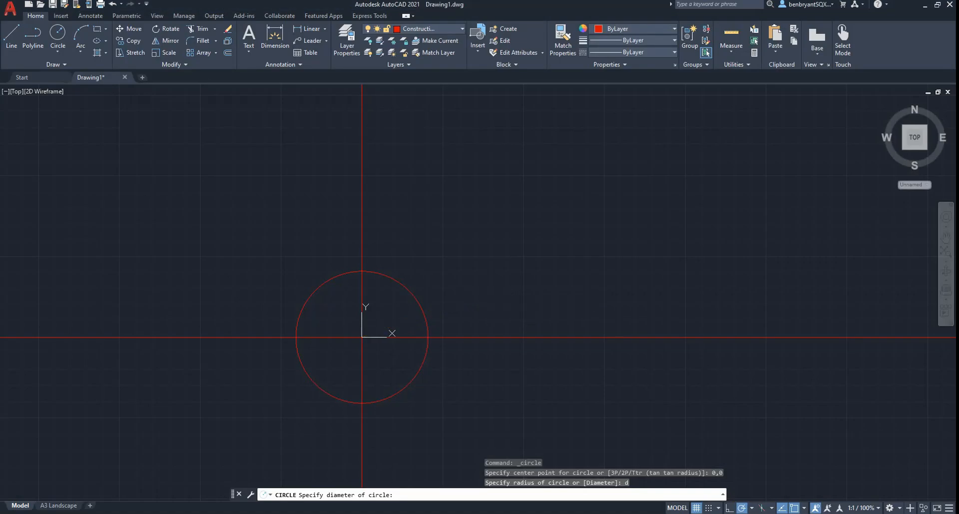
- Zoom to the drawing extents and frame the circle at the origin
scroll(378, 331, "up", 4)
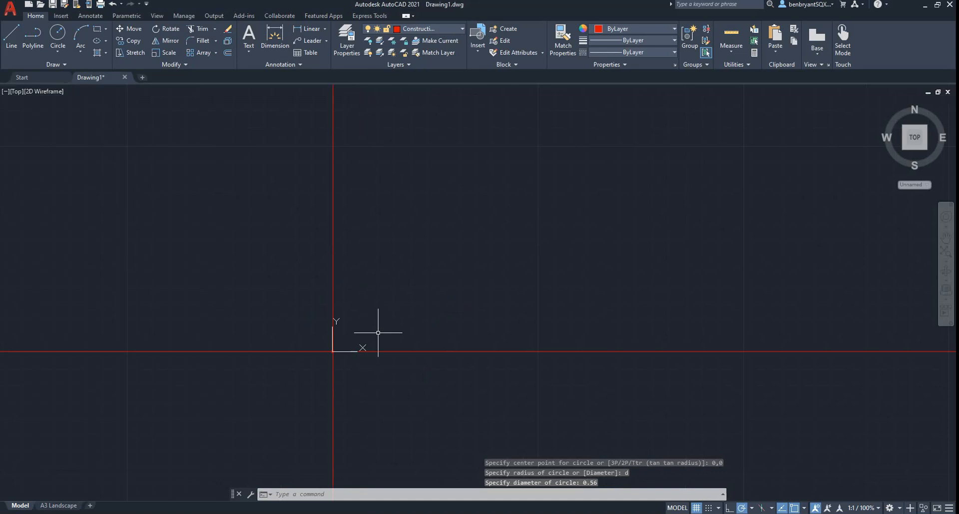
key("Return")
type("e")
key("Return")
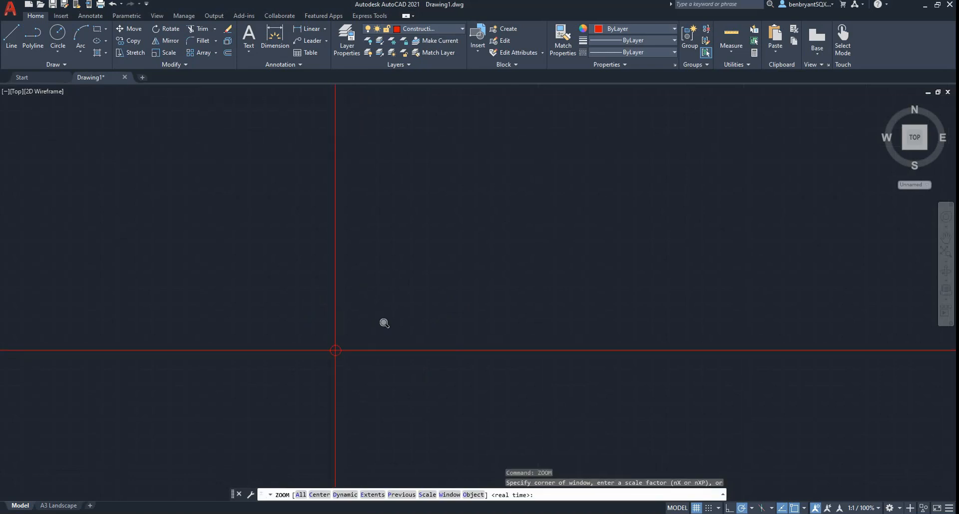
scroll(480, 295, "down", 2)
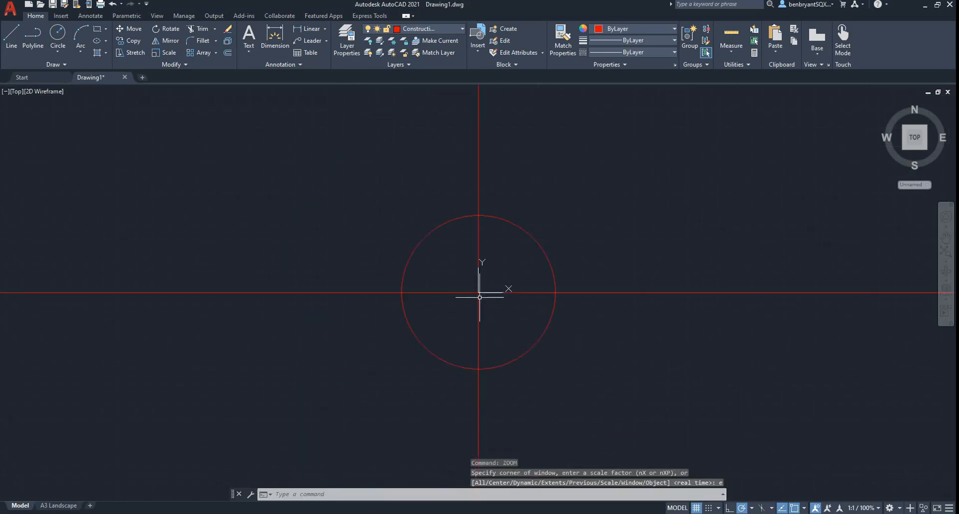
middle_click_drag(555, 284, 469, 272)
scroll(468, 271, "down", 1)
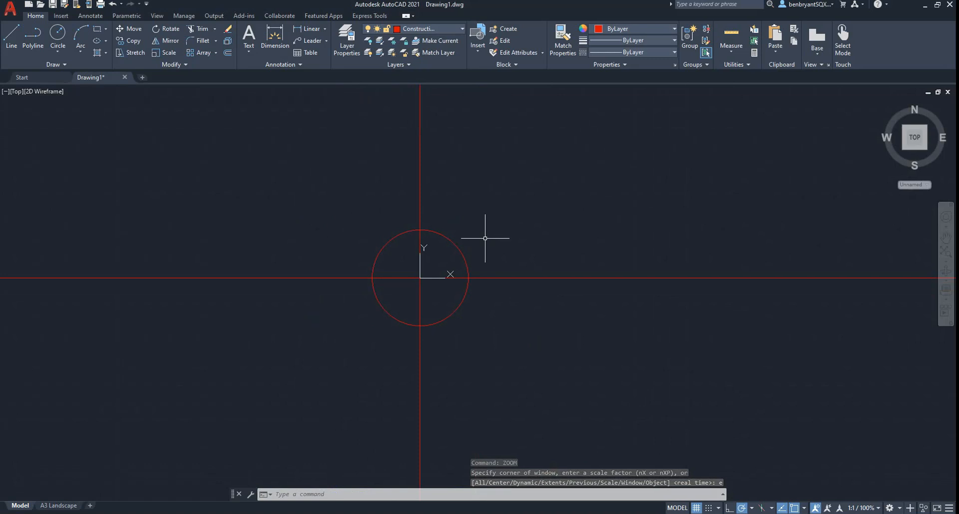
scroll(468, 236, "up", 2)
middle_click_drag(468, 236, 389, 262)
- Add a diameter dimension to the circle at the origin, placed towards its upper right
left_click(327, 29)
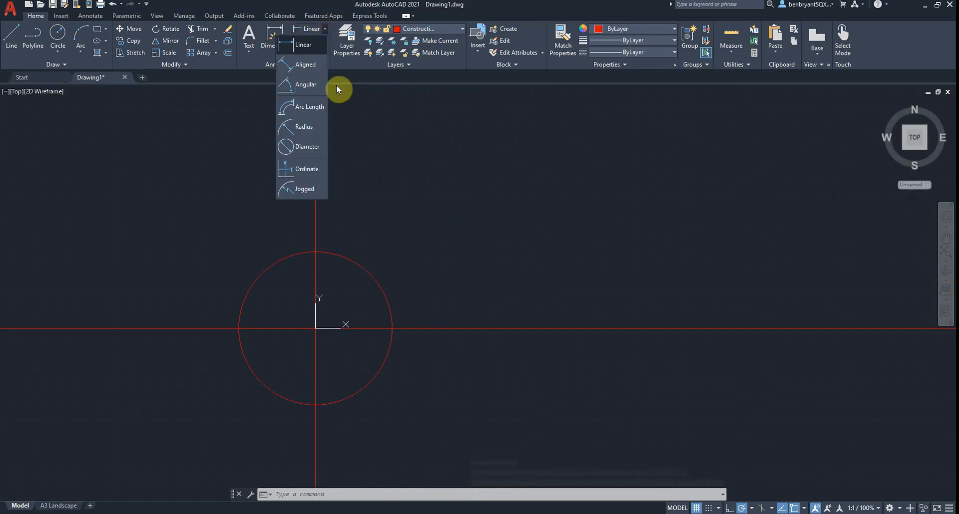
left_click(302, 144)
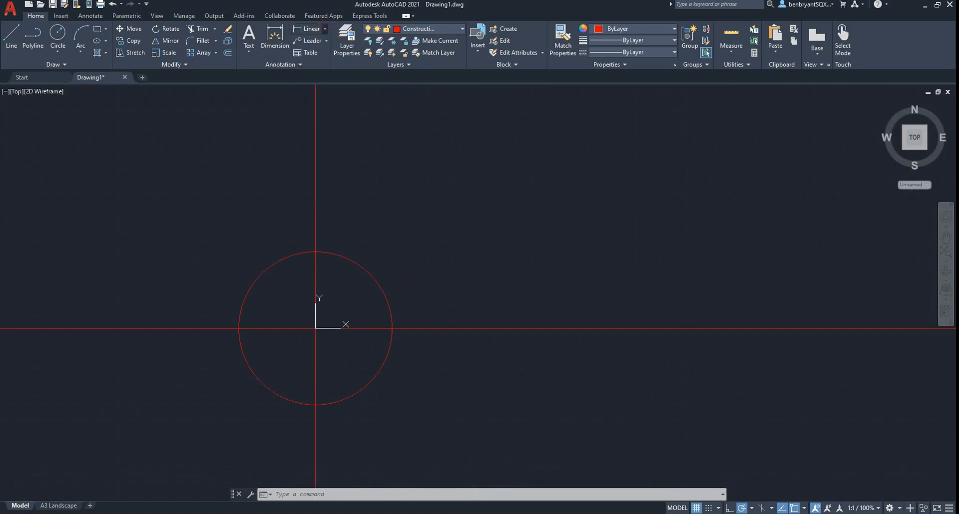
left_click(372, 279)
scroll(425, 250, "down", 10)
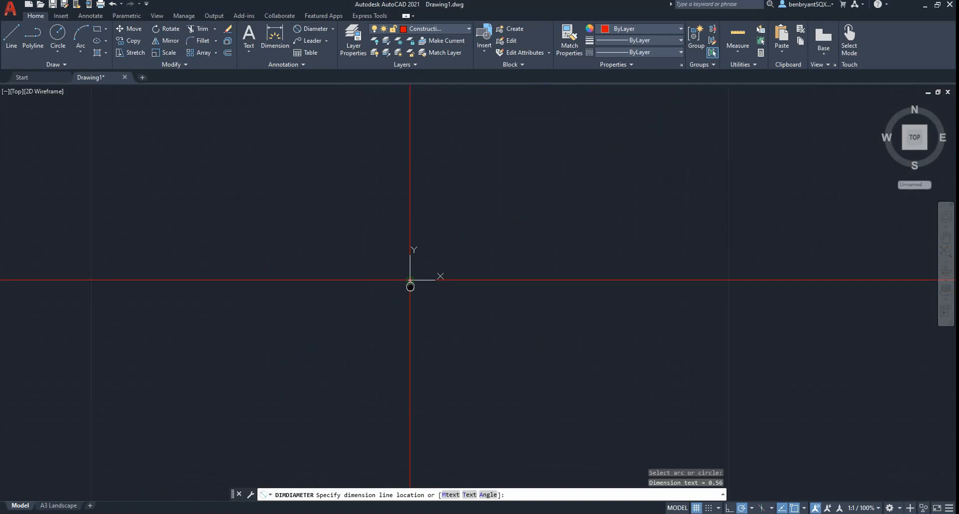
scroll(404, 268, "up", 15)
left_click(417, 269)
scroll(408, 294, "up", 5)
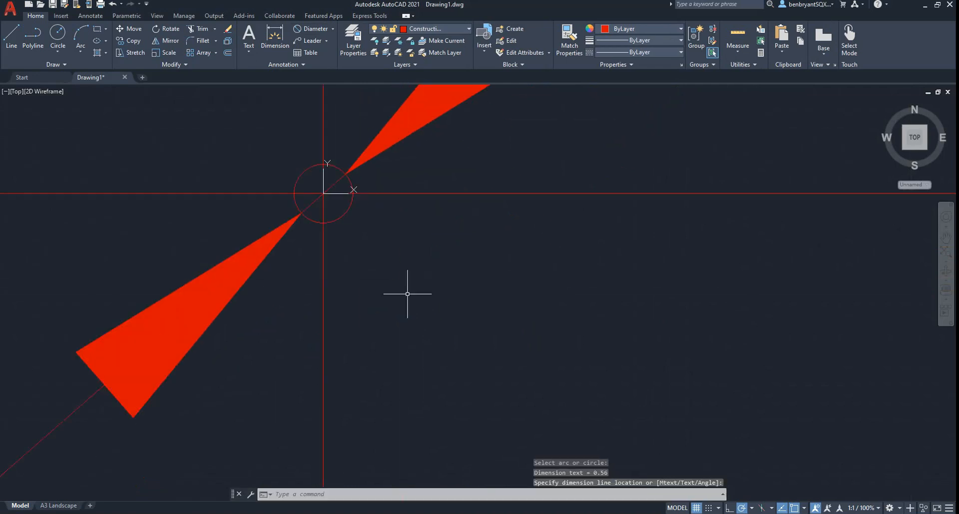
scroll(427, 195, "down", 5)
scroll(381, 364, "down", 2)
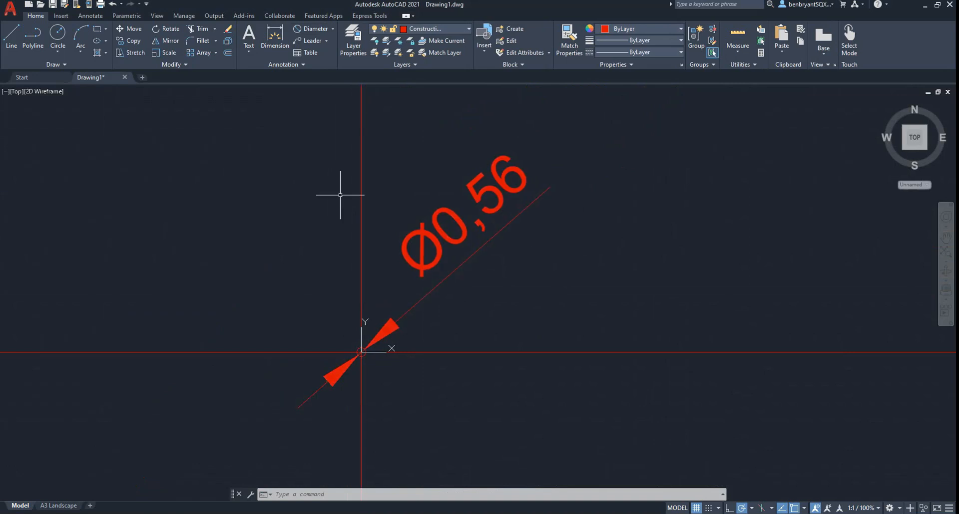
- Make the Annotative dimension style current and add a second diameter dimension to the circle, placed towards its lower right, at annotation scale 1:1
left_click(305, 63)
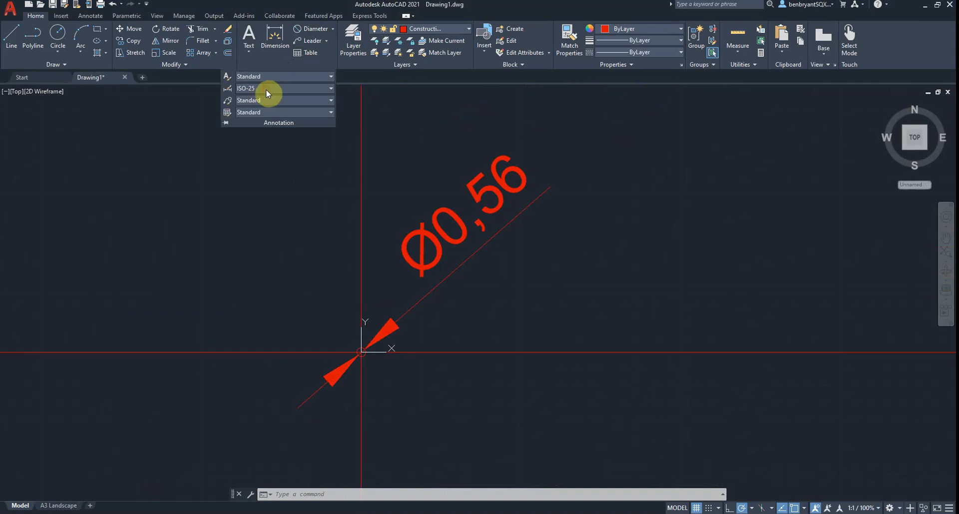
left_click(331, 89)
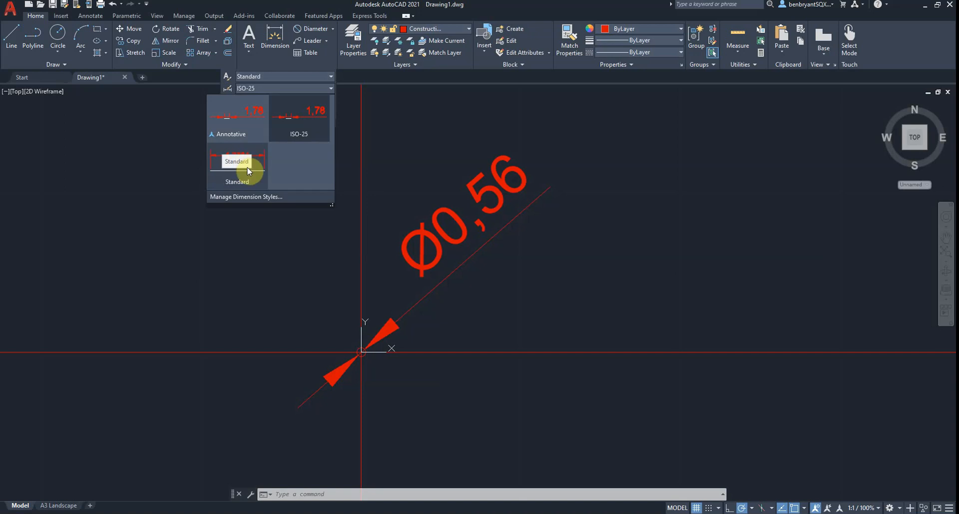
left_click(251, 120)
left_click(272, 209)
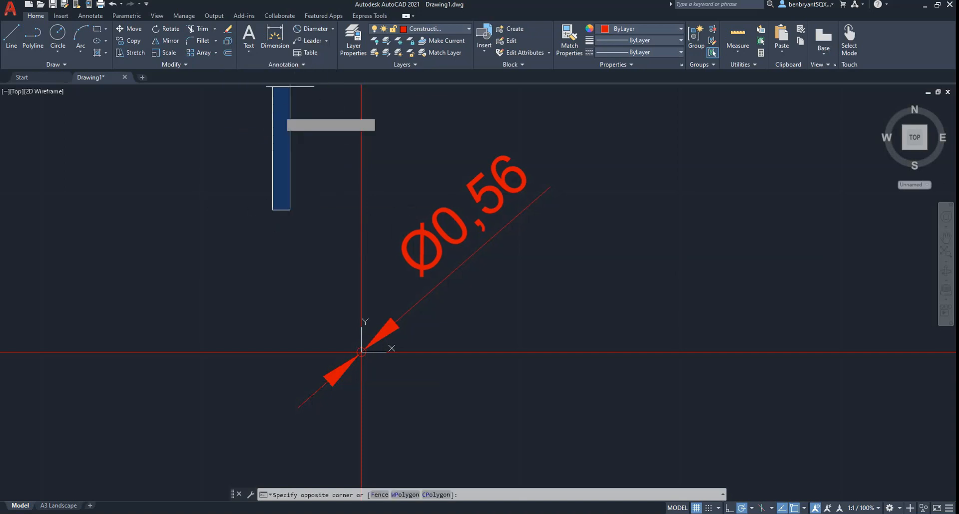
left_click(318, 25)
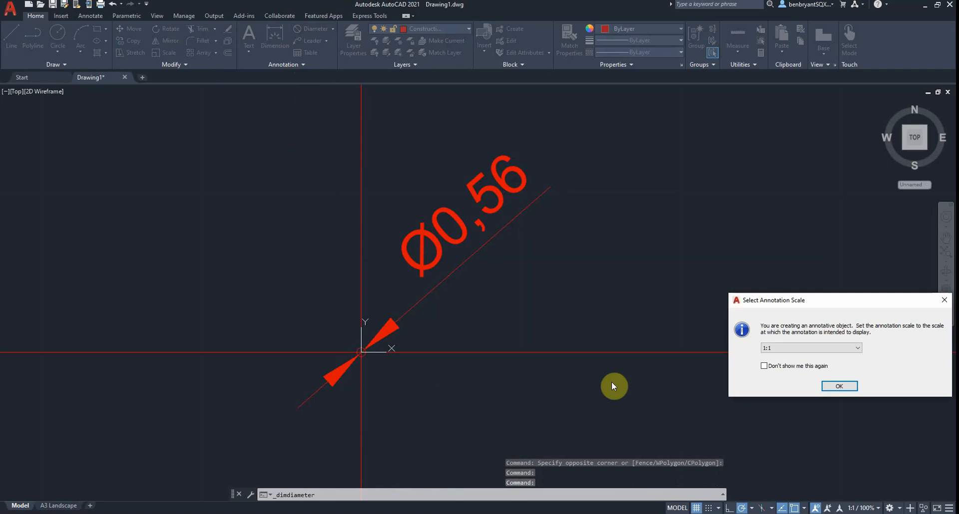
left_click(847, 391)
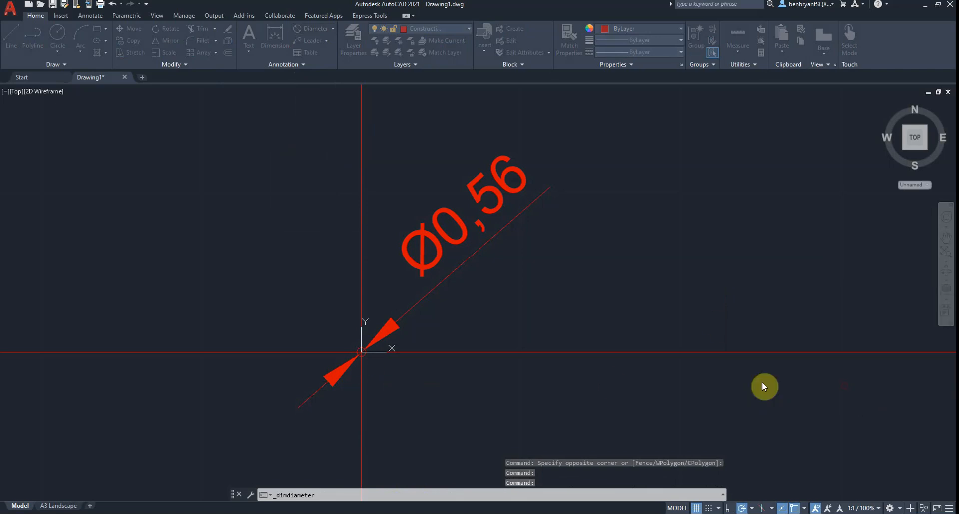
left_click(365, 356)
left_click(386, 368)
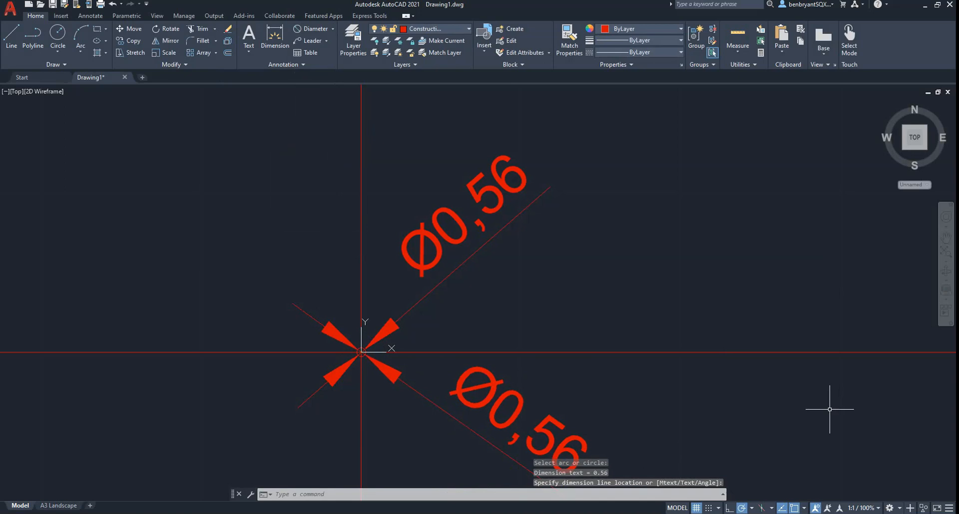
- Make Standard the current dimension style
left_click(333, 29)
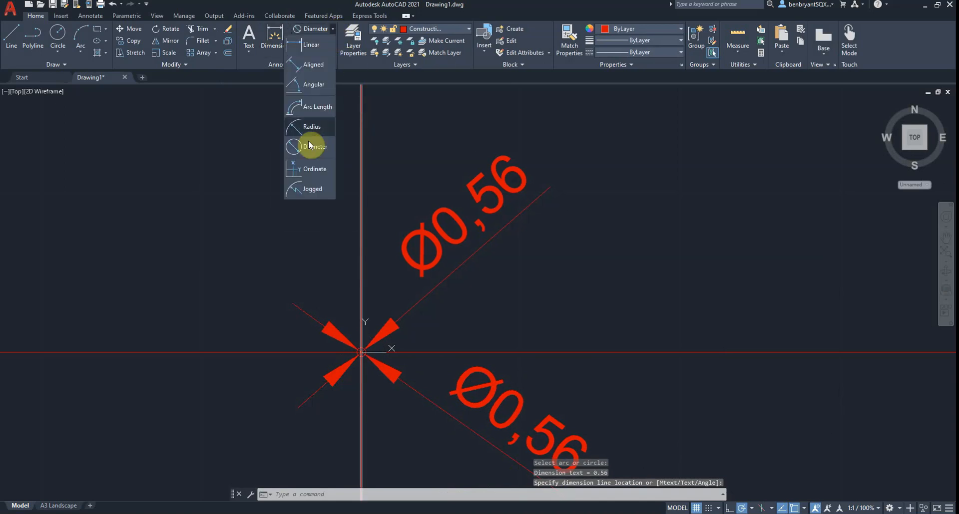
left_click(299, 64)
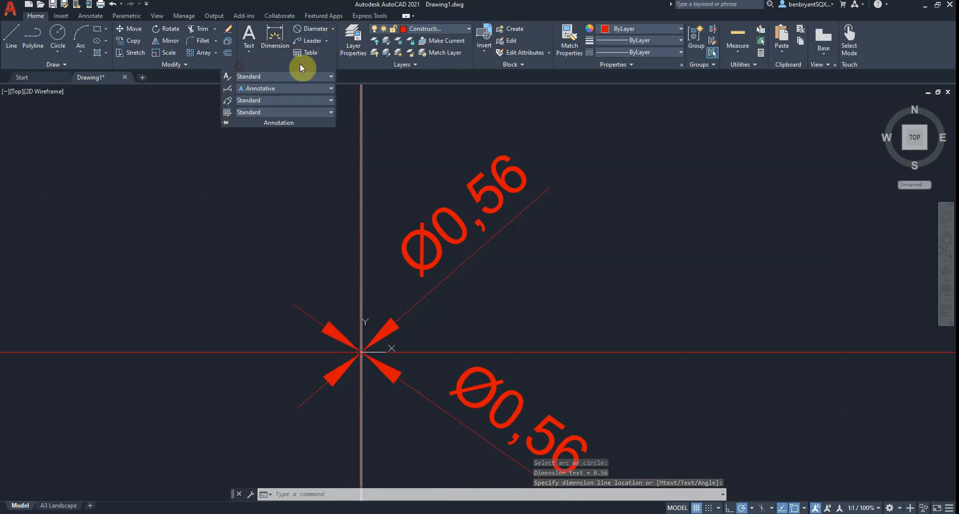
left_click(269, 89)
left_click(246, 167)
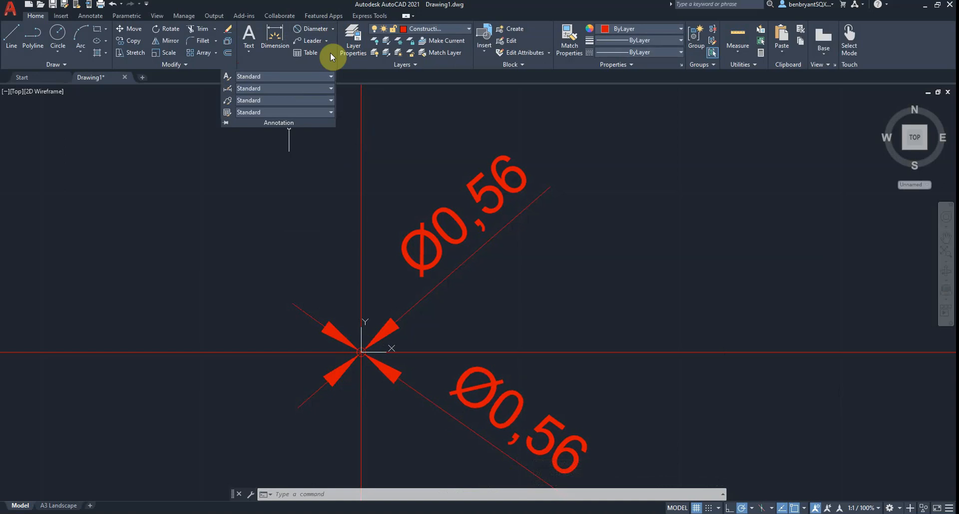
- Add a diameter dimension in the Standard style to the circle at the origin, placed just to its upper right
left_click(316, 31)
scroll(370, 353, "up", 3)
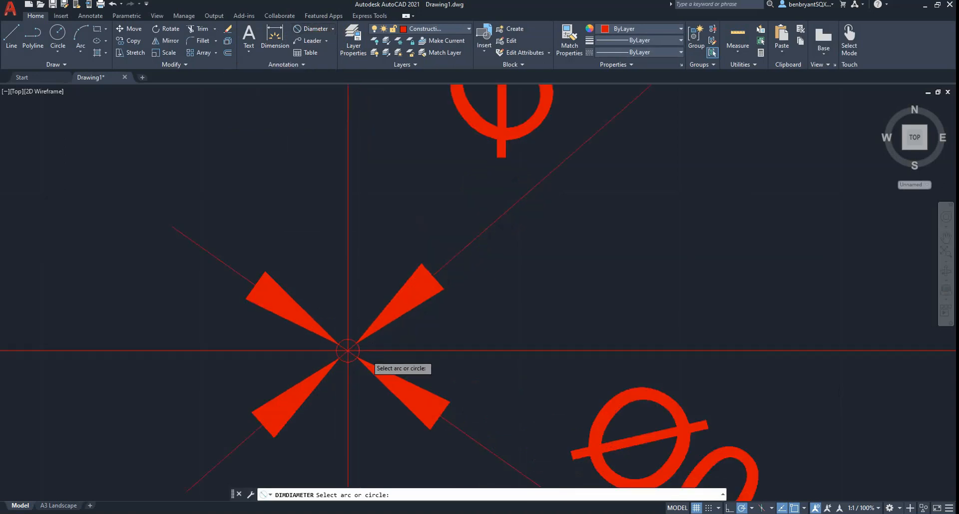
scroll(368, 359, "up", 4)
left_click(344, 344)
scroll(369, 345, "down", 2)
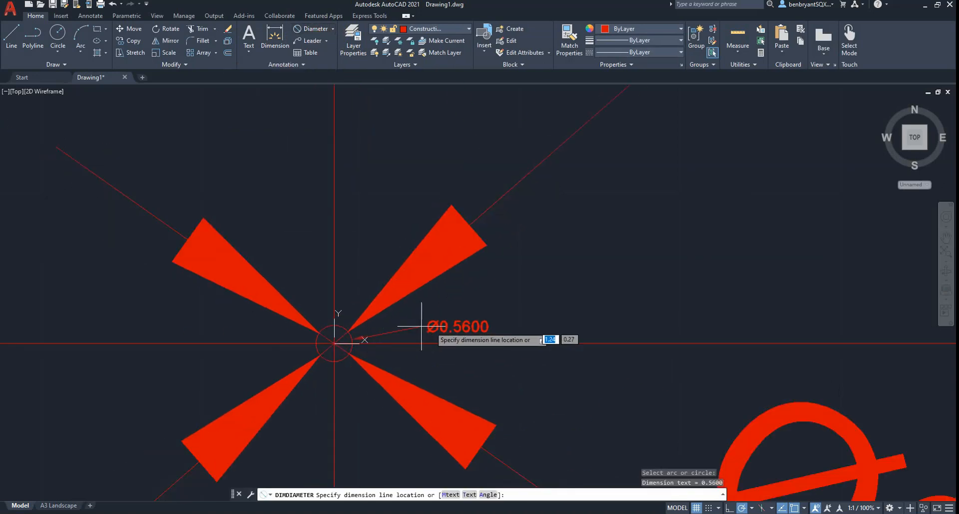
left_click(443, 313)
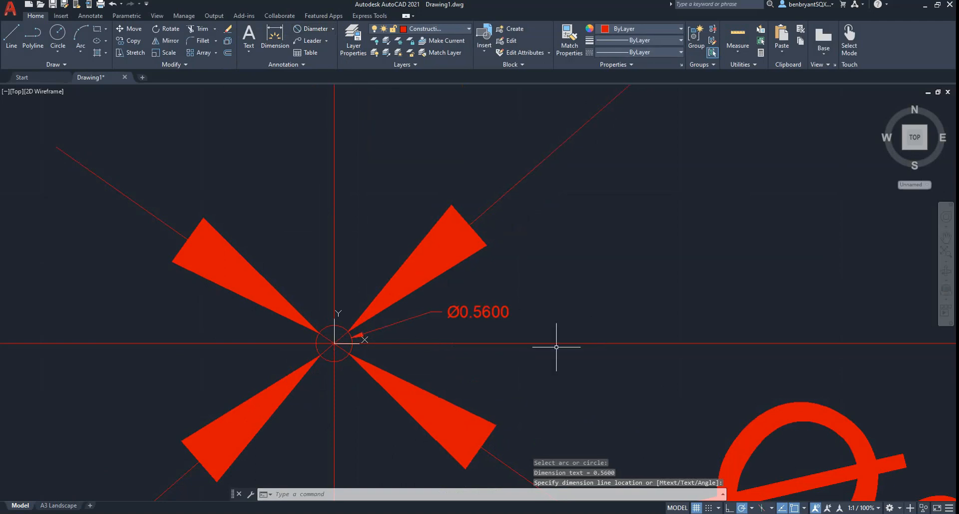
- Delete the two oversized diameter dimensions and the small Standard-style one, leaving only the circle and construction lines
scroll(482, 354, "down", 2)
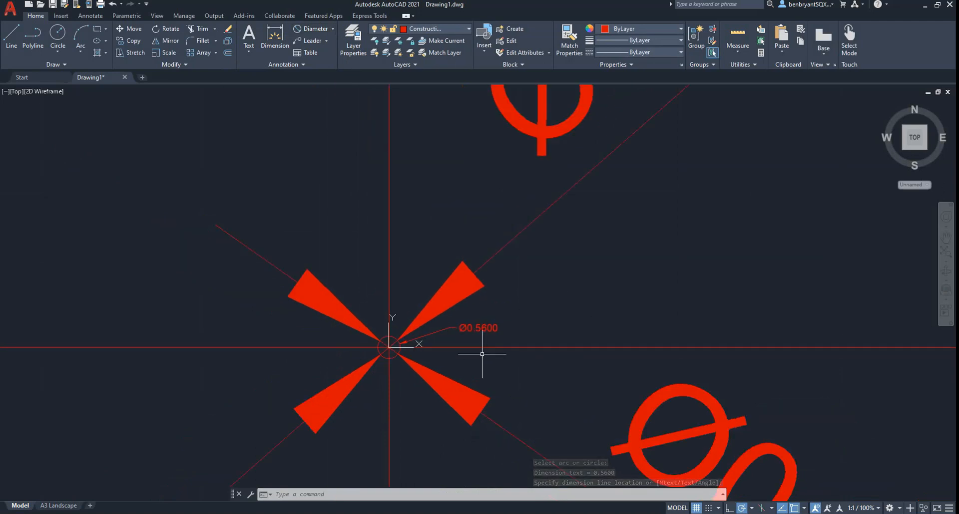
left_click(474, 401)
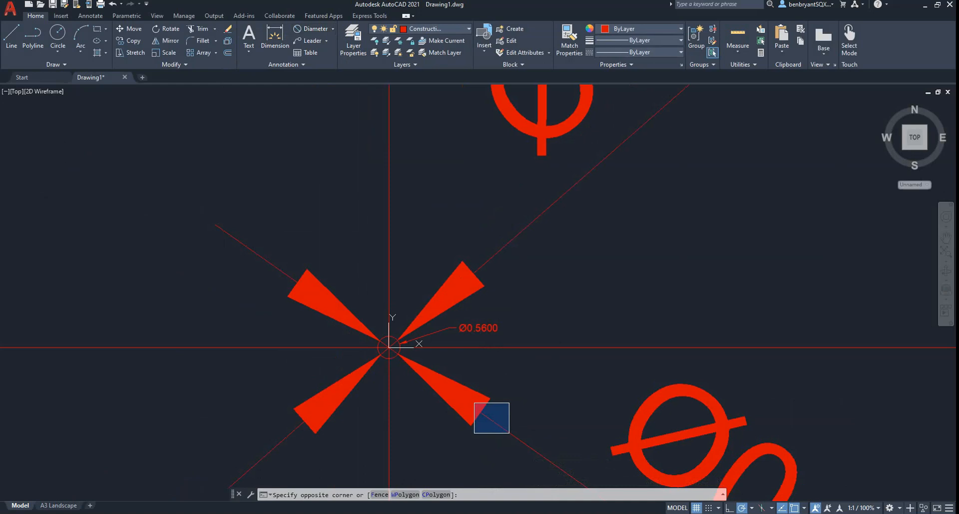
left_click(508, 433)
key("Delete")
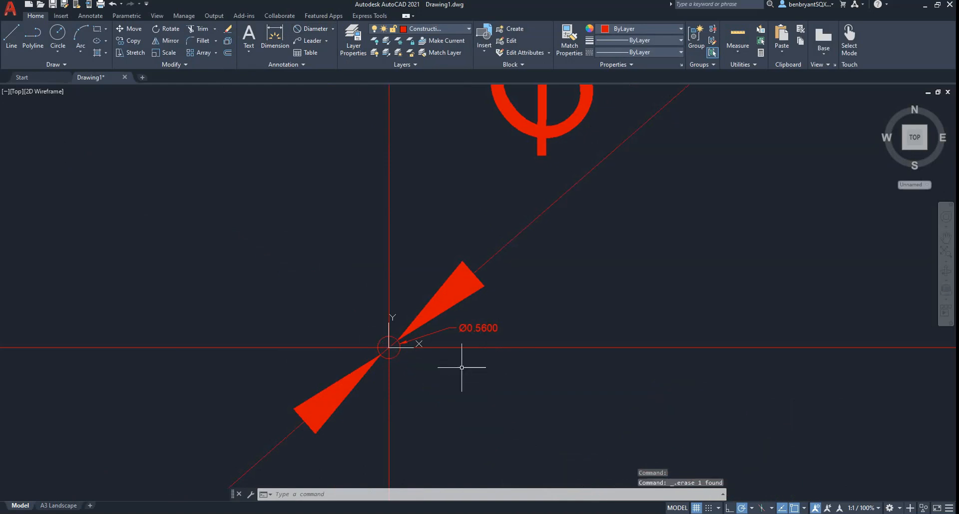
scroll(454, 397, "up", 4)
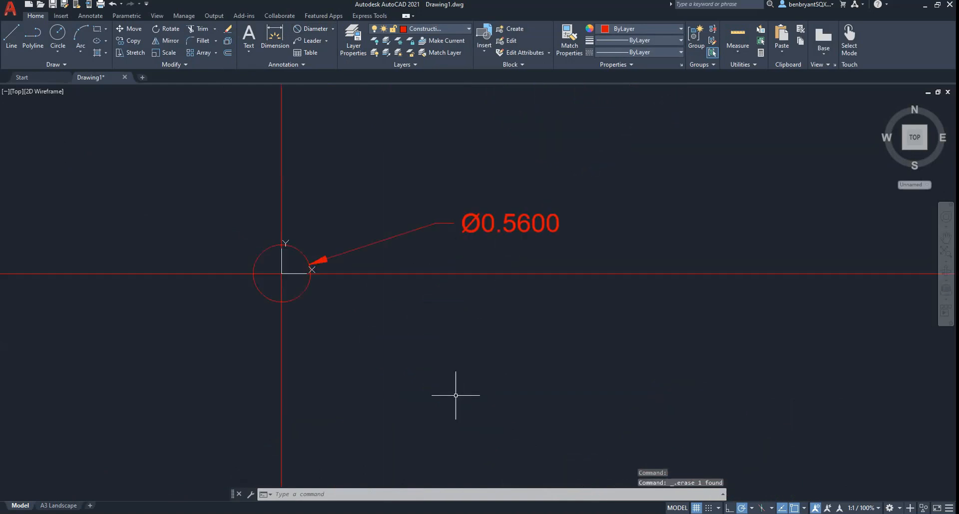
left_click(460, 227)
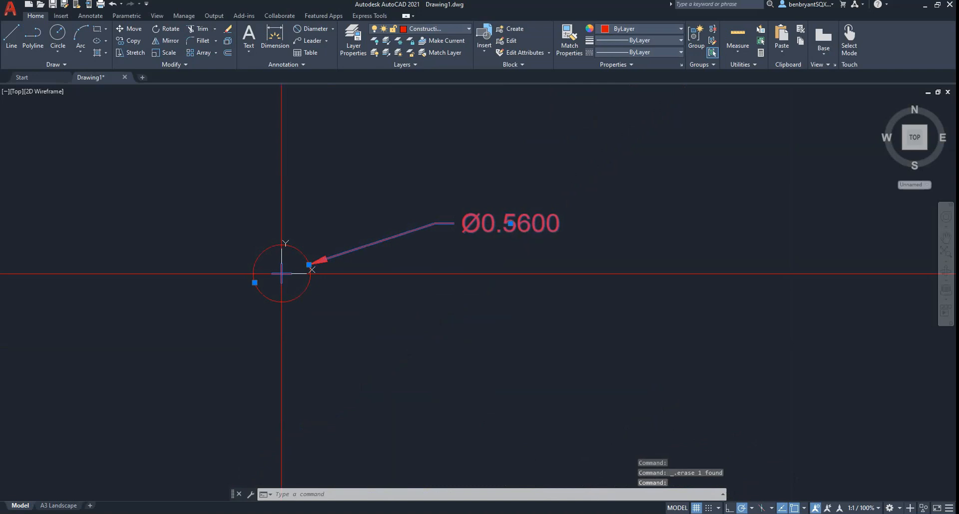
left_click(511, 223)
left_click(365, 163)
key("Delete")
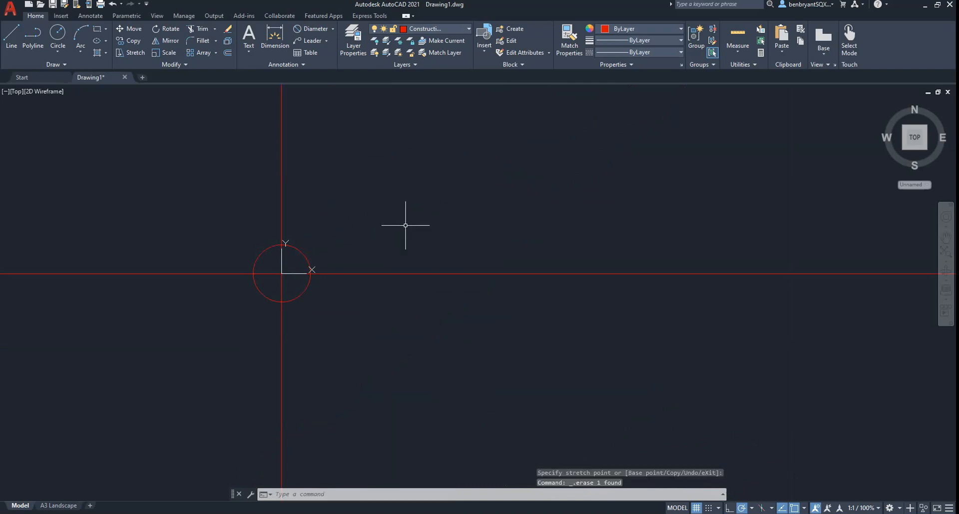
key("Escape")
- Modify the Standard dimension style so its primary units use a linear precision of 0.00
left_click(332, 29)
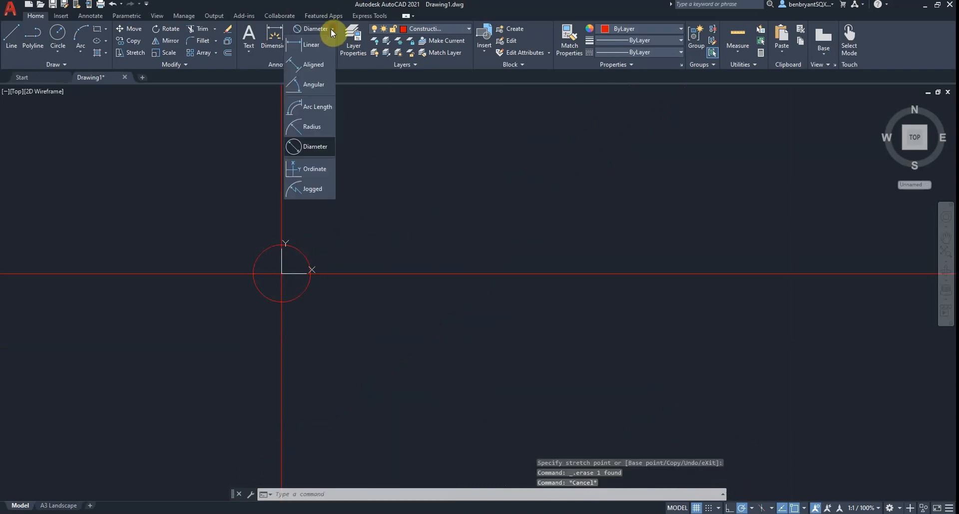
left_click(333, 29)
left_click(290, 65)
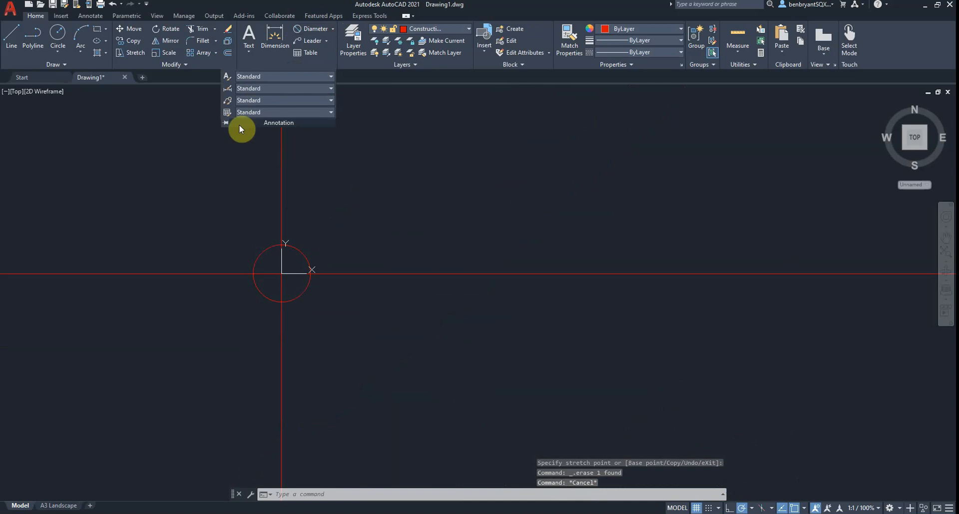
left_click(90, 15)
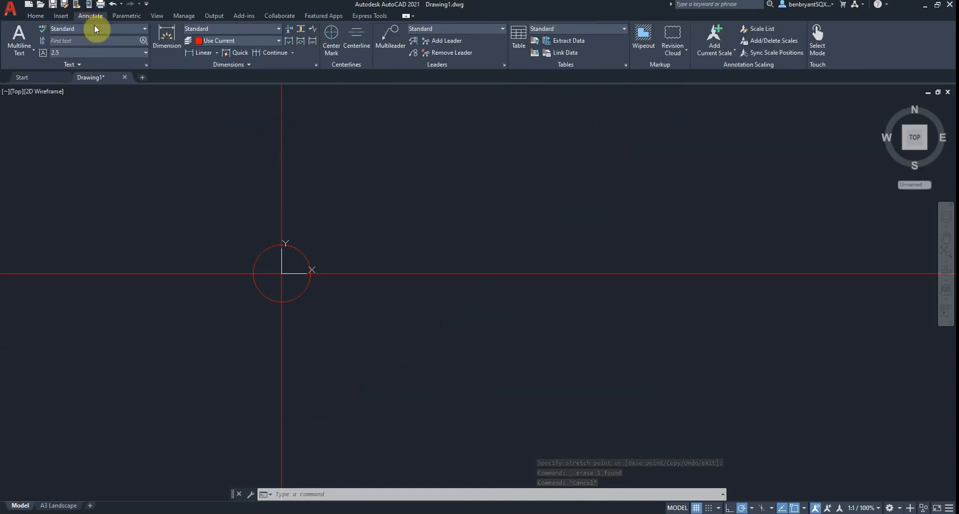
left_click(241, 28)
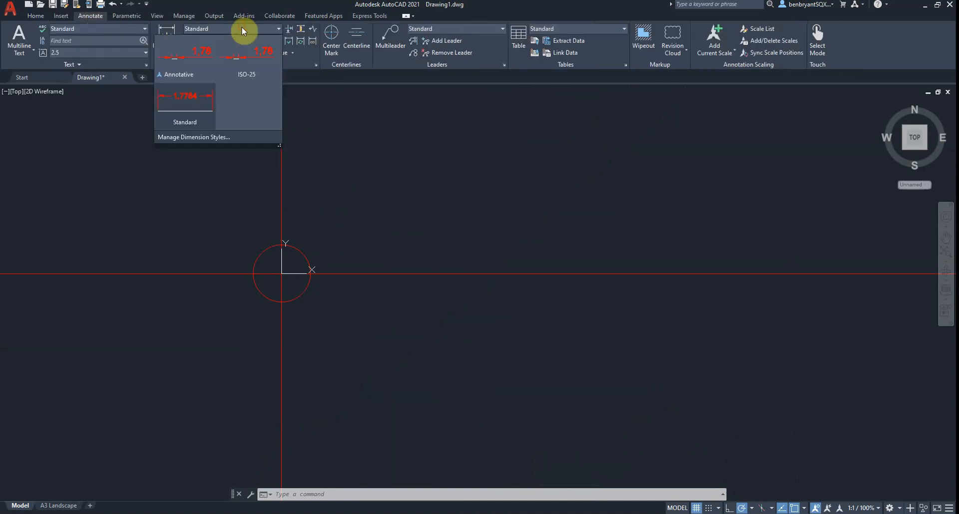
left_click(227, 136)
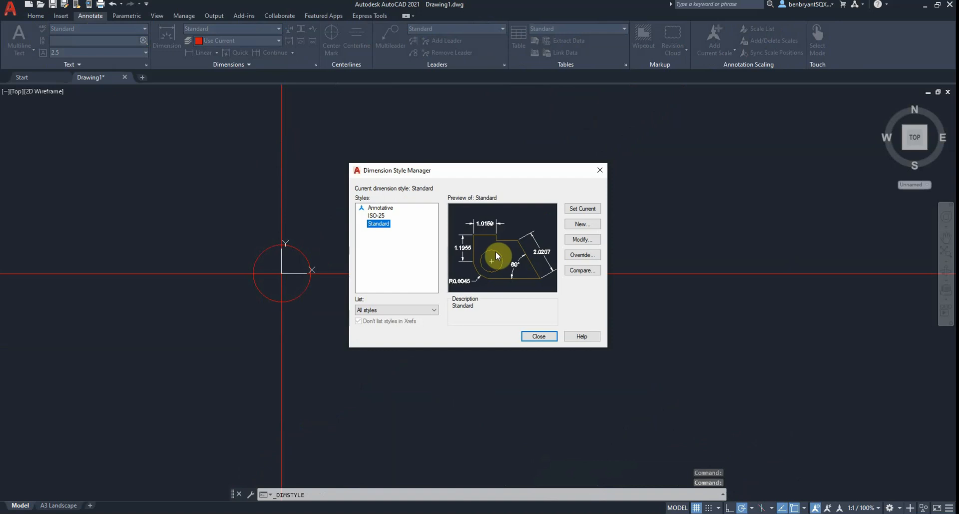
left_click(585, 241)
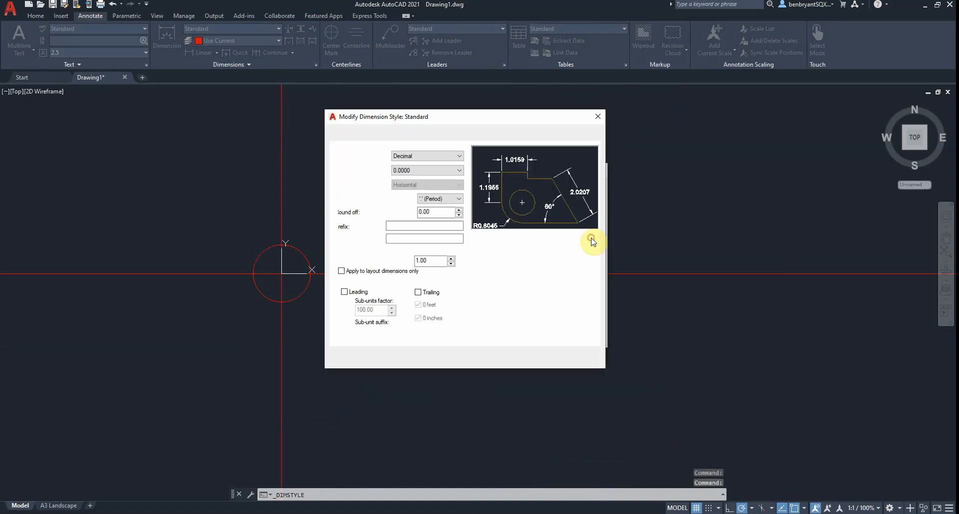
left_click(424, 170)
left_click(415, 192)
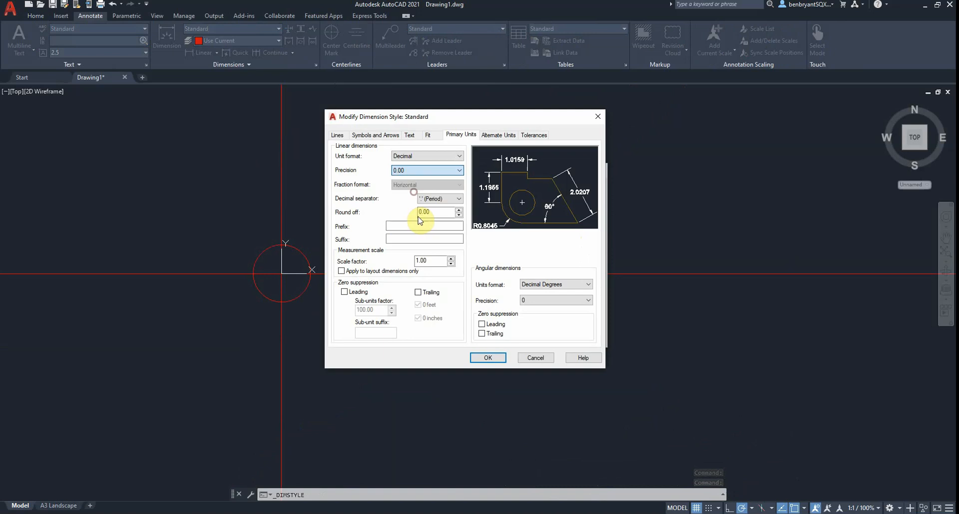
left_click(488, 358)
left_click(542, 337)
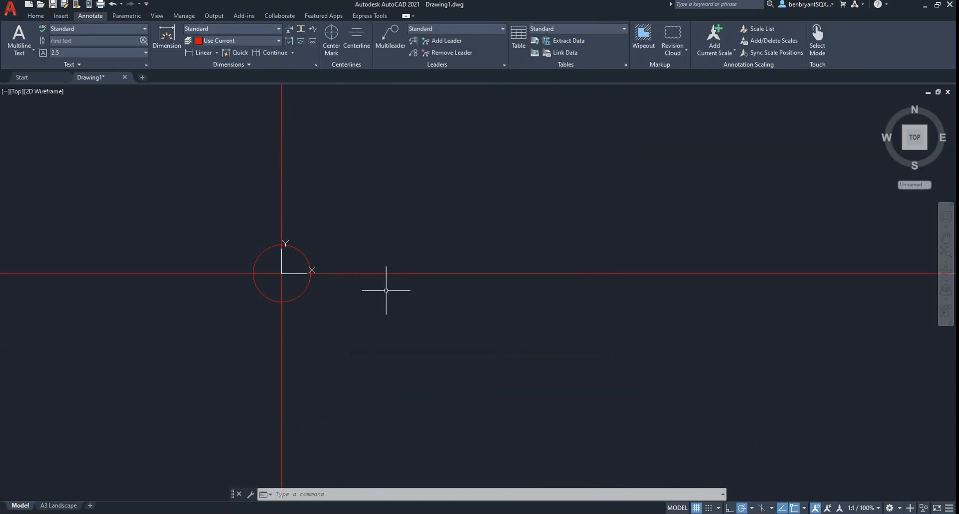
- Dimension the diameter of the circle at the origin, placing the text towards its upper right
left_click(35, 15)
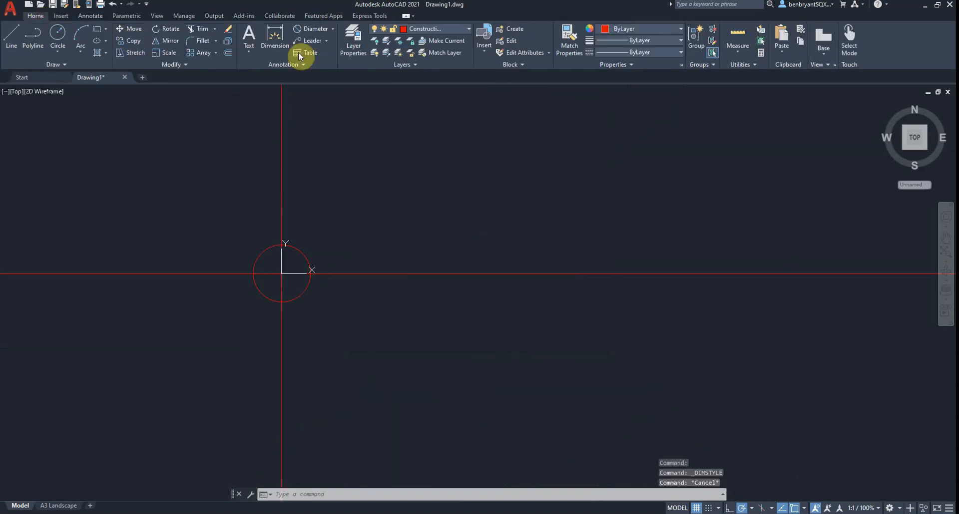
left_click(320, 29)
left_click(304, 245)
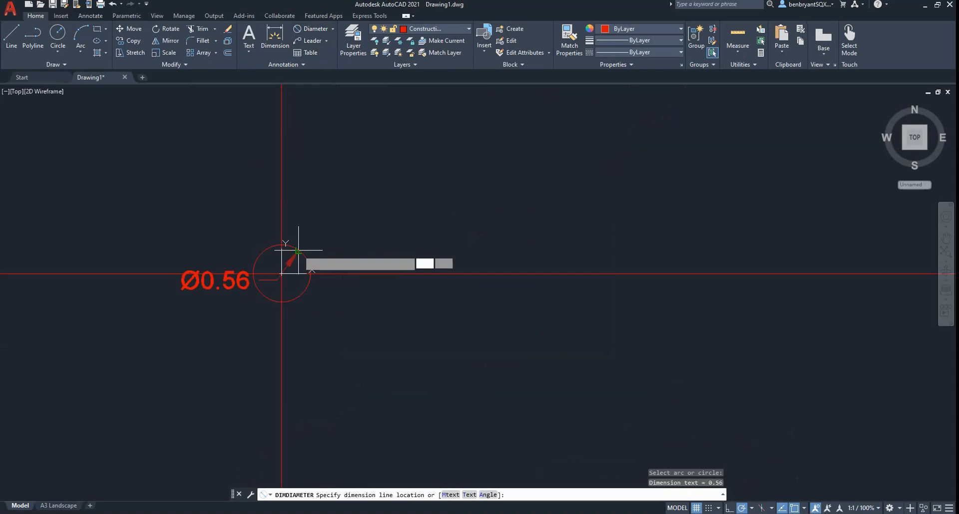
left_click(336, 214)
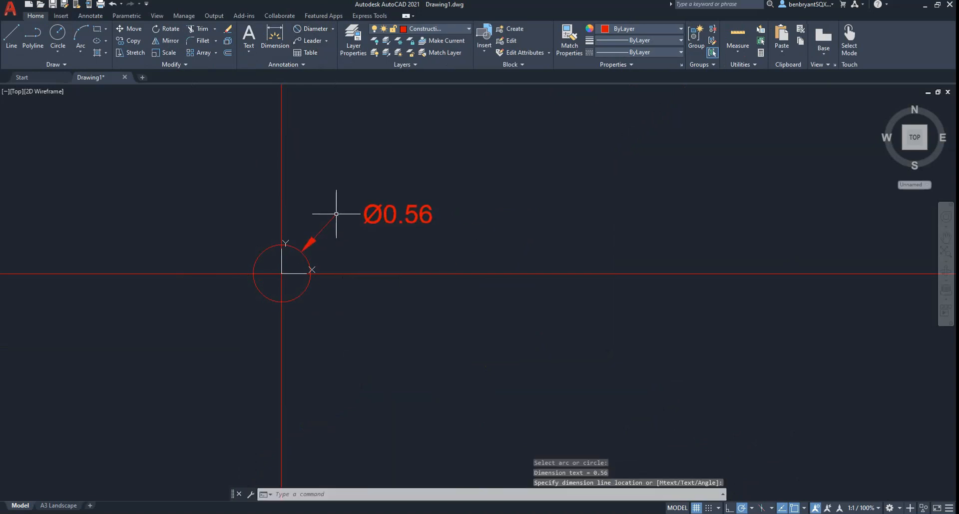
- Move the circle's diameter dimension to the Dims layer
left_click(441, 30)
left_click(411, 199)
left_click(392, 213)
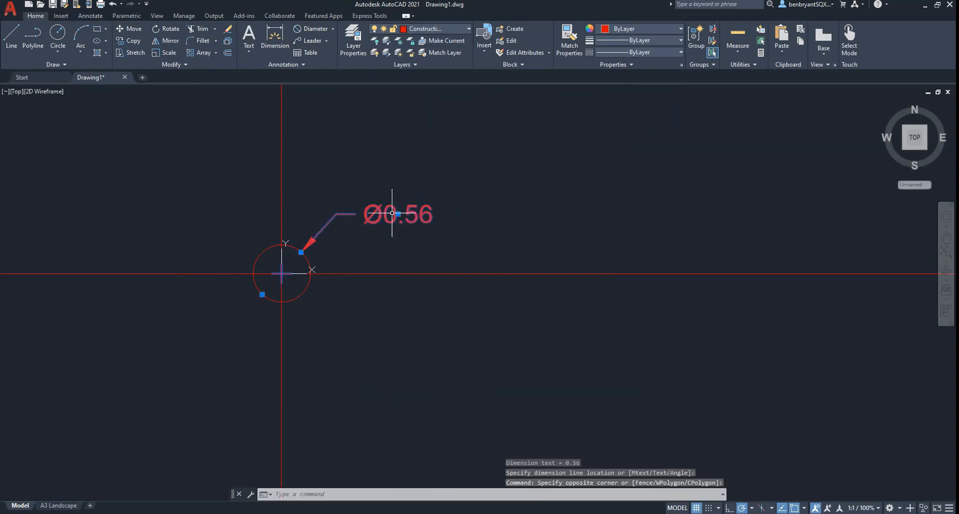
left_click(424, 29)
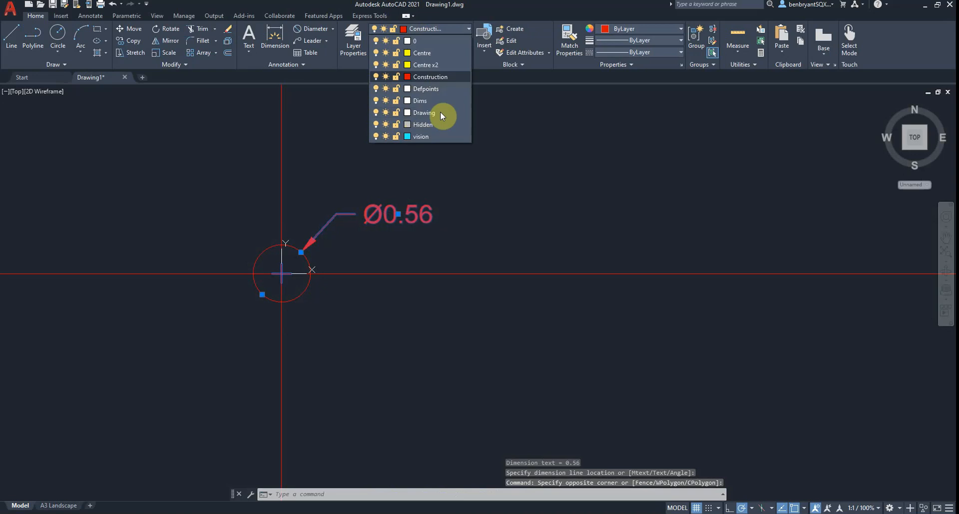
left_click(435, 98)
- Move the circle at the origin to the Drawing layer
left_click(306, 263)
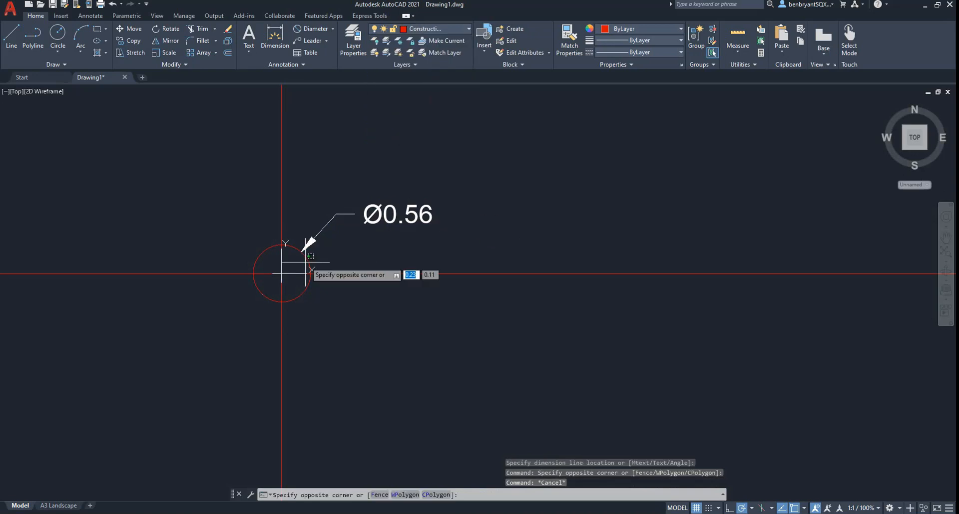
left_click(306, 261)
left_click(306, 260)
left_click(442, 29)
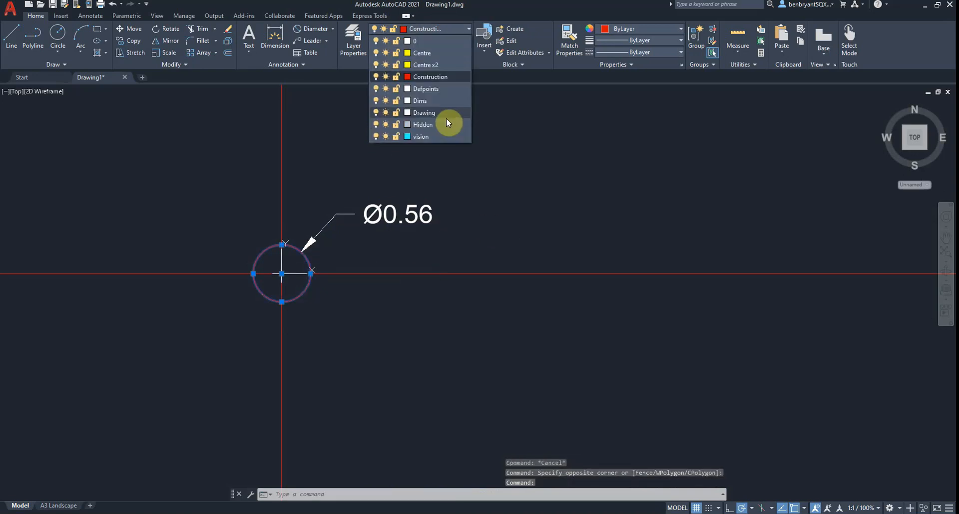
key("Escape")
scroll(313, 283, "up", 4)
middle_click_drag(316, 282, 425, 350)
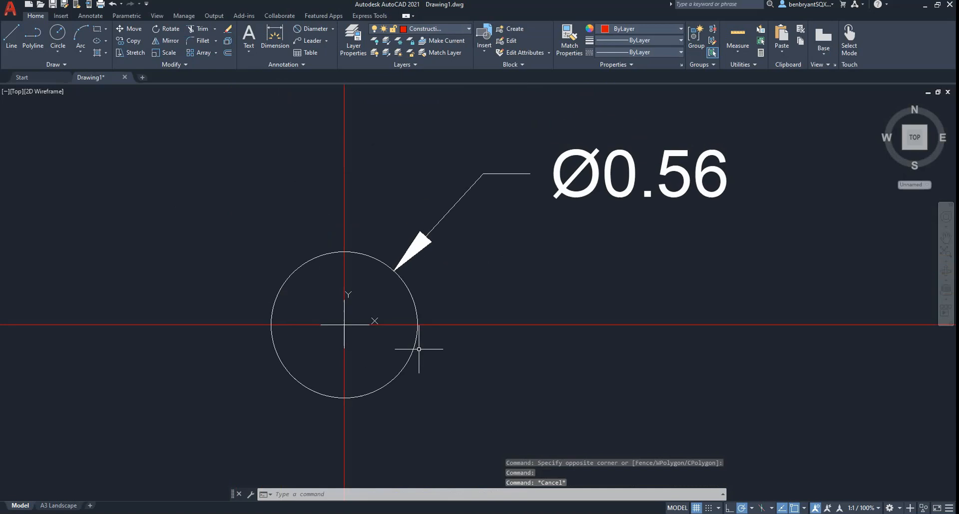
scroll(428, 339, "down", 4)
scroll(444, 334, "up", 2)
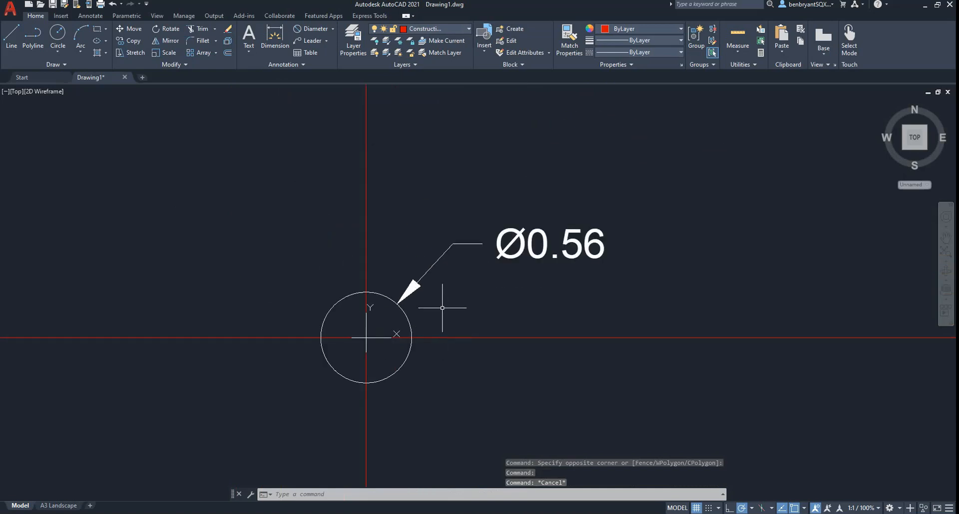
- Consult the ball end's side view in the PDF, then draw a line 0.47 down from the circle's top and horizontally beyond its right side
key("alt+Tab")
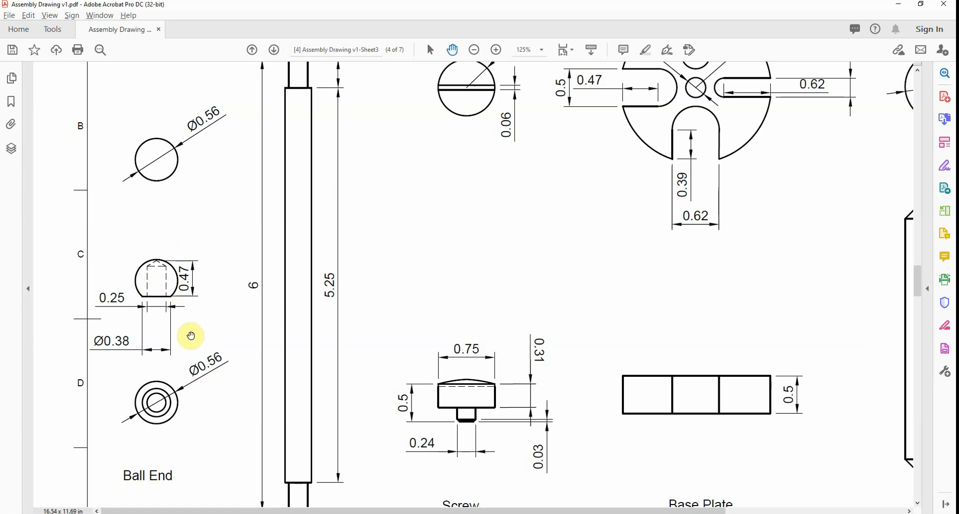
scroll(155, 291, "up", 1)
scroll(154, 291, "down", 1)
scroll(154, 282, "up", 3, "ctrl")
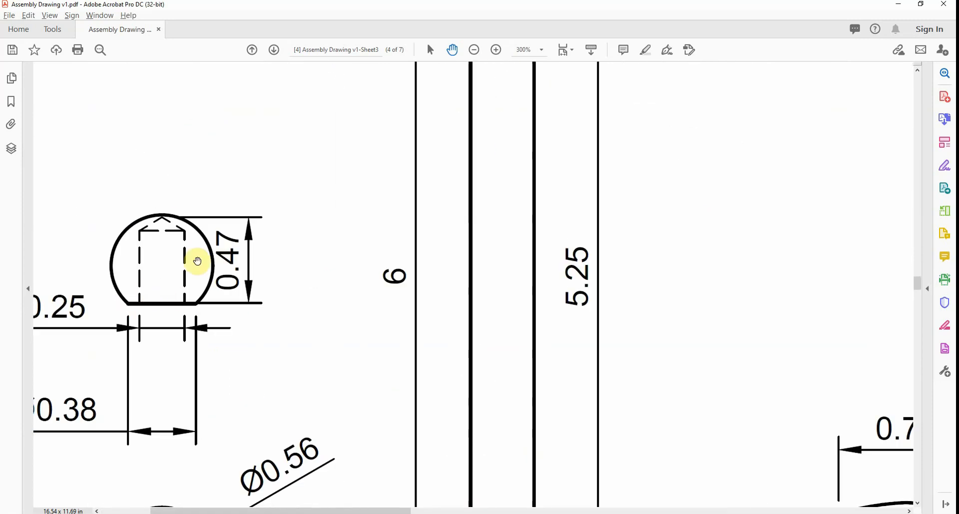
scroll(192, 326, "down", 2, "ctrl")
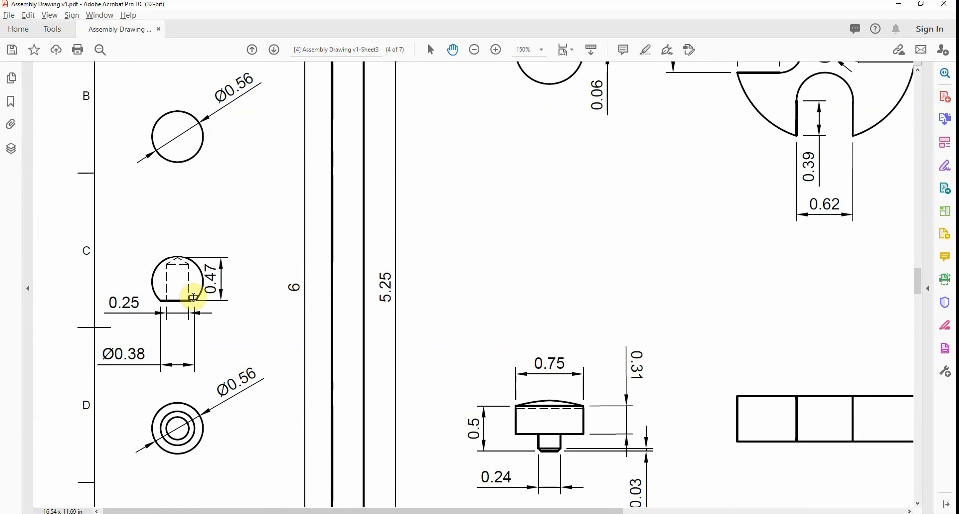
key("alt+Tab")
type("lin")
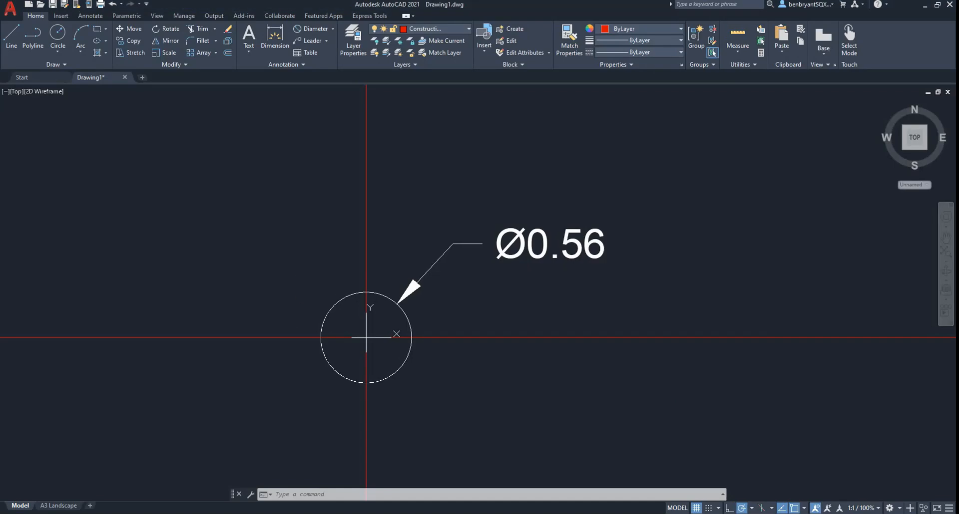
key("Return")
left_click(367, 292)
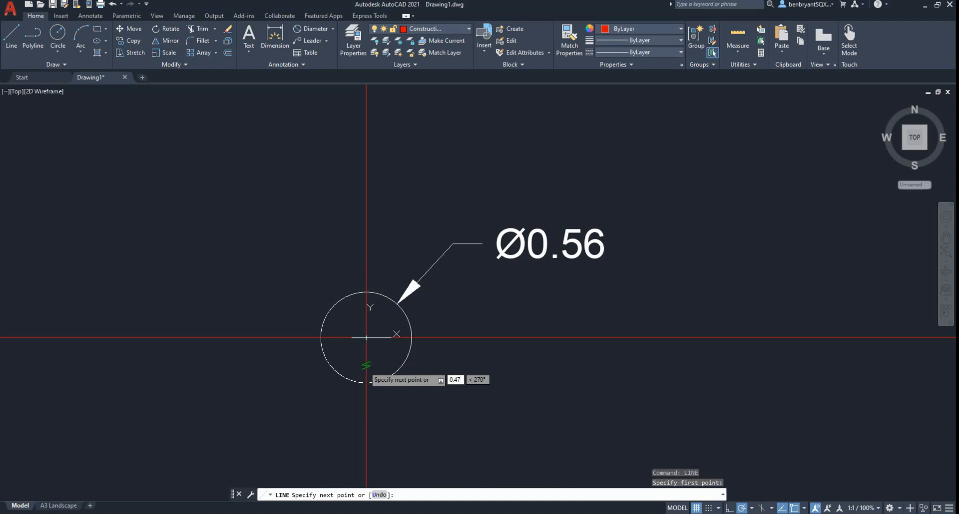
type("0.47")
key("Return")
left_click(463, 369)
key("Escape")
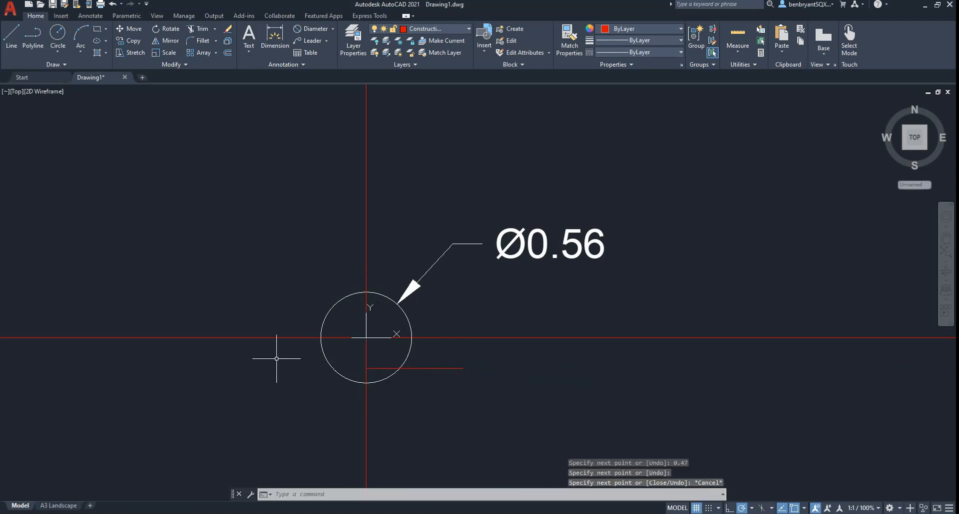
- Draw a second horizontal line from the corner on the vertical centreline to beyond the circle's left side
key("Return")
left_click(367, 368)
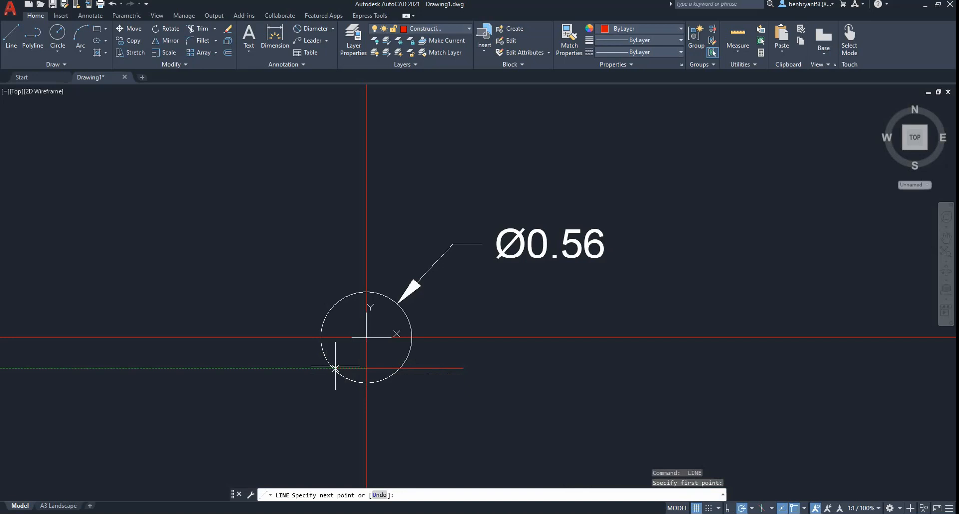
left_click(271, 369)
key("Escape")
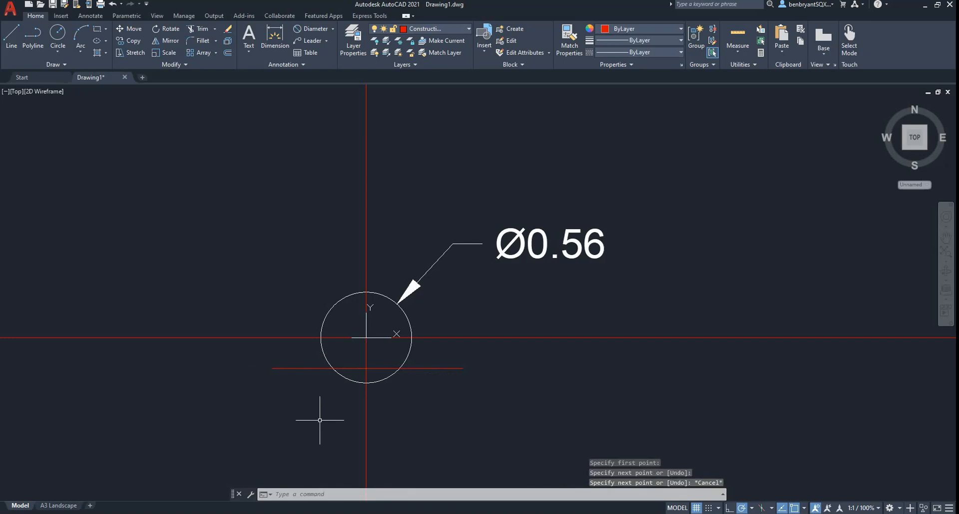
- Trim away both parts of the circle that lie below the horizontal cut line
type("tr")
key("Return")
left_click(350, 380)
left_click(383, 380)
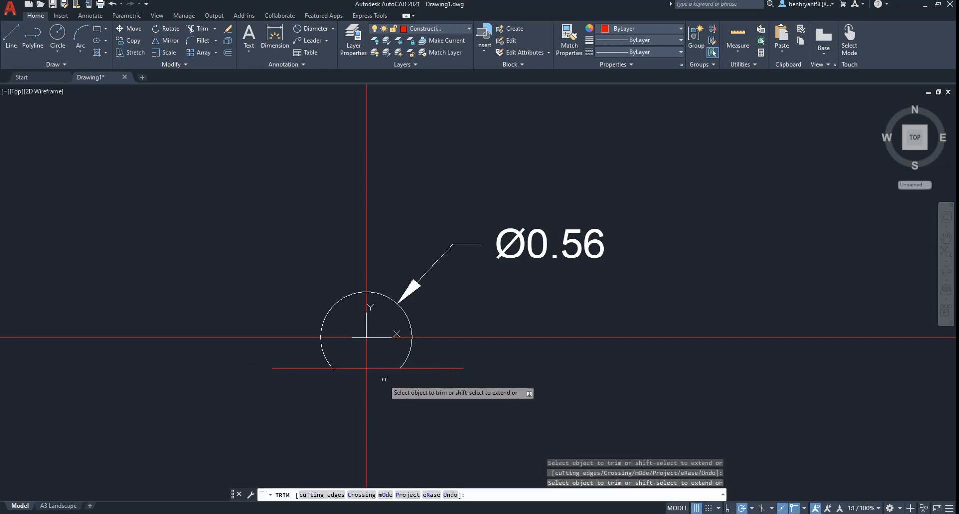
key("Escape")
- Trim both ends of the horizontal cut line that extend outside the circle, leaving only the flat
scroll(398, 403, "up", 4)
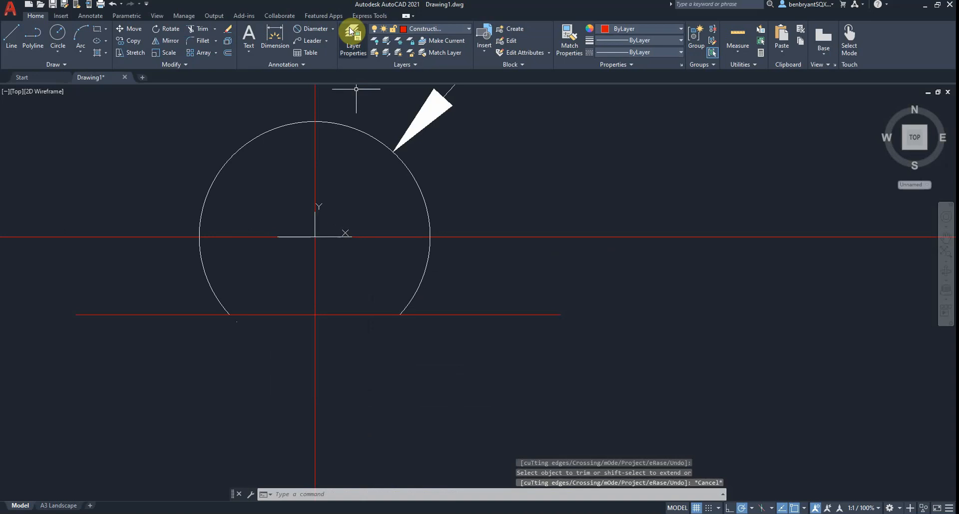
key("Return")
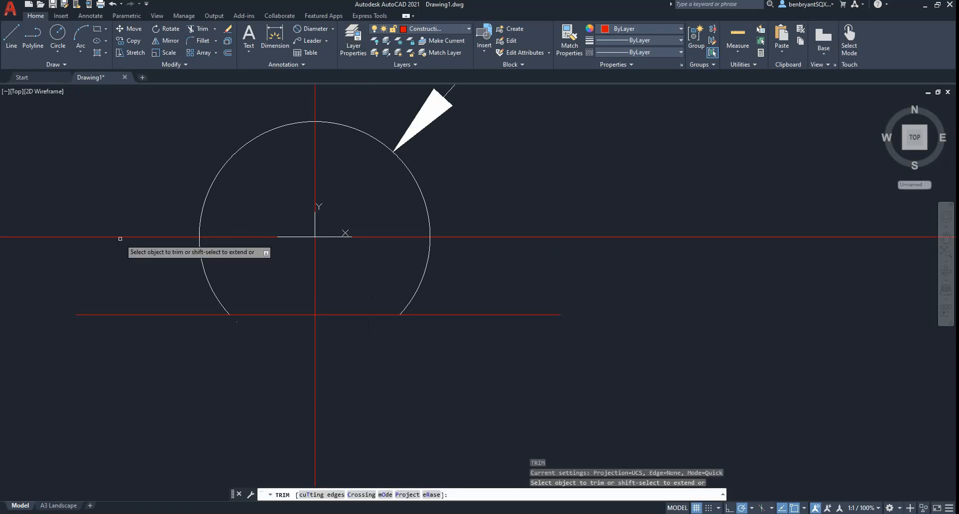
left_click(132, 268)
left_click(176, 373)
left_click(495, 266)
left_click(456, 358)
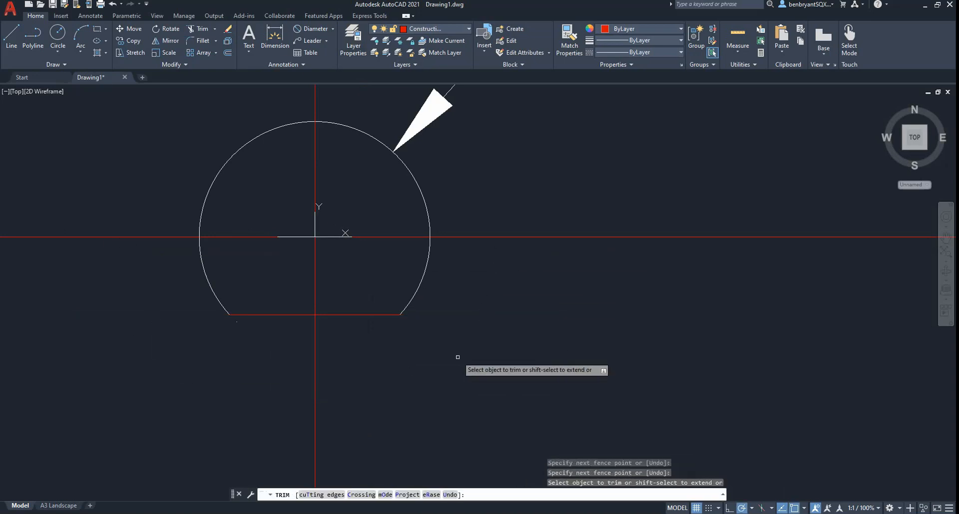
key("Escape")
- Move both halves of the ball end's flat bottom edge to the Drawing layer
left_click(279, 313)
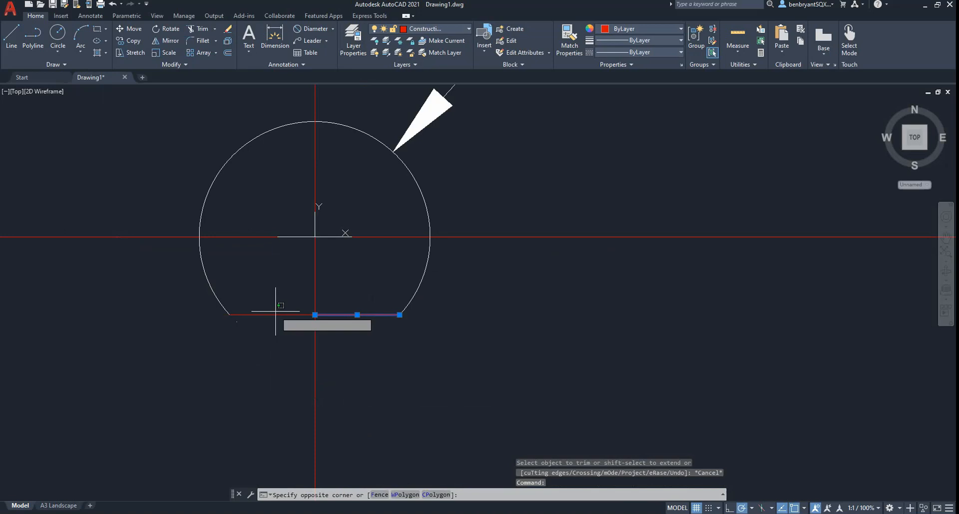
left_click(286, 317)
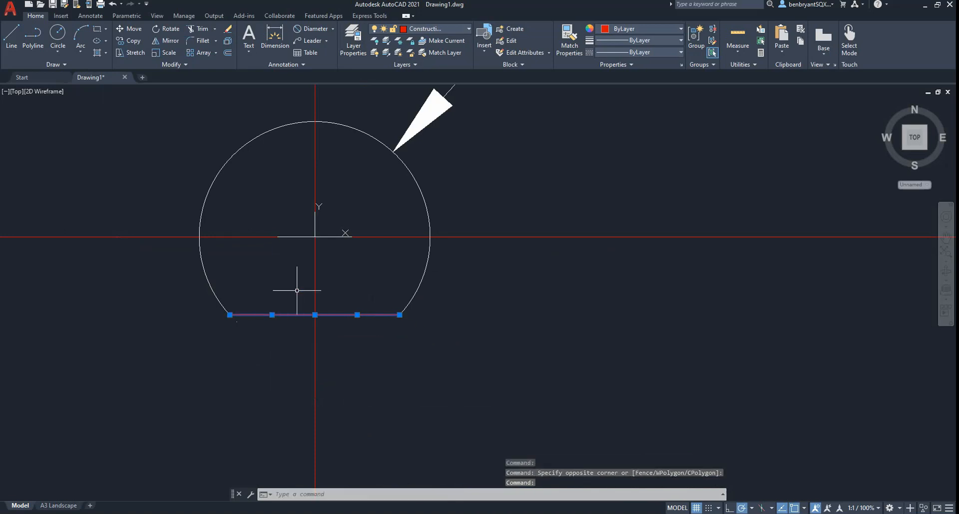
left_click(435, 29)
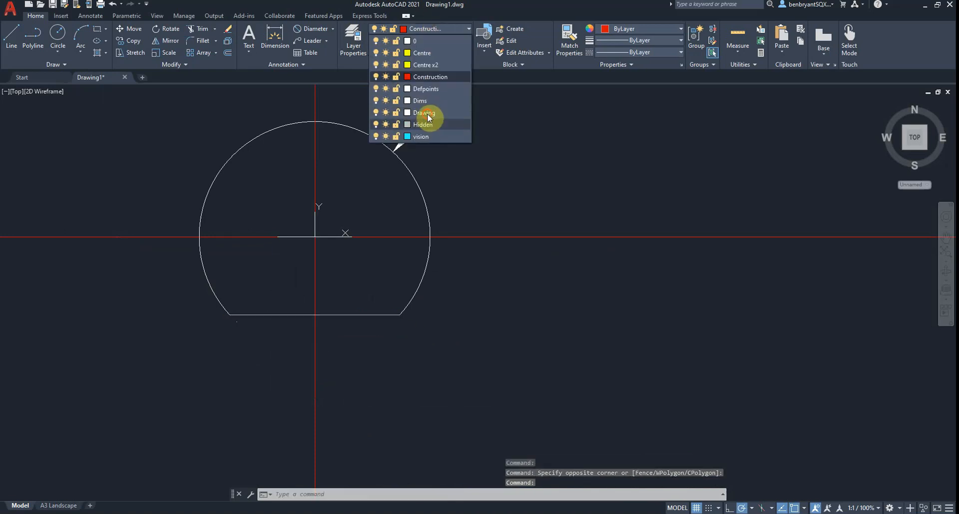
left_click(428, 118)
key("Escape")
- Offset the horizontal construction line through the origin downward by 0.5, then offset the new line another 0.5 downward
scroll(489, 350, "down", 5)
middle_click_drag(497, 377, 452, 406)
key("alt+Tab")
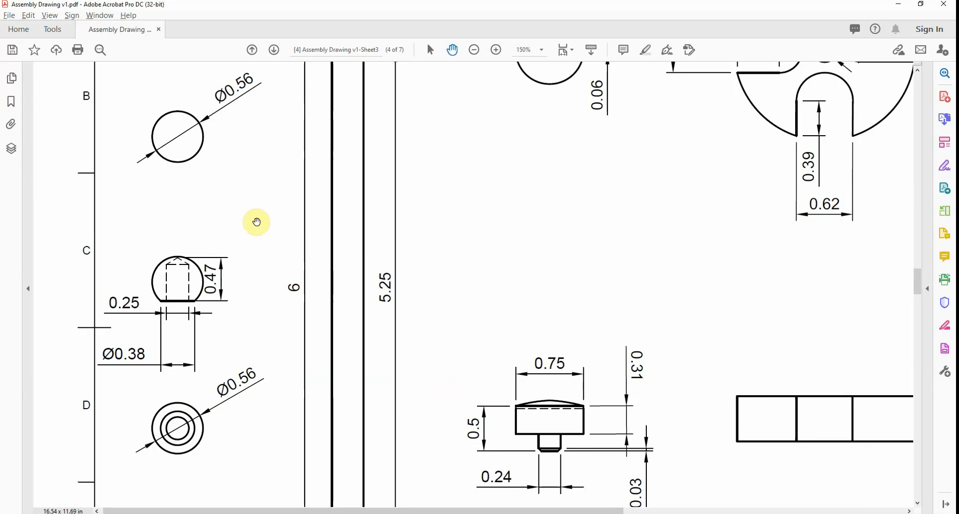
key("alt+Tab")
scroll(411, 302, "up", 2)
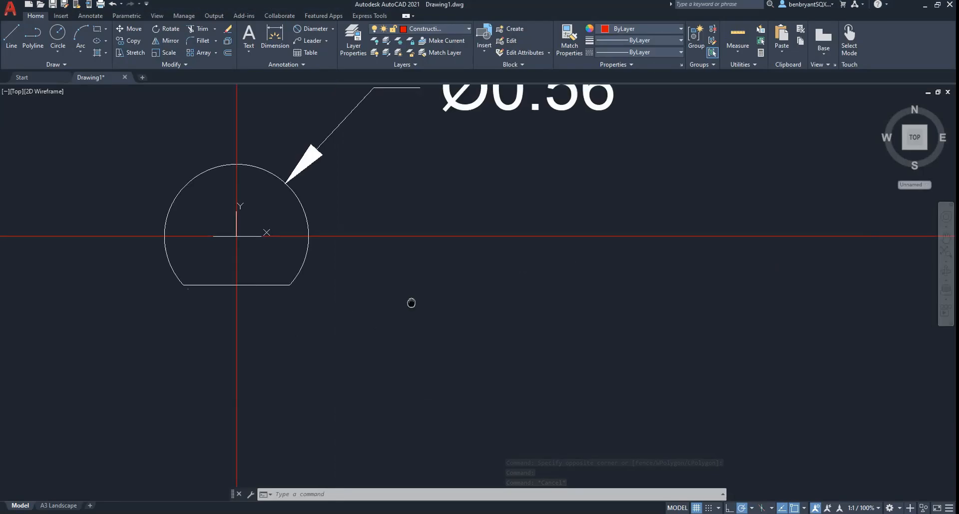
scroll(411, 306, "down", 4)
type("offset")
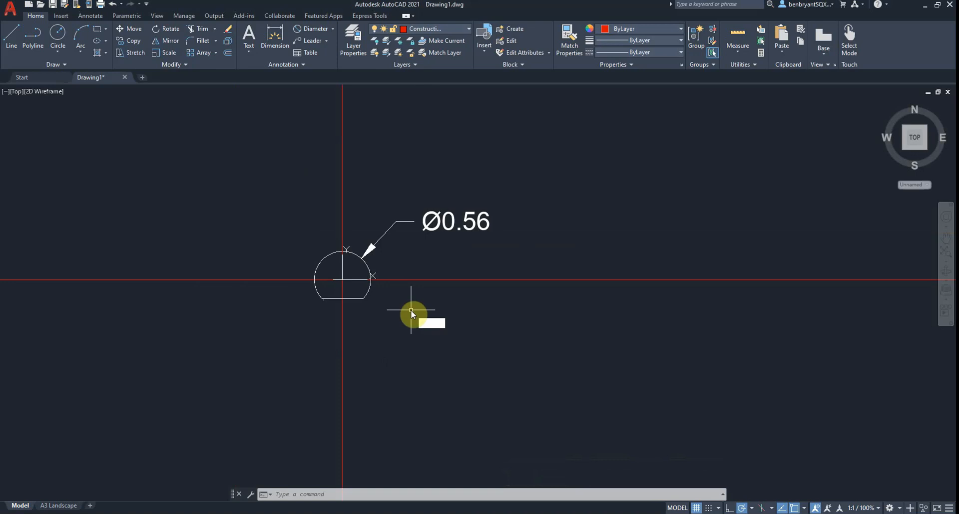
key("Return")
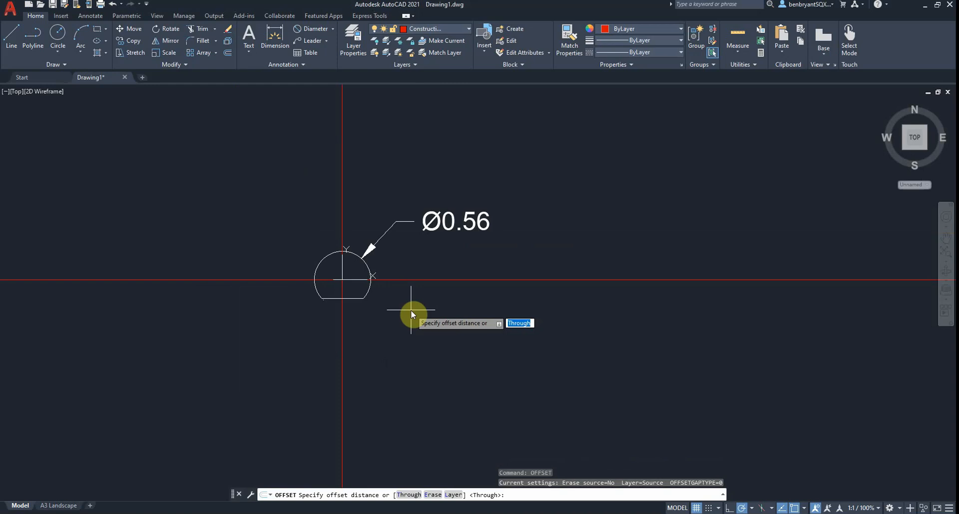
type("0.5")
key("Return")
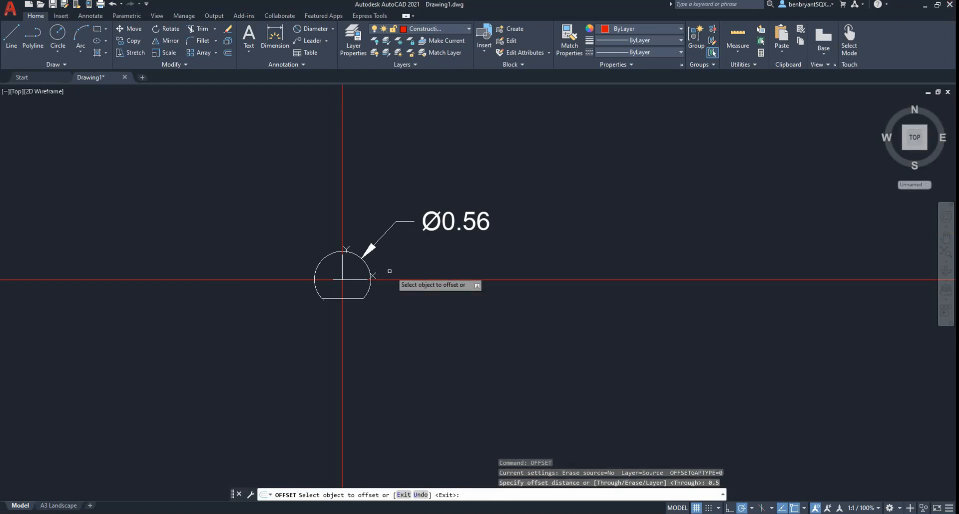
left_click(440, 280)
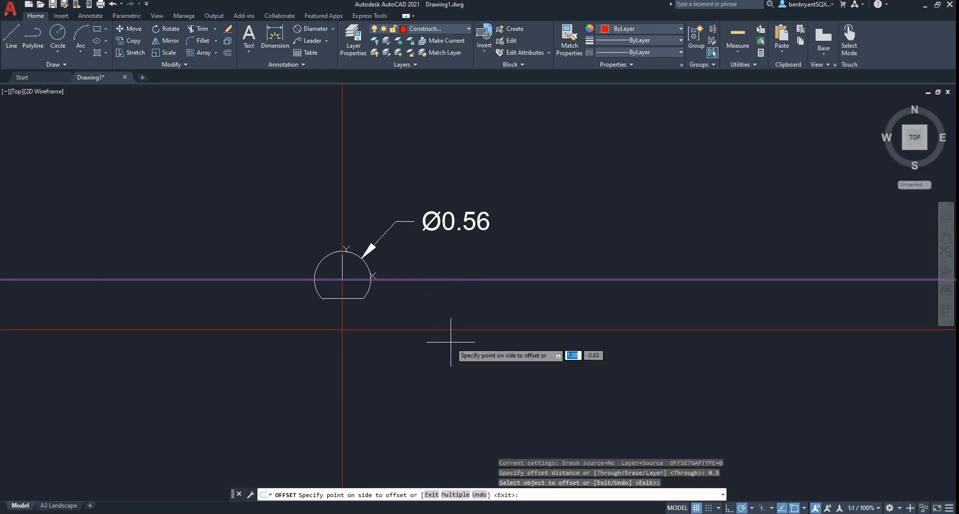
left_click(451, 343)
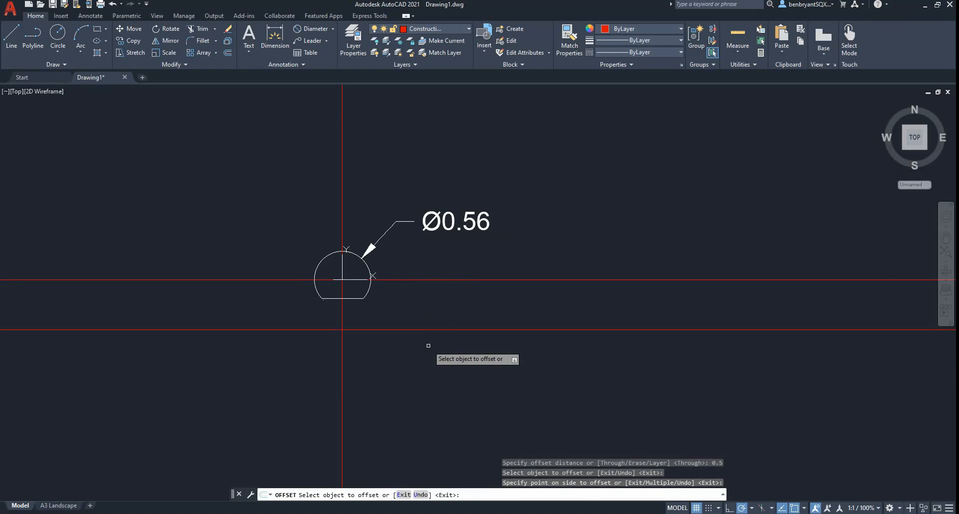
left_click(438, 331)
left_click(442, 370)
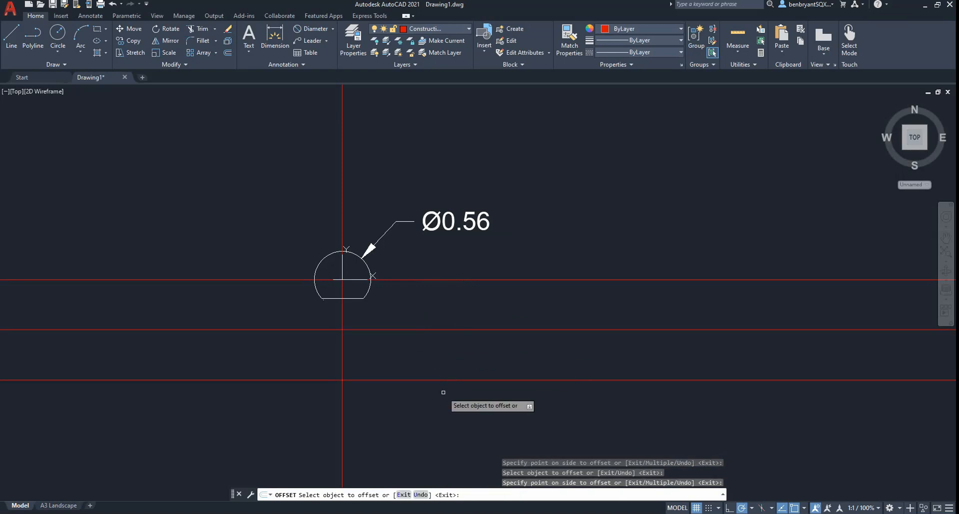
key("alt+Tab")
key("alt+Tab")
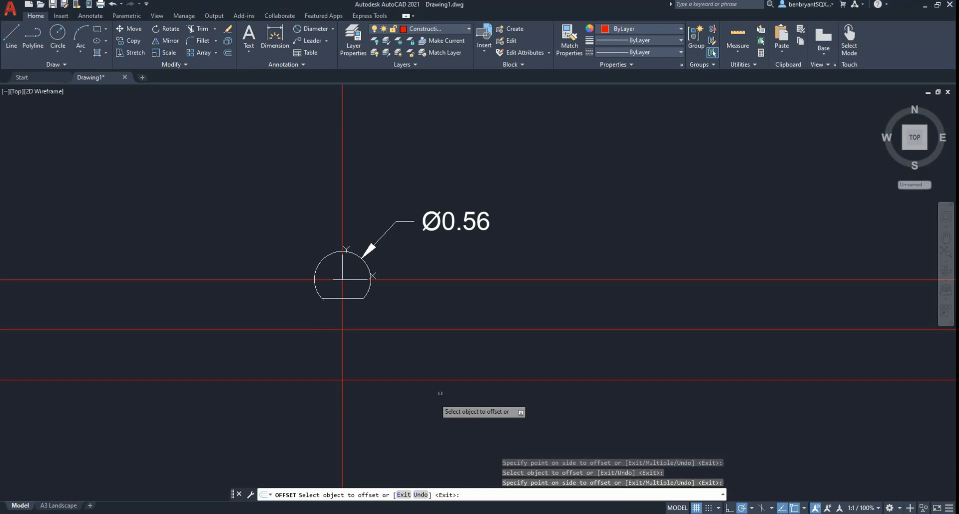
key("Escape")
type("c")
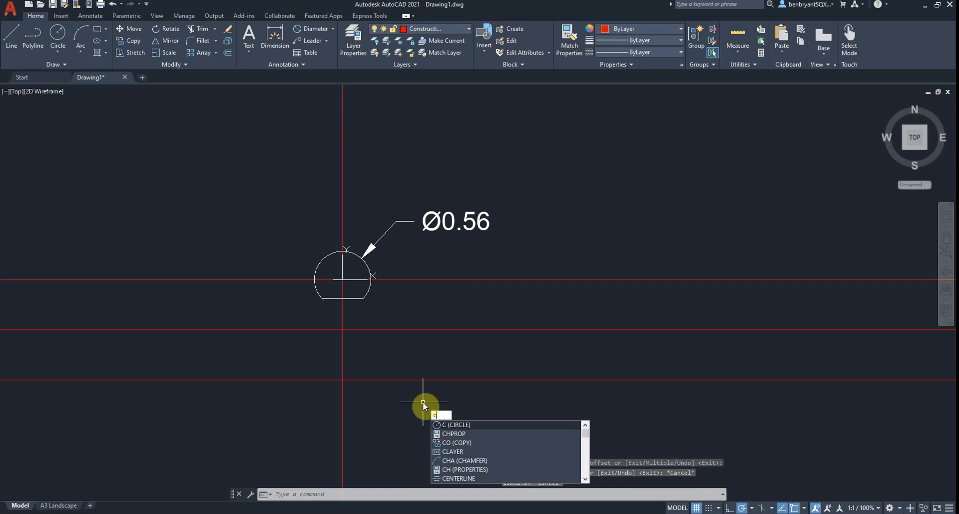
key("Return")
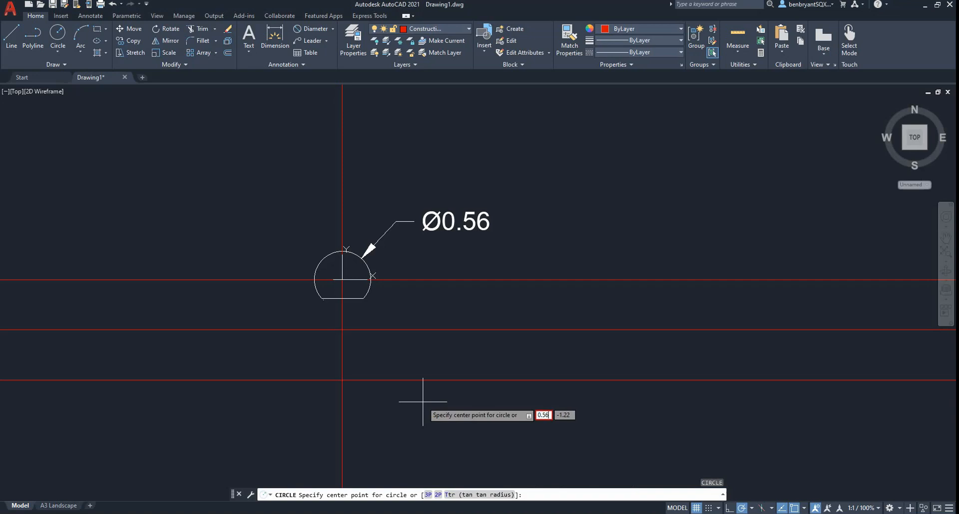
key("Escape")
key("Escape")
key("Return")
key("Escape")
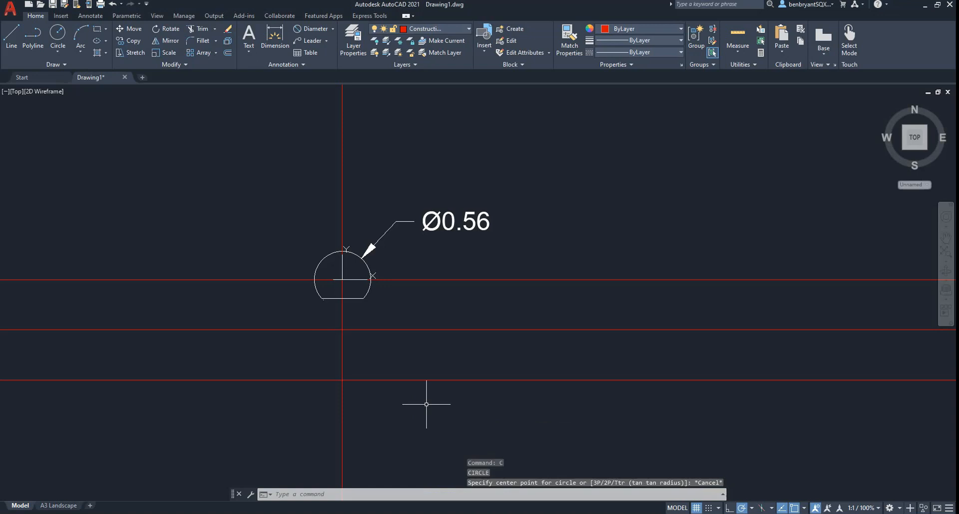
- Draw a circle of diameter 0.56 centred where the lowest horizontal construction line crosses the vertical one
key("Return")
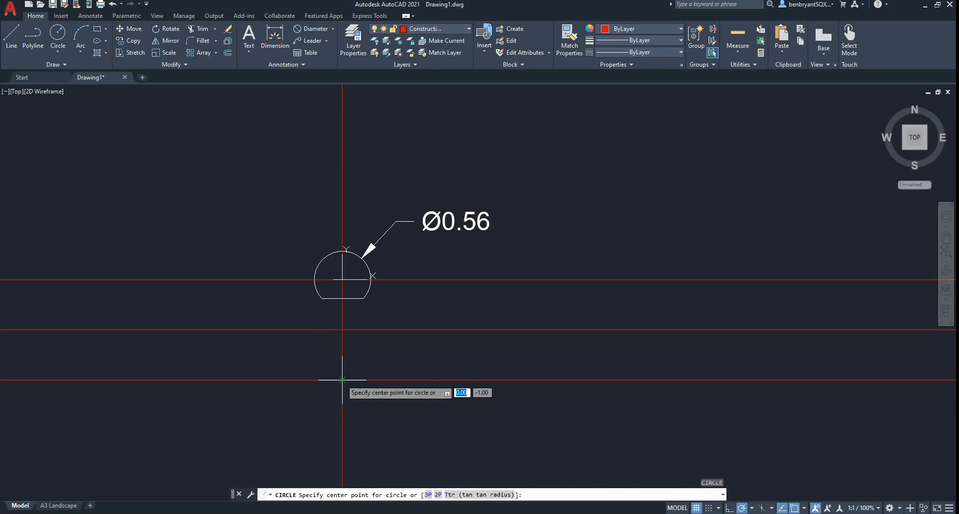
left_click(342, 381)
type("d")
key("Return")
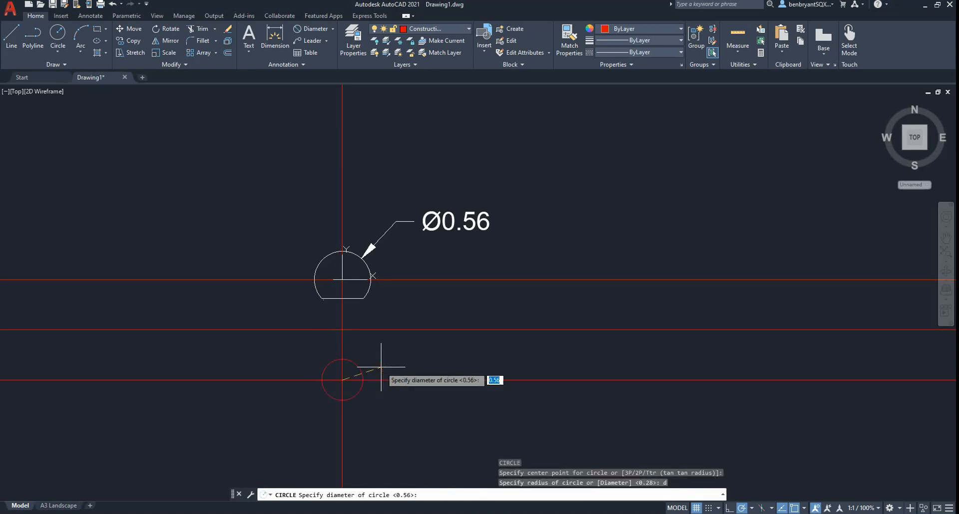
key("Return")
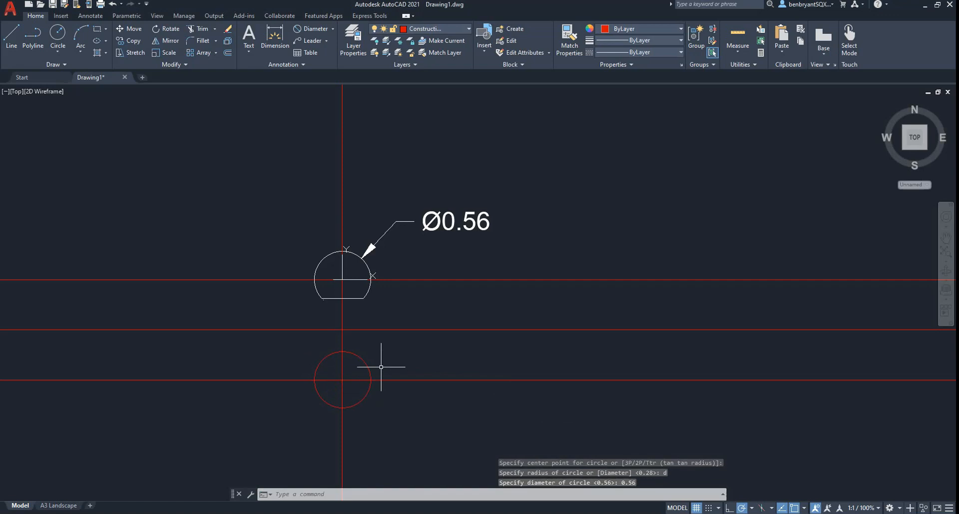
key("Escape")
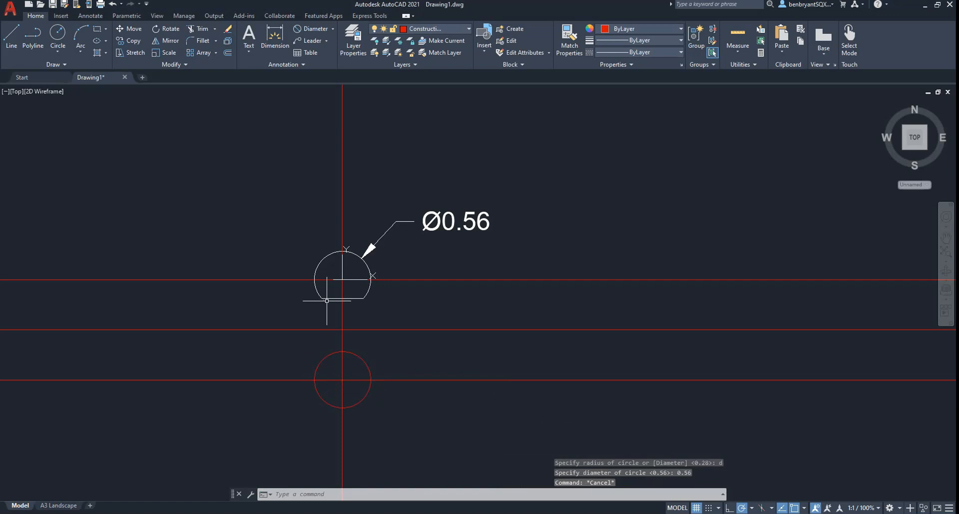
- Move the lower circle to the Drawing layer and make Drawing the current layer
left_click(360, 353)
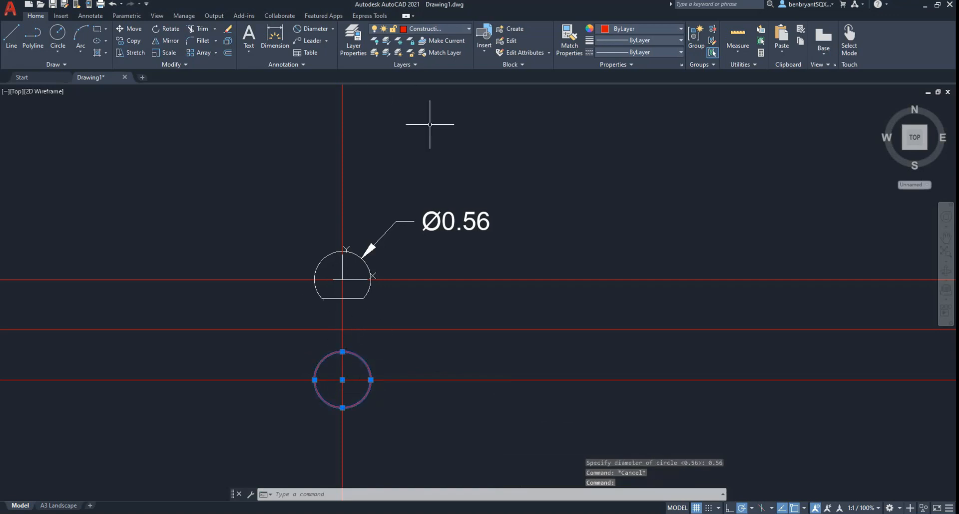
left_click(447, 27)
left_click(432, 116)
key("Escape")
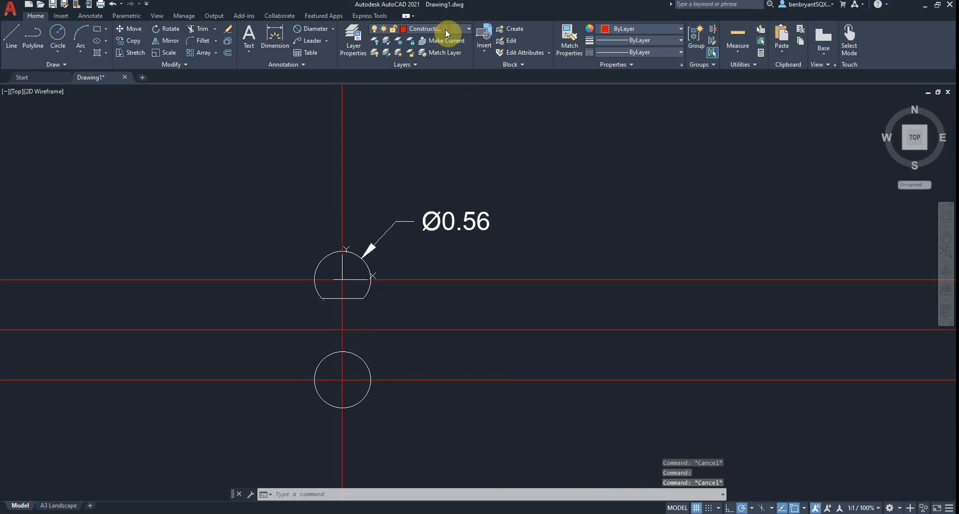
left_click(445, 29)
left_click(430, 110)
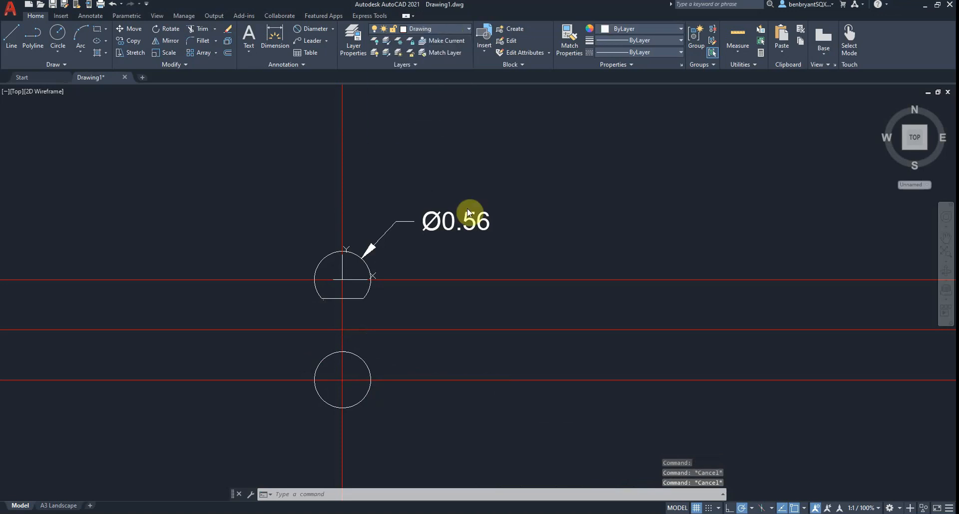
- Check the hole size on the PDF sheet and draw a 0.25 diameter circle concentric with the lower circle
key("alt+Tab")
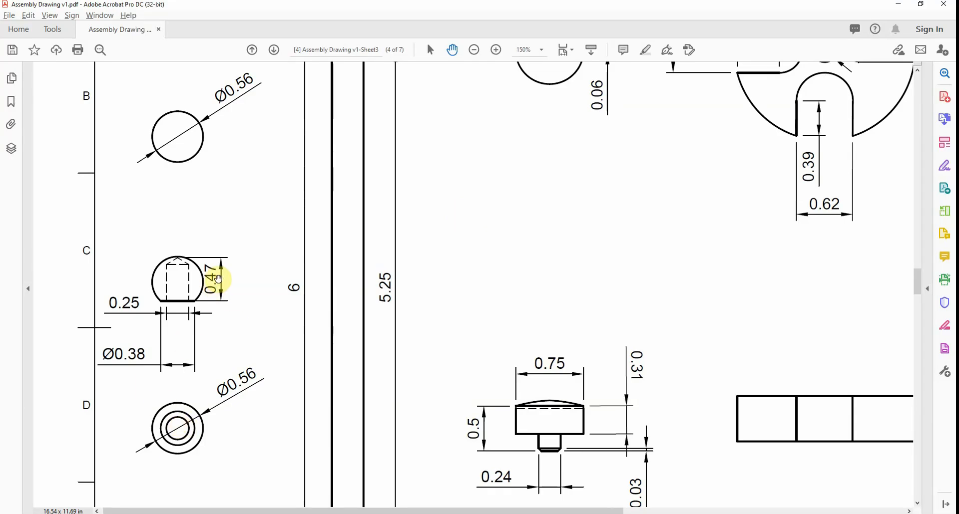
key("alt+Tab")
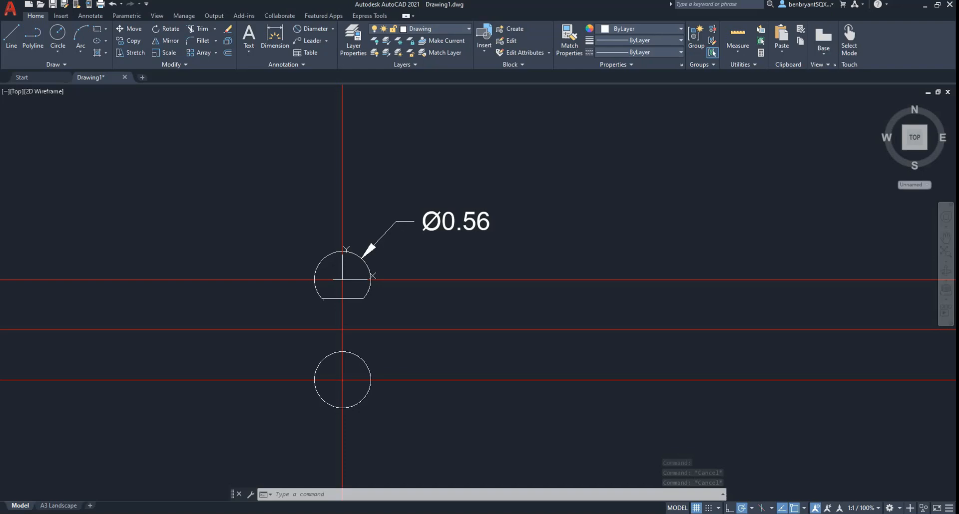
type("c")
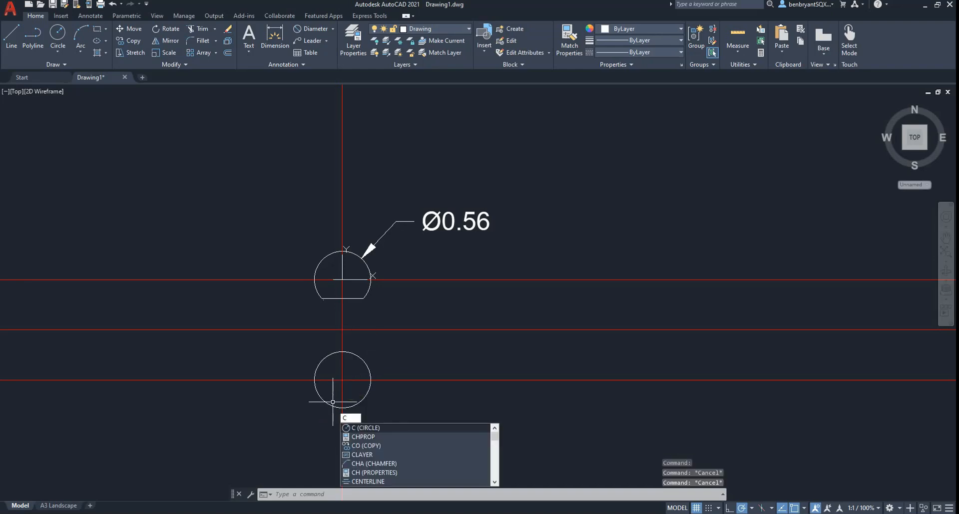
key("Return")
left_click(341, 376)
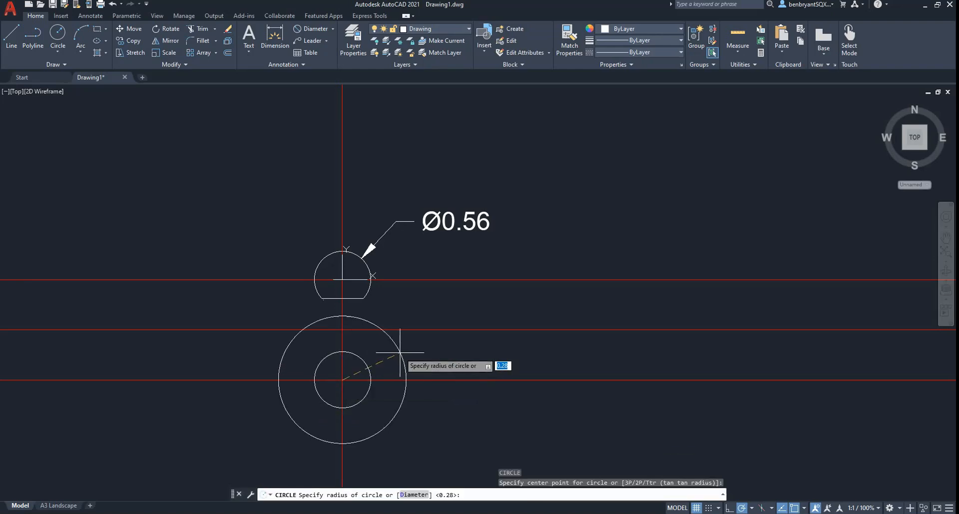
type("d")
key("Return")
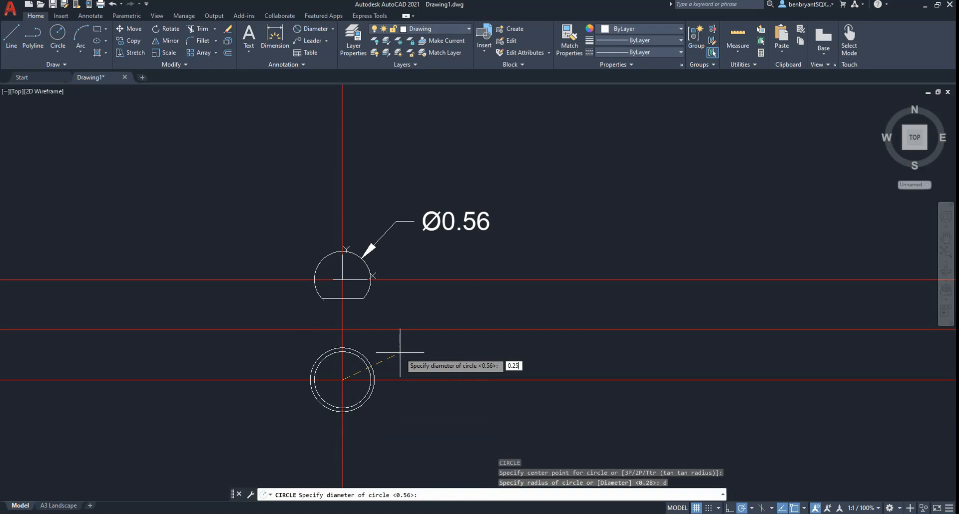
key("Return")
- Draw another concentric circle of diameter 0.38 in the ball end's lower view
key("alt+Tab")
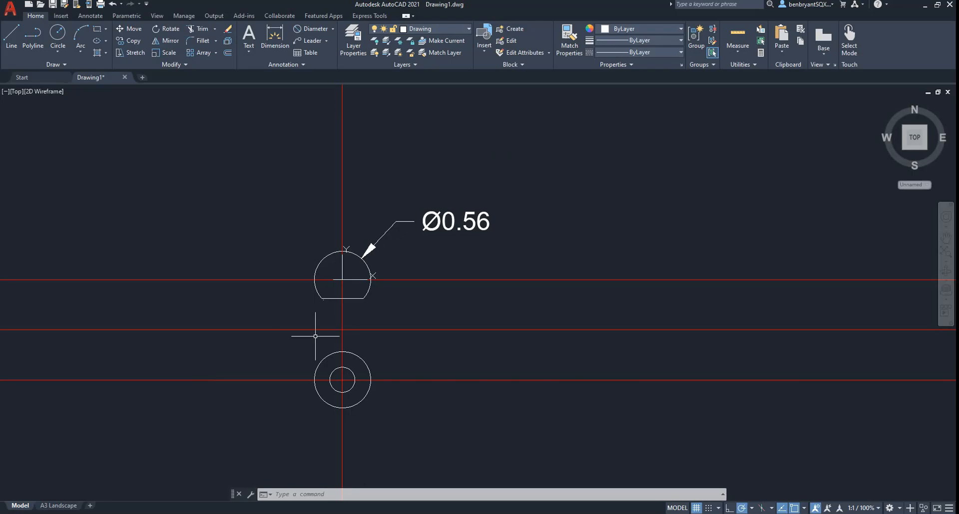
type("c")
key("Return")
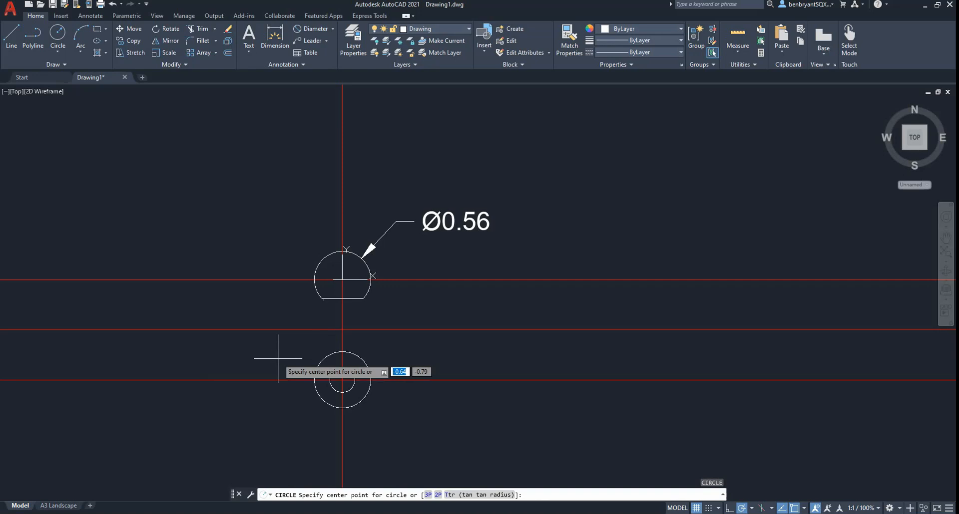
left_click(342, 380)
type("d")
key("Return")
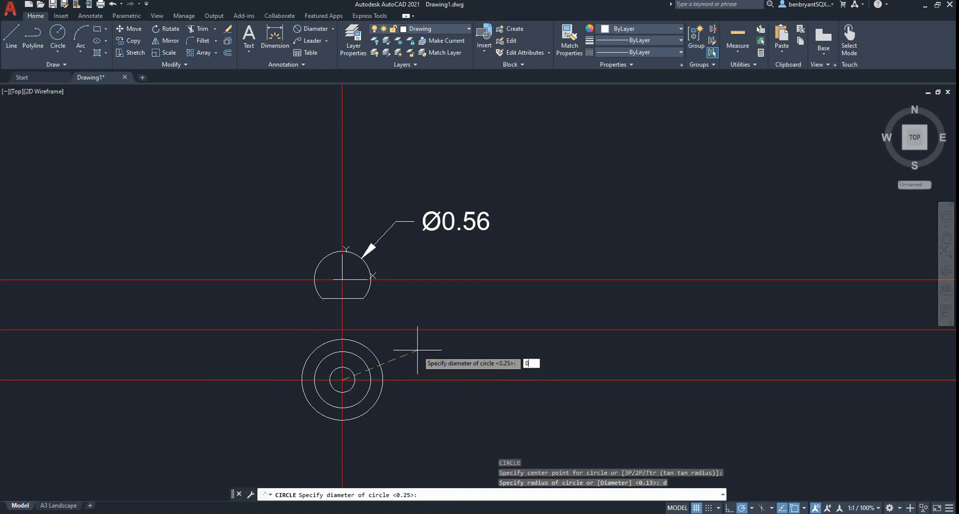
key("Return")
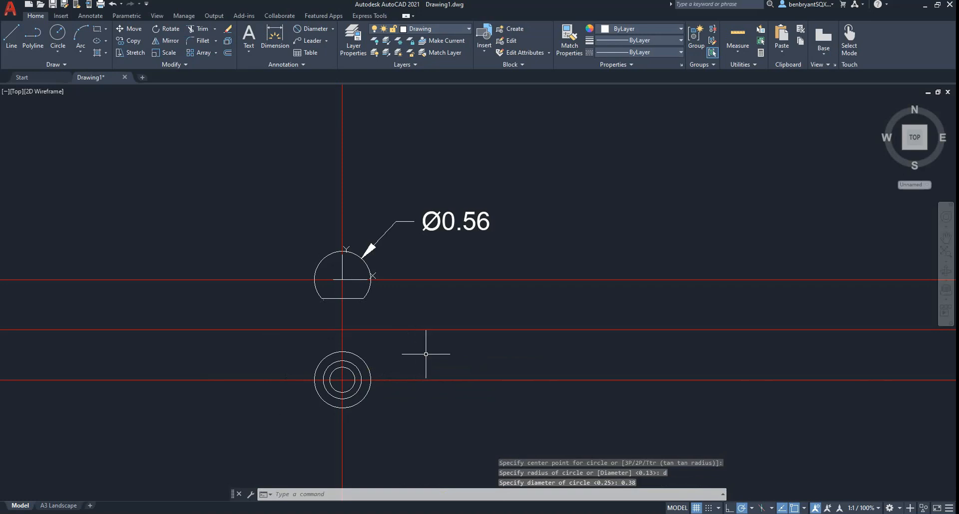
- Offset the horizontal construction line through the origin upward by 0.5, then offset the new line another 0.5 upward
key("alt+Tab")
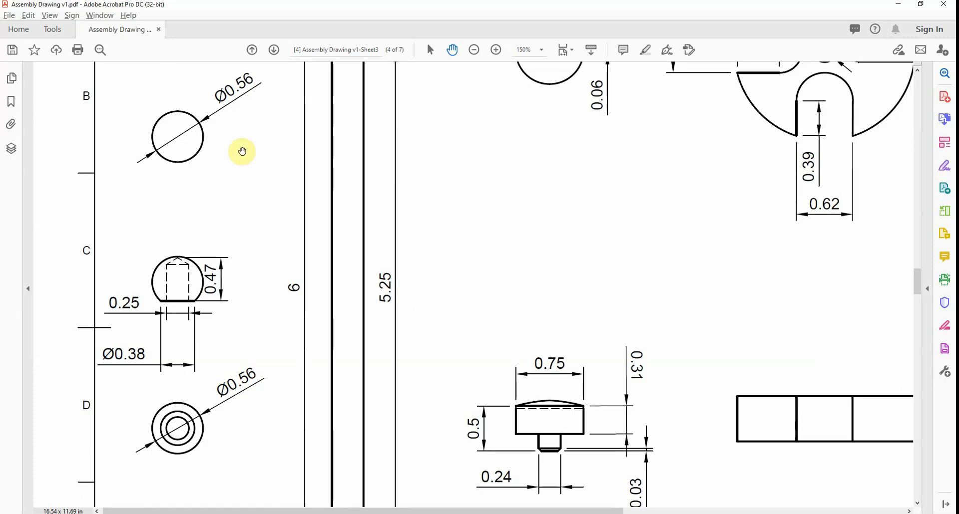
key("alt+Tab")
middle_click_drag(389, 171, 392, 208)
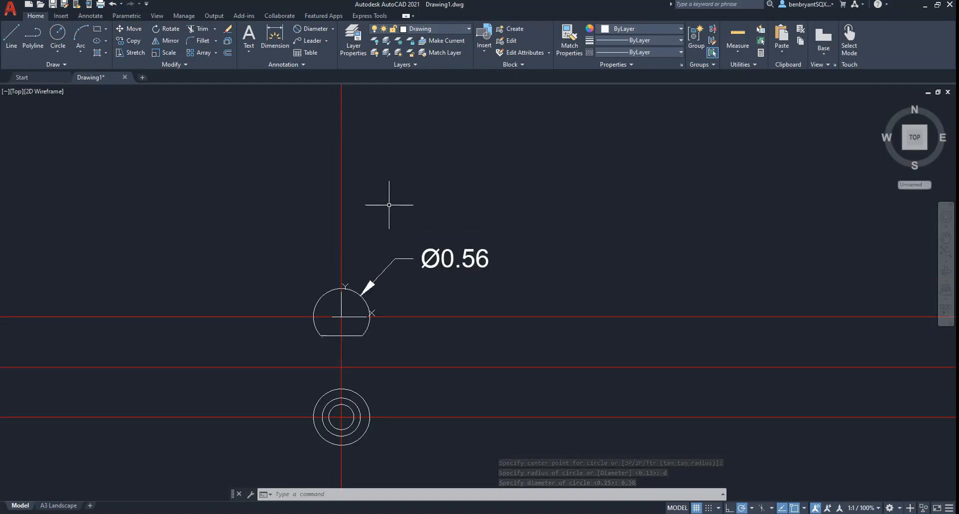
type("offset")
key("Return")
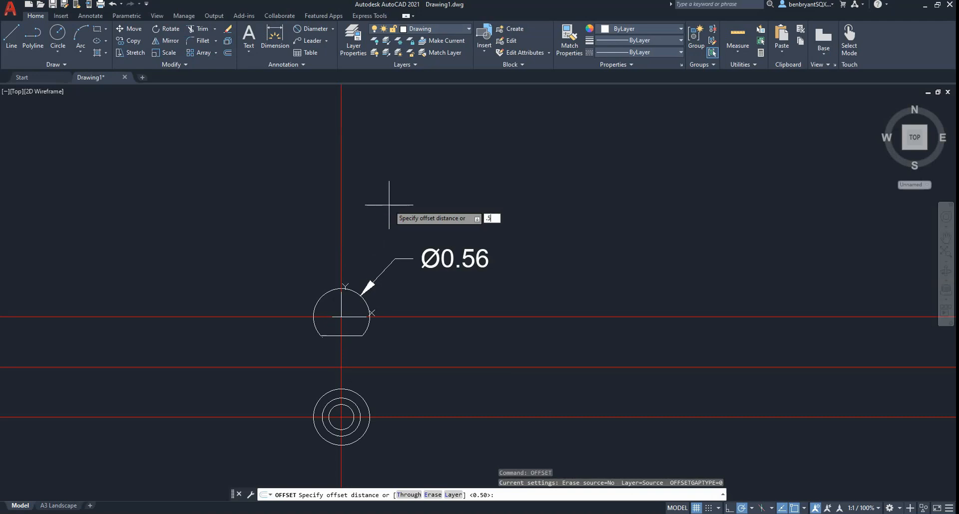
type(".5")
key("Return")
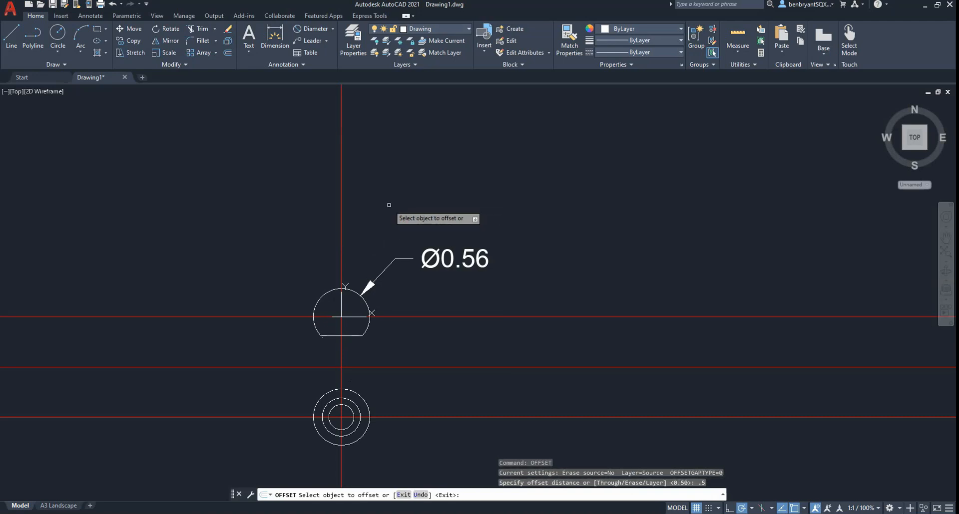
left_click(455, 317)
left_click(460, 235)
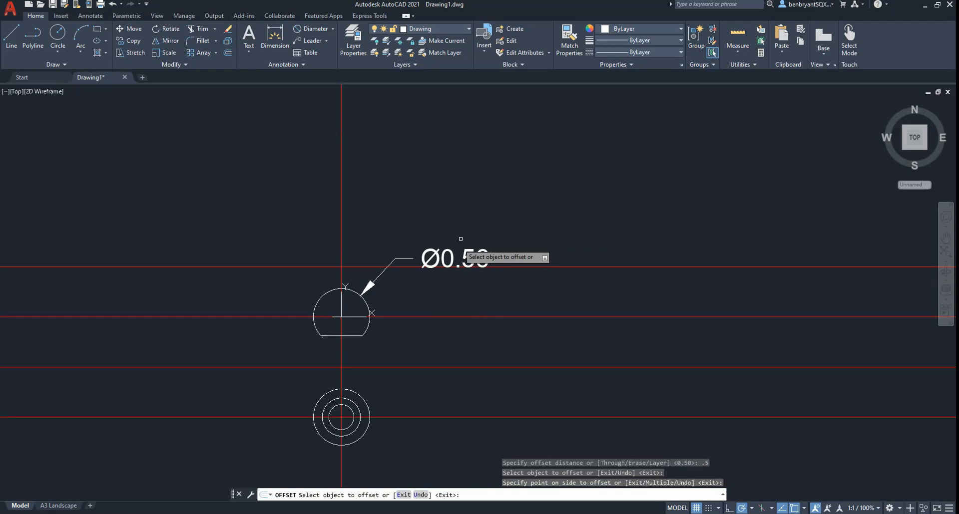
left_click(522, 267)
left_click(518, 216)
key("Escape")
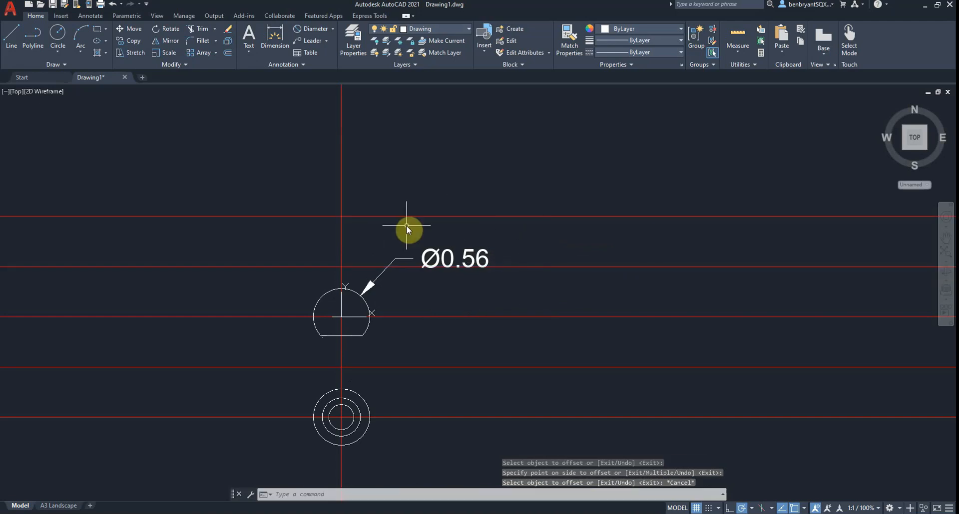
type("c")
key("Return")
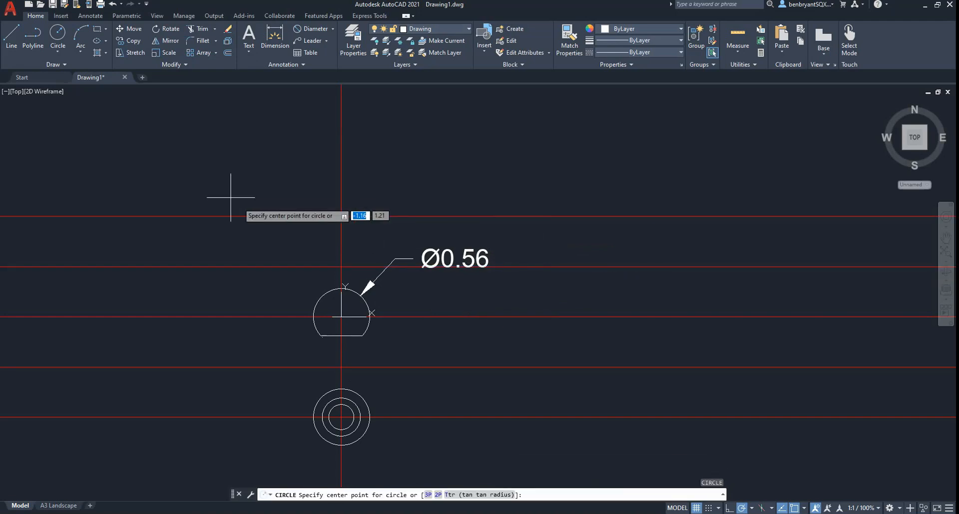
left_click(341, 217)
type("0.56")
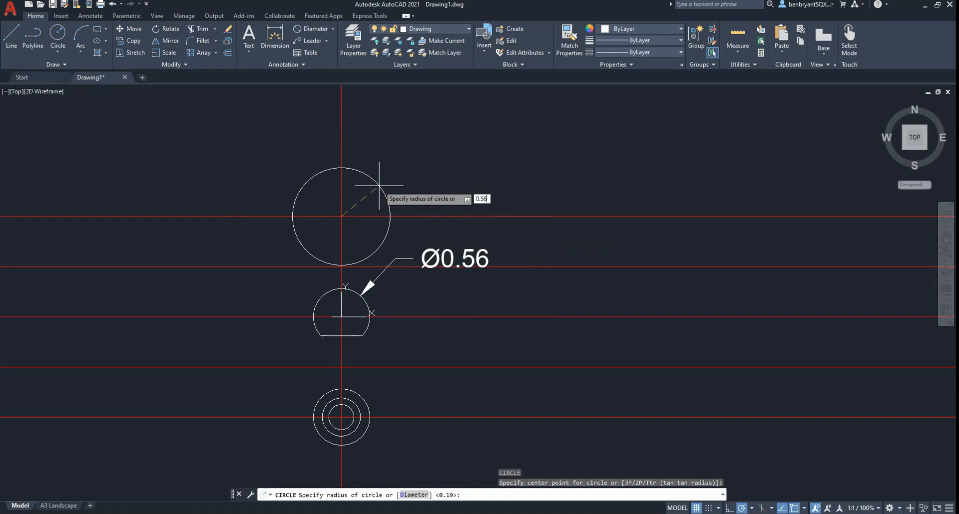
key("Return")
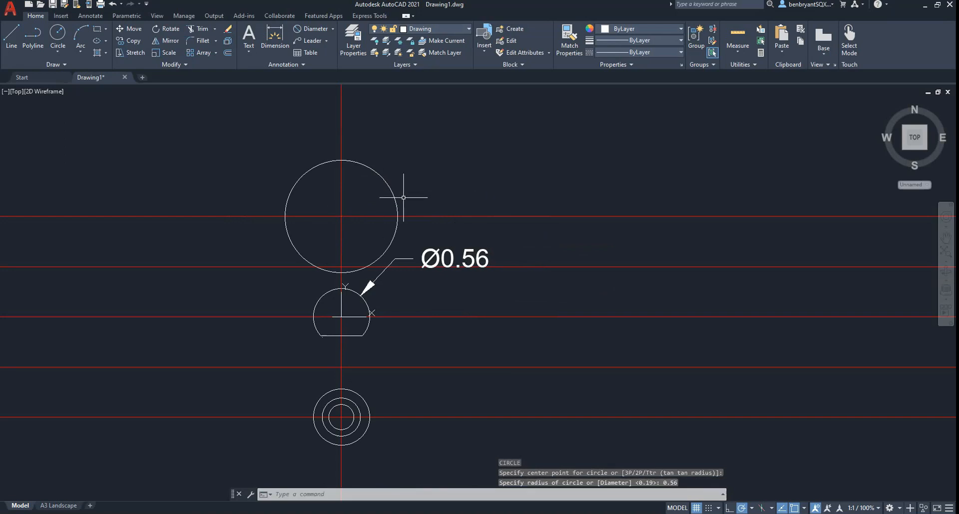
left_click(391, 195)
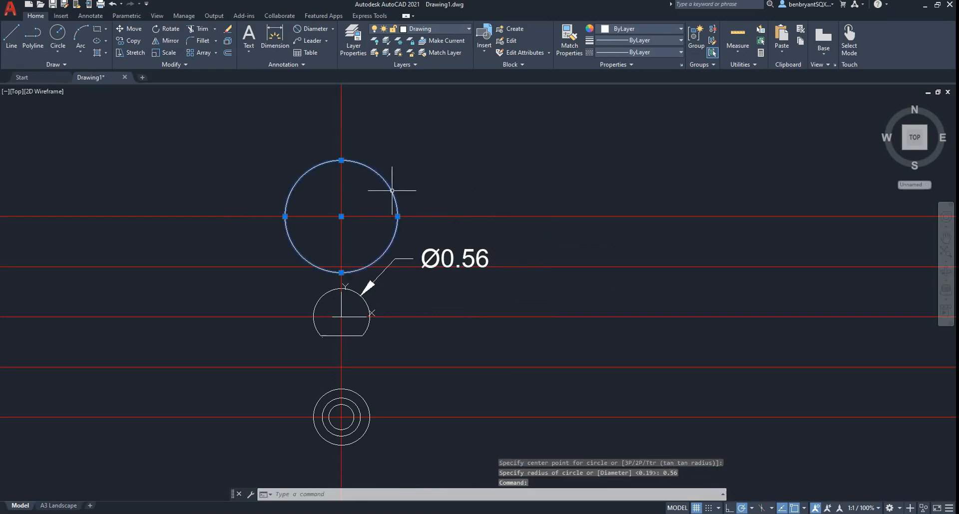
key("Delete")
- Draw a circle of diameter 0.56 centred where the uppermost horizontal construction line crosses the vertical one
type("d")
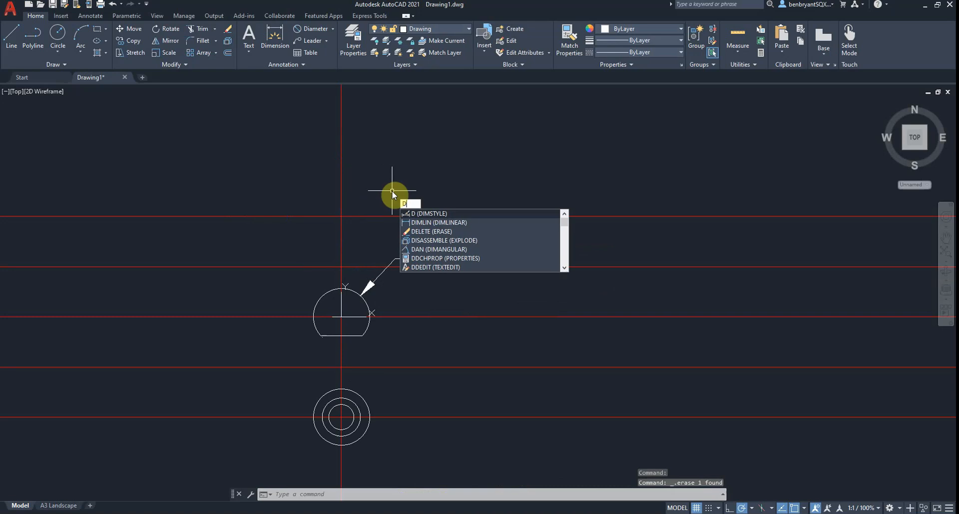
key("BackSpace")
type("c")
key("Return")
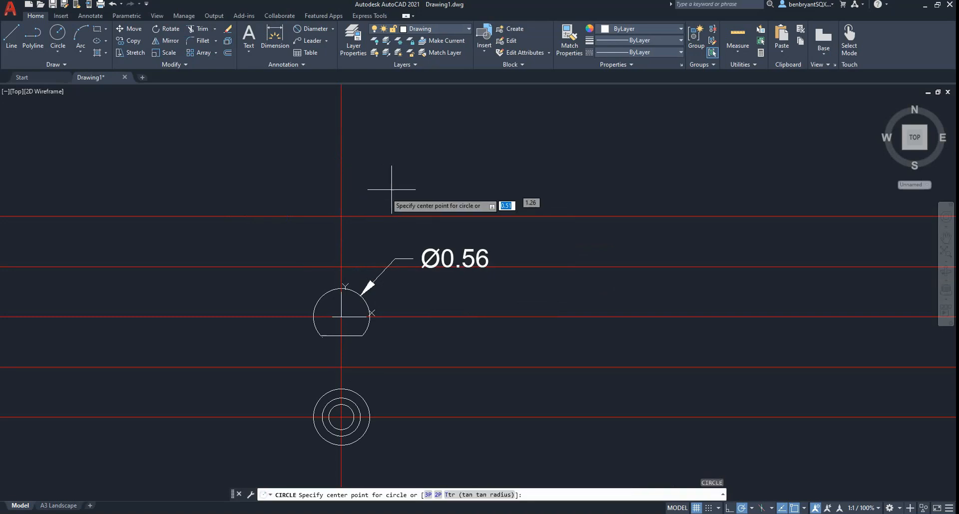
left_click(341, 216)
type("d")
key("Return")
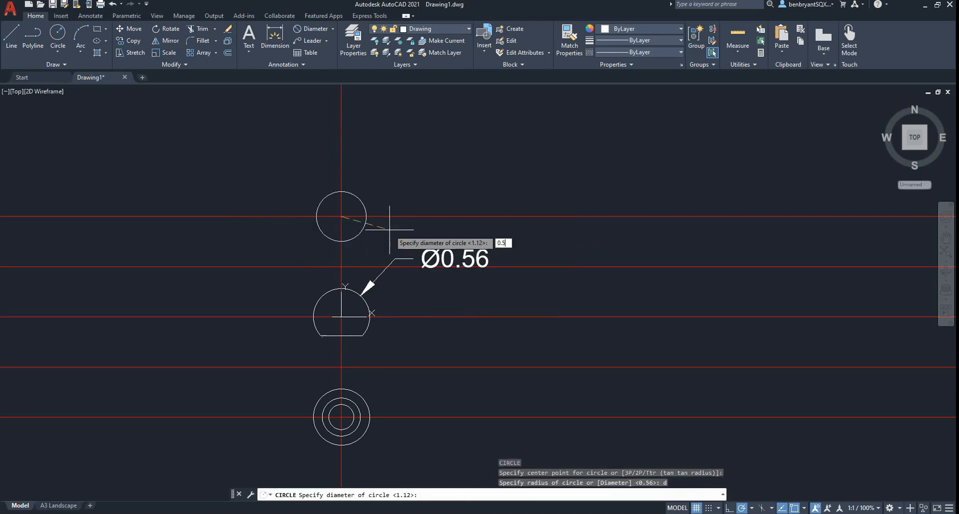
key("Return")
key("Escape")
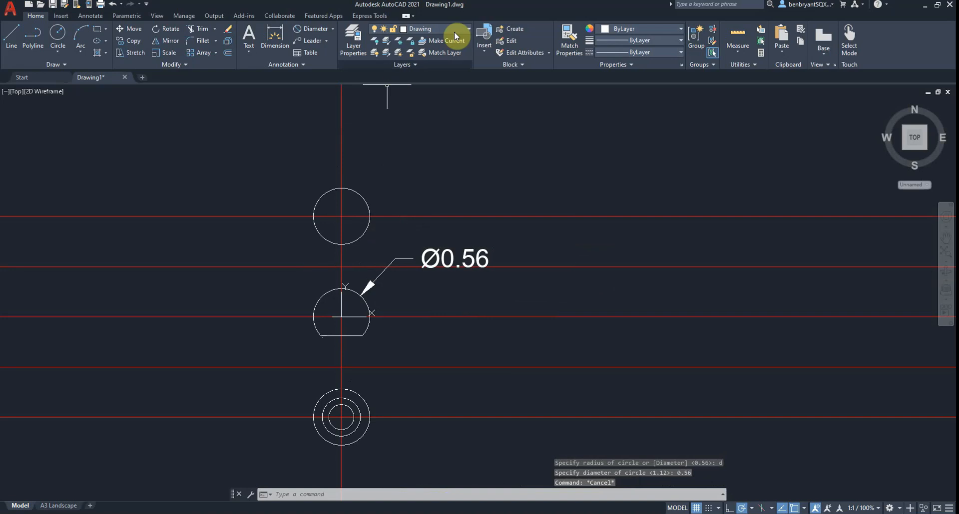
- Add diameter dimensions to the middle and inner circles of the ball end's lower view
middle_click_drag(388, 398, 391, 338)
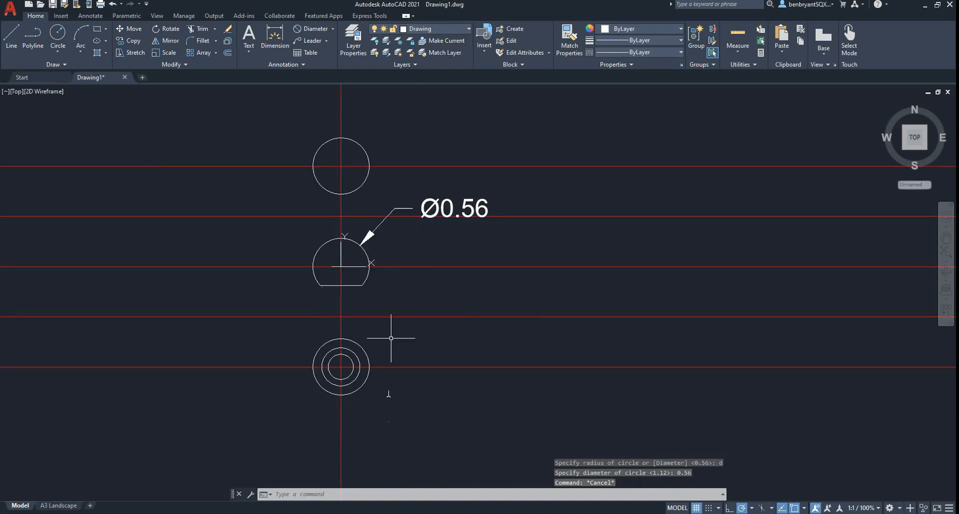
left_click(316, 29)
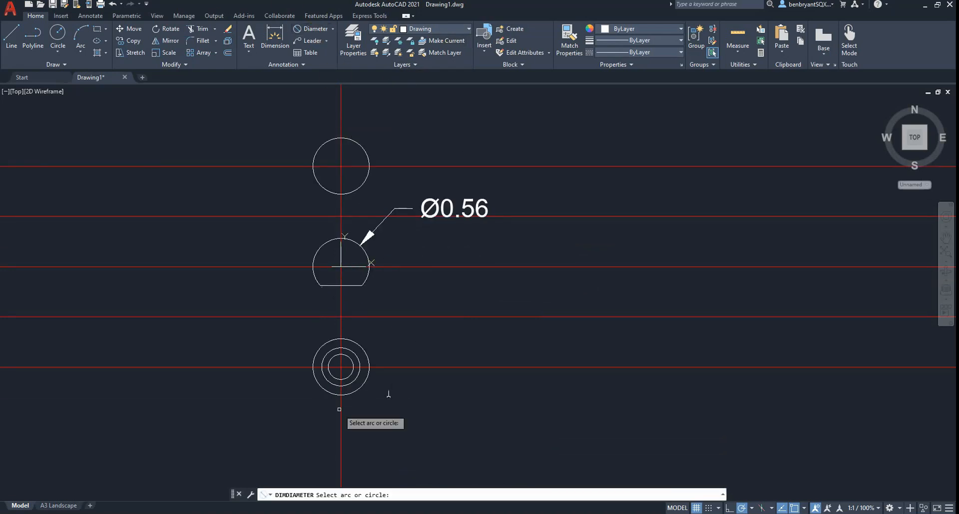
left_click(359, 360)
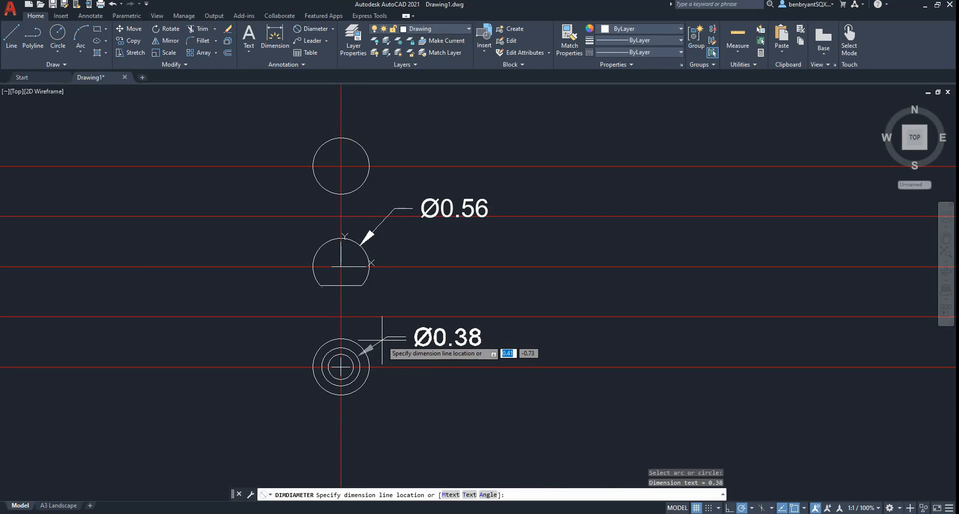
left_click(385, 338)
key("Return")
left_click(349, 380)
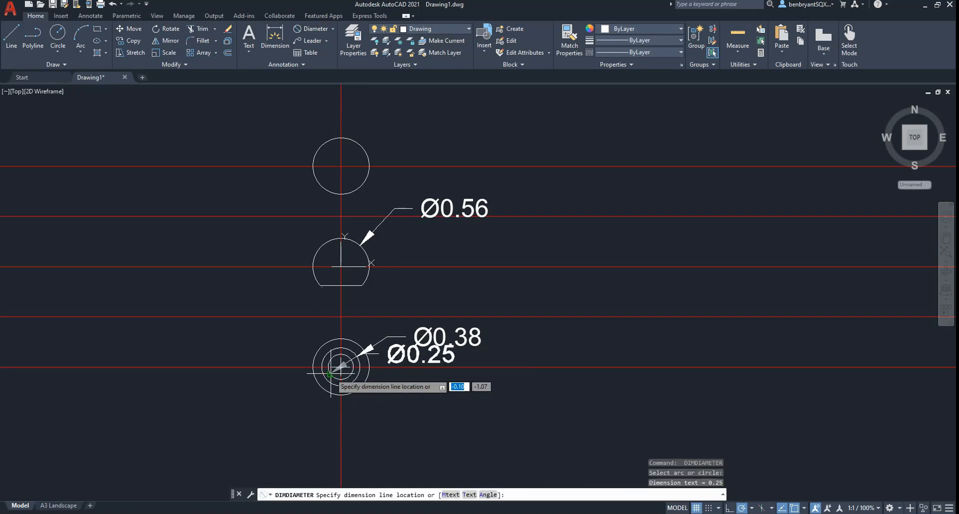
left_click(306, 399)
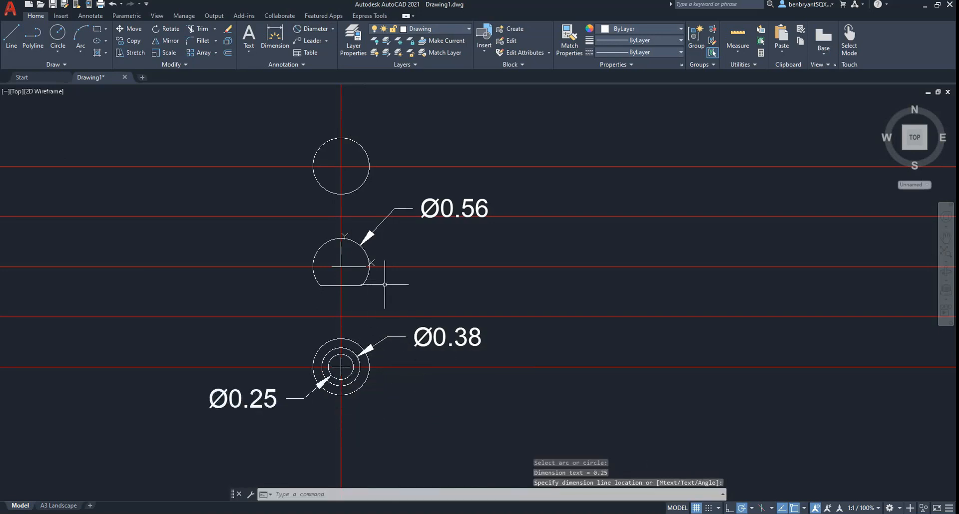
- Draw connected lines from the midpoint of the middle view's flat base, 0.125 to the right and 0.47 straight up
scroll(385, 269, "up", 3)
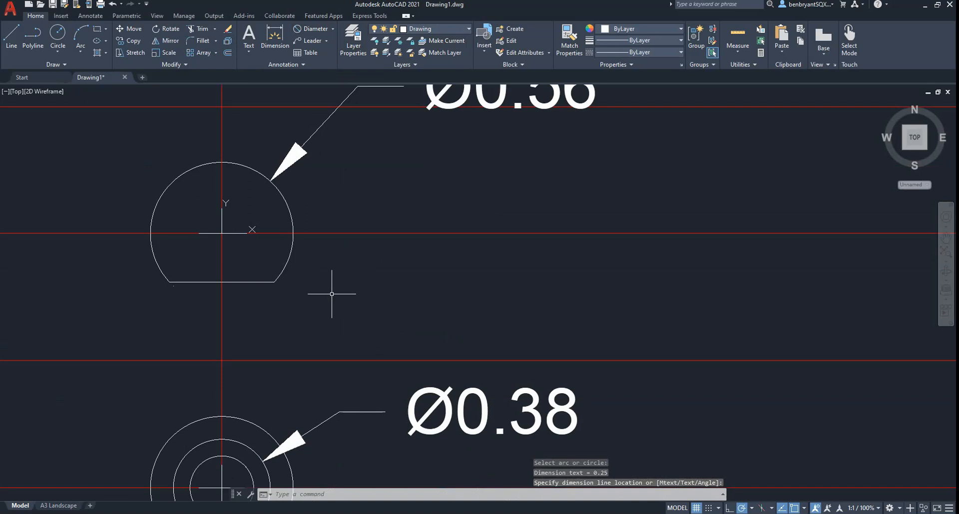
key("super+Tab")
left_click(235, 231)
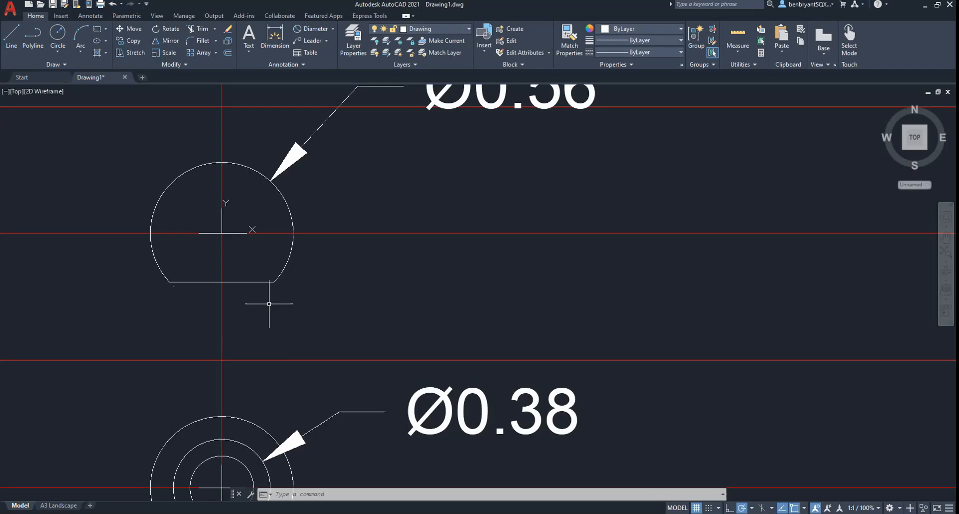
scroll(227, 297, "up", 2)
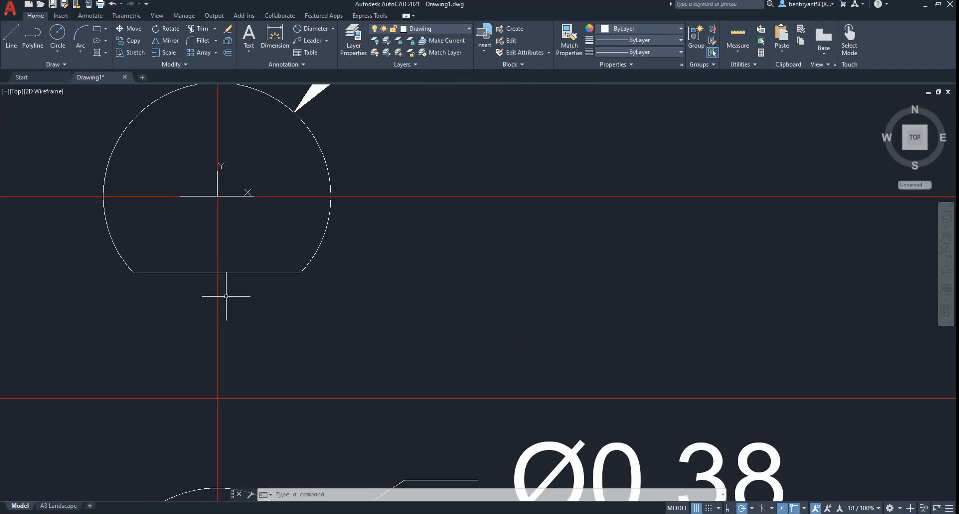
type("l")
key("Return")
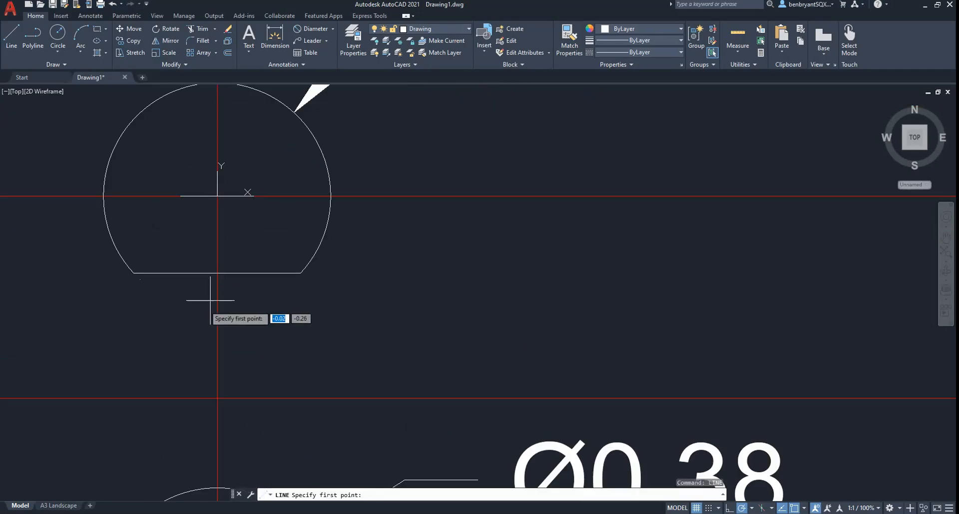
left_click(218, 273)
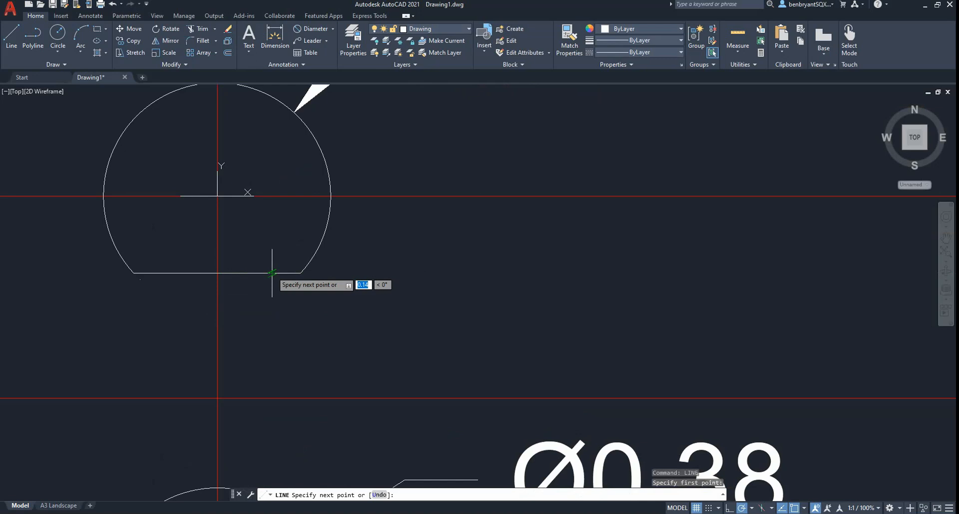
left_click(272, 274)
key("Return")
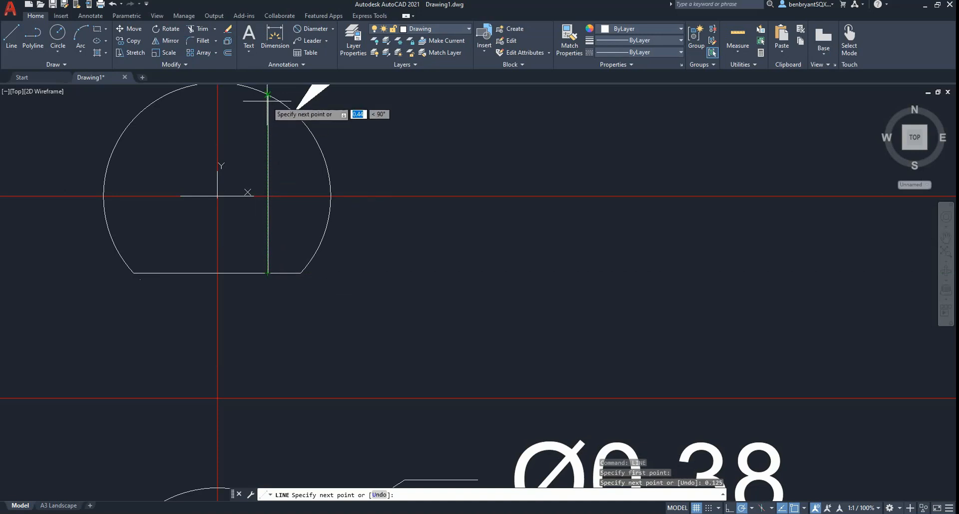
middle_click_drag(267, 104, 327, 196)
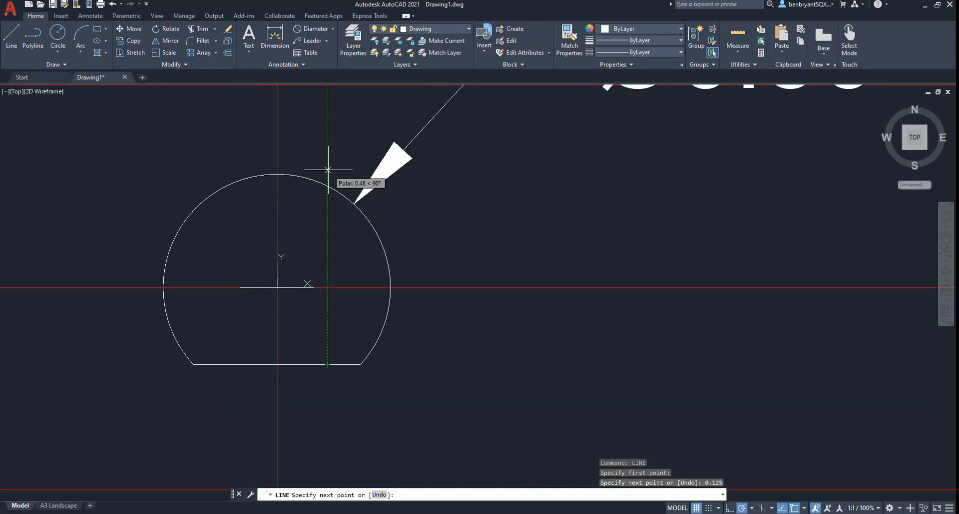
type("0.")
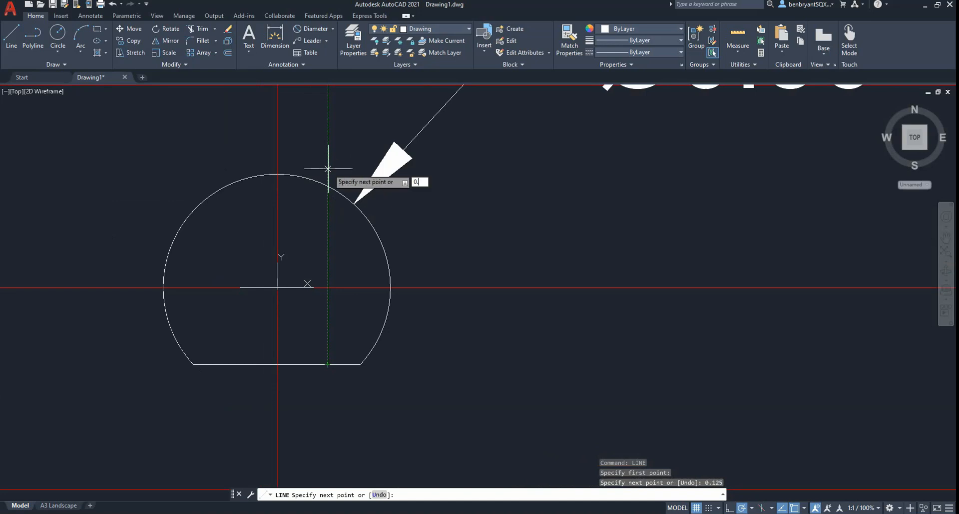
type("47")
key("Return")
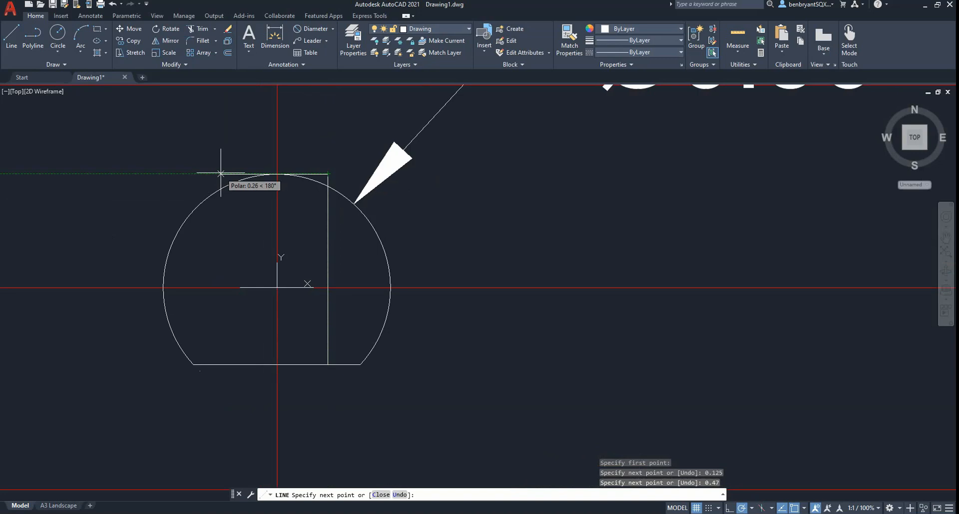
key("Return")
- Draw connected lines from the same base midpoint, 0.125 to the left and 0.47 straight up
key("Return")
left_click(275, 364)
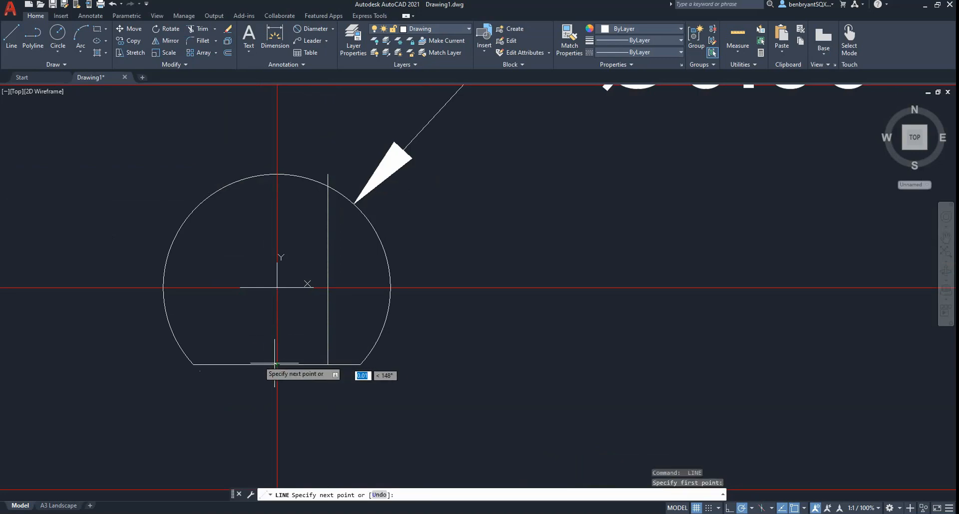
type("0.125")
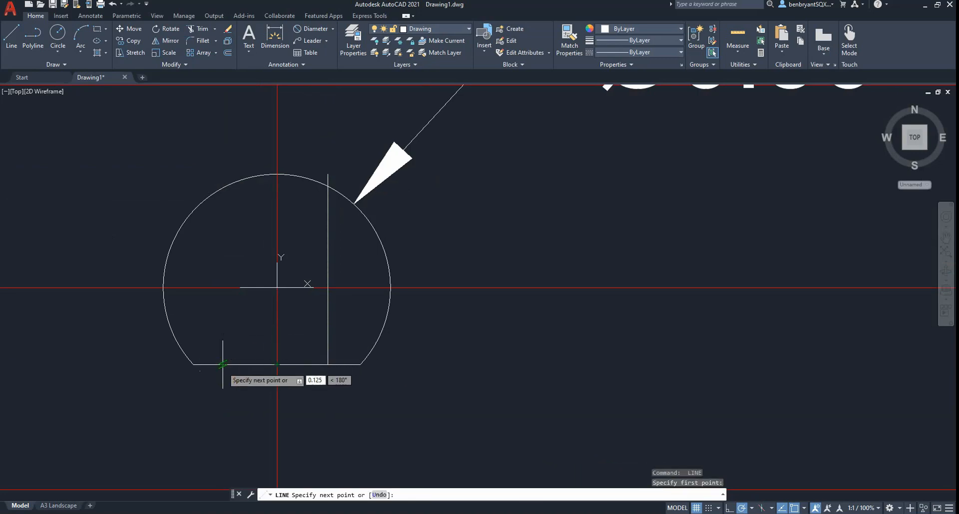
key("Return")
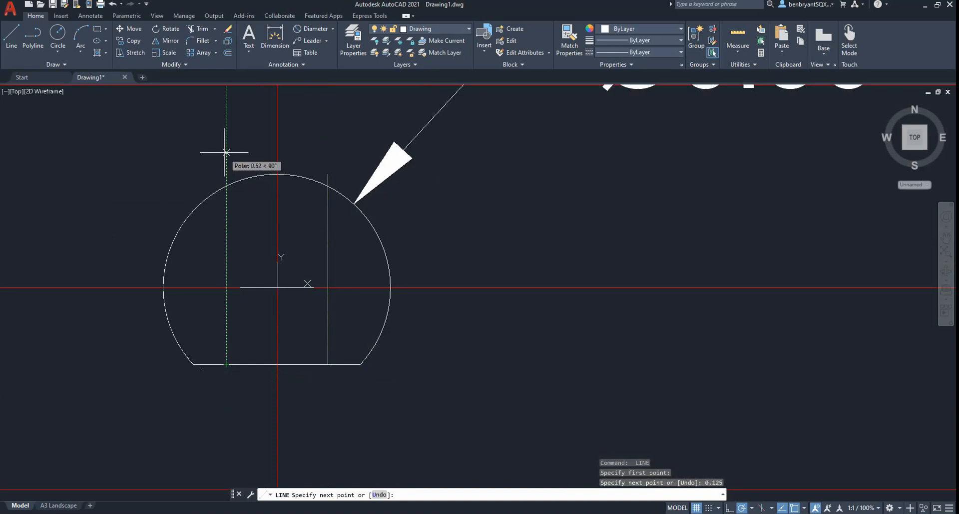
type("0")
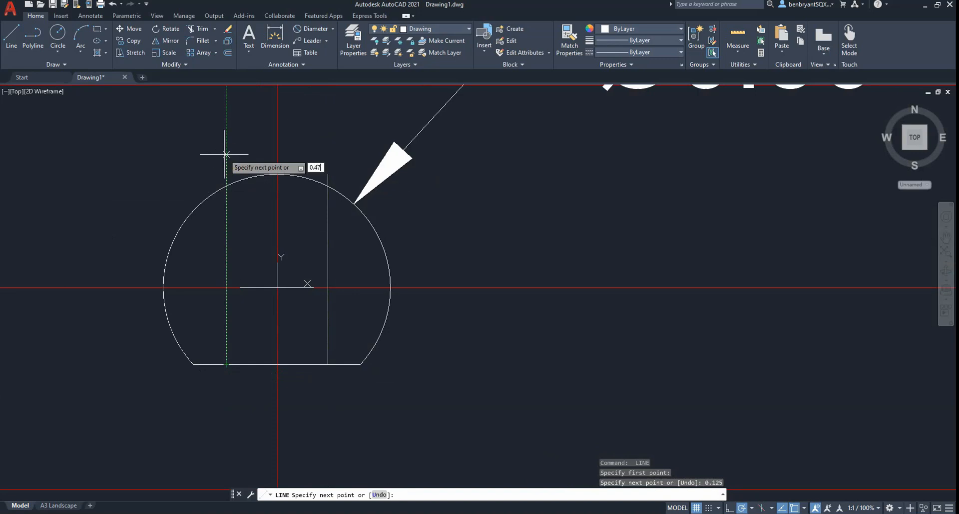
type(".47")
key("Return")
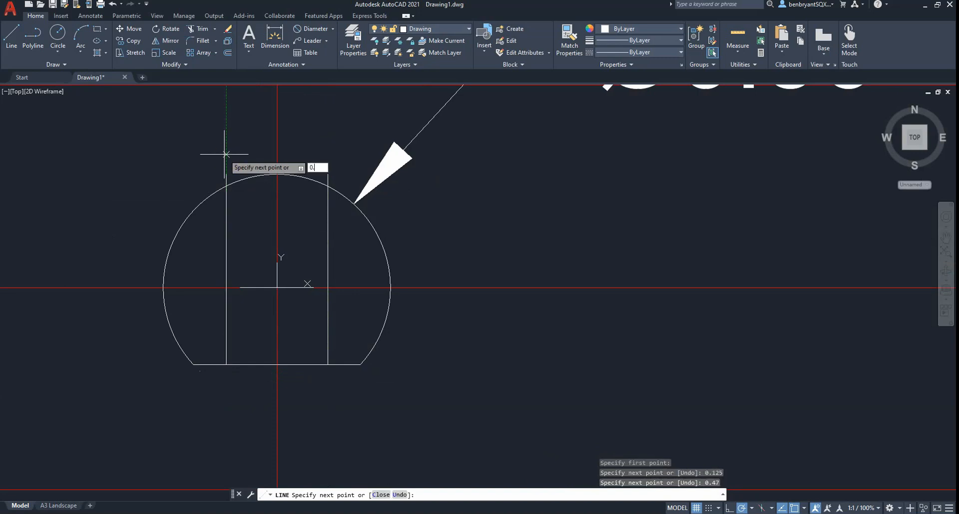
type("0.47")
key("Return")
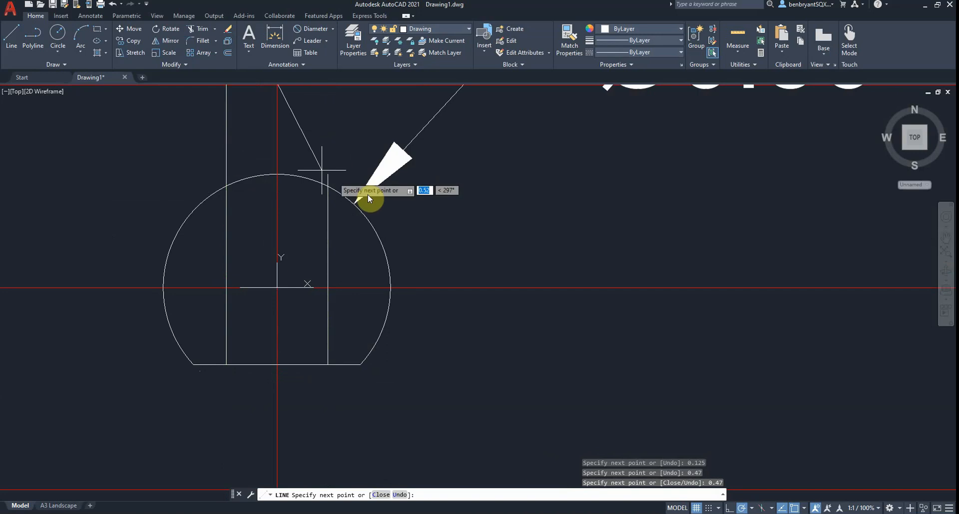
key("Escape")
scroll(275, 197, "down", 3)
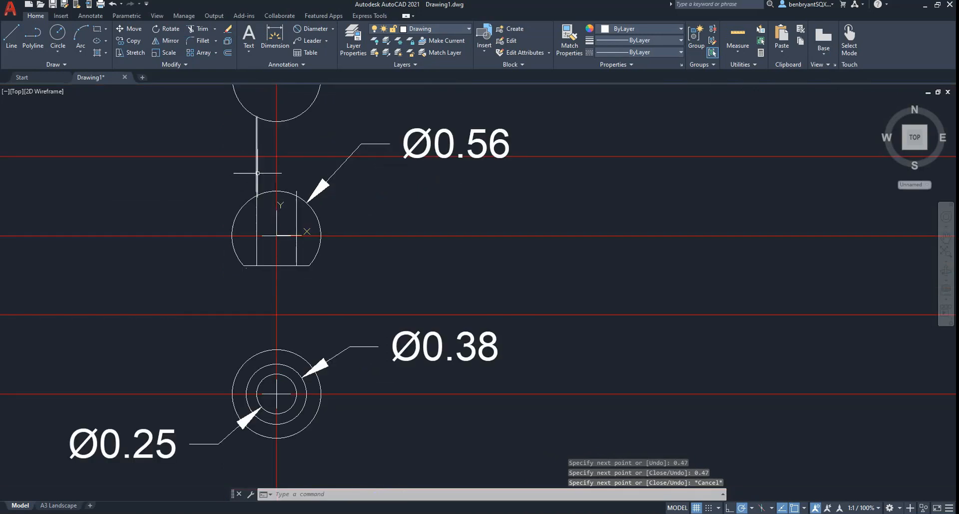
left_click(257, 173)
key("Delete")
- Check the hole tip in the PDF sheet, and draw a slanted line from the arc's top point to the left vertical hole line
scroll(289, 200, "up", 5)
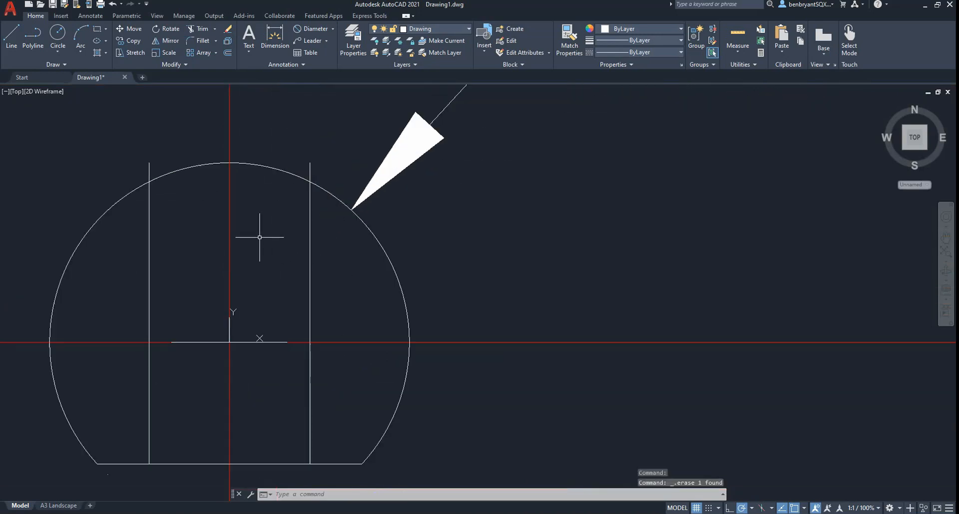
key("alt+Tab")
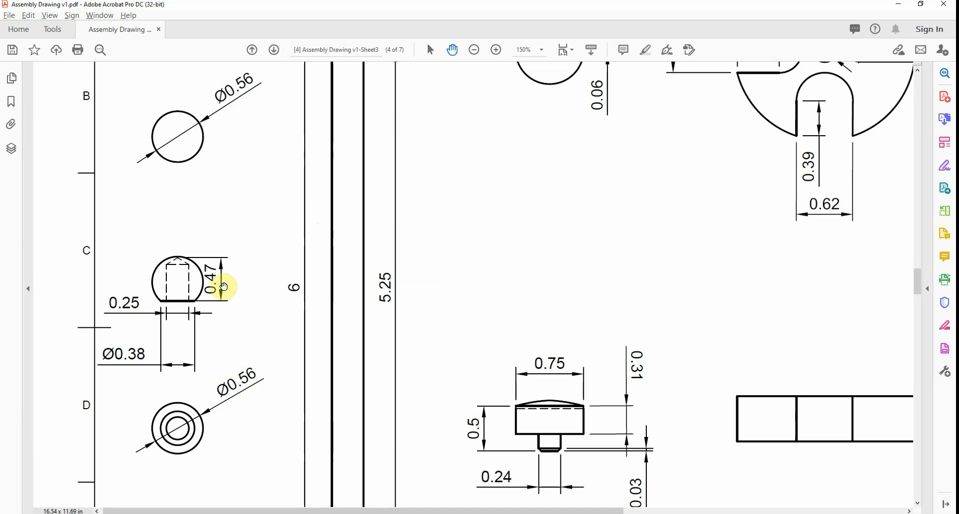
key("alt+Tab")
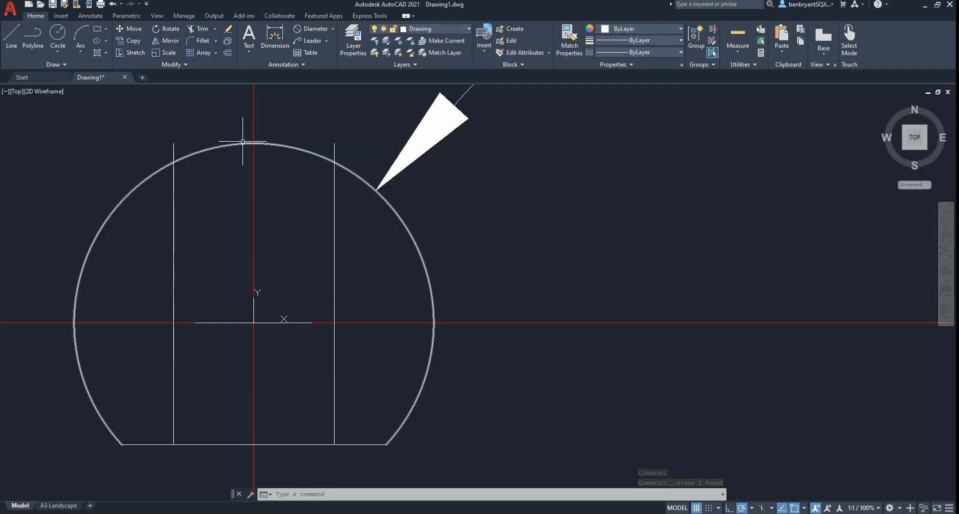
left_click(11, 36)
left_click(254, 144)
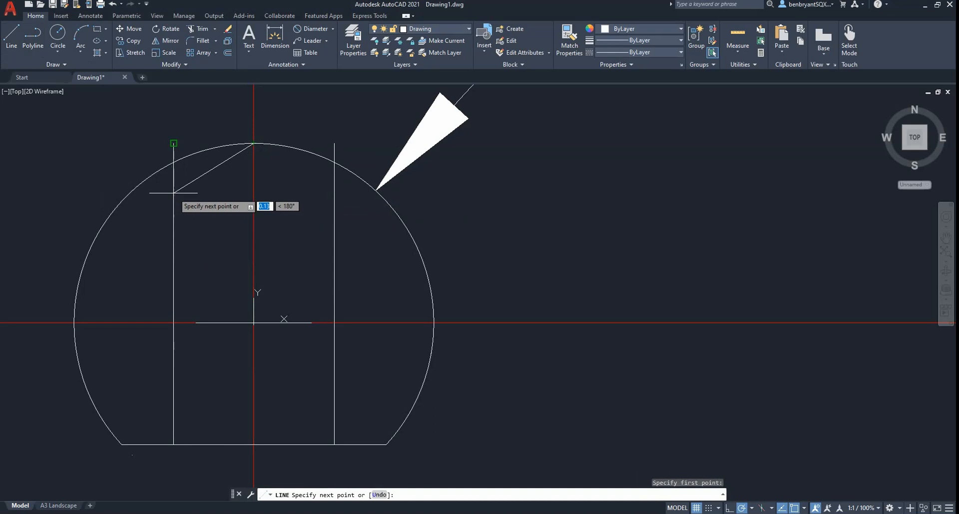
key("Escape")
key("Return")
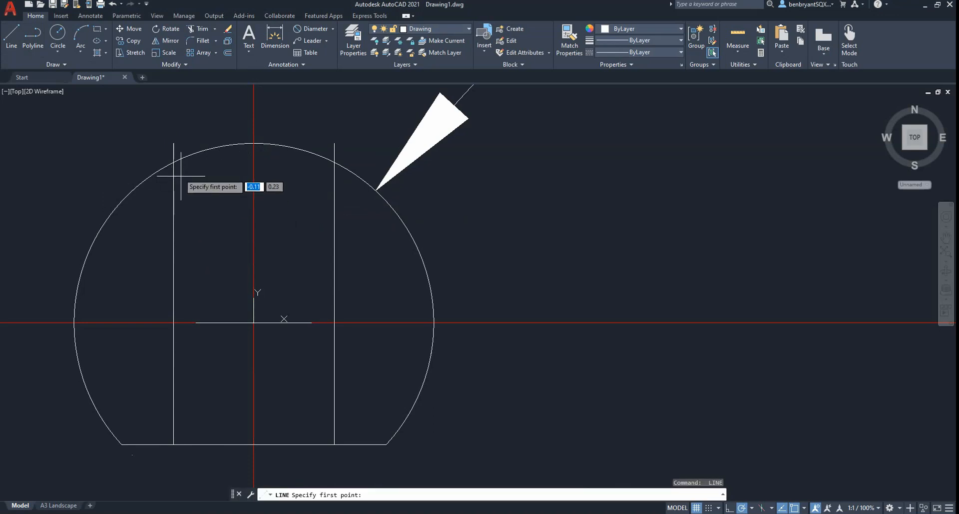
left_click(253, 143)
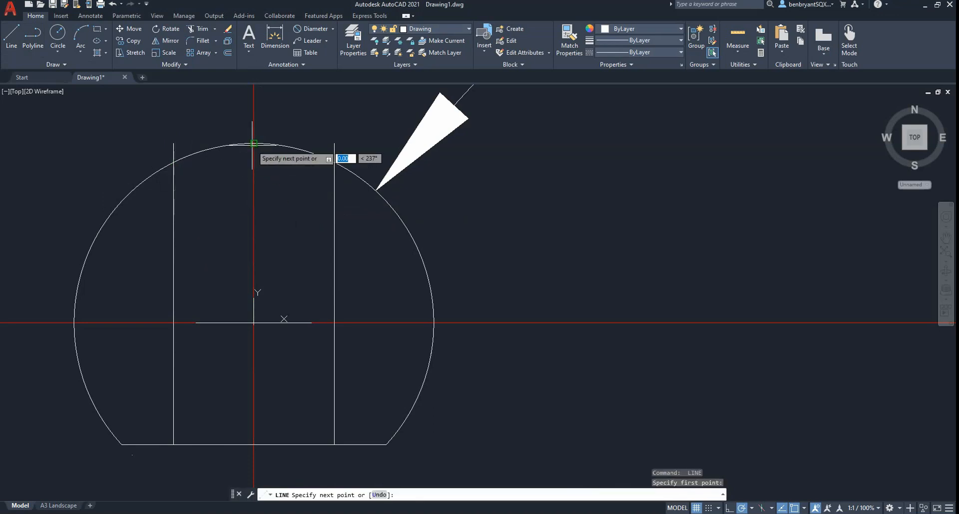
left_click(174, 215)
key("Escape")
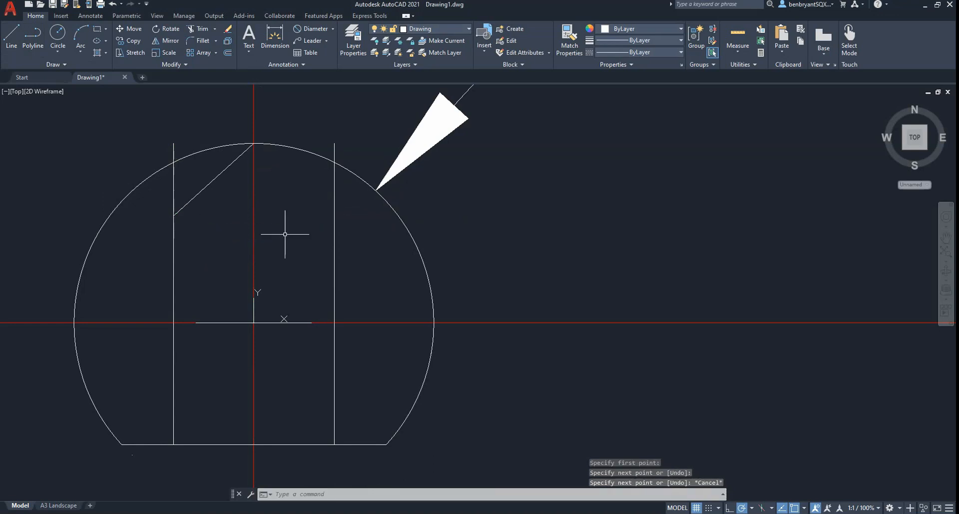
left_click(332, 32)
left_click(313, 46)
key("Escape")
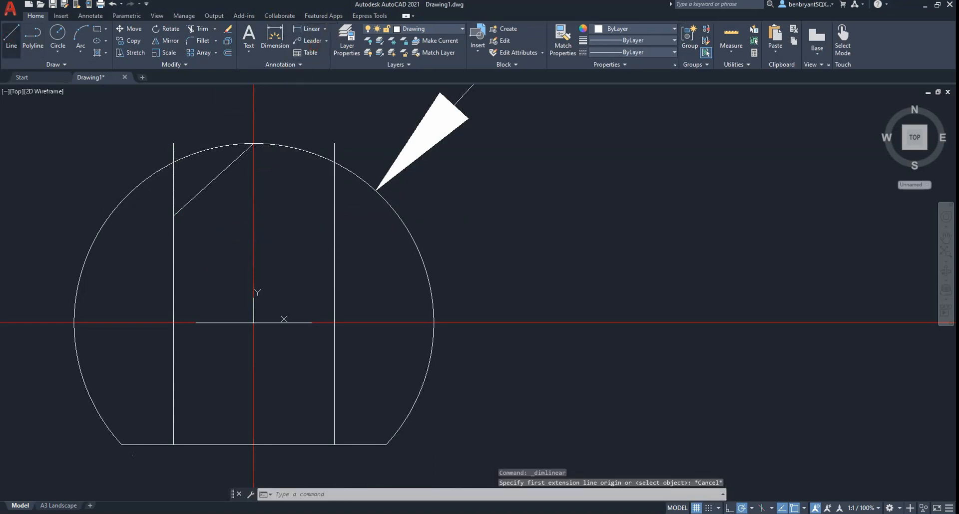
- Draw a horizontal line from the slanted line's lower end across to the right vertical hole line
type("l")
key("Return")
left_click(174, 216)
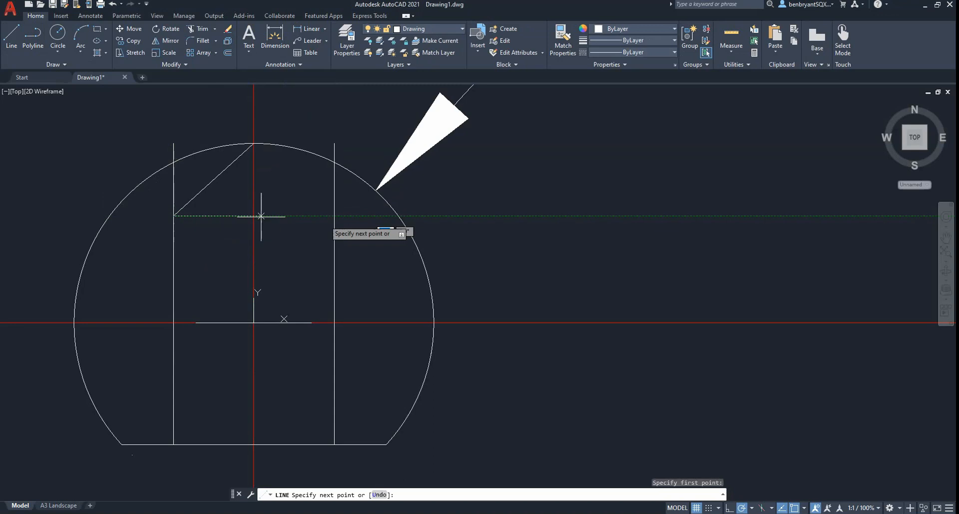
left_click(335, 215)
key("Escape")
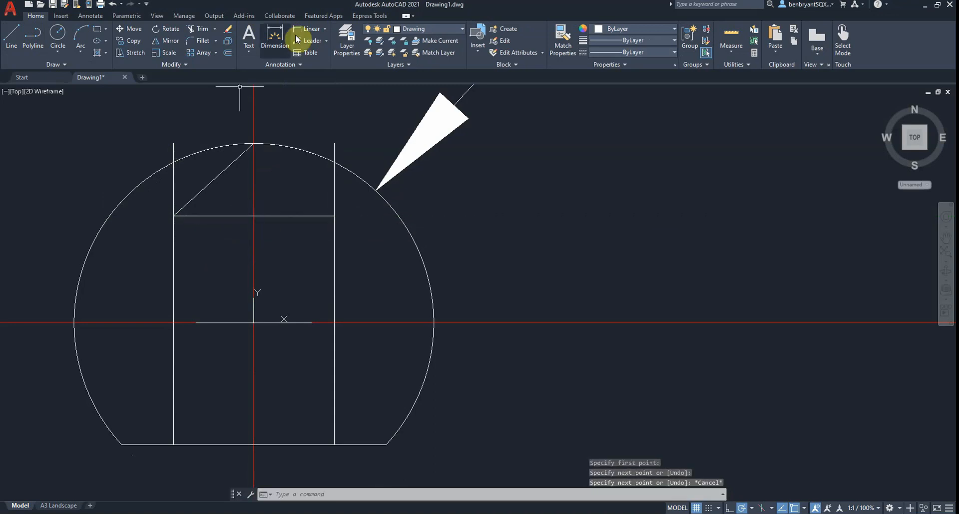
- Check the angle between the slanted line and the horizontal line with an Angular dimension, without placing it
left_click(325, 30)
left_click(317, 86)
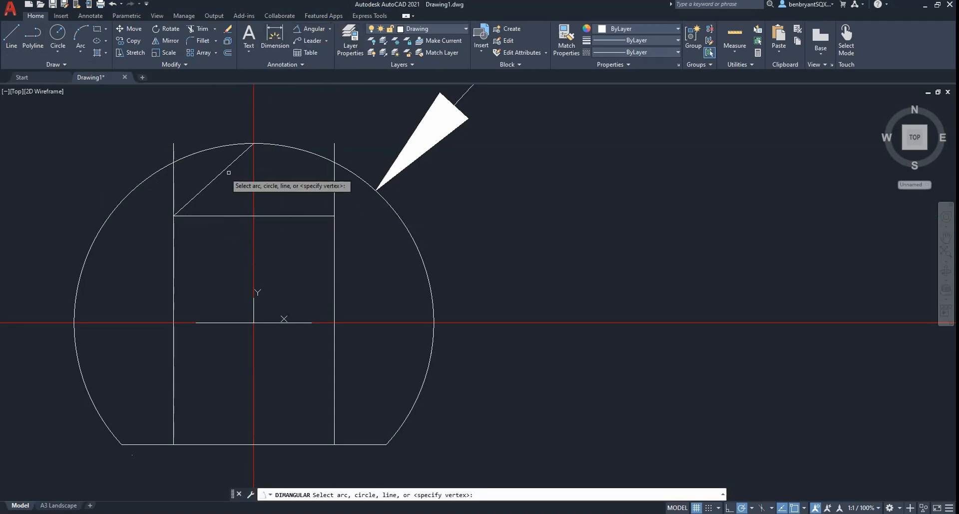
left_click(240, 155)
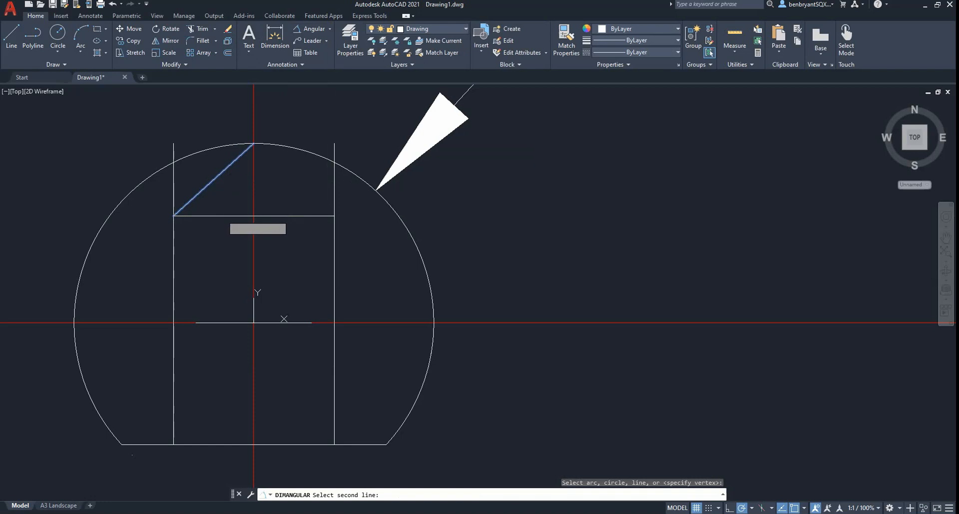
left_click(229, 216)
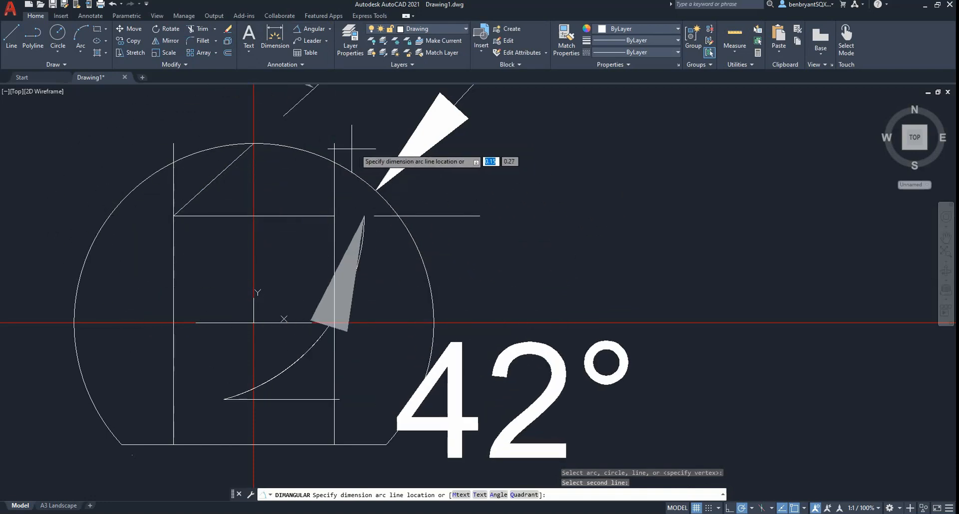
key("Escape")
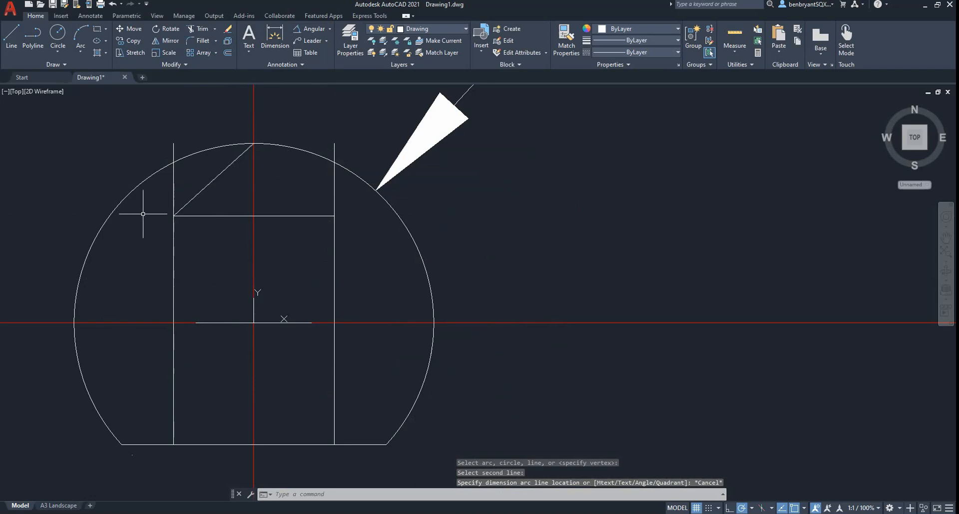
- Trim the upper ends of both vertical hole lines back to the horizontal line
type("tr")
key("Return")
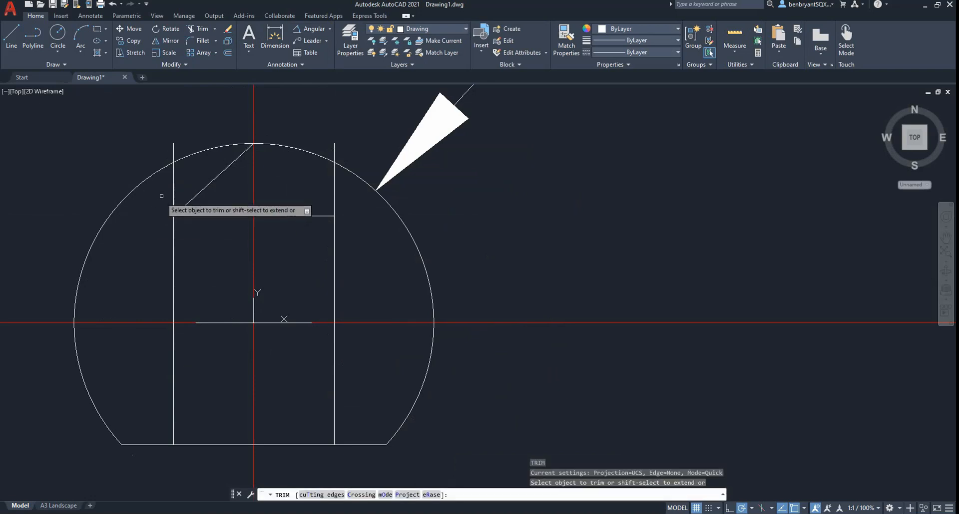
mouse_move(161, 196)
left_mouse_down()
mouse_move(184, 181)
mouse_move(172, 145)
left_mouse_up()
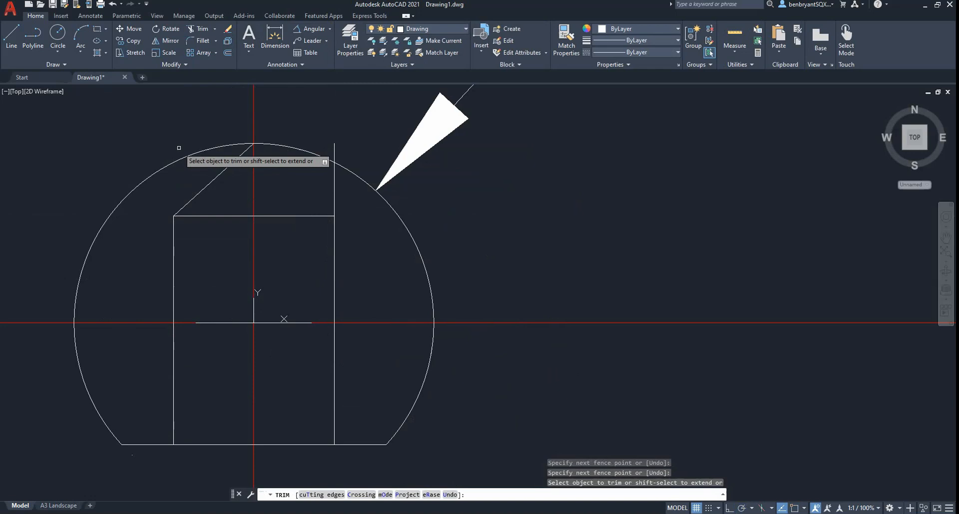
left_click_drag(342, 146, 374, 208)
key("Escape")
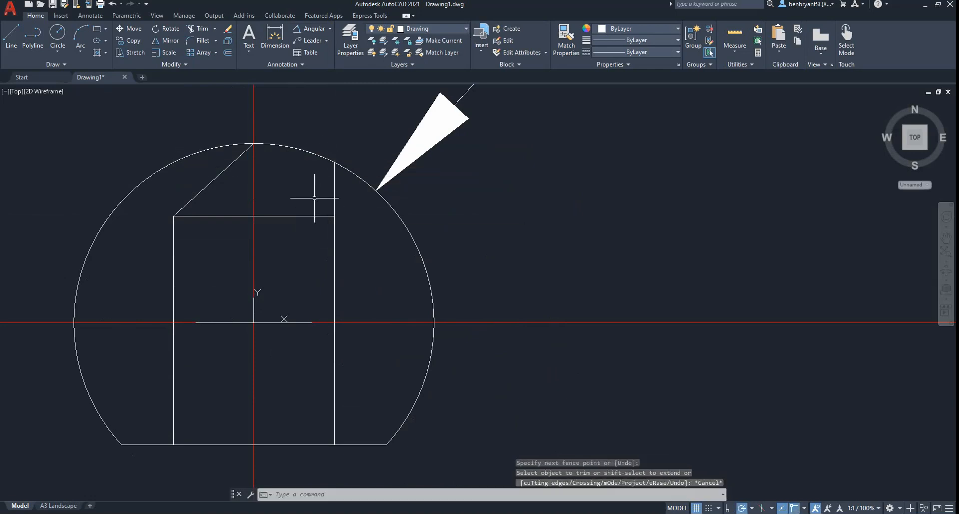
left_click(319, 187)
key("Escape")
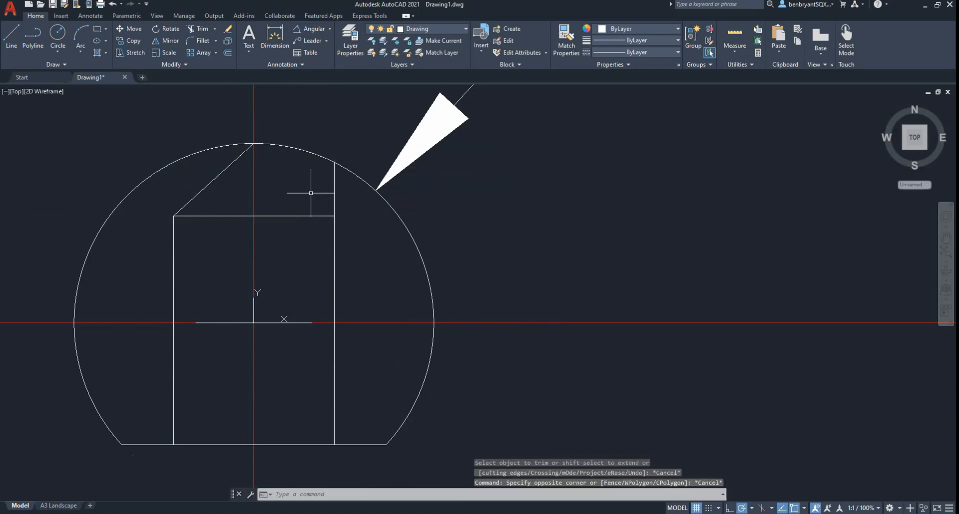
type("tr")
key("Return")
left_click_drag(311, 195, 345, 199)
key("Escape")
- Mirror the slanted hole-tip line about the vertical centre line, keeping the original line
type("mi")
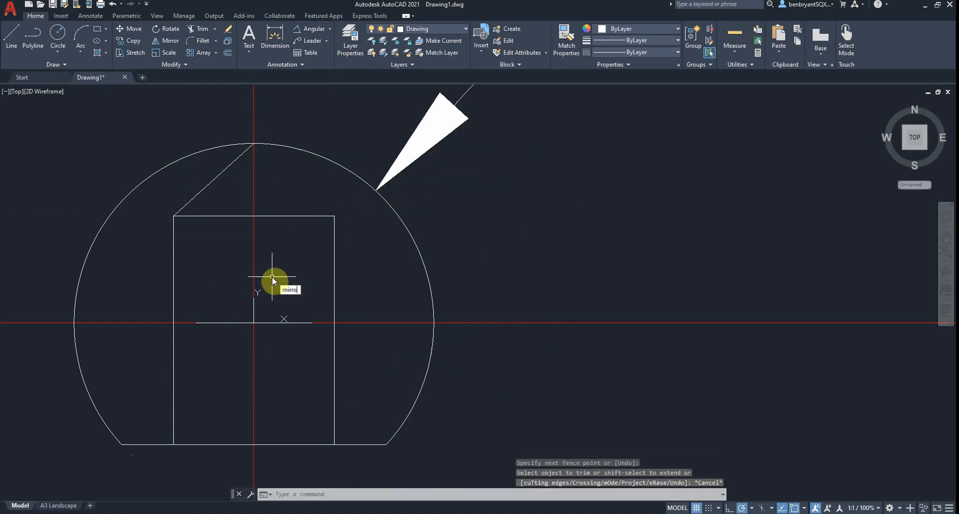
type("rro")
key("Return")
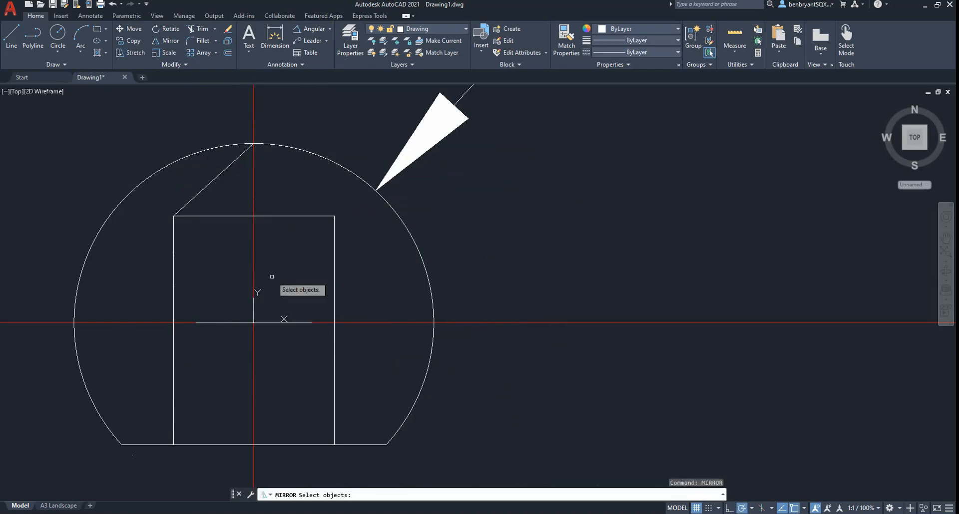
left_click(227, 166)
key("Return")
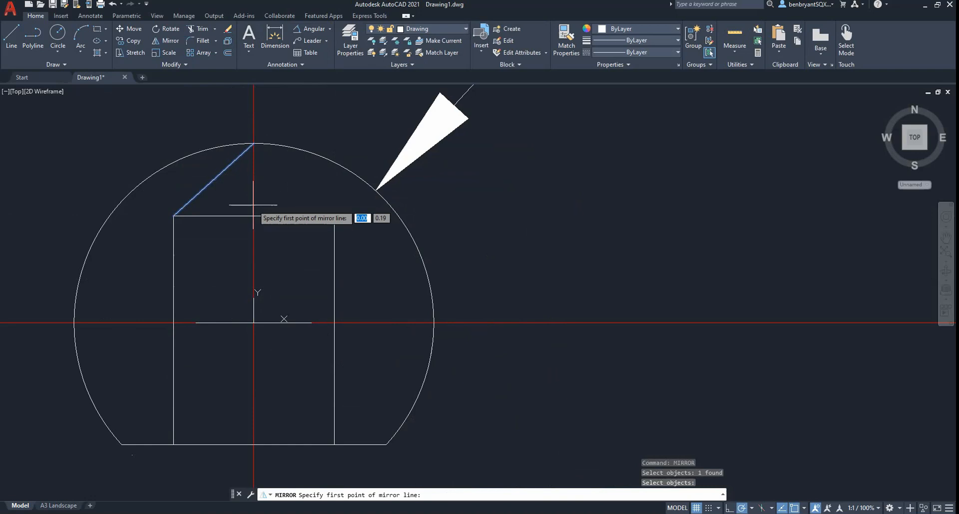
left_click(256, 209)
left_click(252, 242)
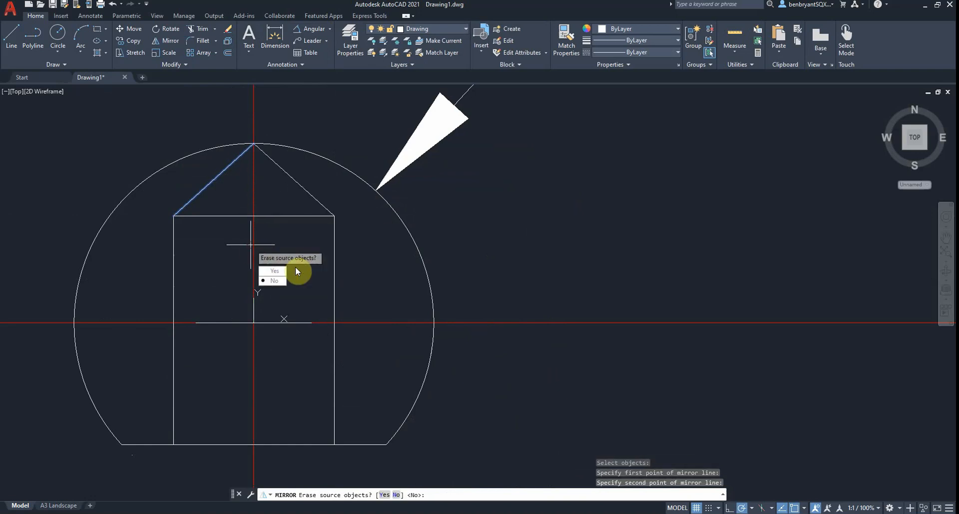
left_click(281, 282)
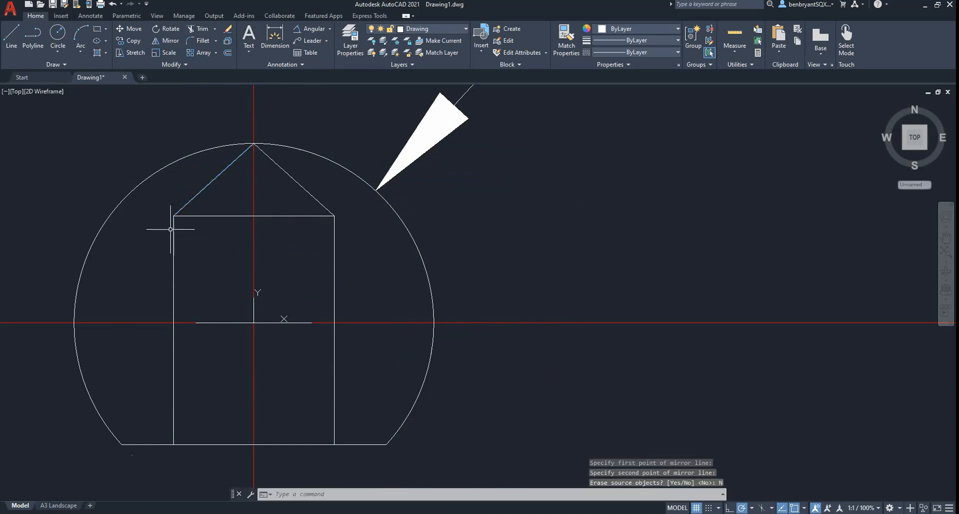
- Move the internal hole's vertical lines, horizontal line and both slanted tip lines to the Hidden layer
left_click(368, 398)
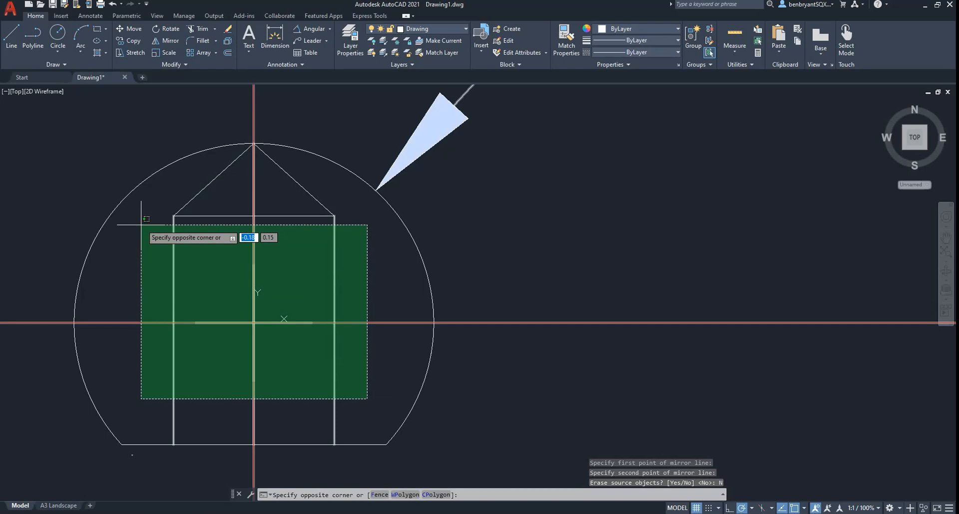
left_click(134, 371)
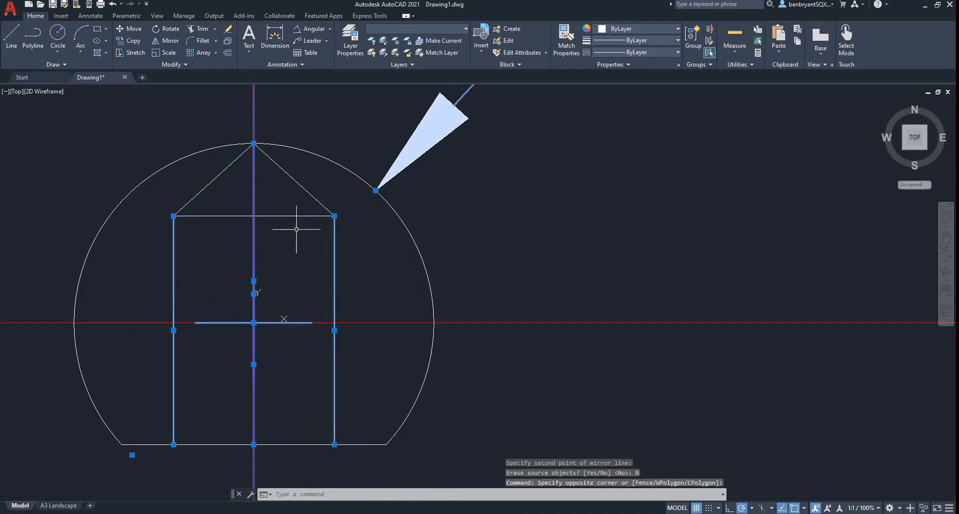
left_click(292, 172)
left_click(221, 239)
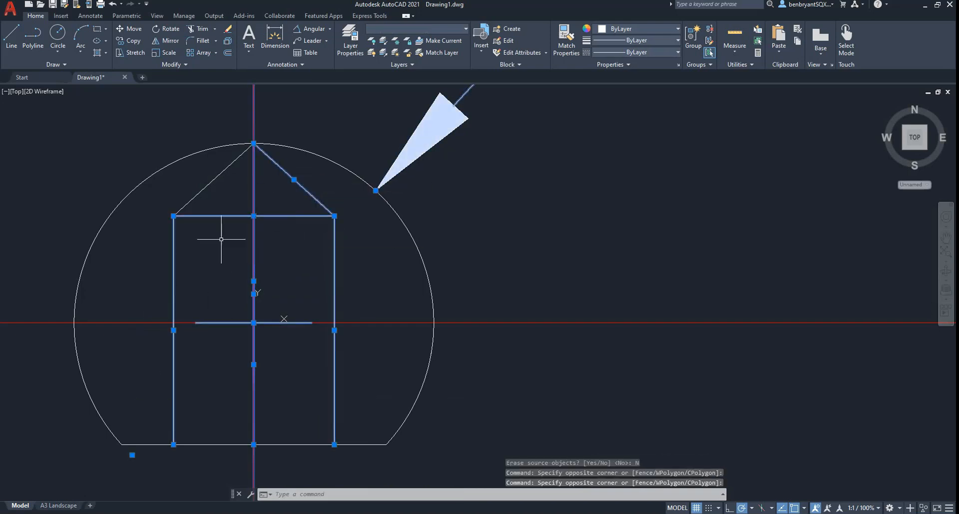
left_click(210, 247)
left_click(181, 202)
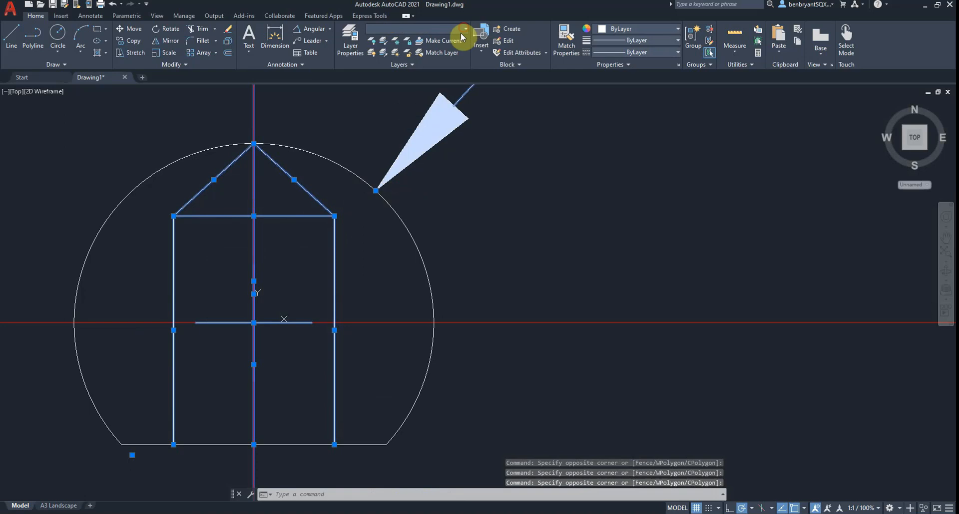
left_click(461, 32)
left_click(429, 132)
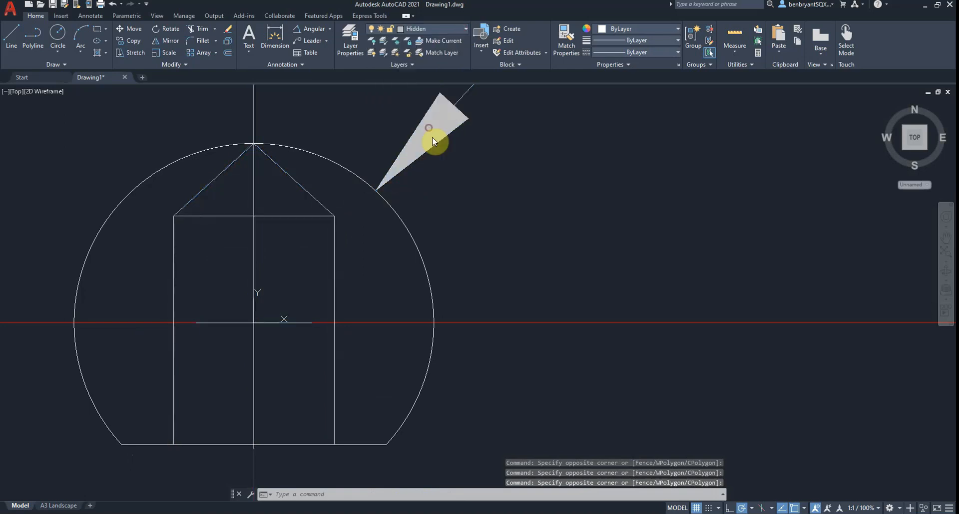
key("Escape")
- Put the ball end's Ø0.56 diameter dimension on the Dims layer
scroll(488, 206, "down", 5)
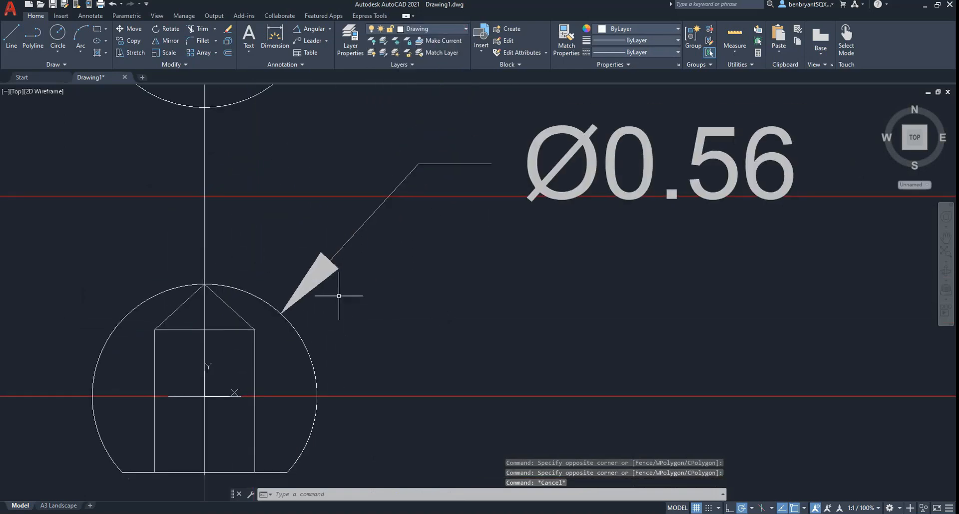
left_click(314, 268)
left_click(331, 281)
left_click(331, 272)
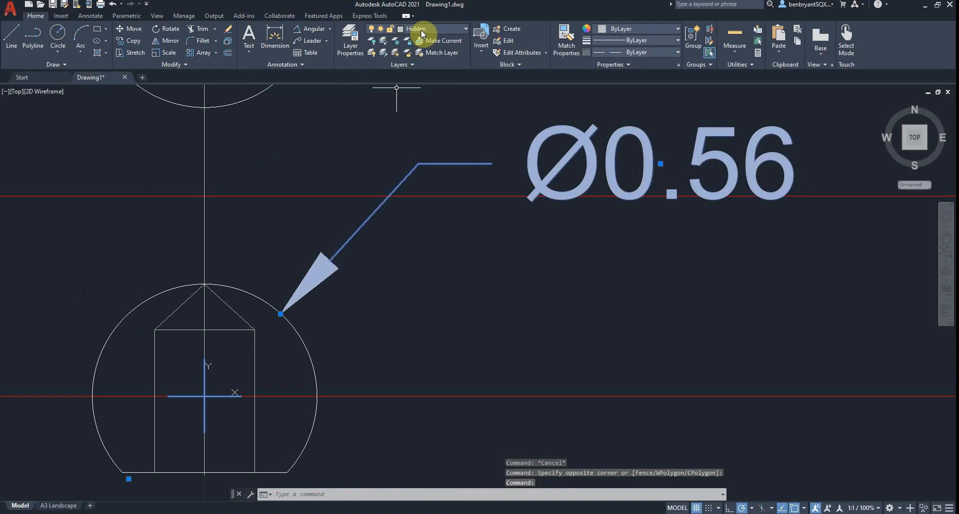
left_click(439, 28)
left_click(427, 136)
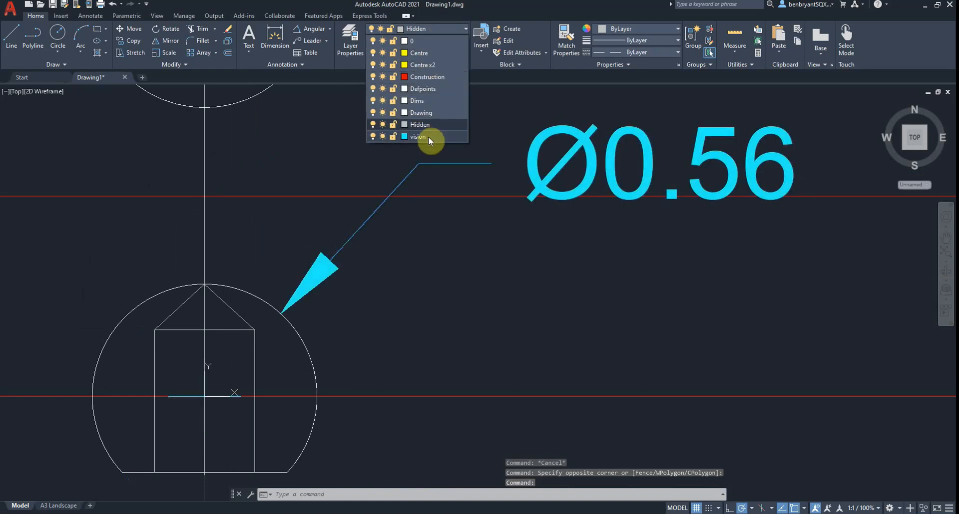
left_click(429, 102)
key("Escape")
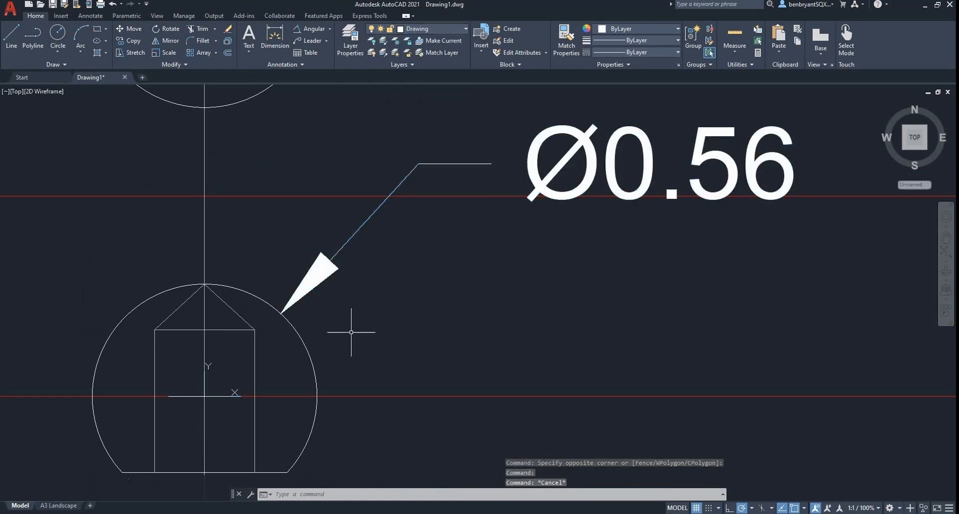
- Try a global linetype scale factor of 0.25 for the hidden lines
middle_click_drag(316, 343, 373, 259)
scroll(383, 262, "down", 2)
scroll(362, 274, "up", 2)
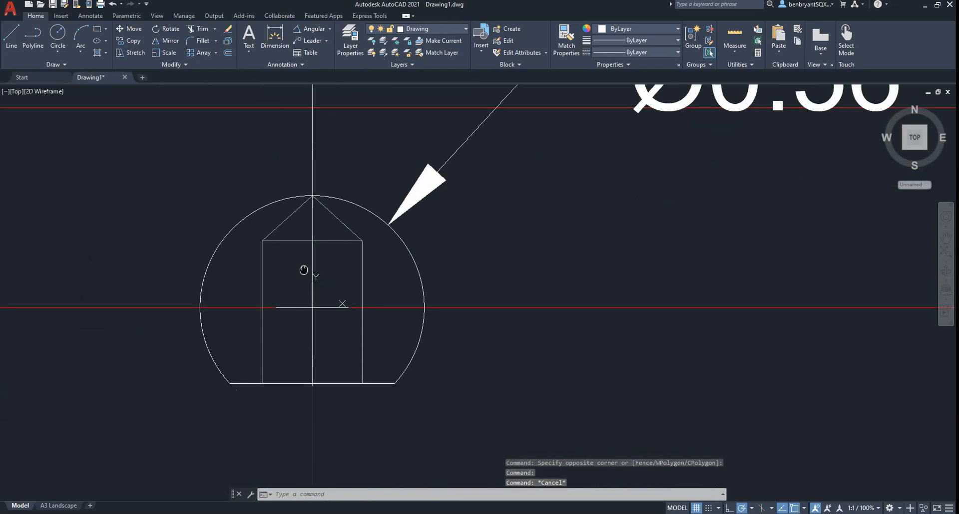
scroll(398, 223, "down", 2)
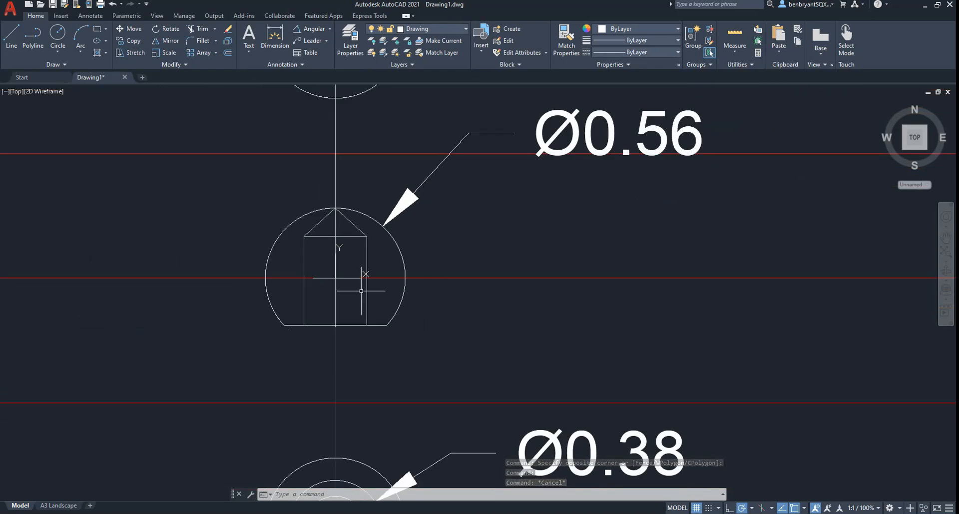
type("lts")
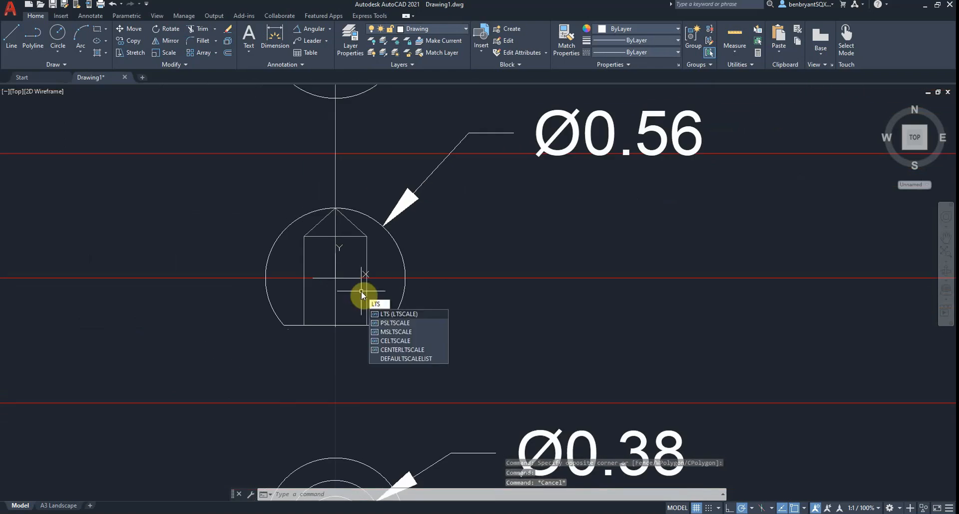
key("Return")
type("0.5")
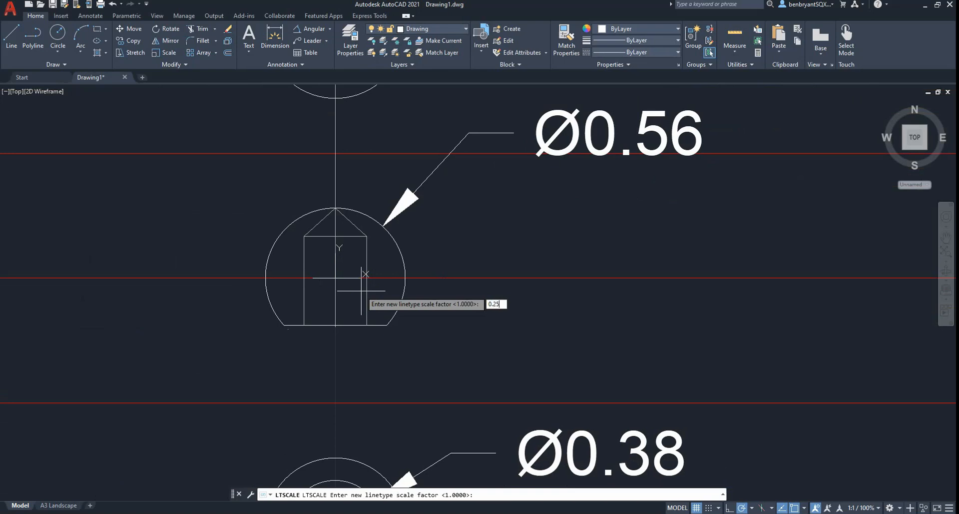
key("Return")
- Try larger global linetype scale factors of 5 and 10
left_click(361, 292)
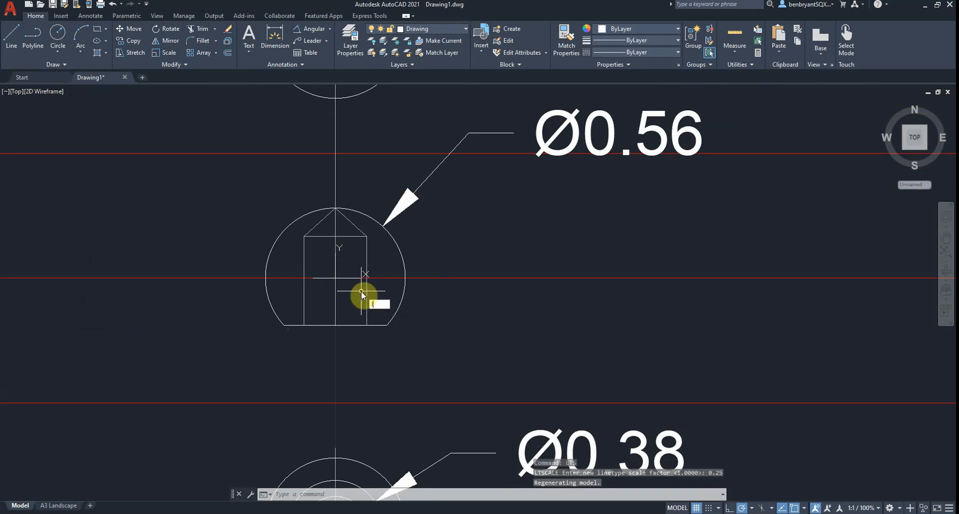
key("Return")
type("5")
key("Return")
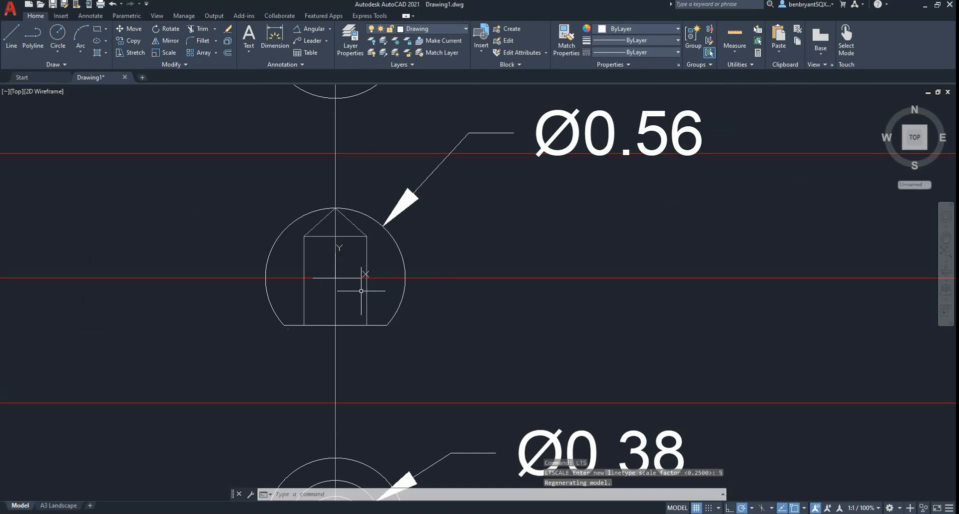
type("lts")
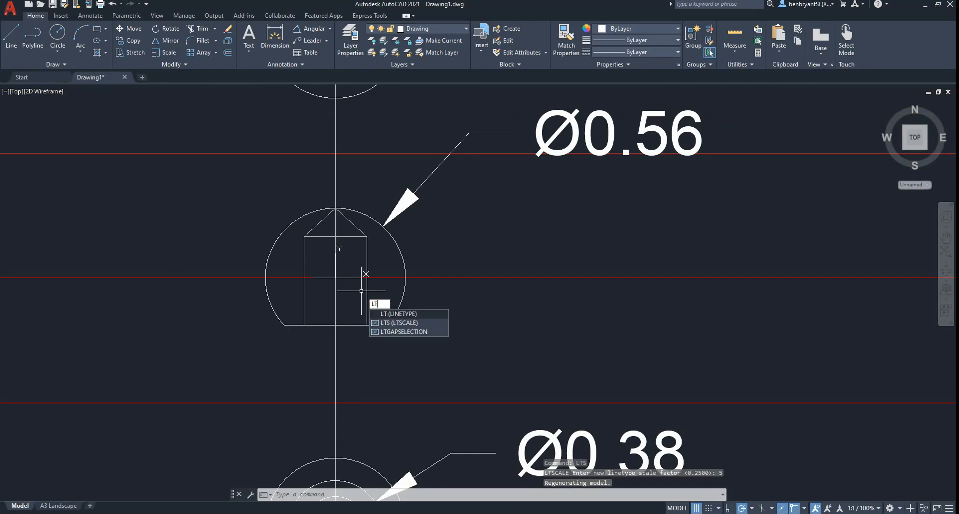
key("Return")
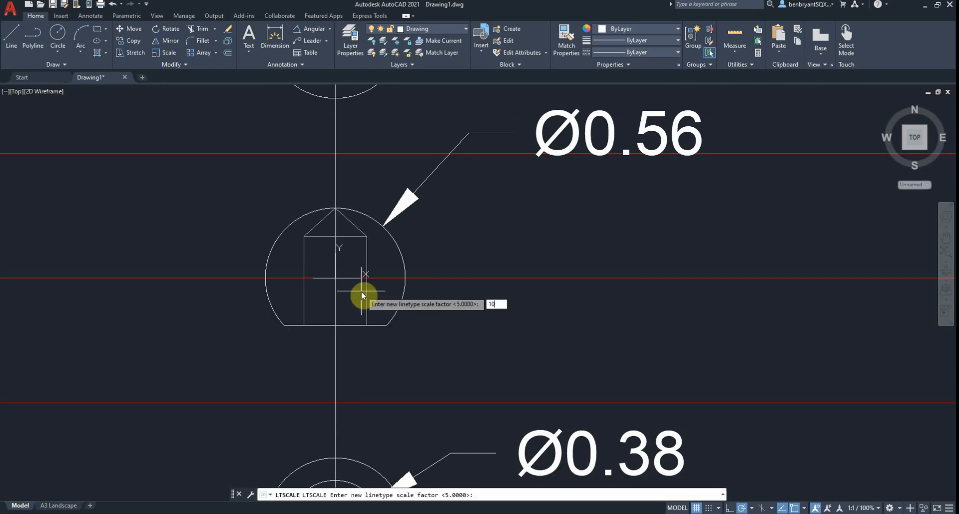
key("Return")
- Try smaller global linetype scale factors of 0.1 and 0.05
type("lts")
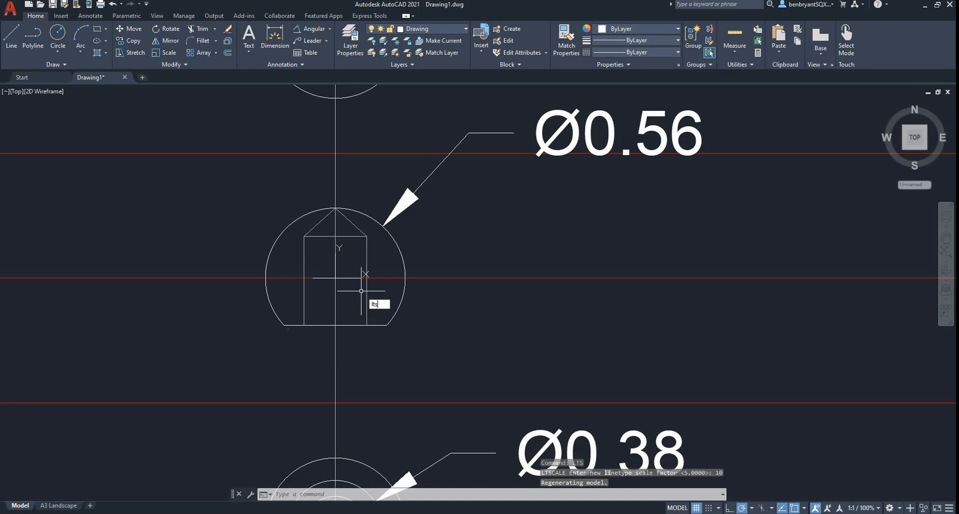
key("Return")
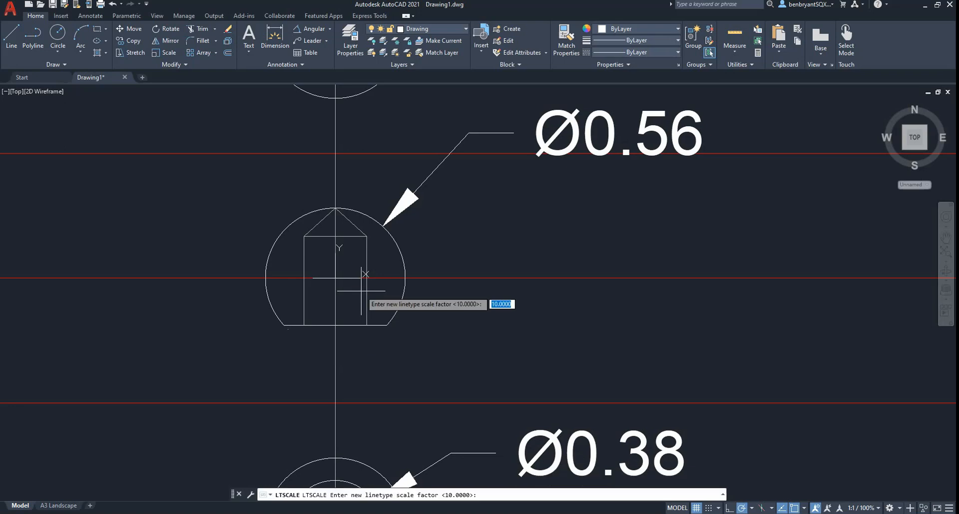
type("0.1")
key("Return")
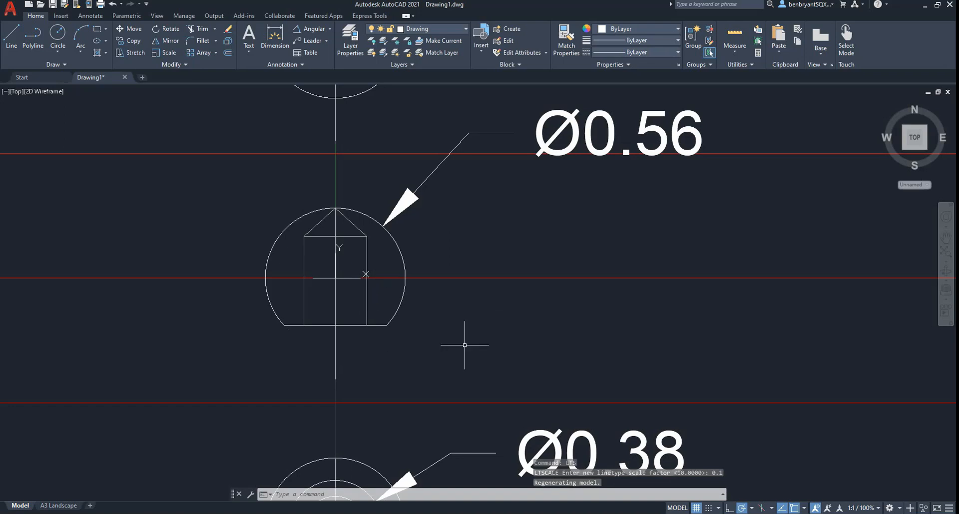
type("lts")
key("Return")
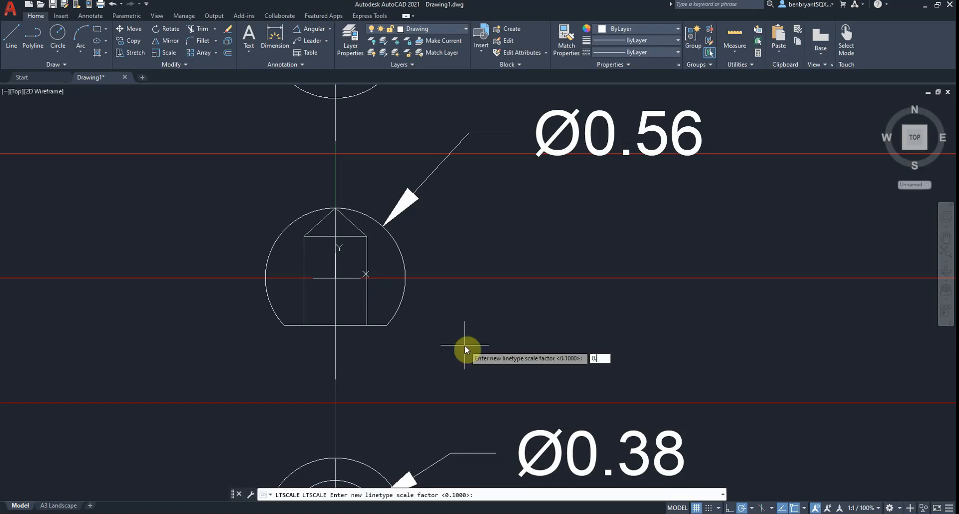
type("0.05")
key("Return")
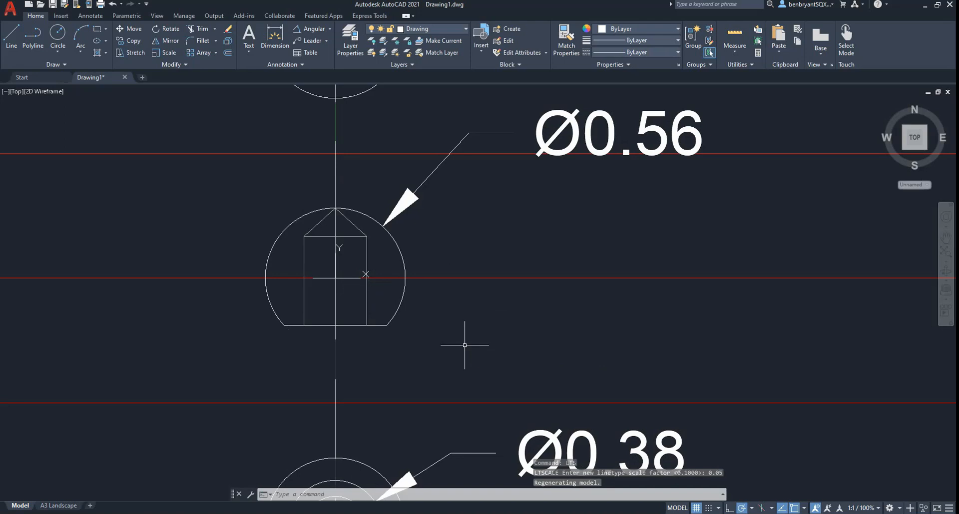
- Inspect the linetypes across the whole drawing, and set the global linetype scale factor to 0.005
scroll(464, 345, "down", 6)
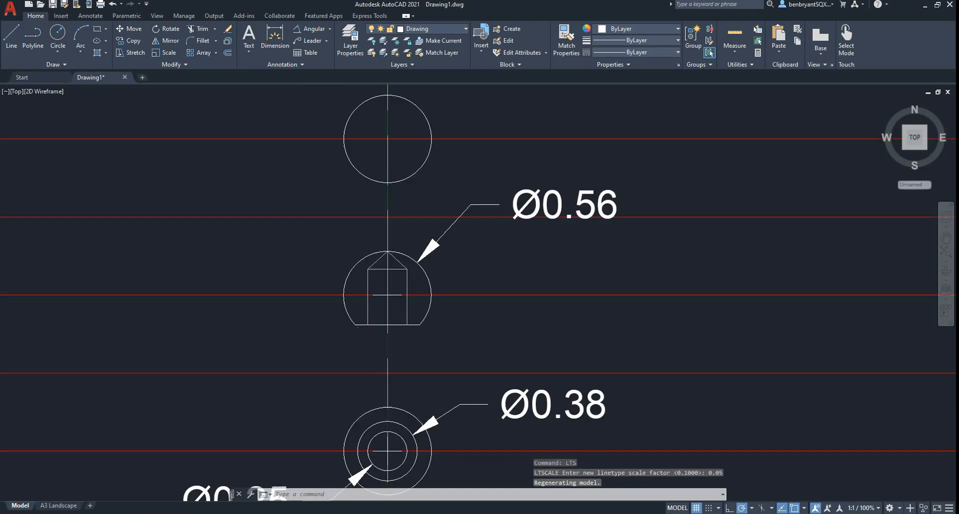
scroll(468, 350, "down", 2)
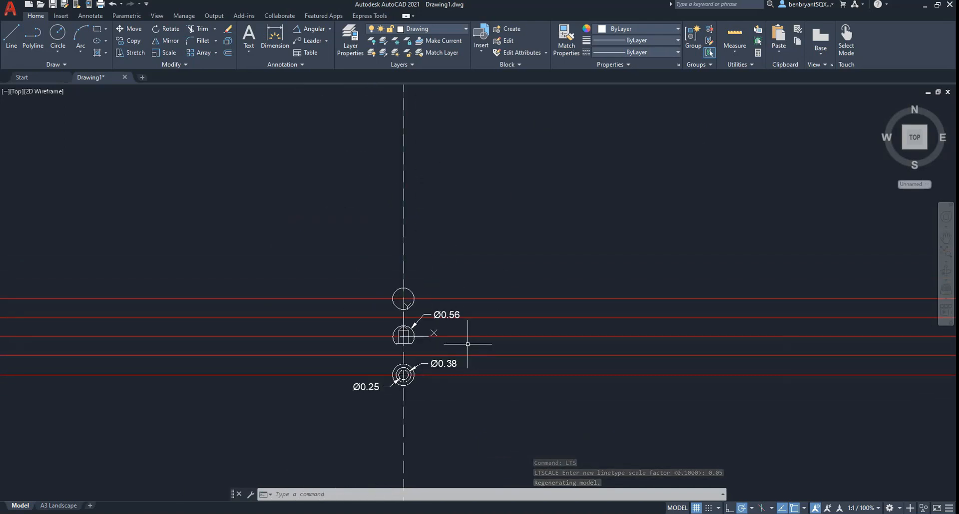
scroll(467, 345, "up", 2)
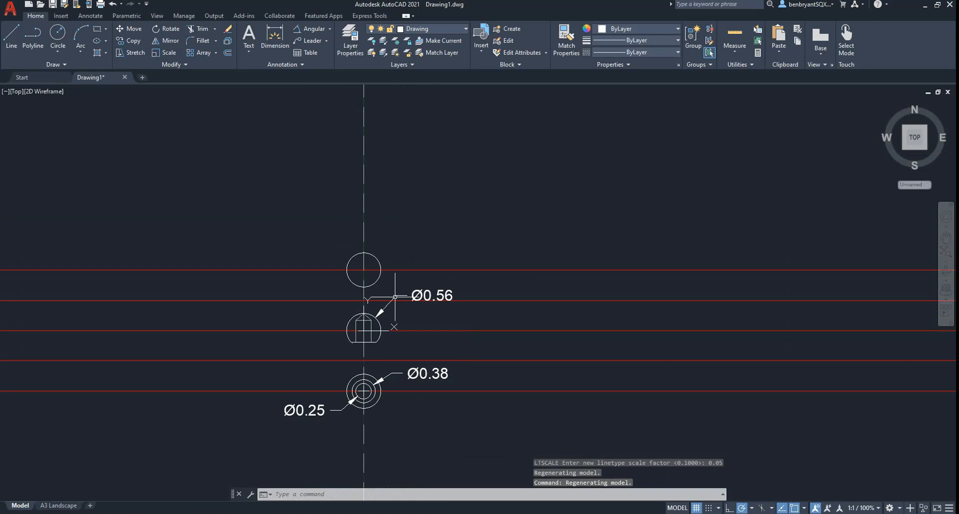
scroll(401, 322, "down", 6)
scroll(378, 334, "up", 12)
middle_click_drag(592, 242, 419, 376)
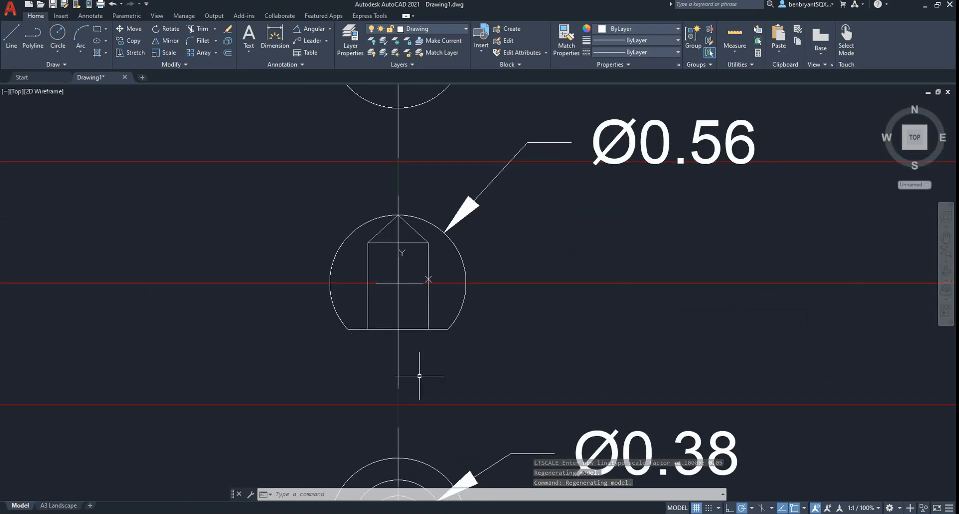
scroll(419, 376, "down", 2)
type("ts")
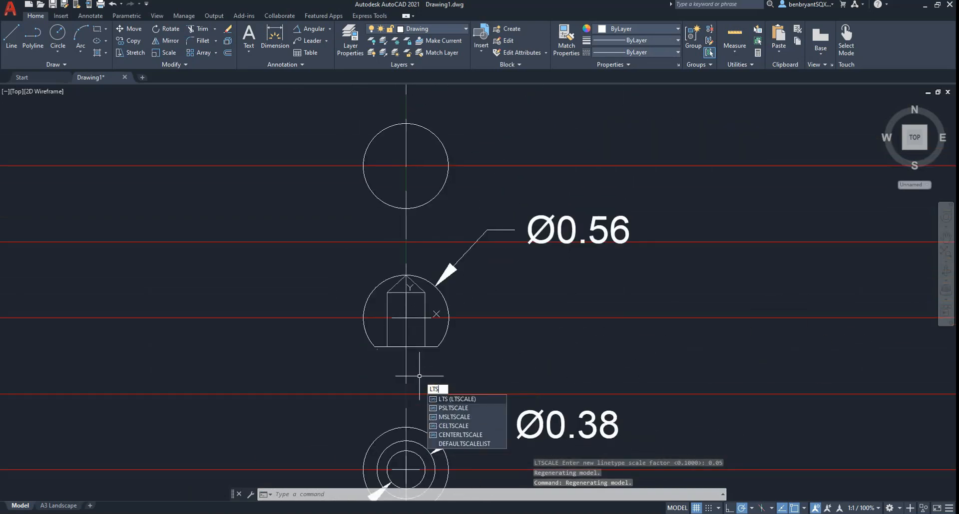
key("Return")
type("0.005")
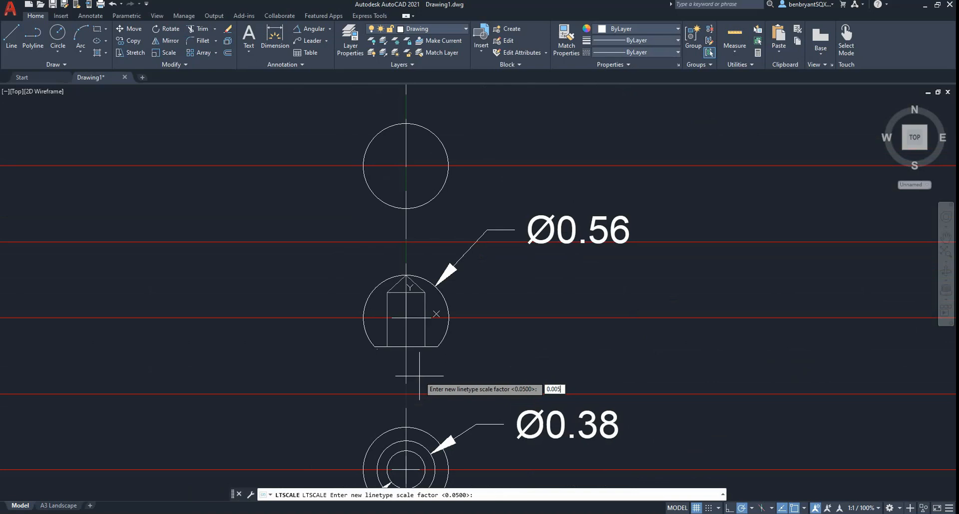
key("Return")
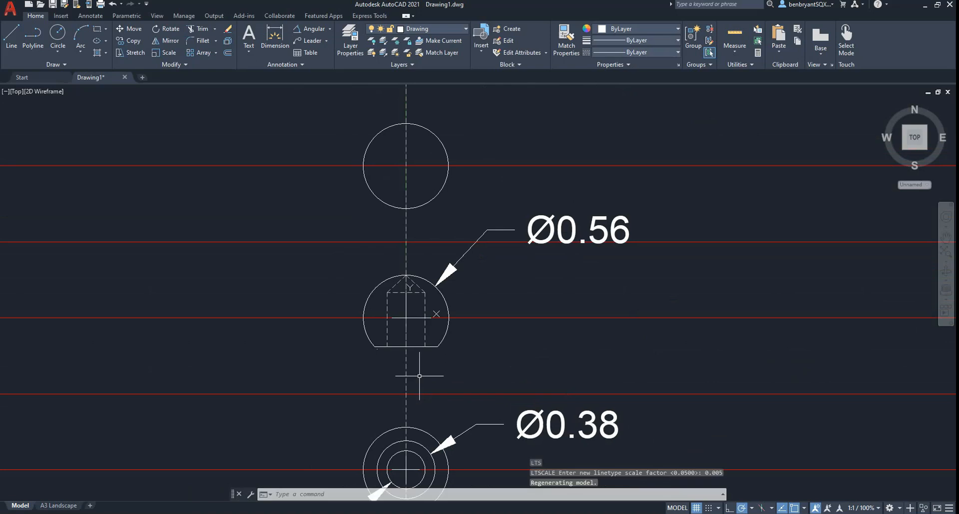
- Move the vertical line through the ball end's views from the Hidden layer to the Construction layer
left_click(435, 379)
left_click(386, 382)
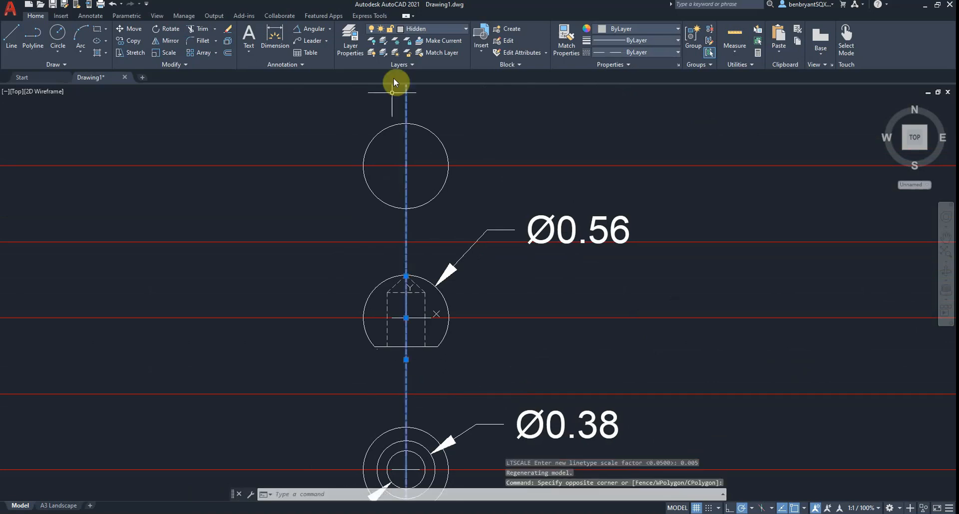
left_click(432, 28)
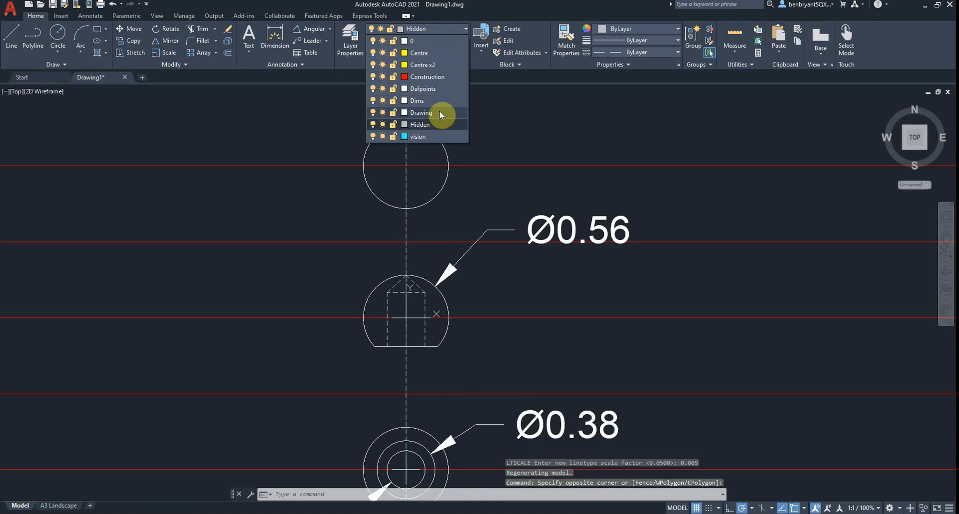
left_click(439, 79)
key("Escape")
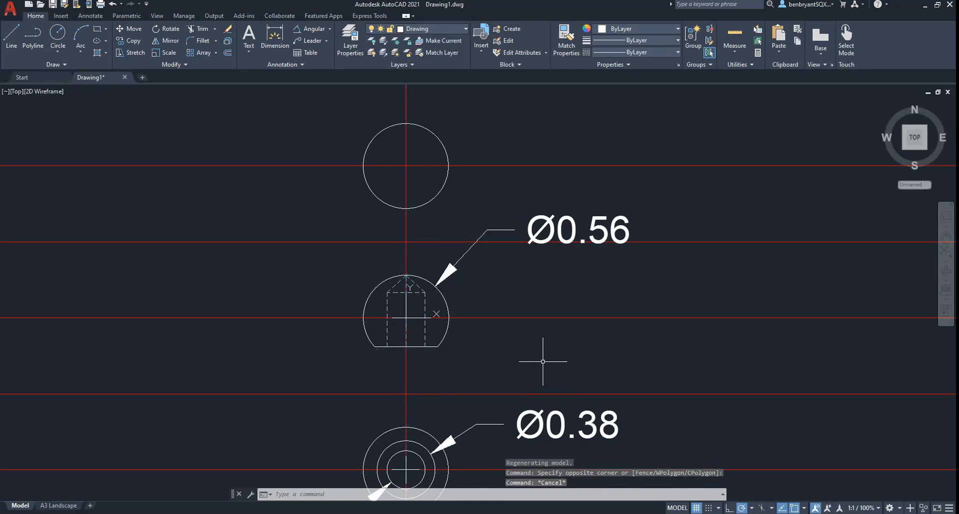
- Inspect the ball end views, and switch to the PDF sheet in Acrobat to examine the handle, screw, base plate and pin dimensions
scroll(552, 358, "up", 2)
middle_click_drag(553, 358, 520, 310)
scroll(520, 310, "down", 2)
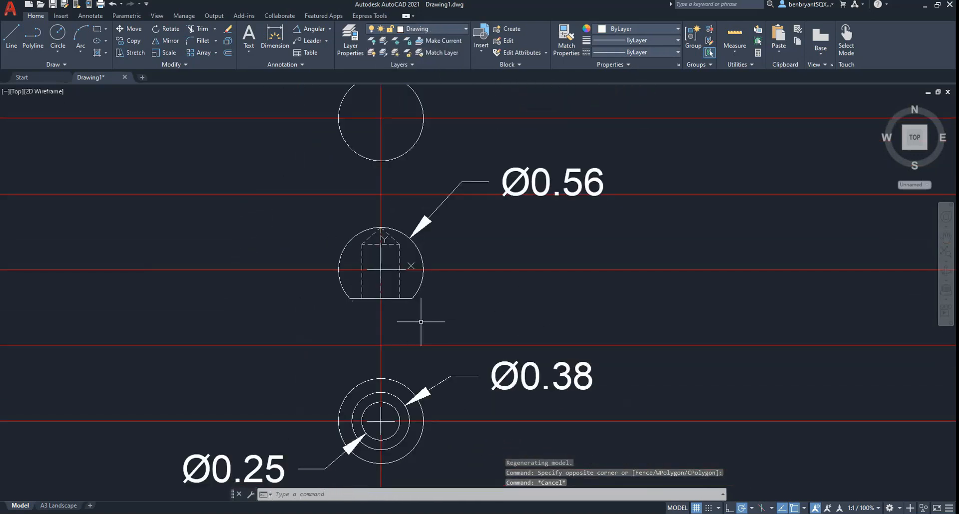
middle_click_drag(435, 362, 360, 374)
scroll(390, 344, "down", 2)
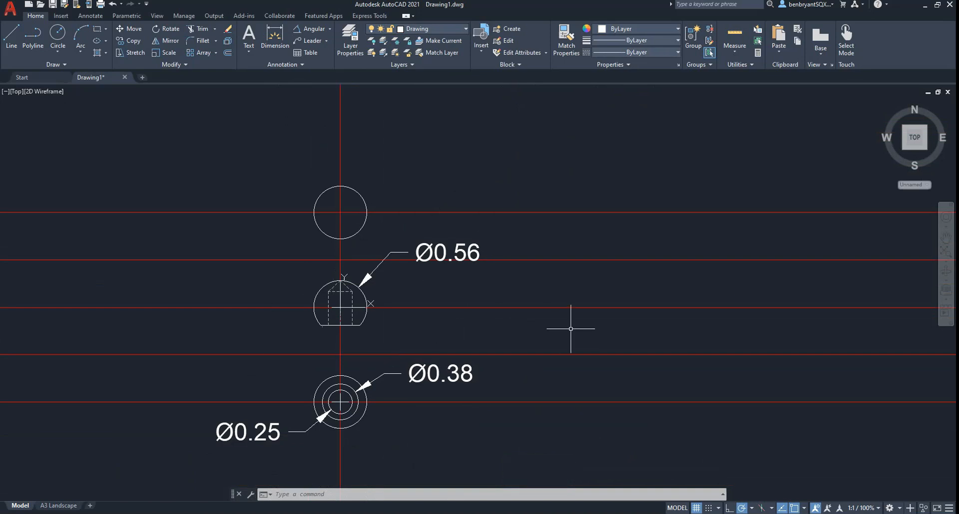
middle_click_drag(571, 329, 551, 324)
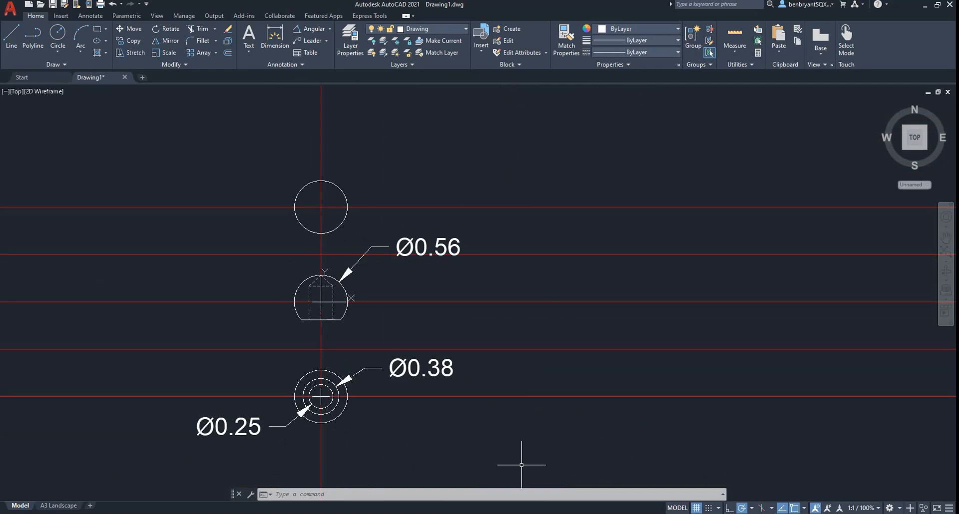
key("alt+Tab")
scroll(465, 350, "down", 4)
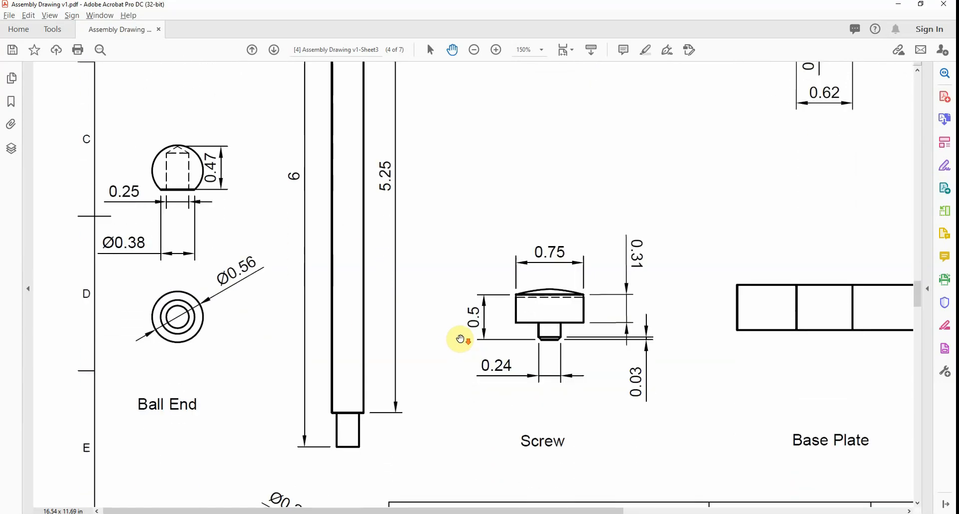
scroll(460, 340, "down", 1, "ctrl")
scroll(460, 340, "up", 5)
scroll(460, 339, "down", 1, "ctrl")
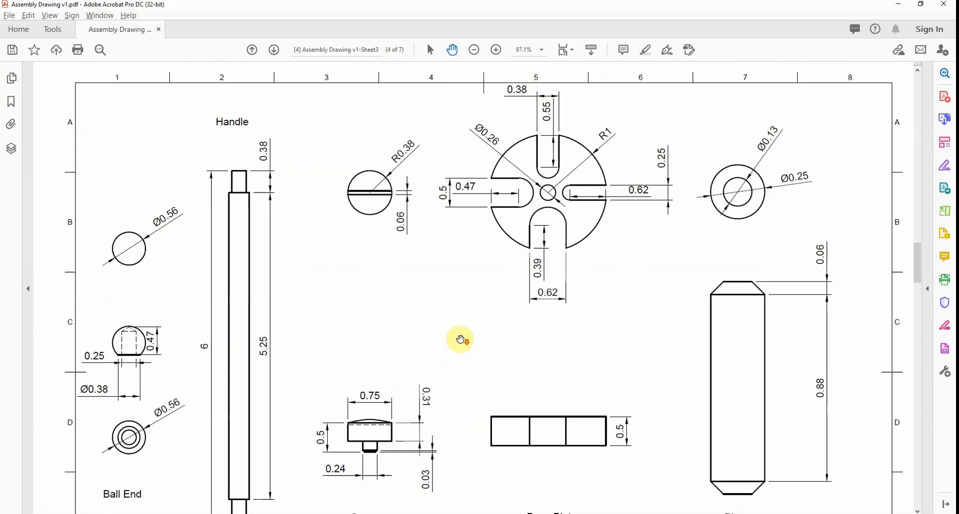
scroll(361, 330, "down", 5)
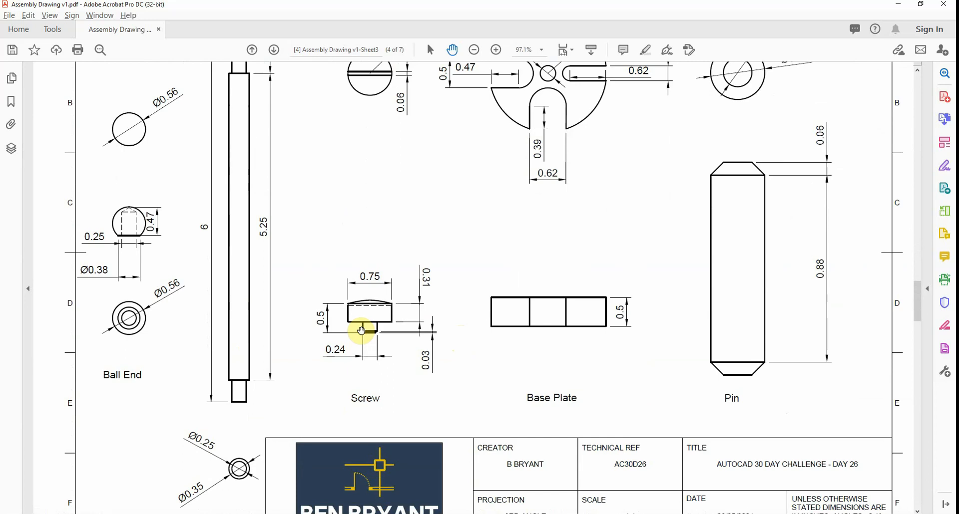
- Switch back to AutoCAD and offset the ball end's vertical construction line 2 inches to the right for the handle
key("alt+Tab")
middle_click_drag(522, 337, 378, 333)
scroll(377, 333, "down", 2)
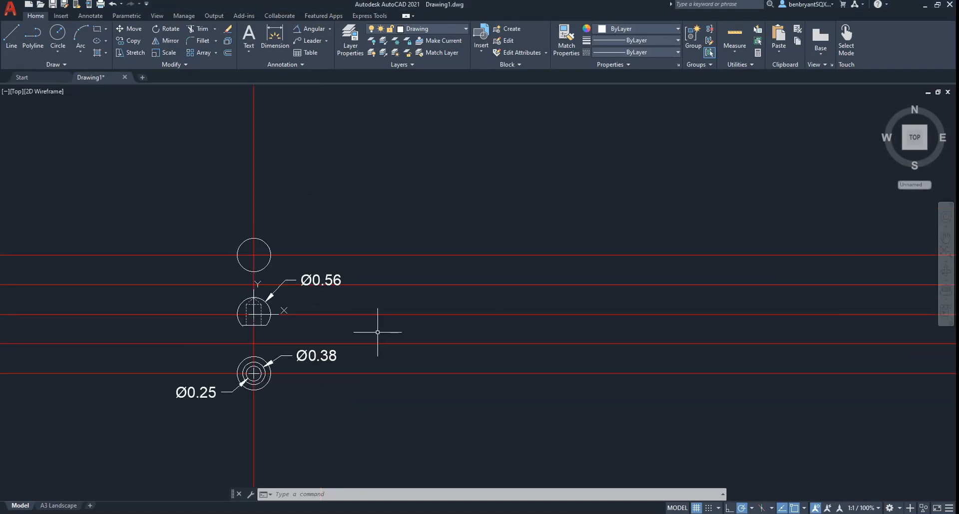
key("Return")
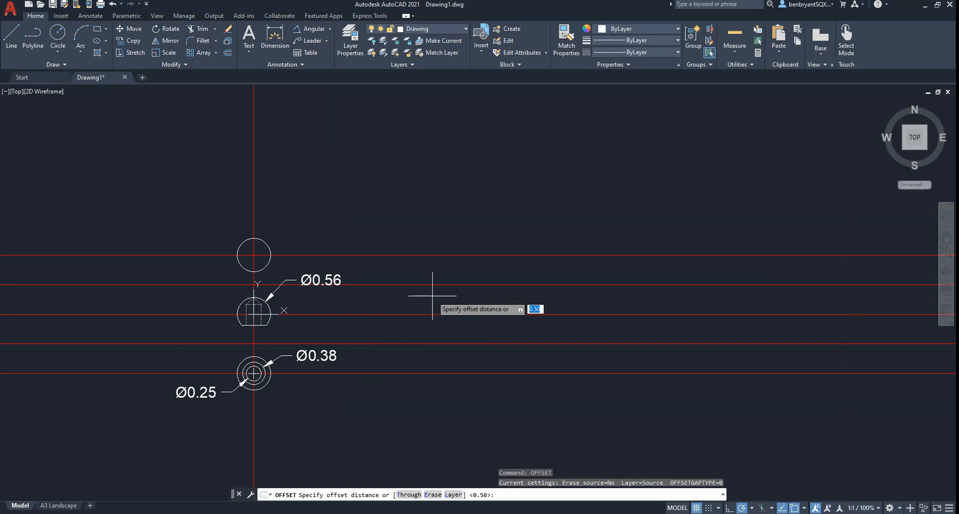
type("2")
key("Return")
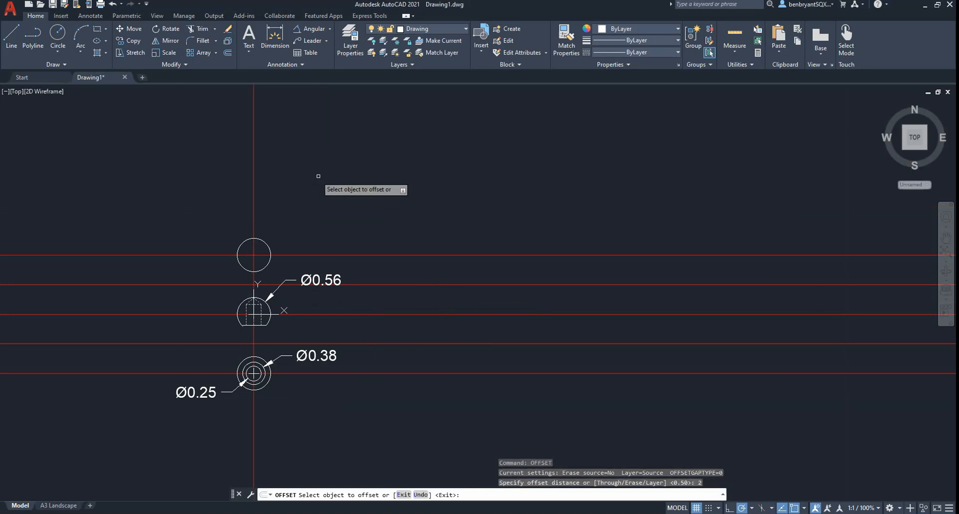
left_click(253, 207)
left_click(452, 214)
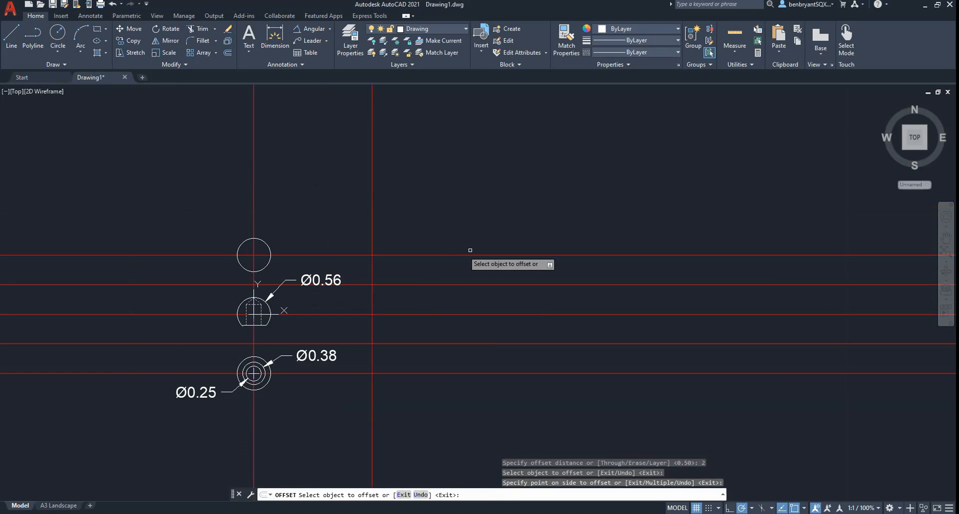
key("Escape")
- Check the handle's overall length on the PDF sheet, and offset the horizontal construction line through the ball end's middle view 6 inches upward
key("alt+Tab")
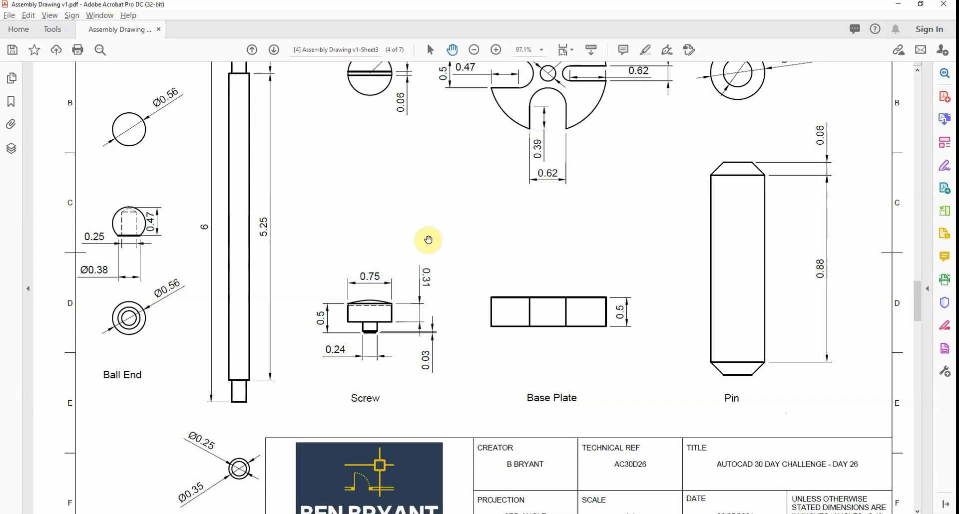
key("alt+Tab")
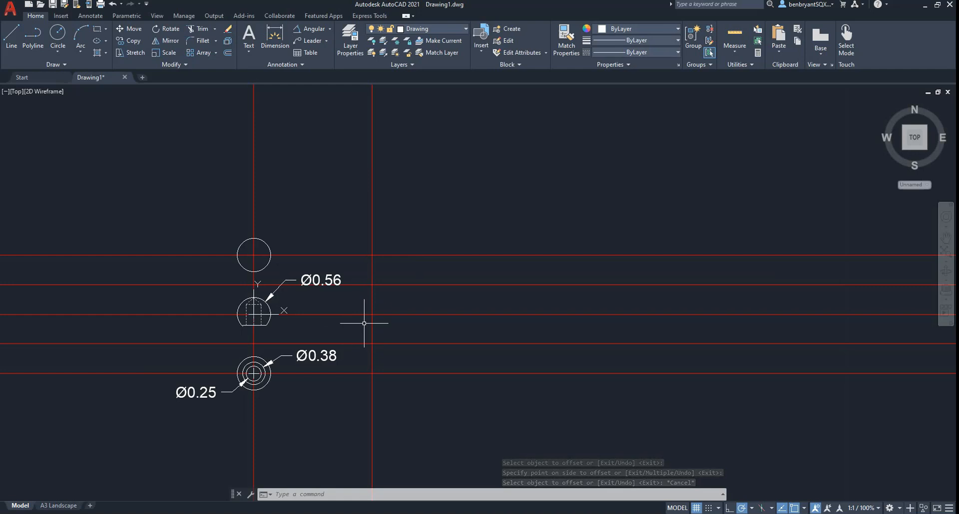
key("alt+Tab")
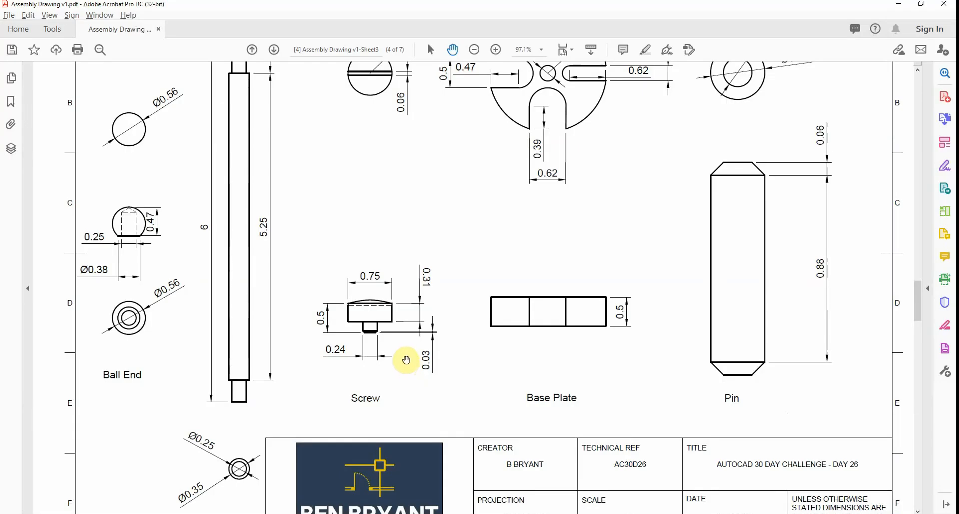
key("alt+Tab")
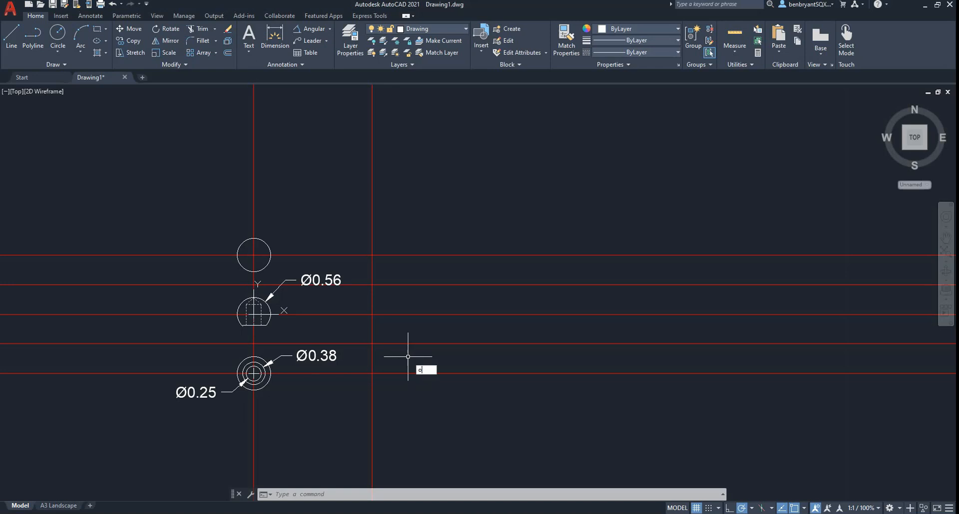
type("offset")
key("Return")
type("6")
key("Return")
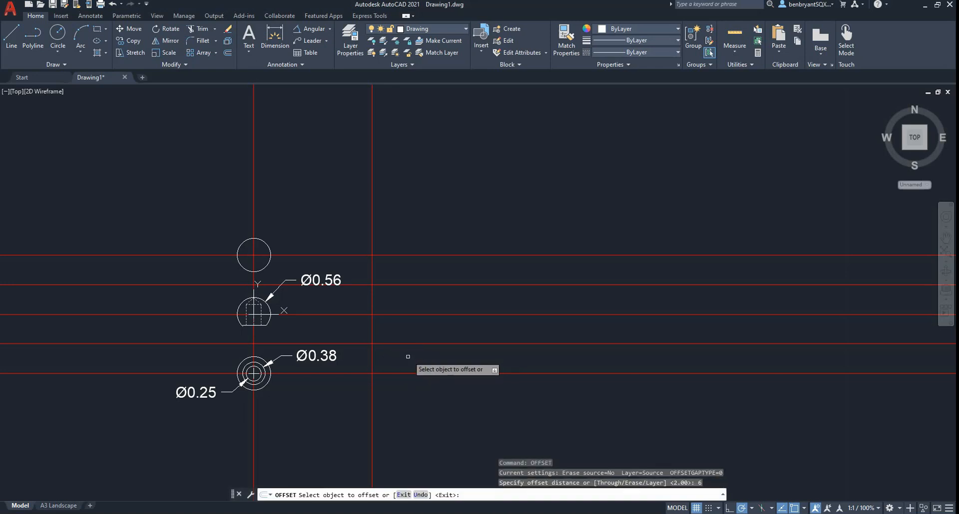
left_click(449, 318)
left_click(460, 198)
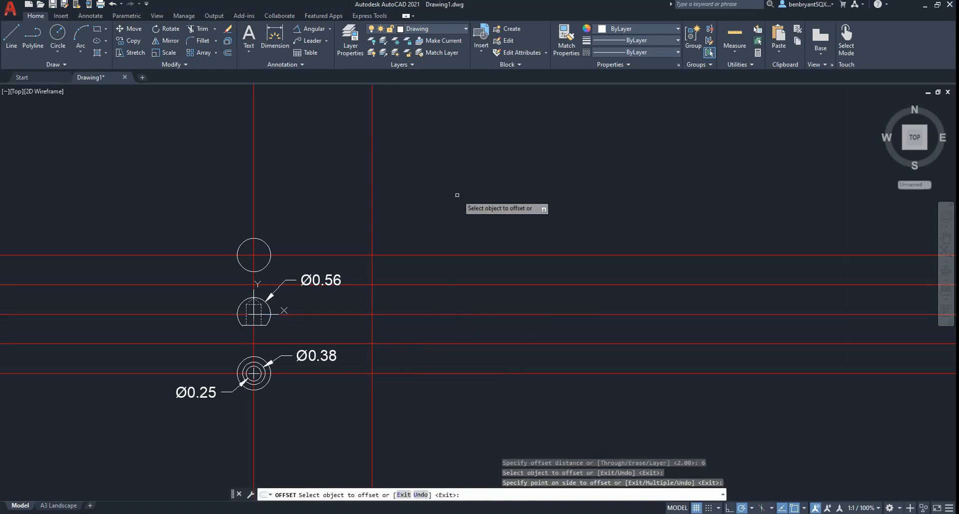
- Inspect the construction lines above the ball end, and check the handle's dimensions on the PDF sheet
scroll(462, 198, "down", 2)
middle_click_drag(379, 302, 363, 329)
scroll(388, 308, "up", 2)
scroll(414, 290, "down", 3)
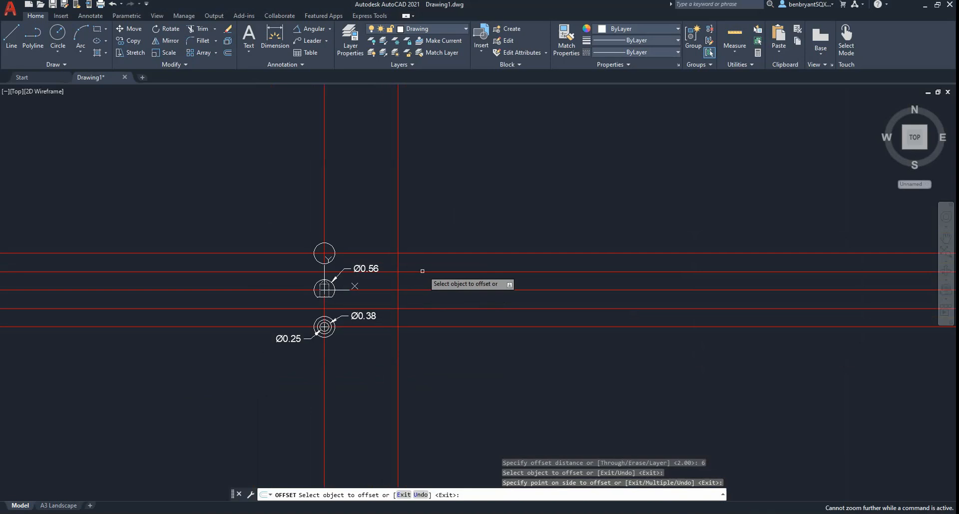
middle_click_drag(512, 160, 401, 293)
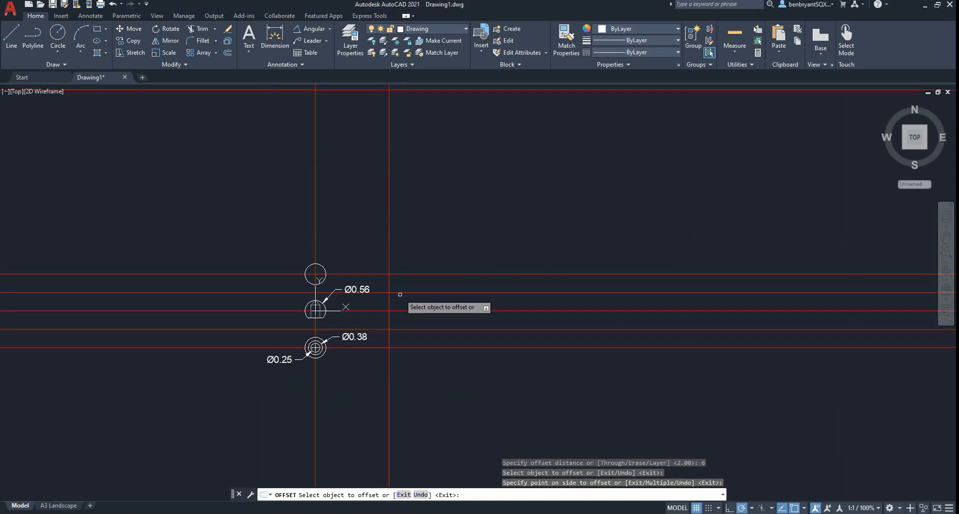
middle_click_drag(495, 218, 452, 265)
mouse_move(521, 229)
middle_mouse_down()
mouse_move(486, 238)
mouse_move(454, 271)
middle_mouse_up()
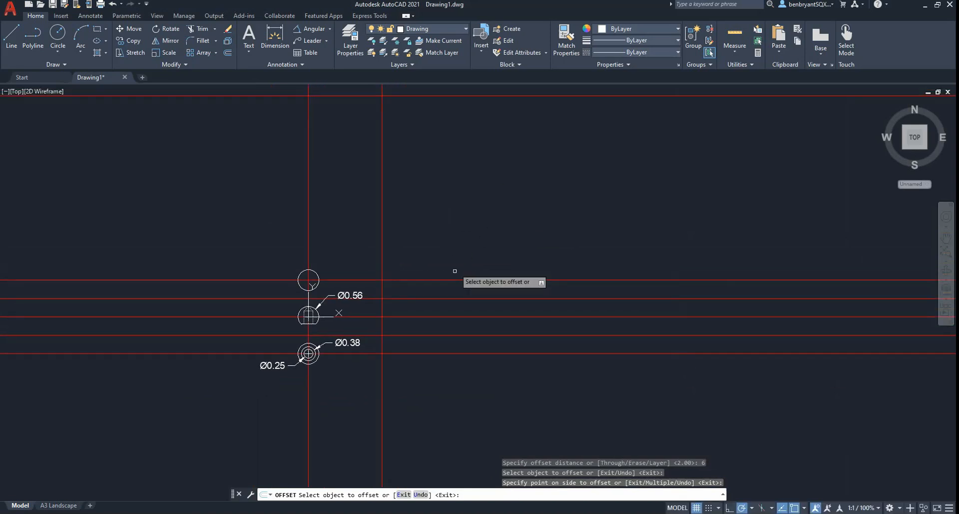
middle_click_drag(447, 183, 433, 199)
middle_click_drag(442, 196, 378, 266)
key("alt+Tab")
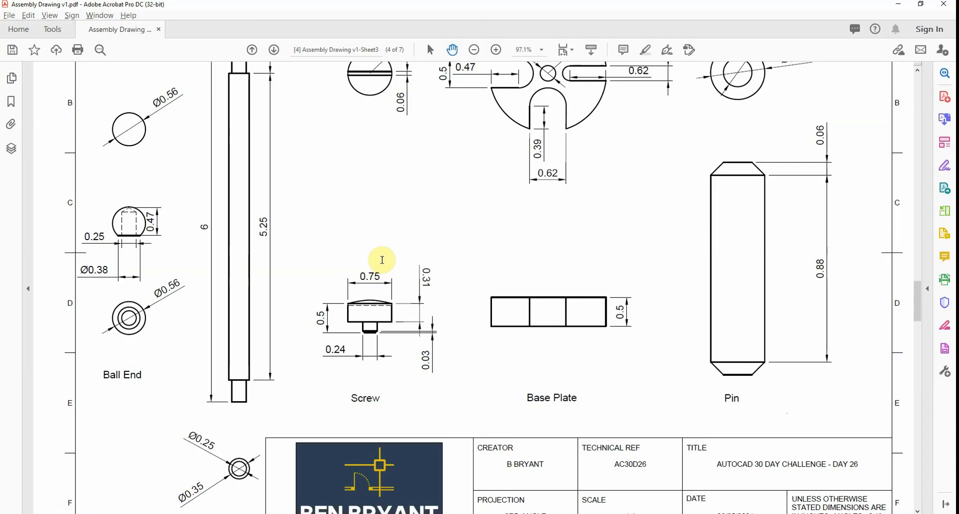
scroll(382, 260, "up", 3)
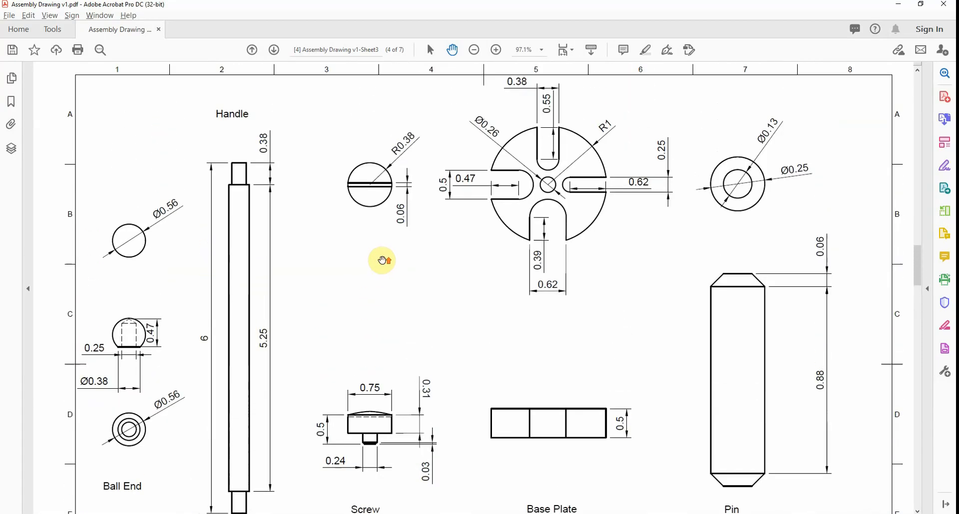
scroll(382, 259, "down", 2)
- Return to AutoCAD and offset the handle's vertical construction line 0.35 inches to the right for the shaft width
key("alt+Tab")
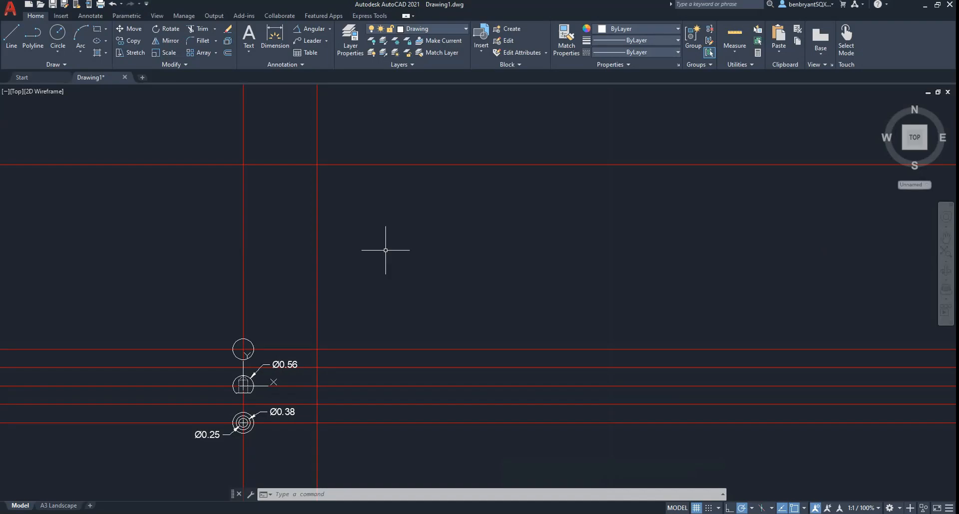
type("of")
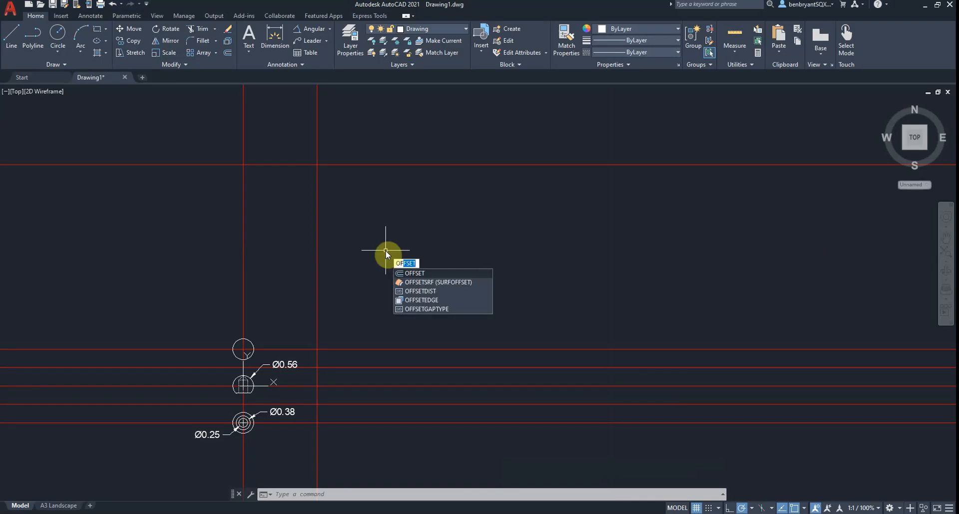
key("Return")
type("0.35")
key("Return")
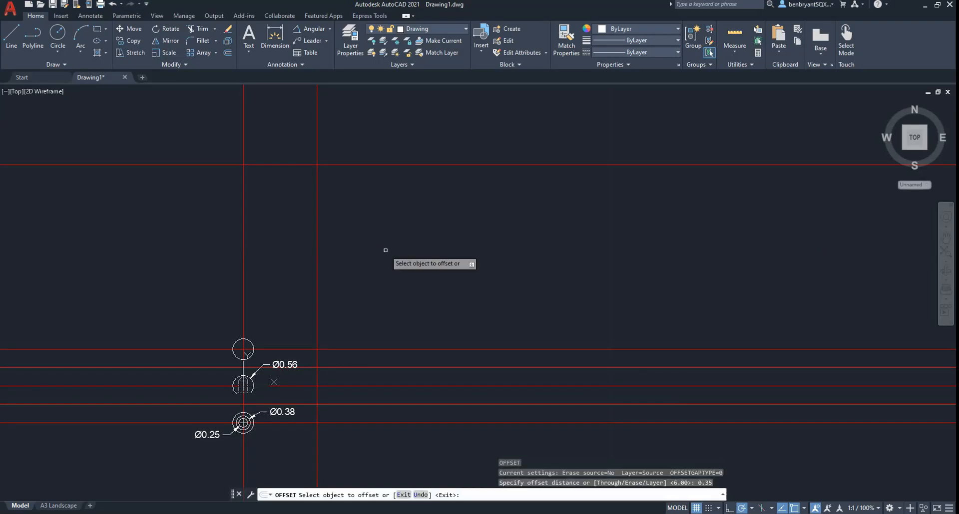
left_click(317, 276)
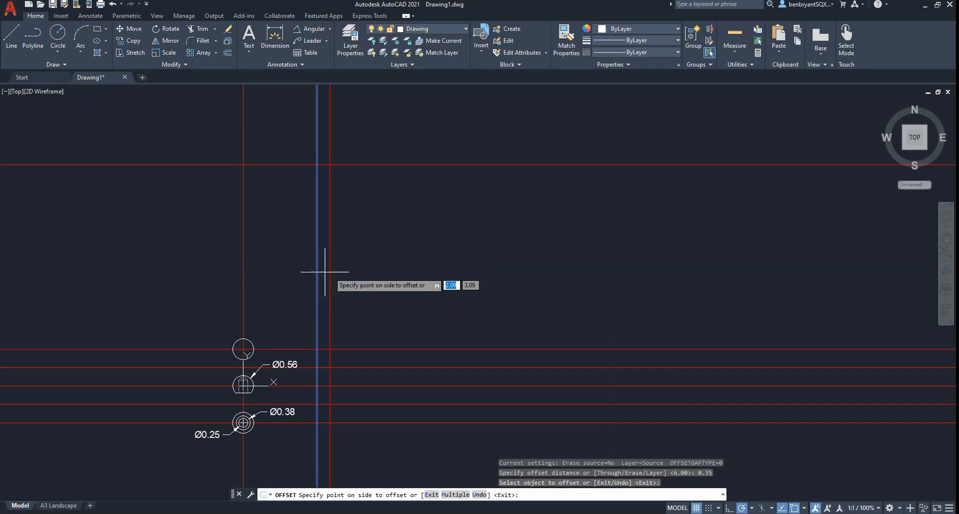
left_click(327, 274)
- Check the handle's end length on the PDF sheet, and offset its upper horizontal construction line 0.38 inches downward
key("alt+Tab")
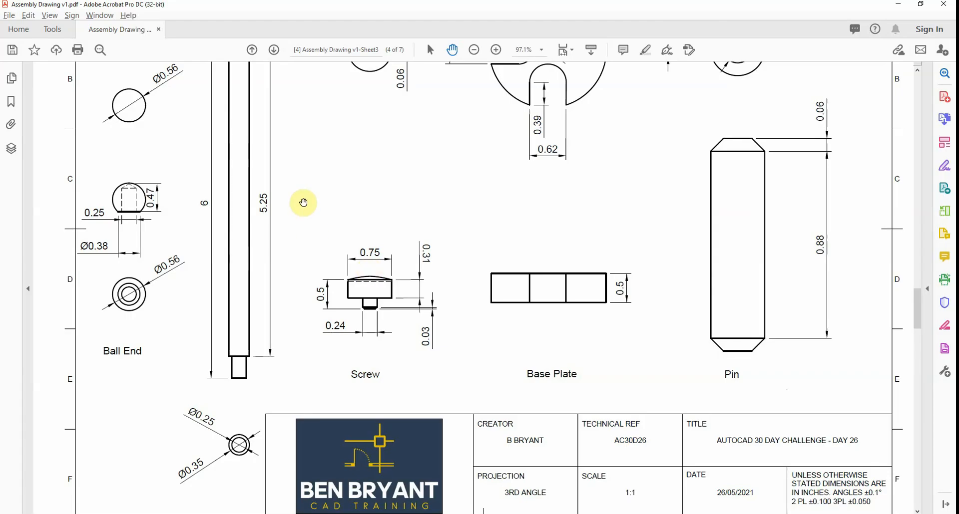
scroll(304, 200, "up", 3)
key("alt+Tab")
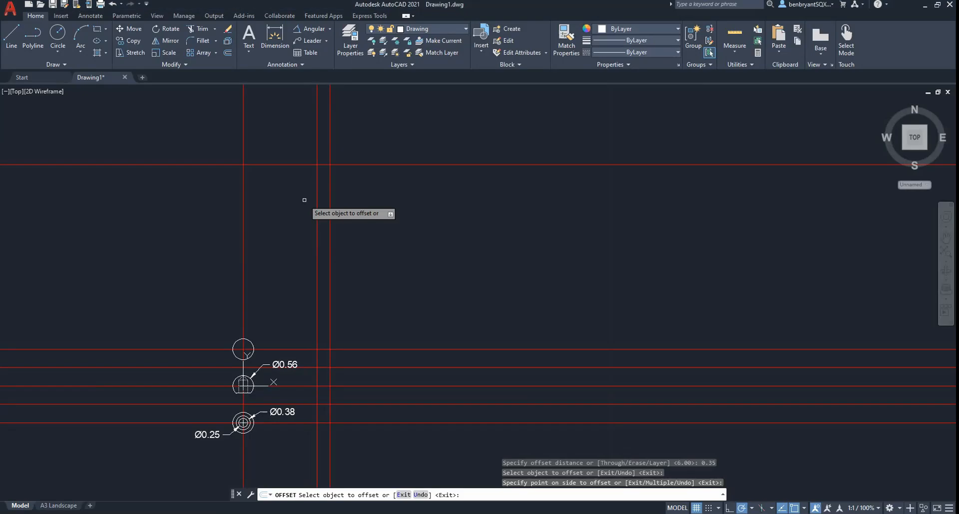
key("Escape")
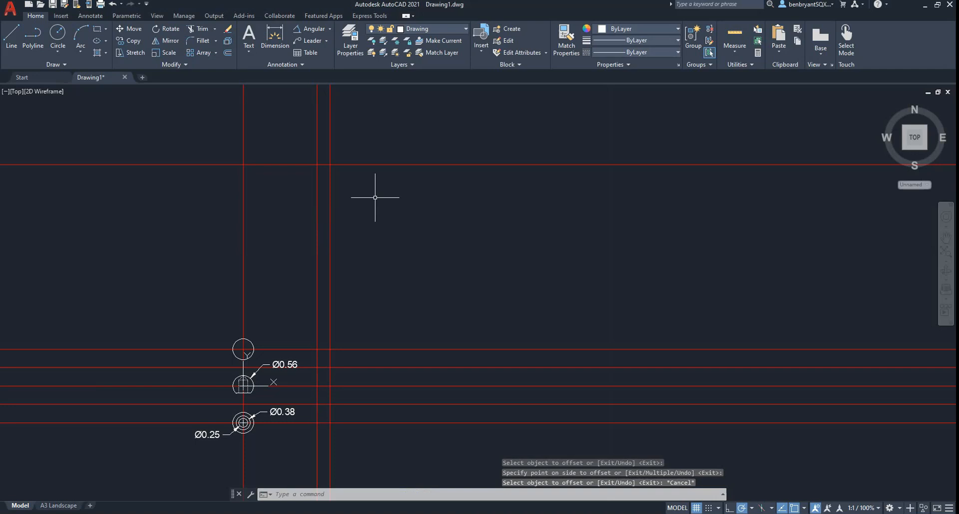
key("Return")
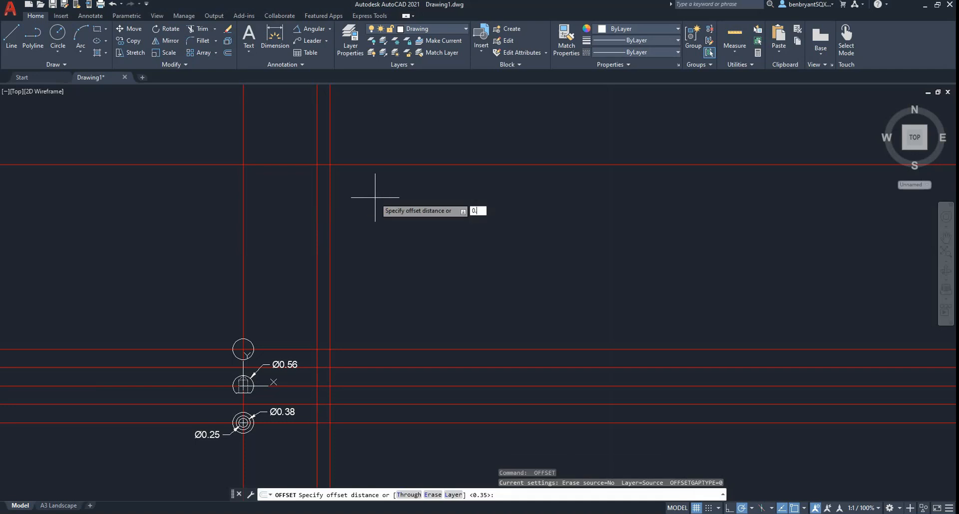
type("0.38")
key("Return")
left_click(388, 165)
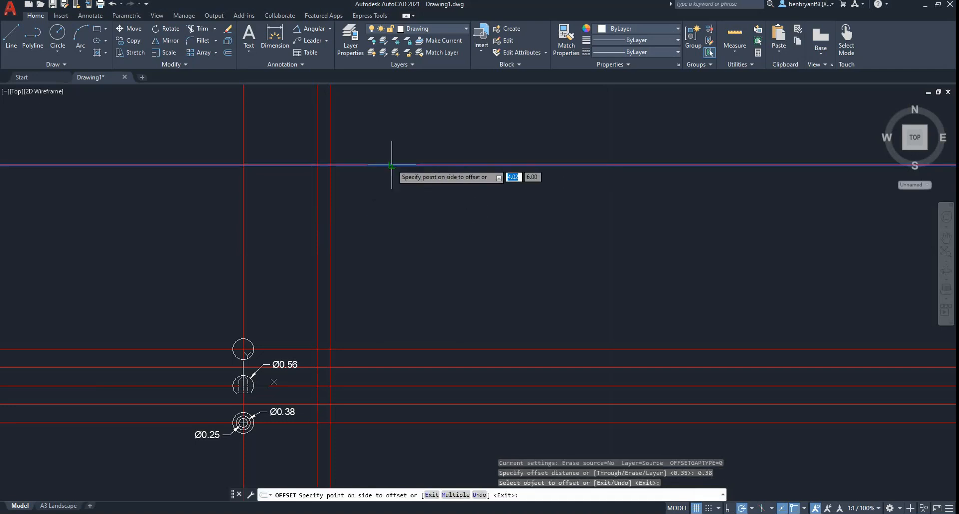
left_click(389, 190)
key("Return")
- Offset the lower of the handle's two upper horizontal construction lines 5.25 inches downward
key("Return")
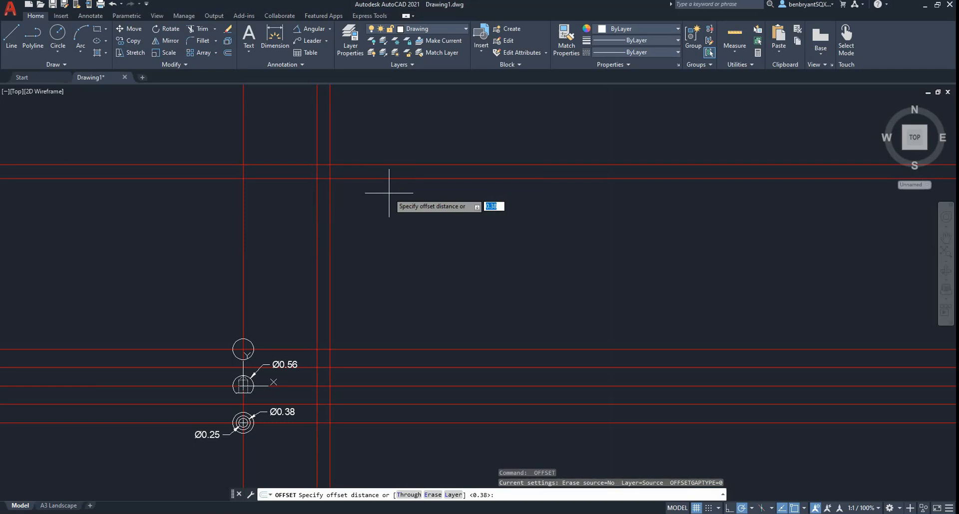
key("Return")
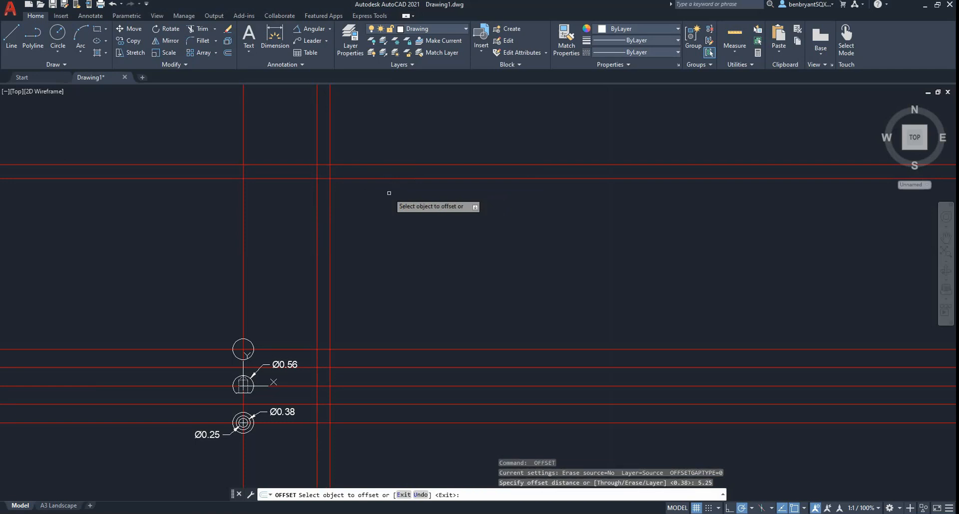
left_click(392, 178)
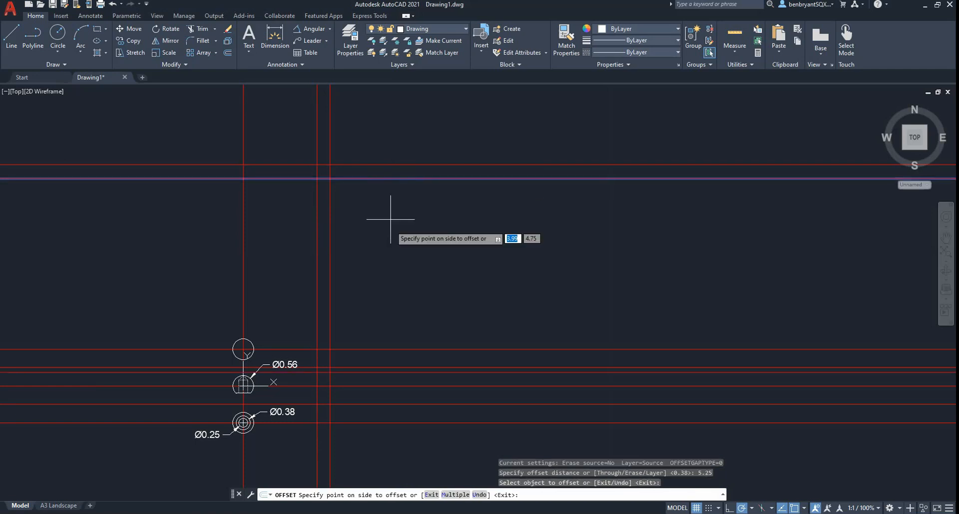
left_click(386, 326)
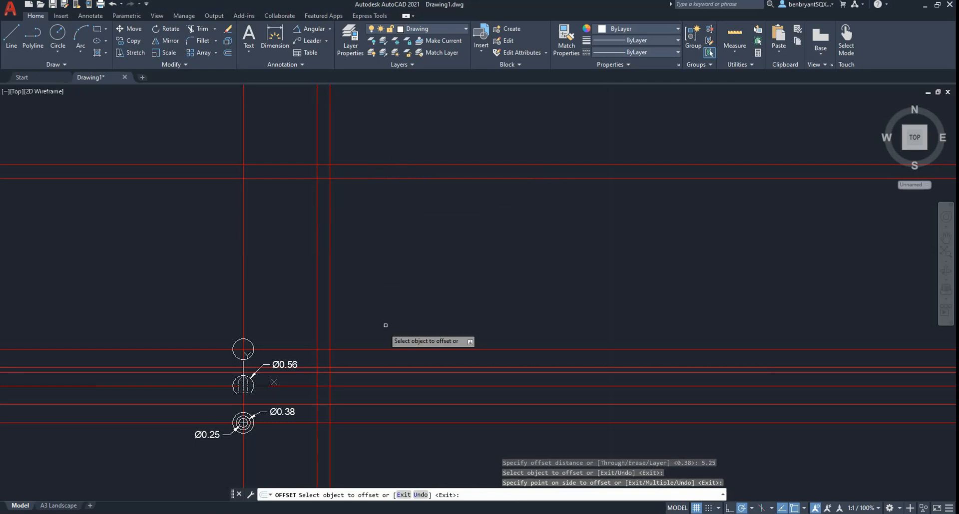
key("Escape")
- Change the colour of the handle's newly offset lower horizontal construction line to cyan
left_click(360, 373)
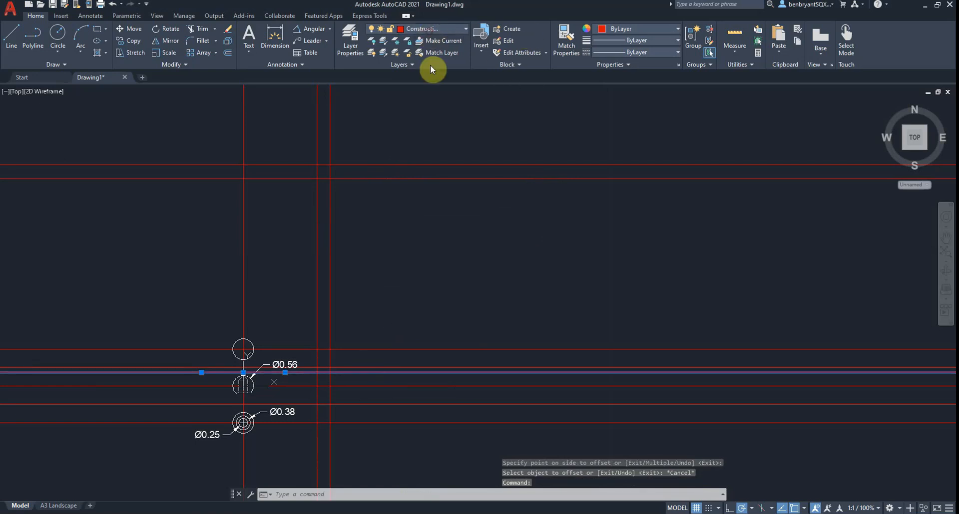
left_click(430, 29)
left_click(439, 121)
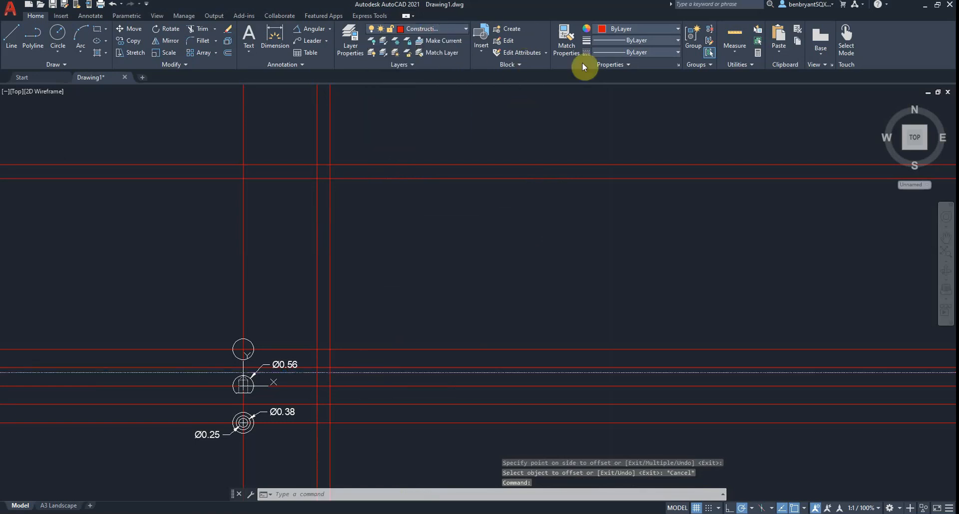
left_click(636, 29)
left_click(621, 129)
key("Escape")
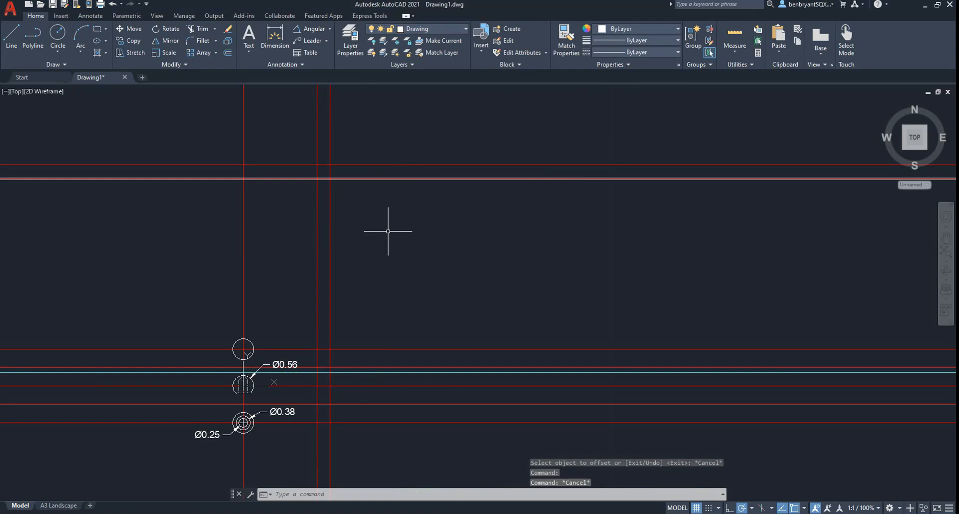
left_click(370, 166)
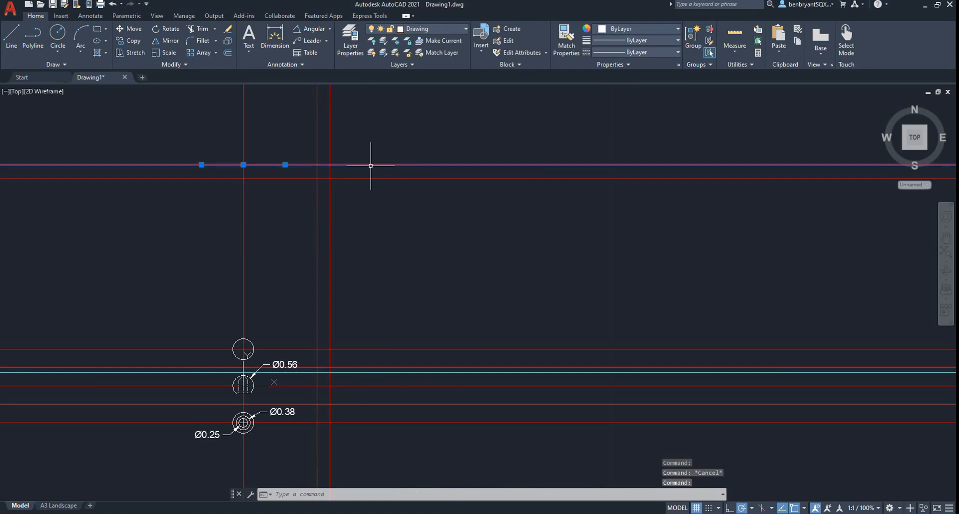
left_click(650, 29)
left_click(637, 35)
key("Escape")
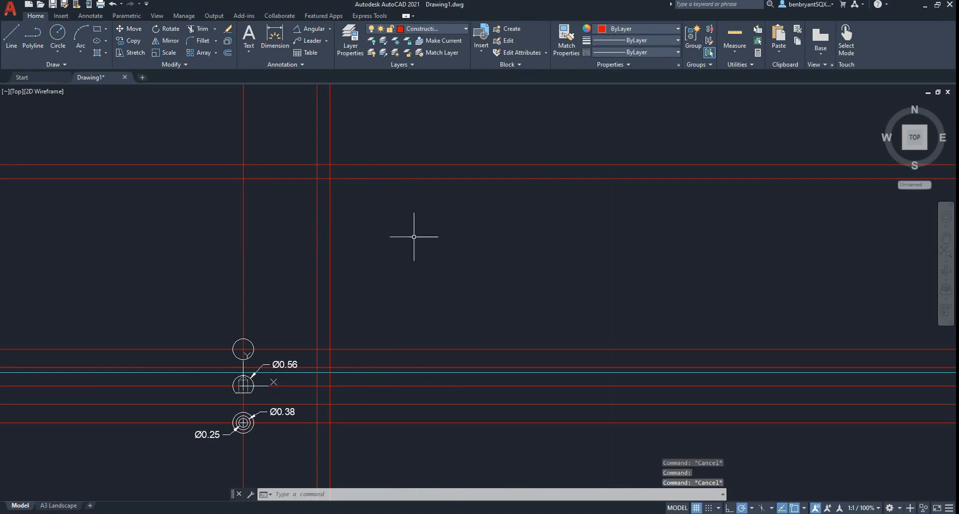
- Check the handle on the PDF sheet, and draw its full rectangular outline with lines between the outer construction line intersections in AutoCAD
key("alt+Tab")
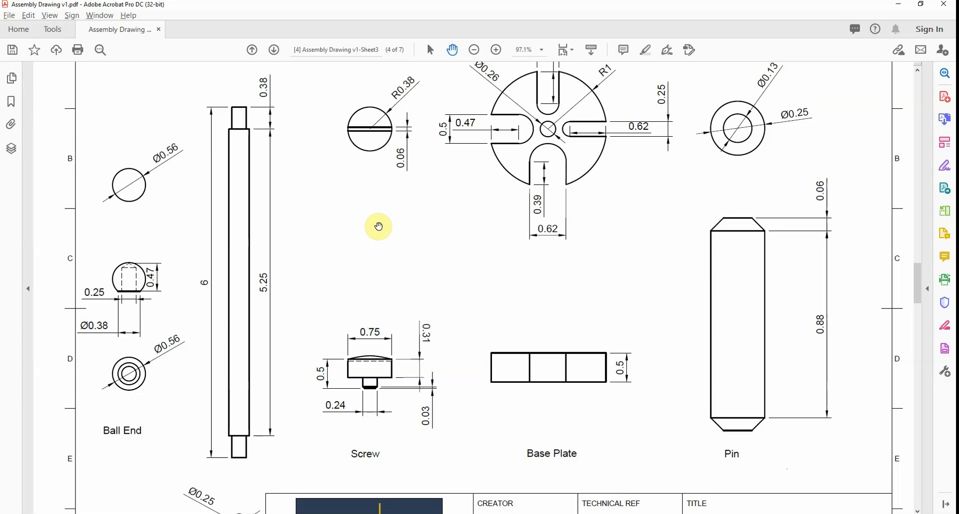
key("alt+Tab")
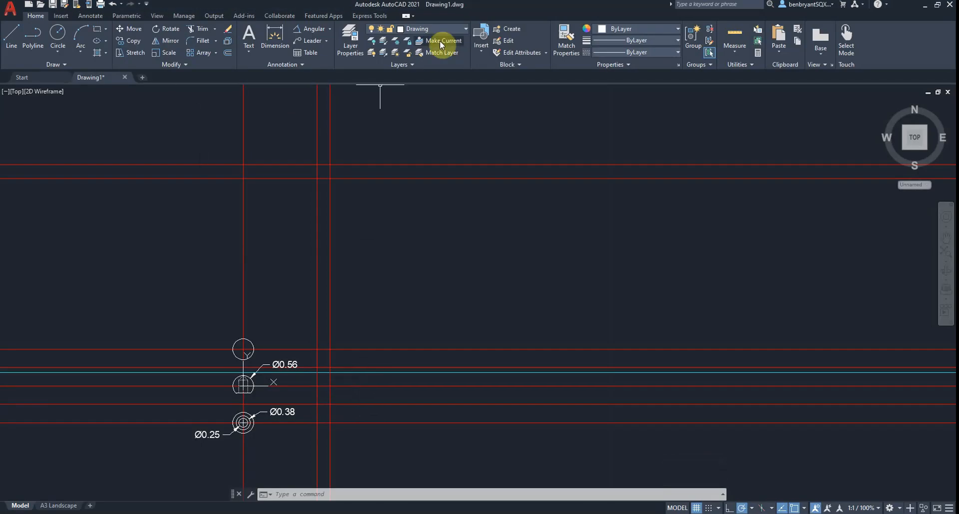
left_click(317, 387)
left_click(318, 165)
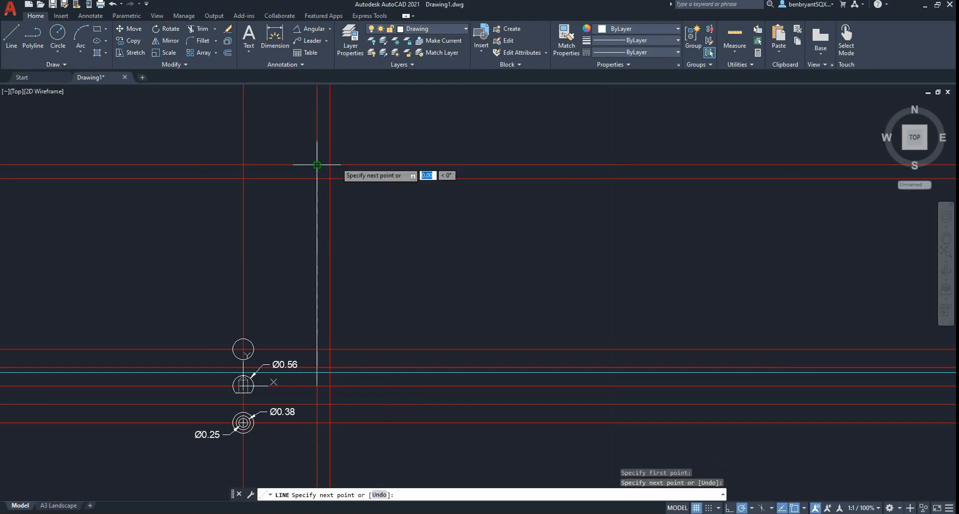
left_click(329, 165)
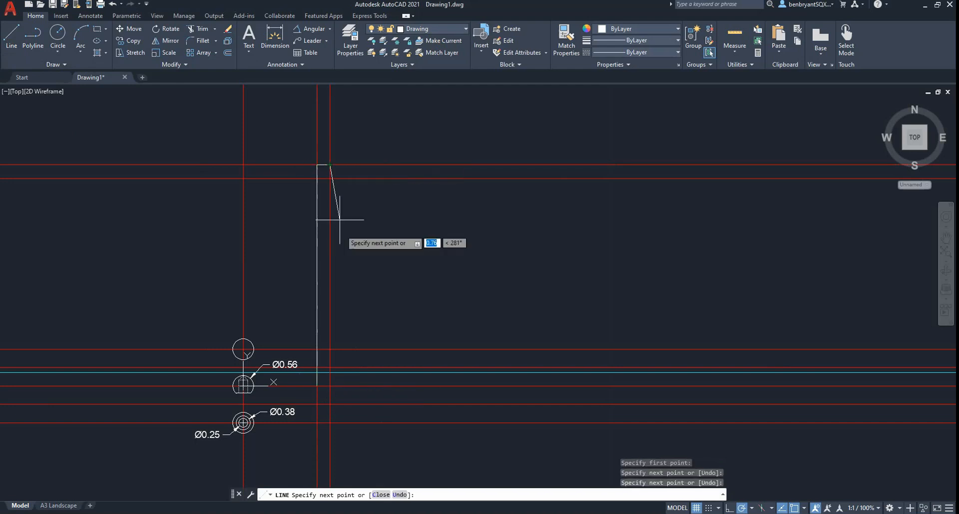
left_click(330, 386)
left_click(317, 386)
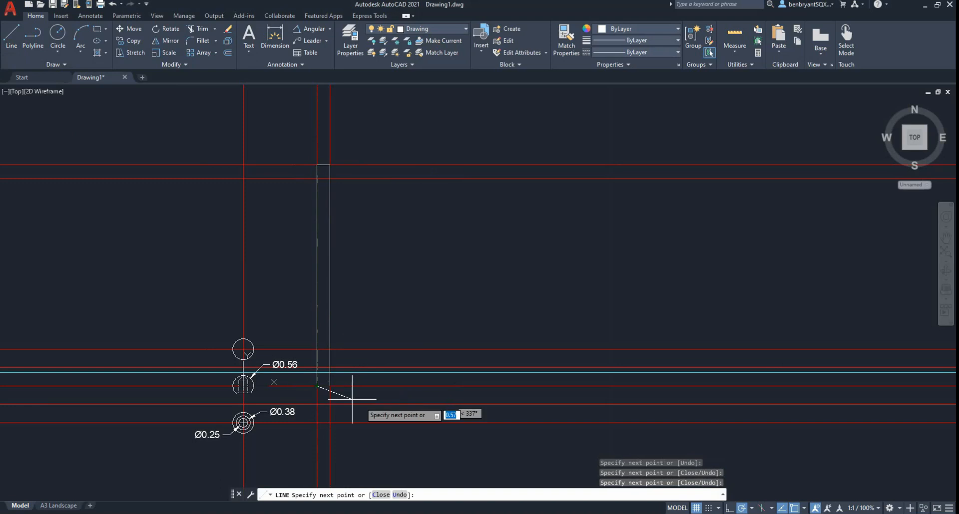
key("Escape")
- Examine the handle's lower end and its length dimensions on the PDF sheet
key("alt+Tab")
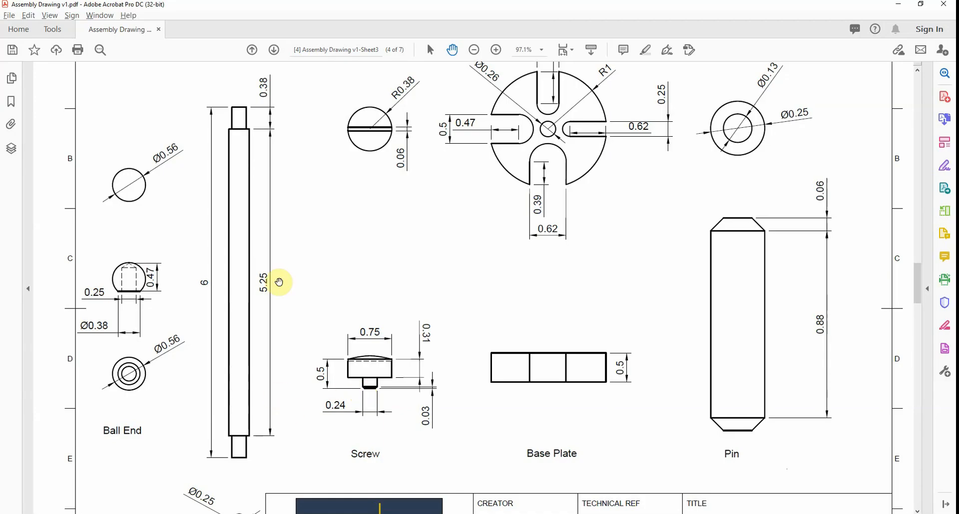
left_click_drag(298, 399, 293, 301)
left_click(293, 334)
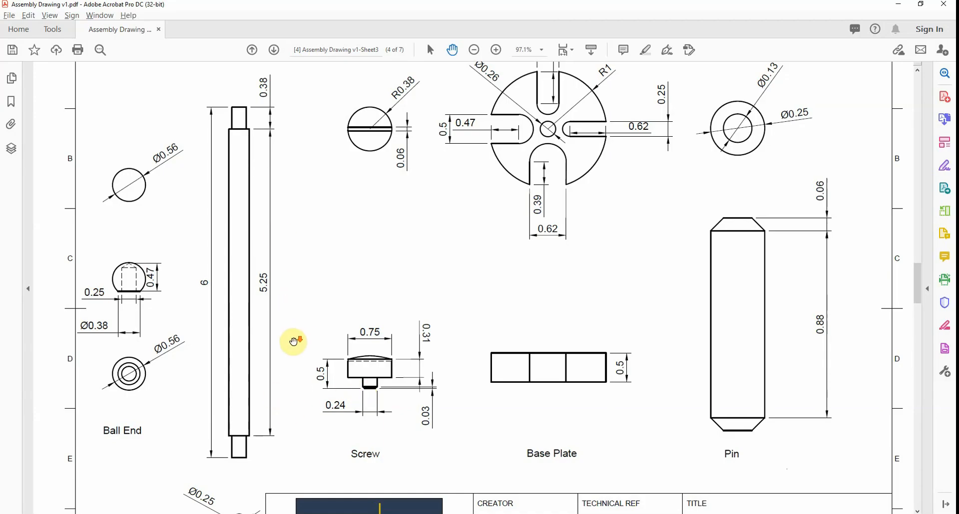
scroll(295, 341, "down", 1)
key("alt+Tab")
- Check the handle's end diameters on the PDF sheet, and offset its left vertical construction line 0.18 inches to the right as a centre line
scroll(379, 393, "up", 2)
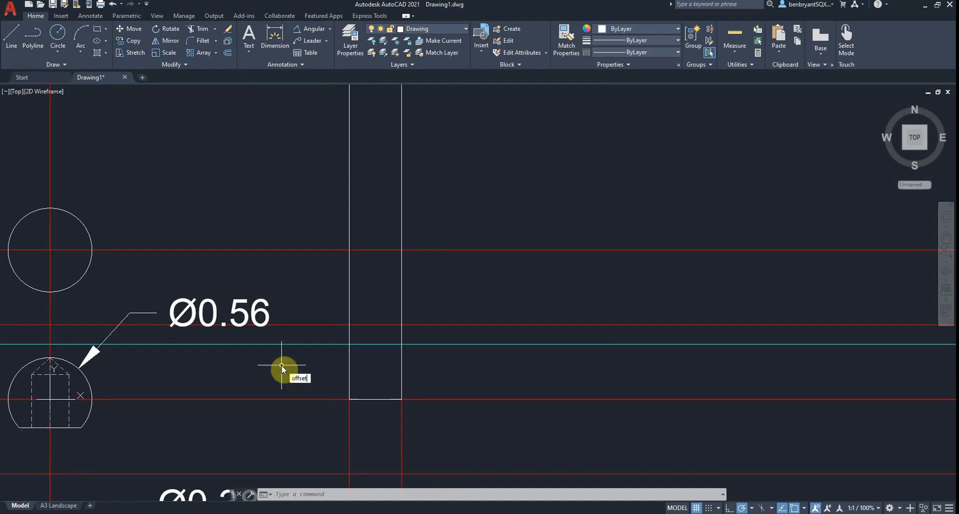
key("Return")
key("alt+Tab")
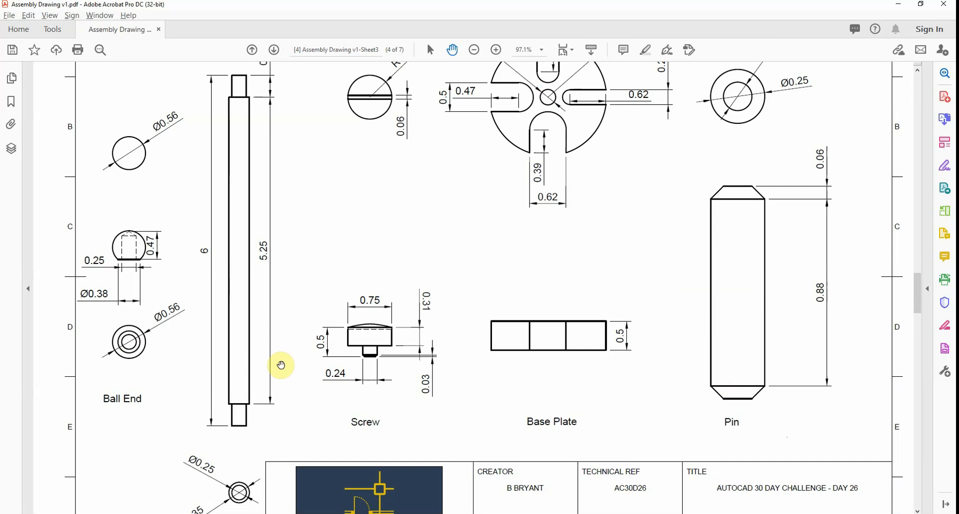
scroll(281, 367, "down", 1)
scroll(280, 370, "up", 1)
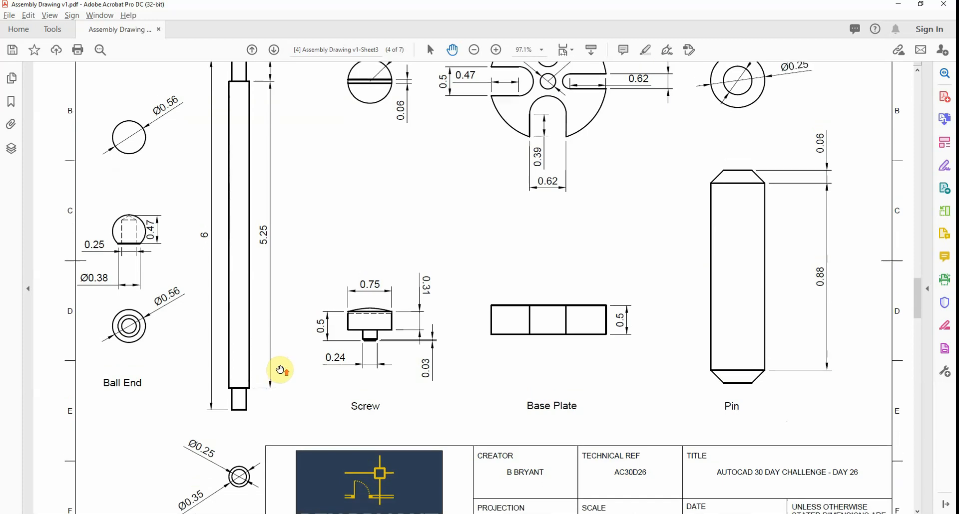
key("alt+Tab")
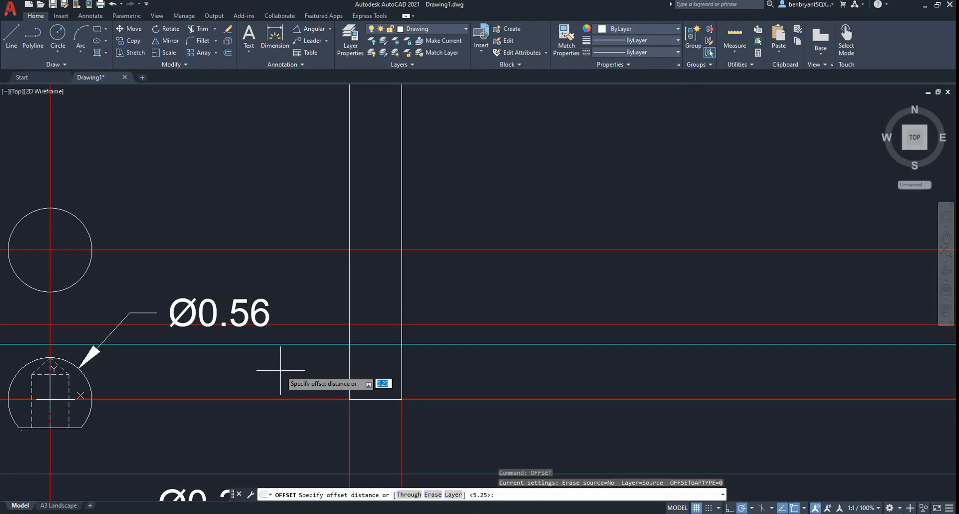
type("0.18")
key("Return")
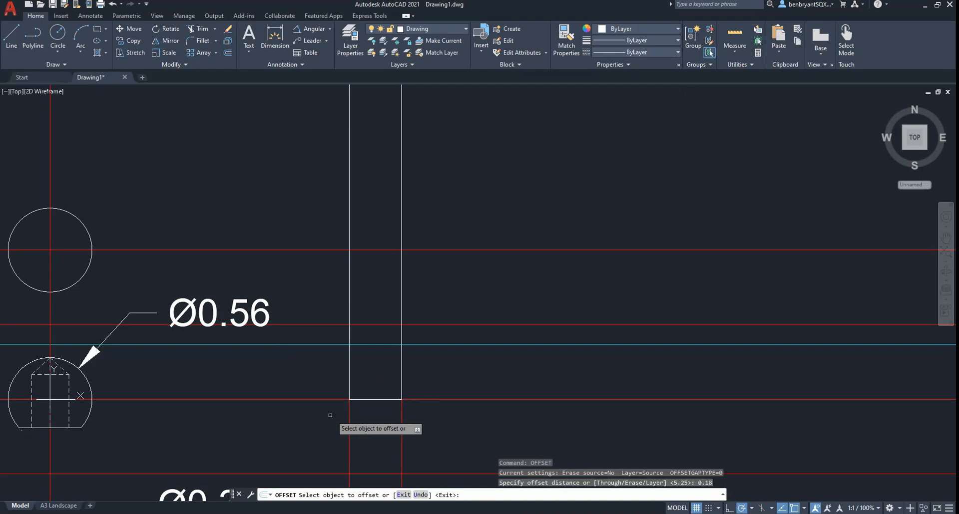
left_click(349, 417)
left_click(369, 421)
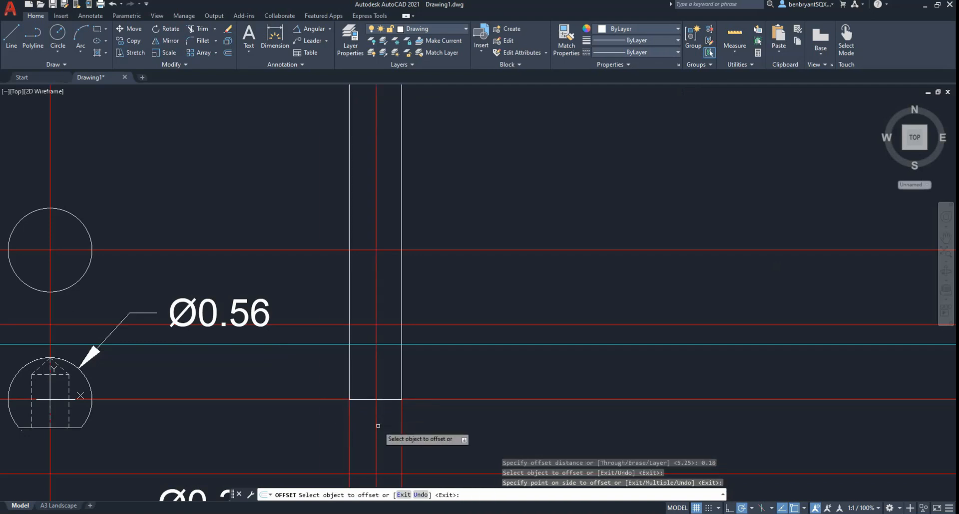
key("Return")
key("Return")
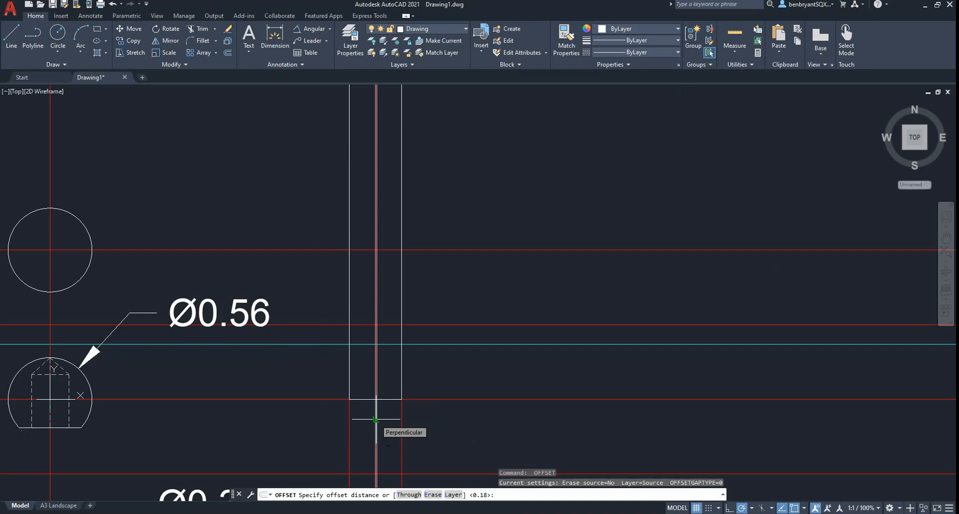
key("Escape")
- Offset the handle's vertical centre construction line 0.125 inches to both sides for the narrower end
type("o")
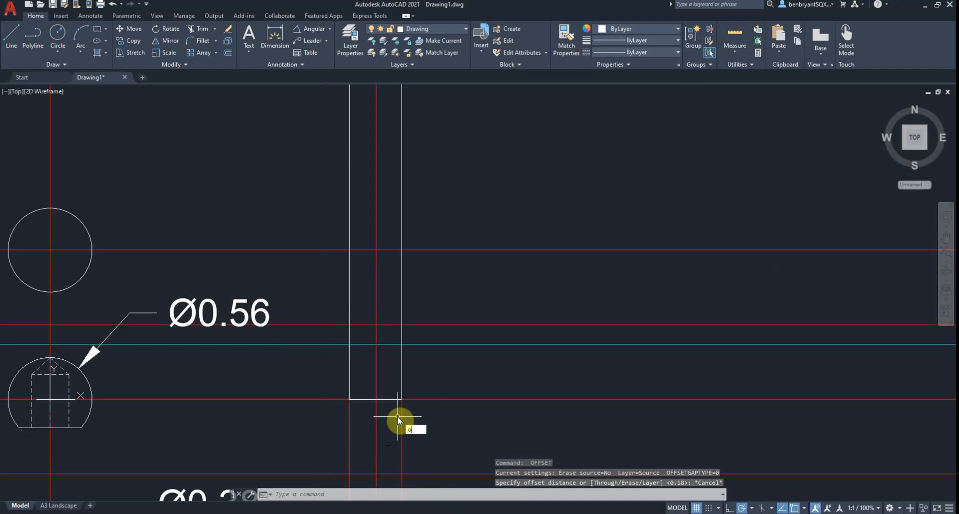
key("Return")
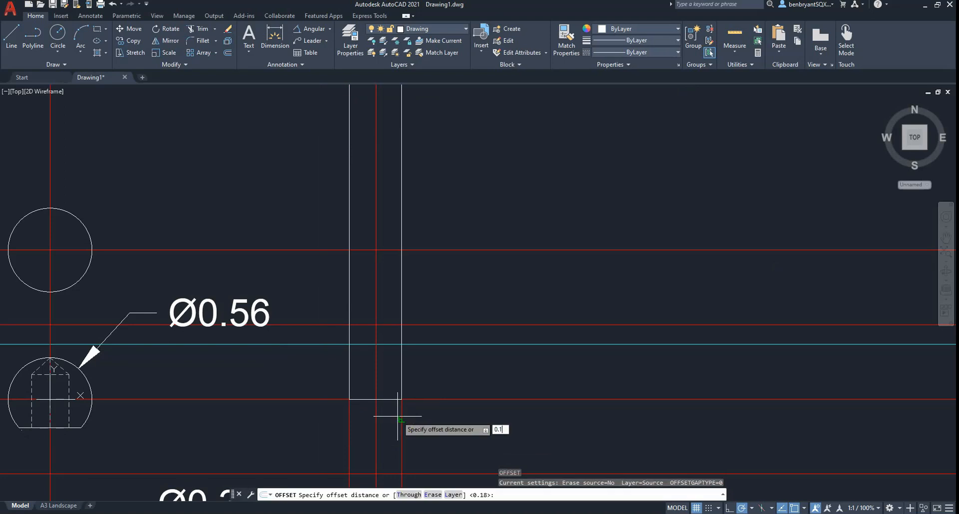
key("Return")
left_click(376, 417)
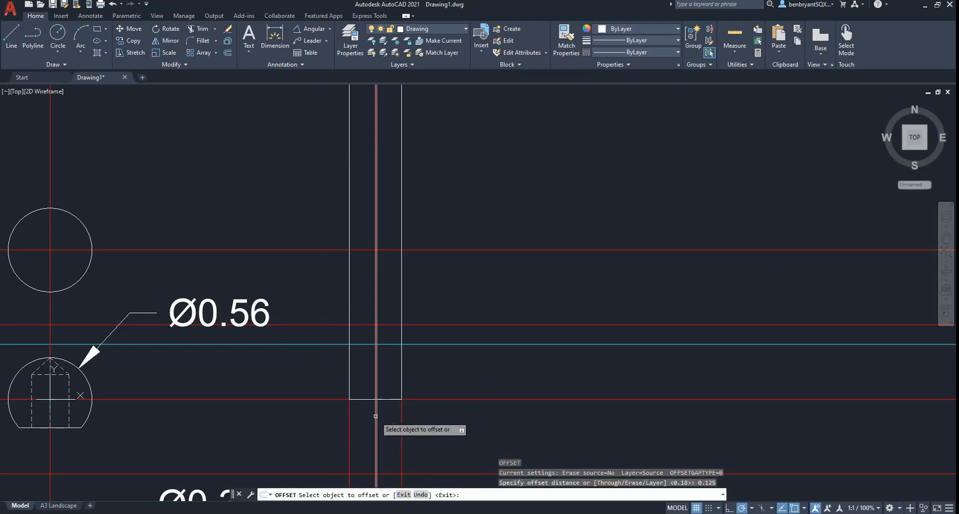
left_click(368, 417)
left_click(376, 418)
left_click(387, 418)
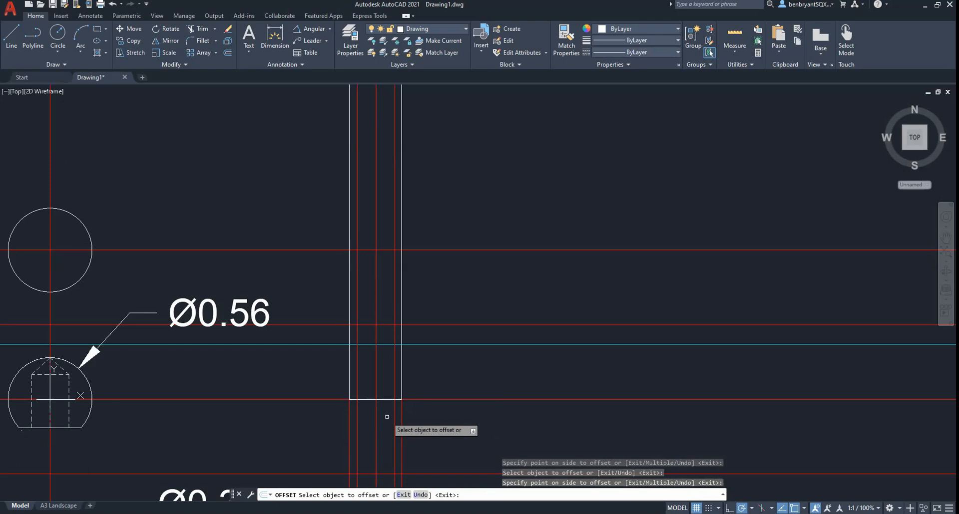
- Draw the stepped shoulder lines on both sides of the handle's lower end, between the bottom edge and the cyan construction line
left_click(21, 38)
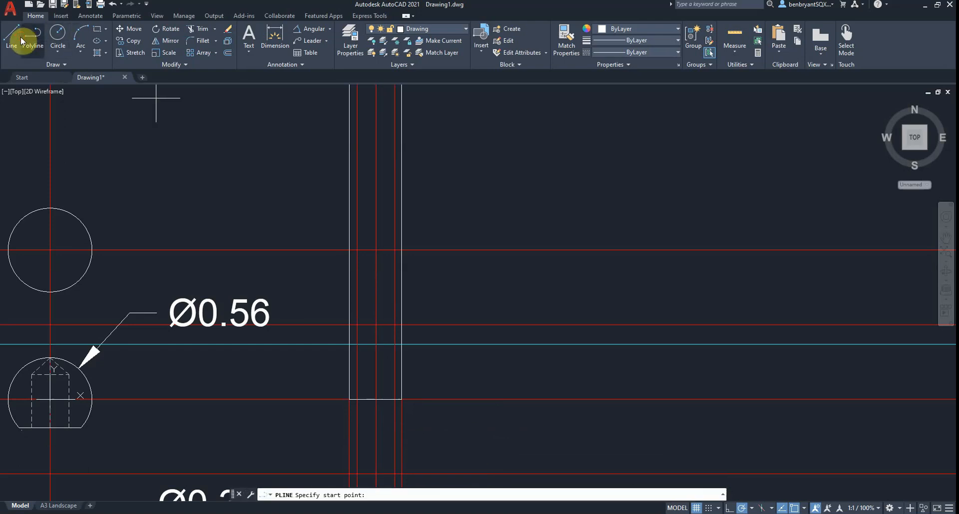
left_click(357, 400)
left_click(357, 345)
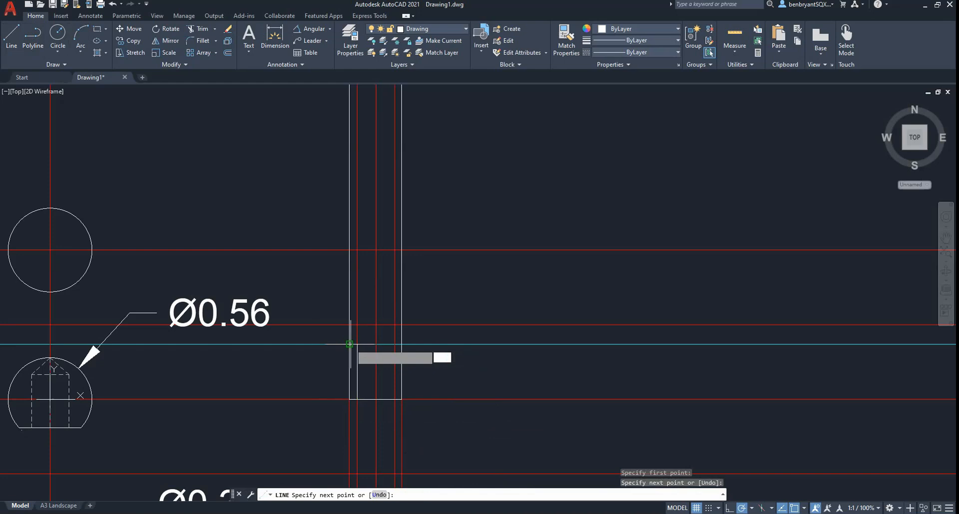
left_click(349, 344)
key("Return")
key("Return")
left_click(395, 344)
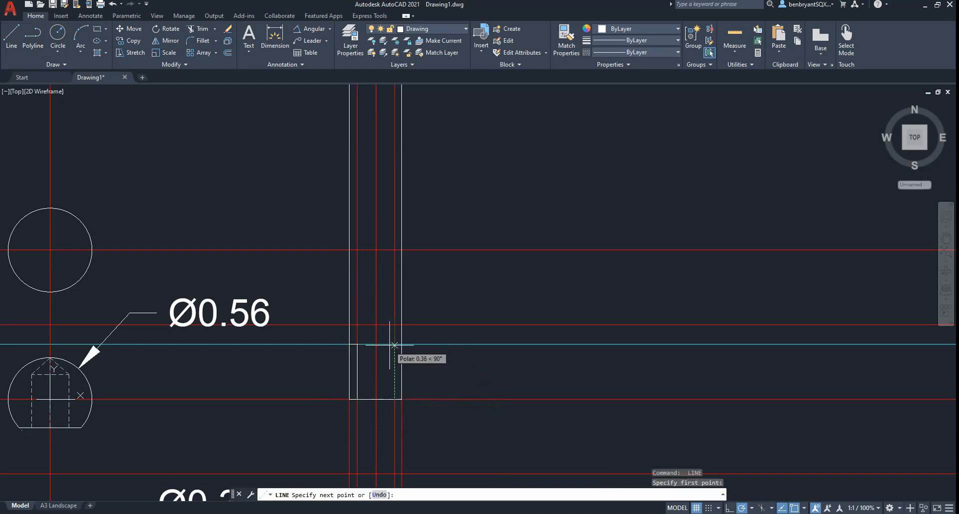
left_click(395, 344)
left_click(395, 399)
key("Escape")
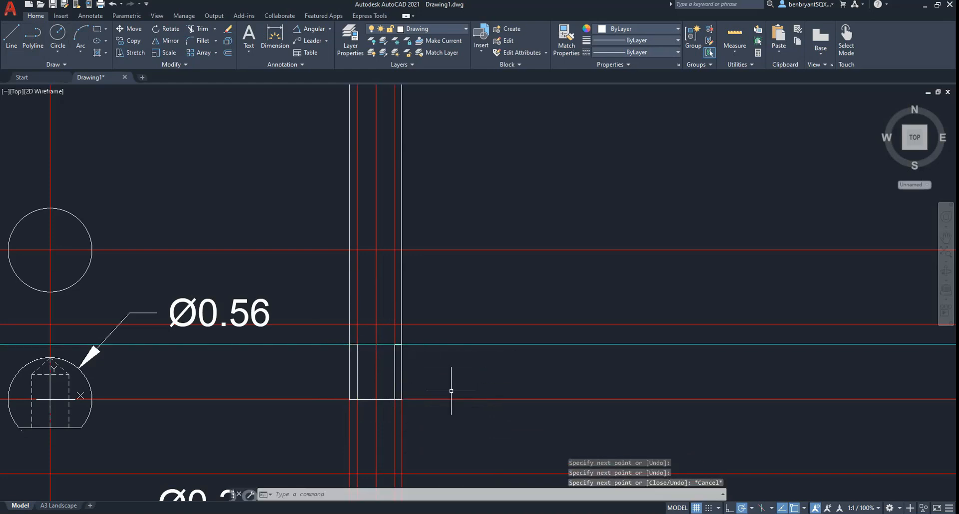
- Trim away the outer outline pieces beside the handle's narrower lower end, below the shoulders
type("tr")
key("Return")
left_click(377, 379)
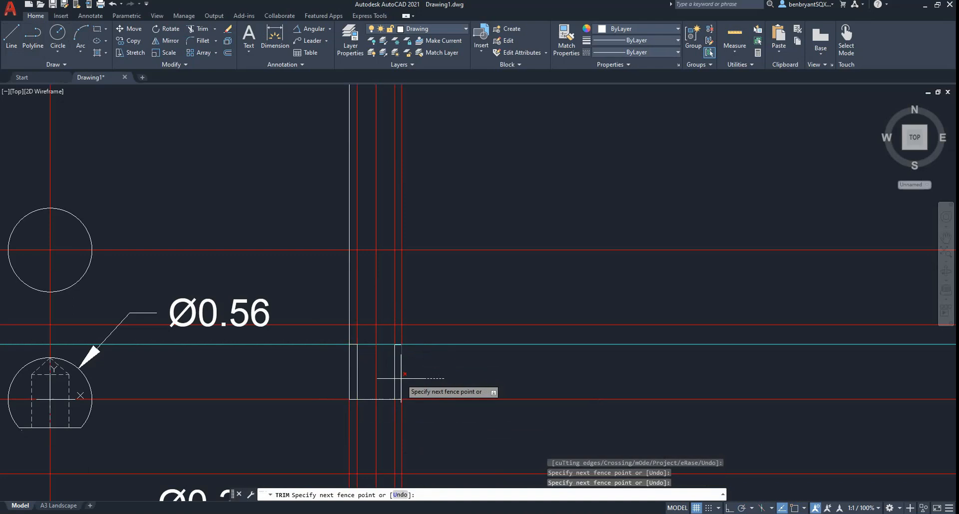
key("Return")
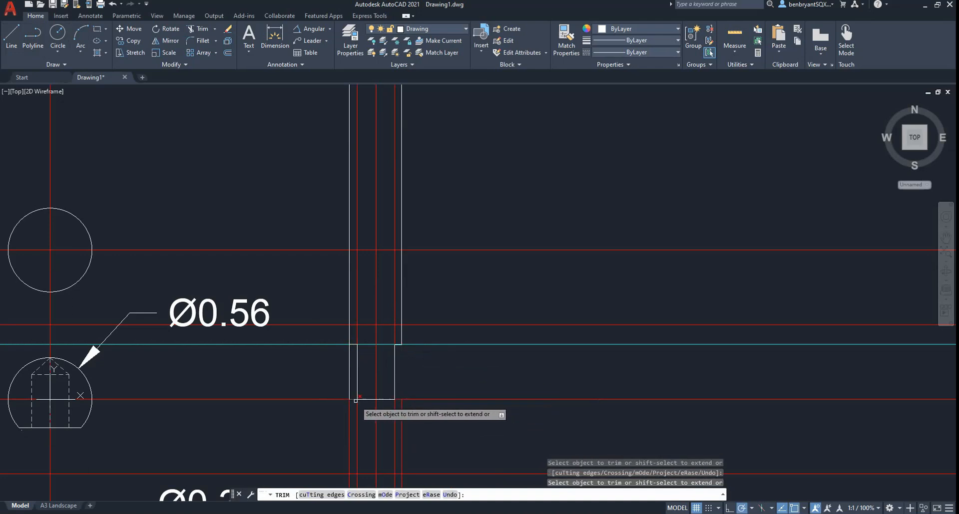
scroll(409, 285, "down", 1)
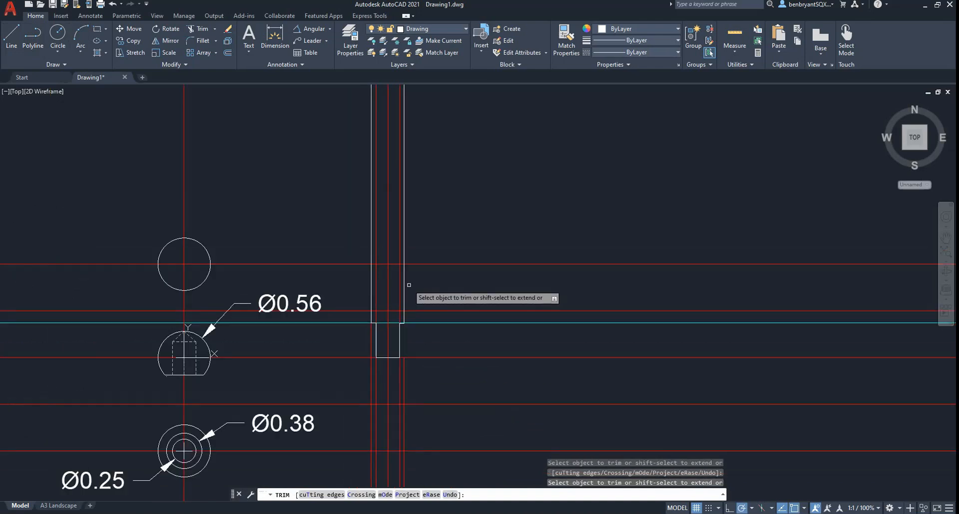
scroll(430, 190, "up", 5)
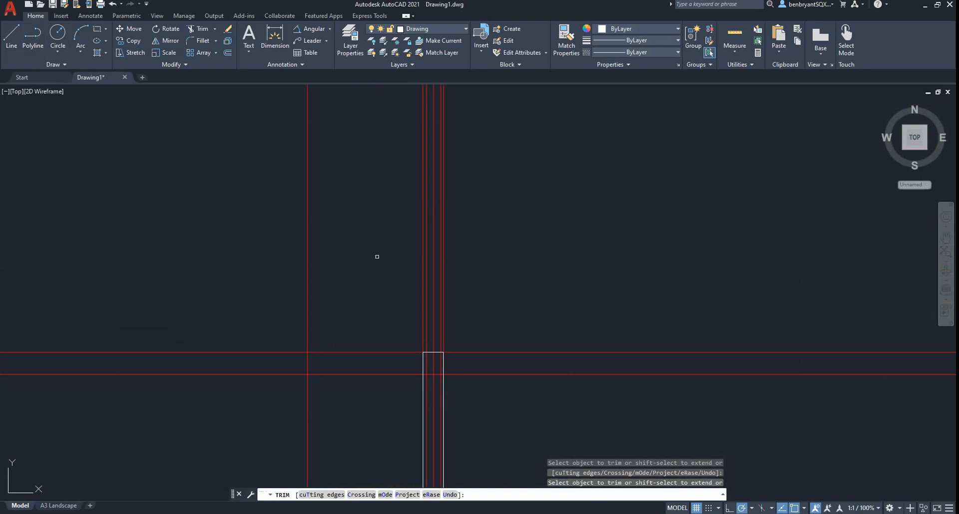
- Draw the stepped shoulder lines on both sides of the handle's upper end, between the top edge and the horizontal construction line below it
scroll(504, 419, "up", 5)
middle_click_drag(293, 232, 428, 325)
key("Escape")
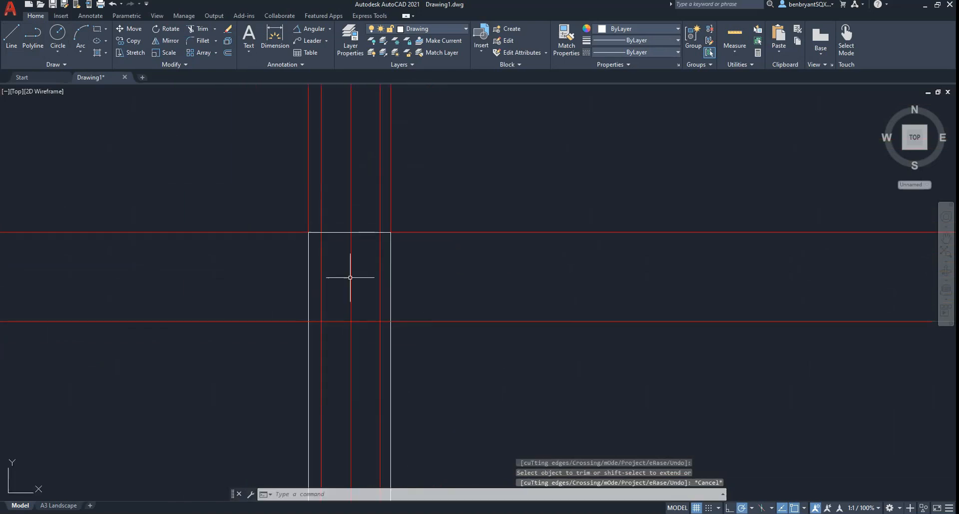
left_click(11, 34)
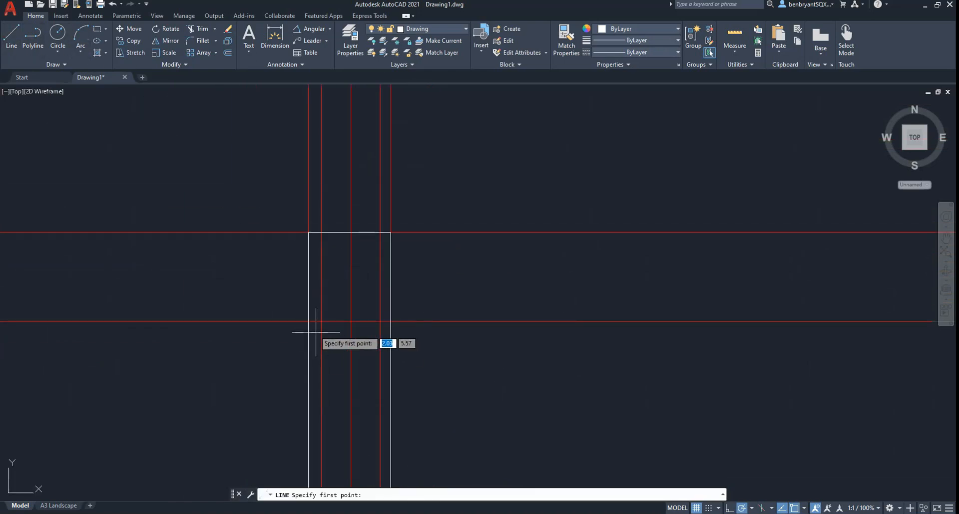
left_click(309, 321)
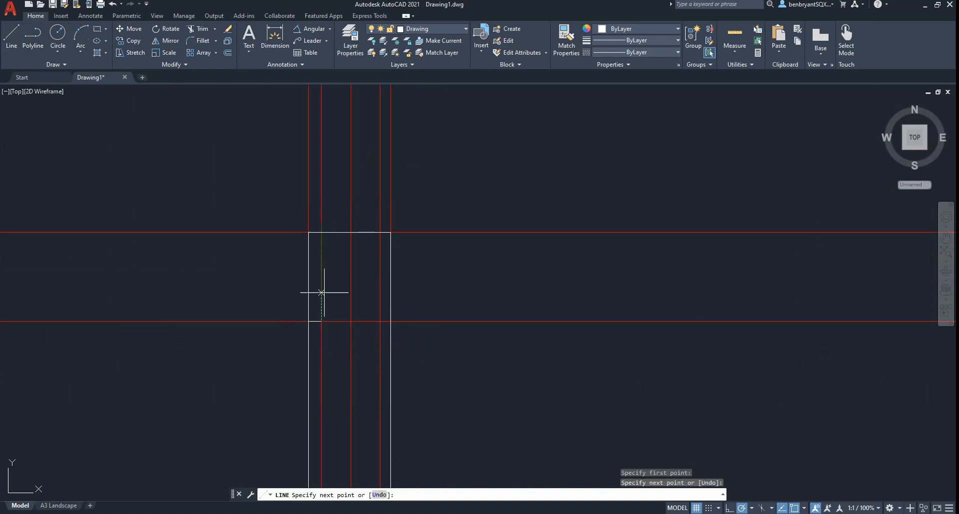
left_click(321, 232)
key("Return")
key("Return")
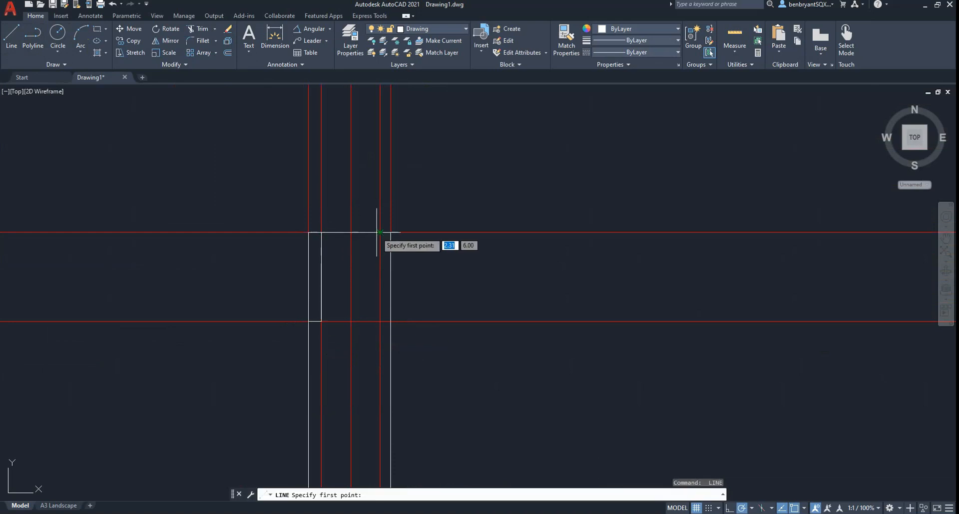
left_click(380, 233)
left_click(380, 321)
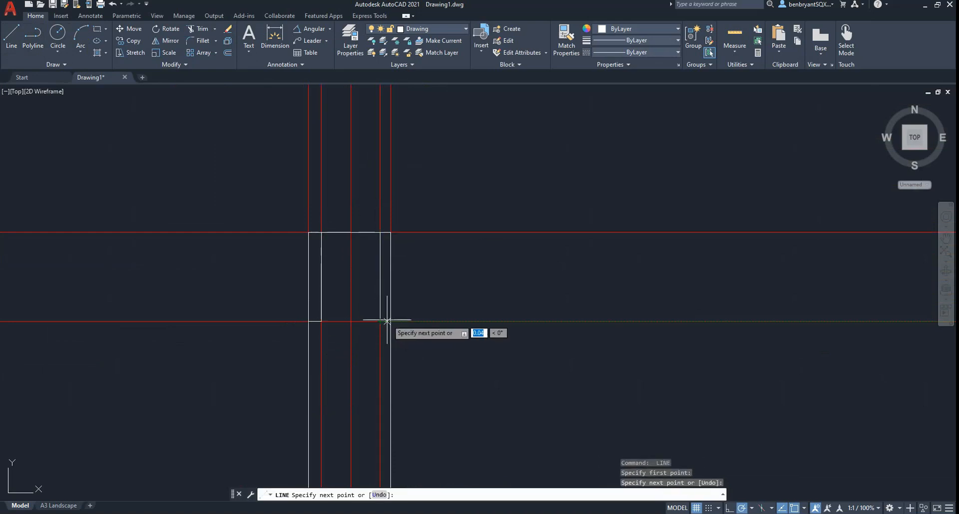
left_click(389, 321)
key("Escape")
- Trim away the outer side and top edge pieces beside the handle's narrower upper end, above the shoulders
type("tr")
key("Return")
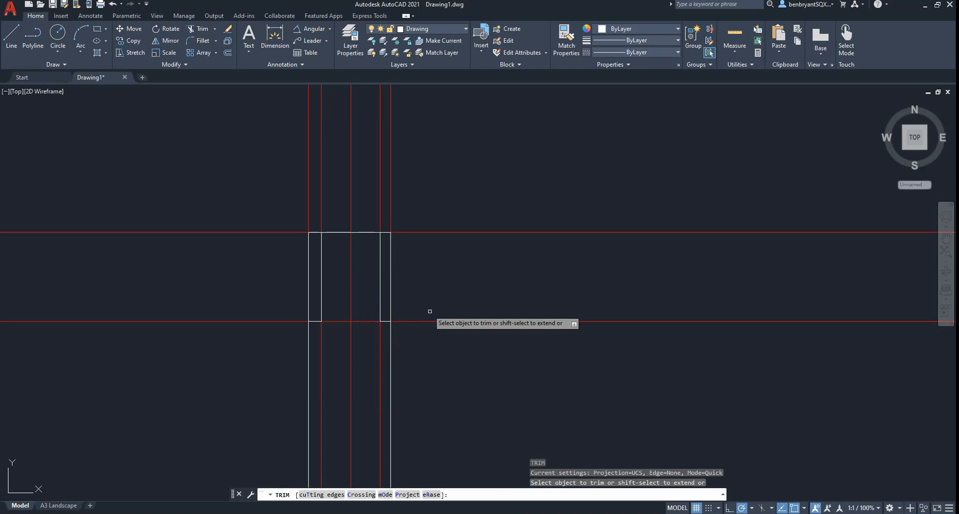
left_click(390, 238)
left_click(386, 233)
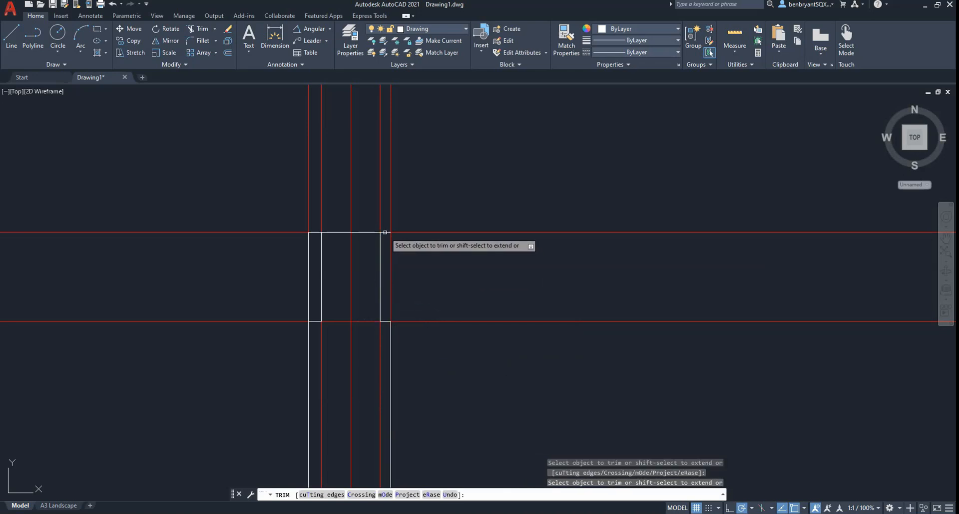
left_click(362, 232)
left_click(311, 235)
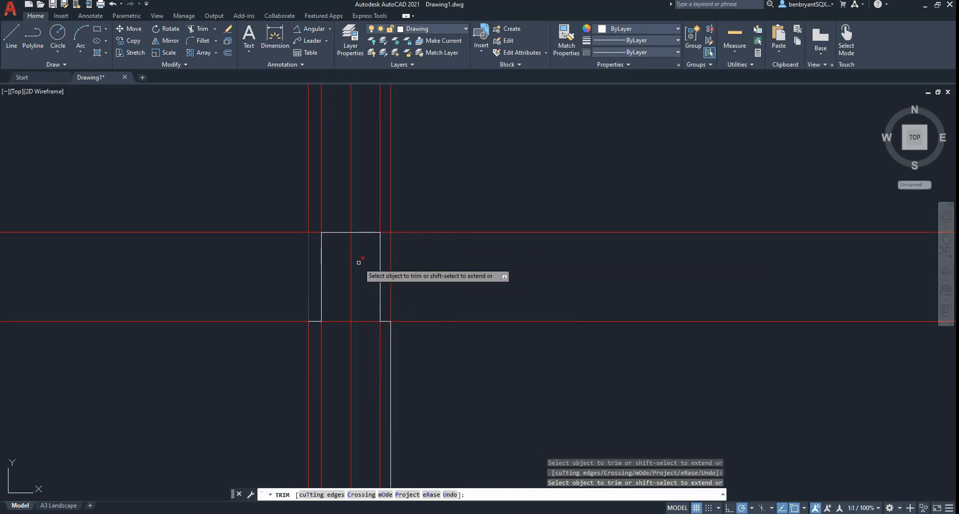
key("Return")
- Draw a 0.25-inch diameter circle below the handle's lower end, centred where its centre line crosses the first horizontal construction line beneath it
scroll(448, 273, "down", 6)
scroll(533, 366, "down", 4)
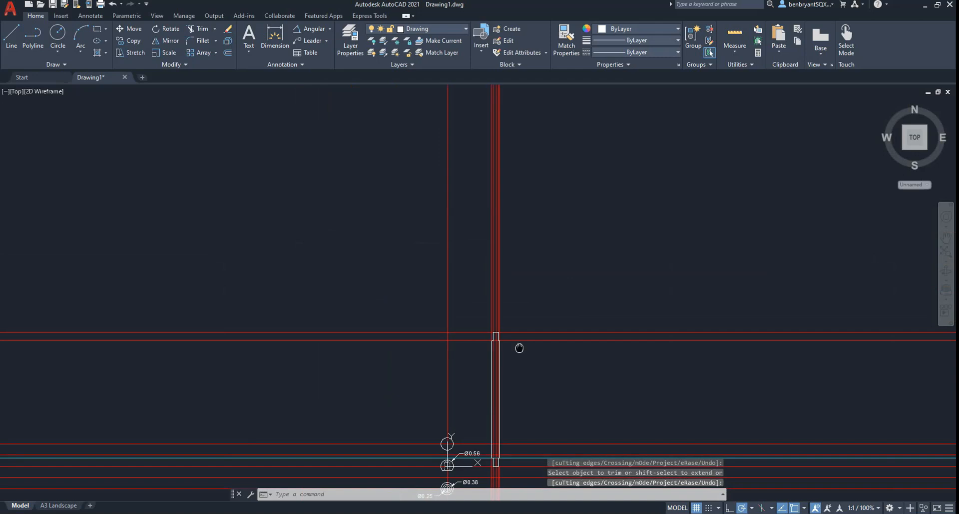
middle_click_drag(518, 344, 370, 205)
scroll(374, 340, "up", 8)
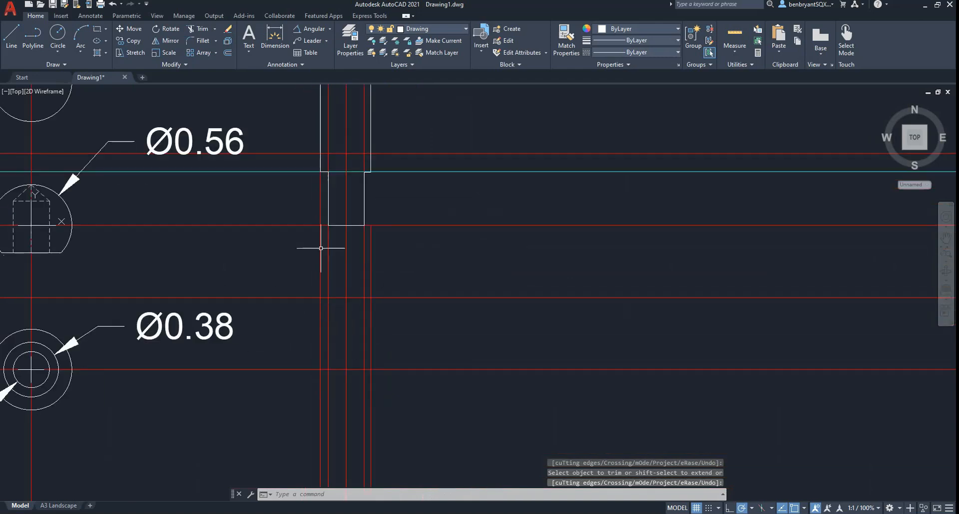
left_click(55, 40)
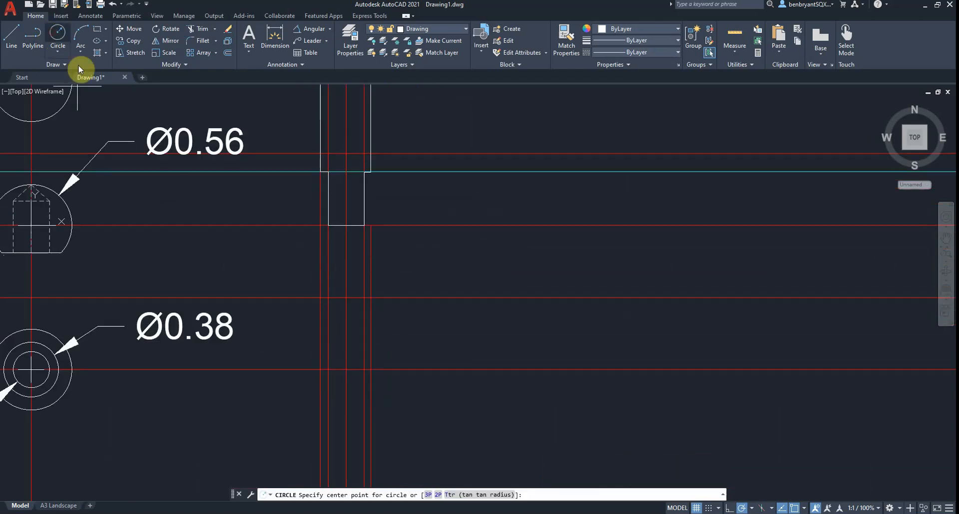
left_click(346, 298)
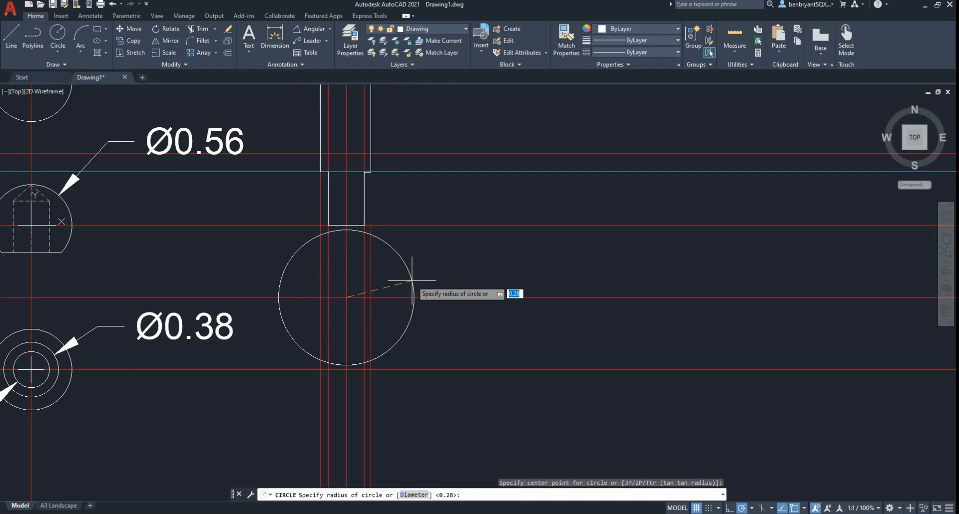
key("Return")
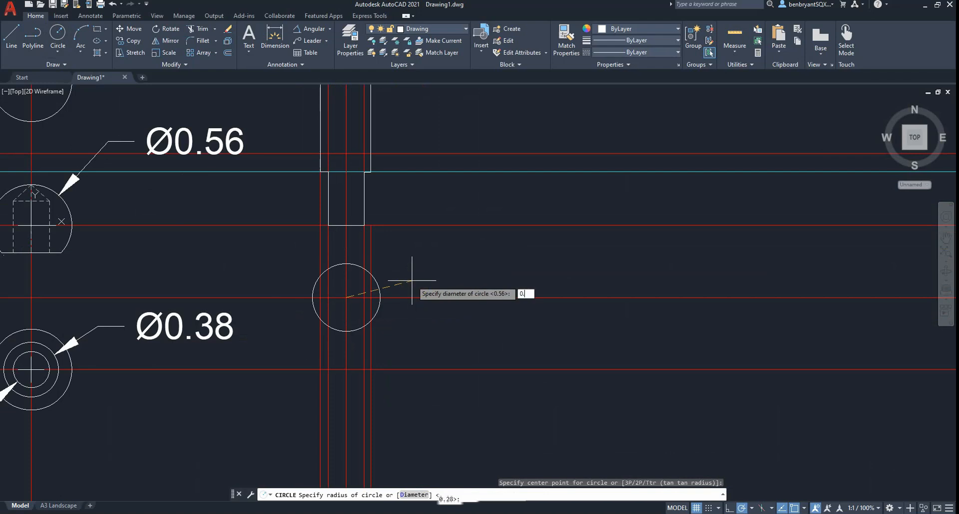
type("0.25")
key("Return")
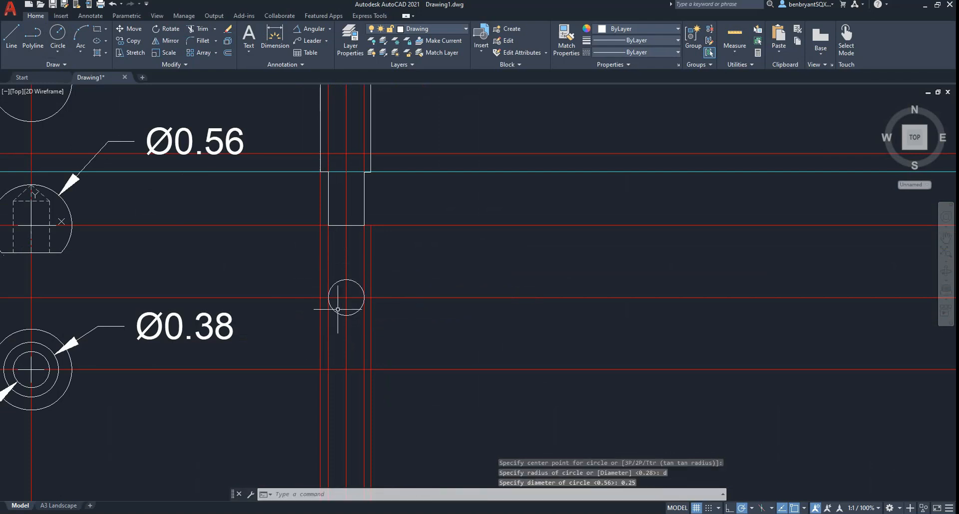
- Draw a concentric 0.35-inch diameter circle around the small circle below the handle to complete its end view
key("Return")
left_click(352, 298)
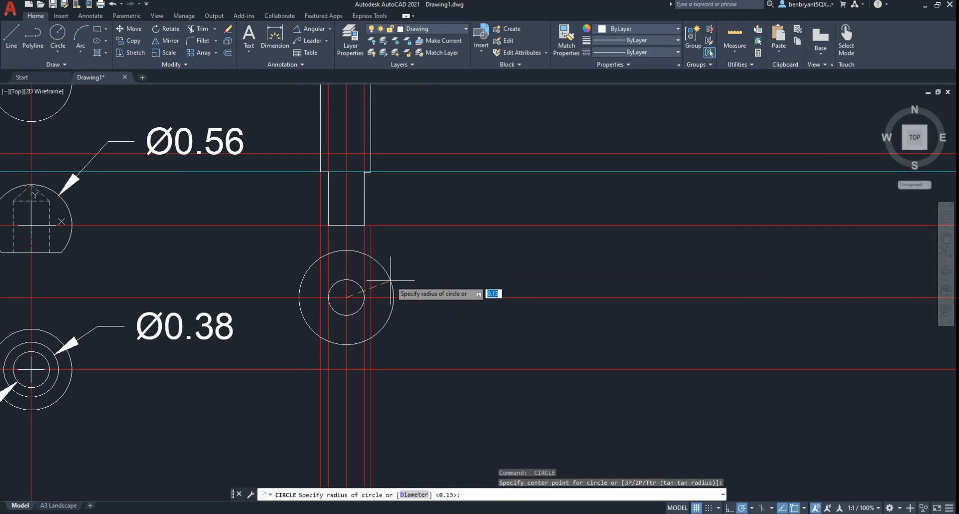
type("d")
key("Return")
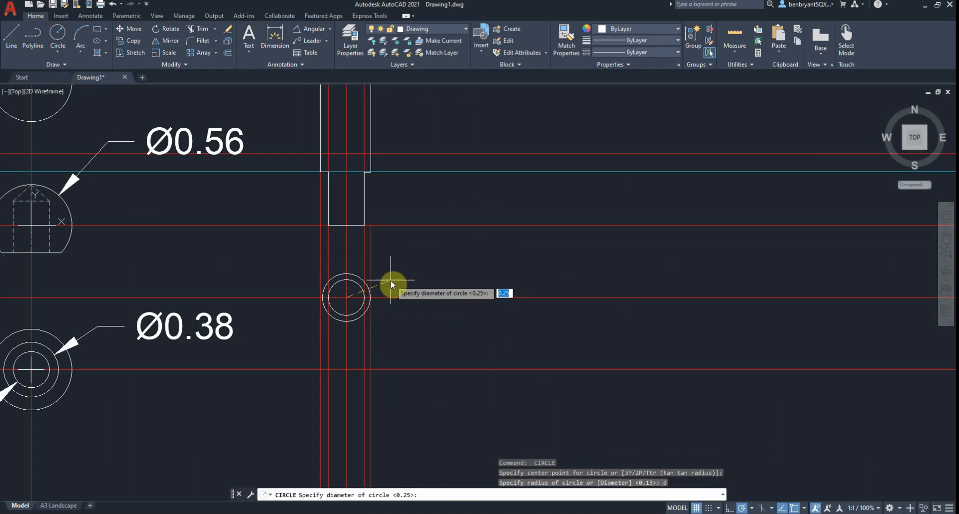
key("Return")
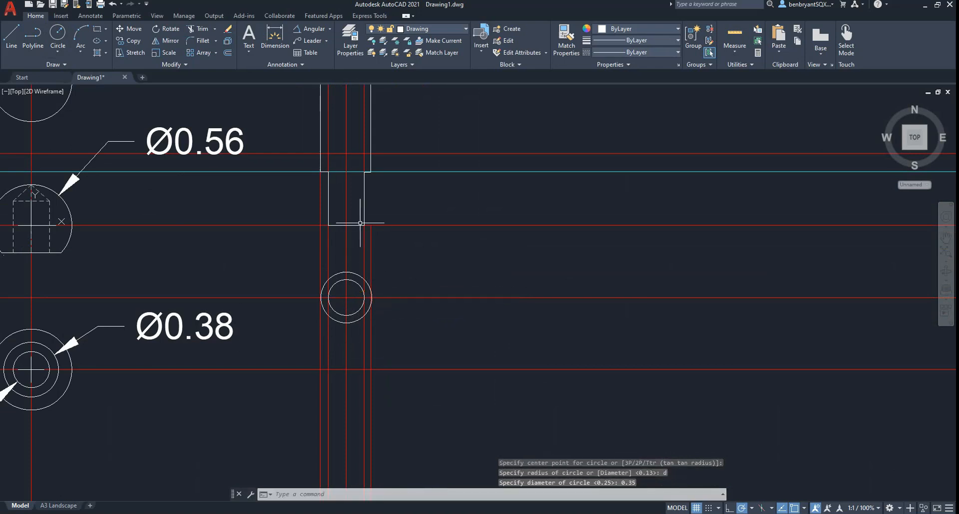
- Check the views and dimensions of the handle and the neighbouring parts on the PDF sheet in Adobe Acrobat, and return to AutoCAD
scroll(360, 224, "down", 6)
middle_click_drag(444, 215, 441, 334)
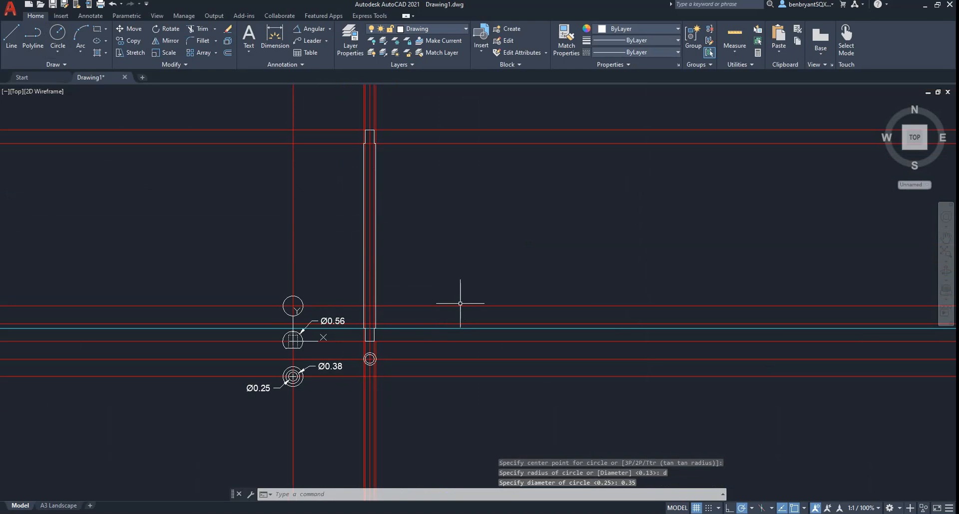
key("alt+Tab")
scroll(443, 307, "up", 2)
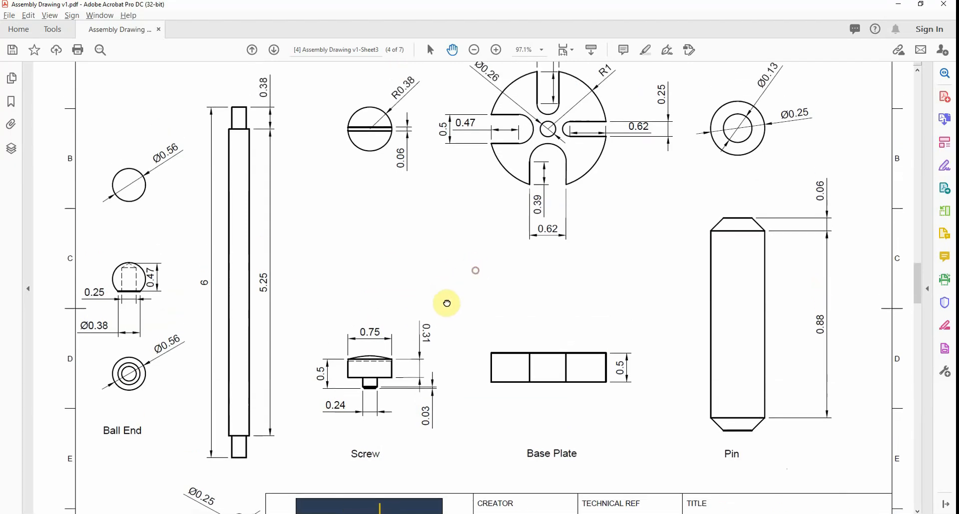
key("alt+Tab")
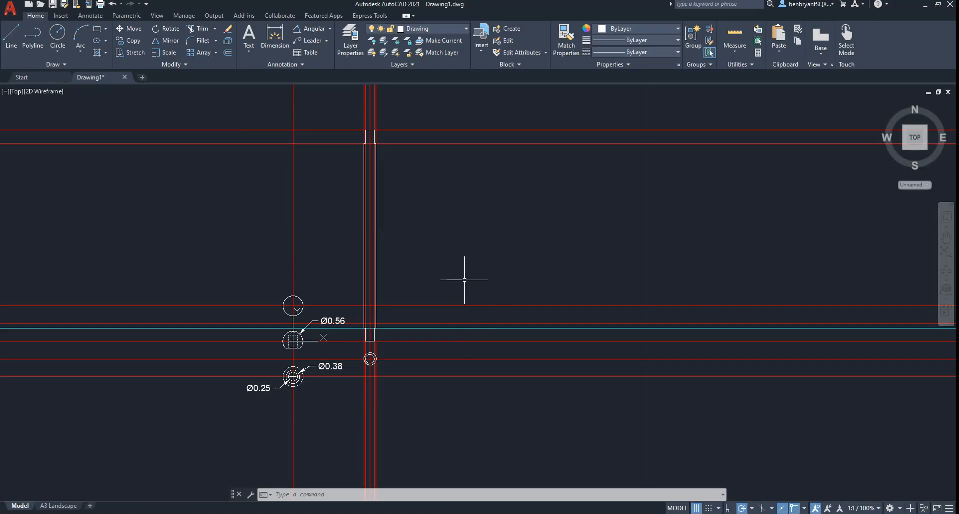
- Offset the handle's vertical centre construction line 2 to the right as the start of the screw views
type("o")
key("Return")
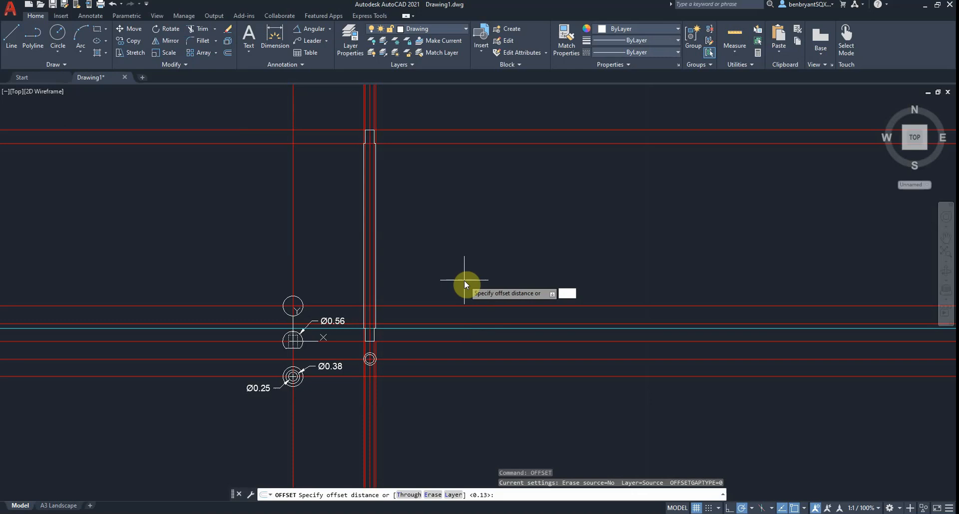
type("2")
key("Return")
scroll(406, 371, "up", 4)
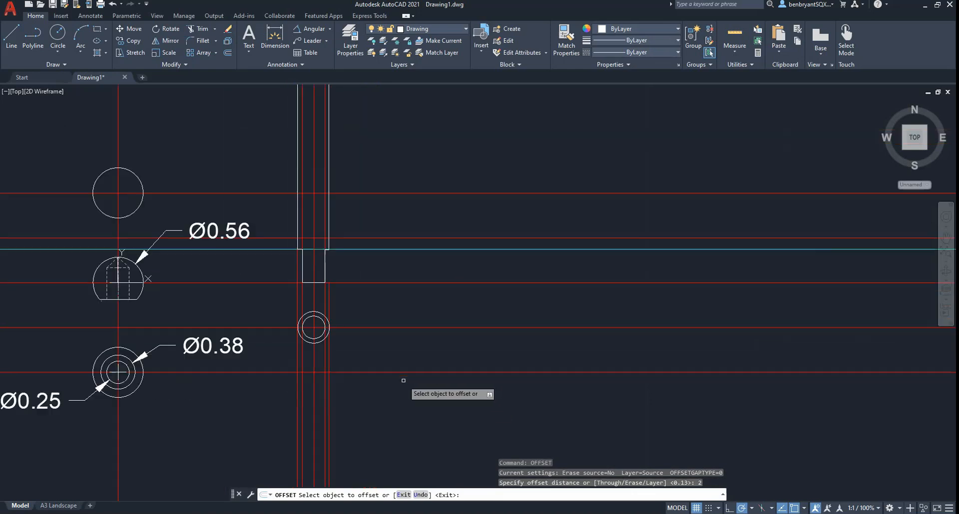
scroll(392, 225, "down", 2)
middle_click_drag(392, 221, 391, 298)
scroll(370, 244, "down", 3)
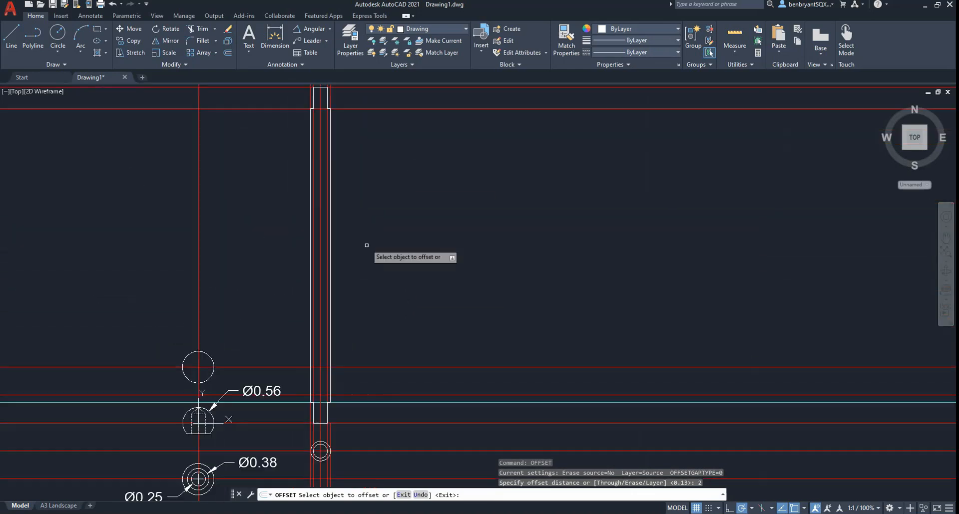
left_click(318, 189)
left_click(455, 214)
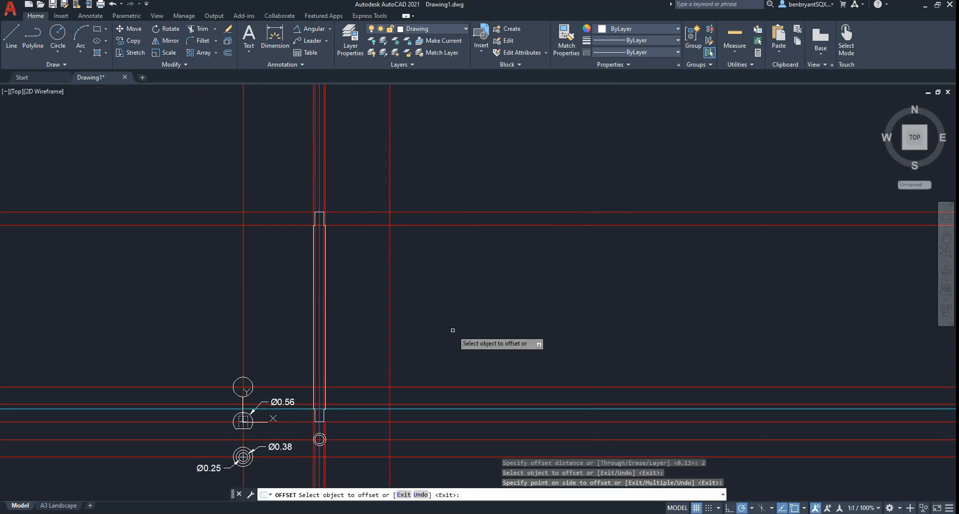
key("Escape")
- Check the screw's width in the PDF assembly drawing and offset the new vertical construction line 0.75 to the right in AutoCAD
key("alt+Tab")
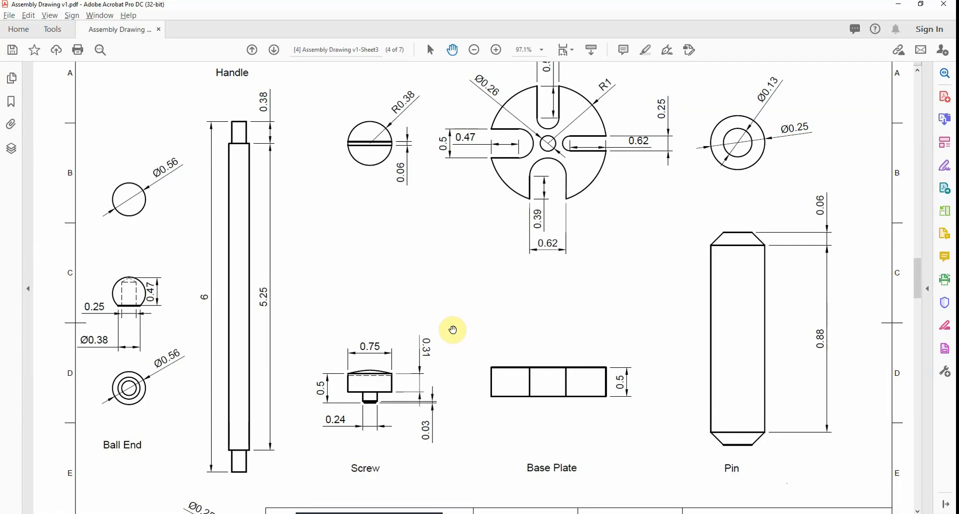
key("alt+Tab")
type("o")
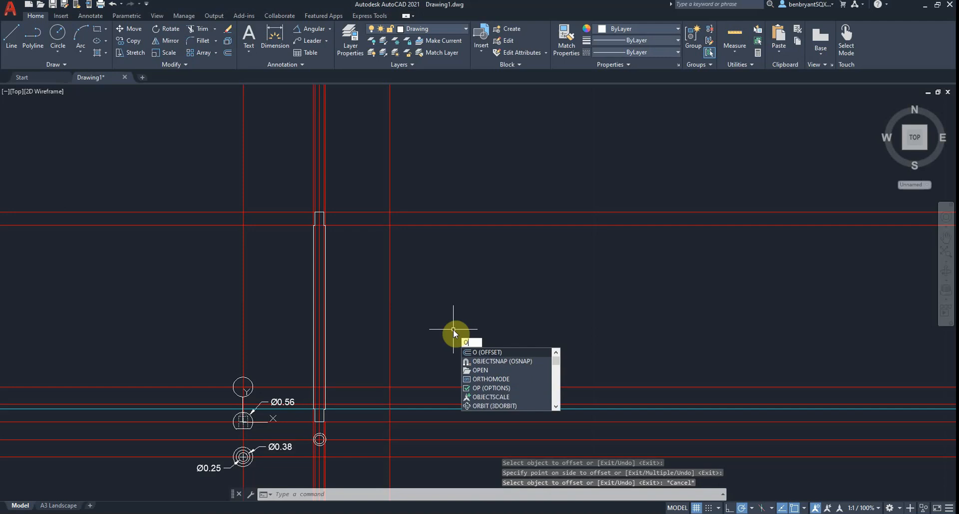
key("Return")
type("0.75")
key("Return")
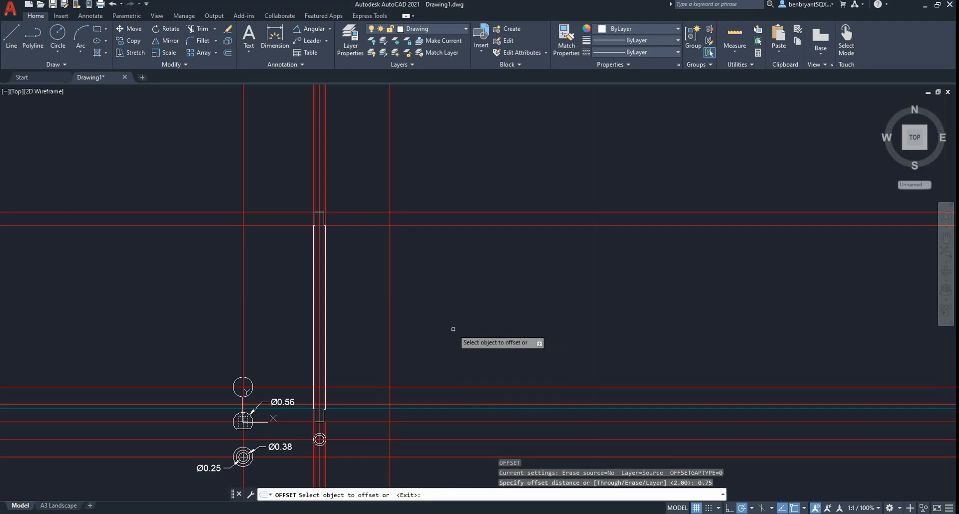
left_click(391, 360)
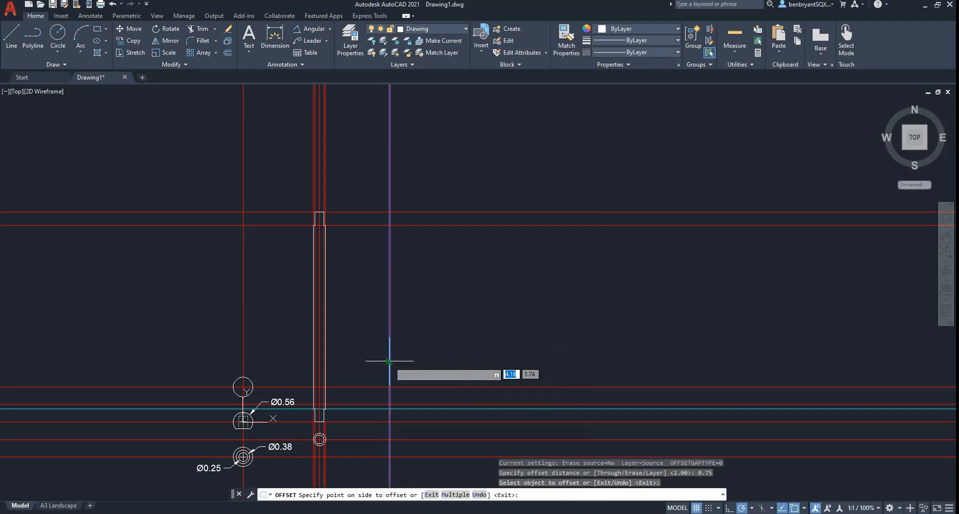
left_click(419, 361)
- Consult the PDF's screw views, then in AutoCAD offset the screw's left construction line 0.38 to the right as its centre line
key("alt+Tab")
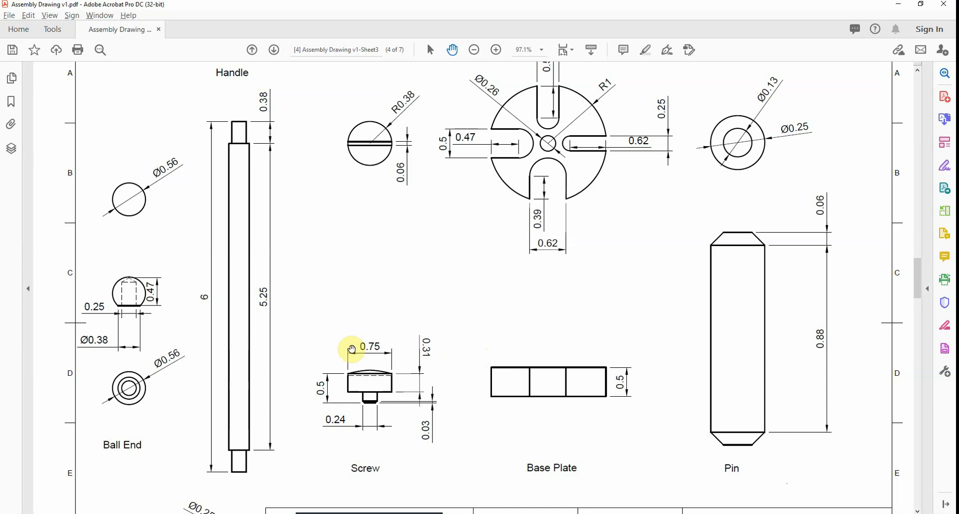
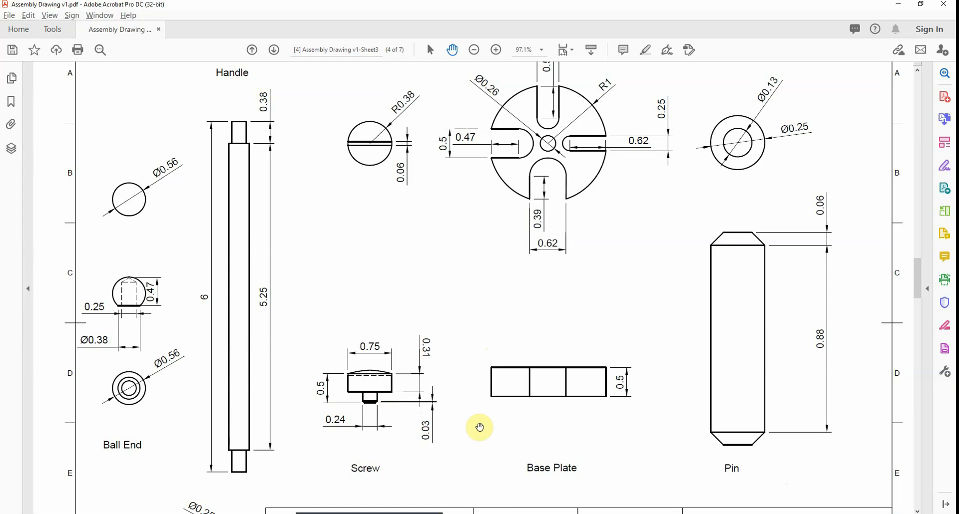
key("alt+Tab")
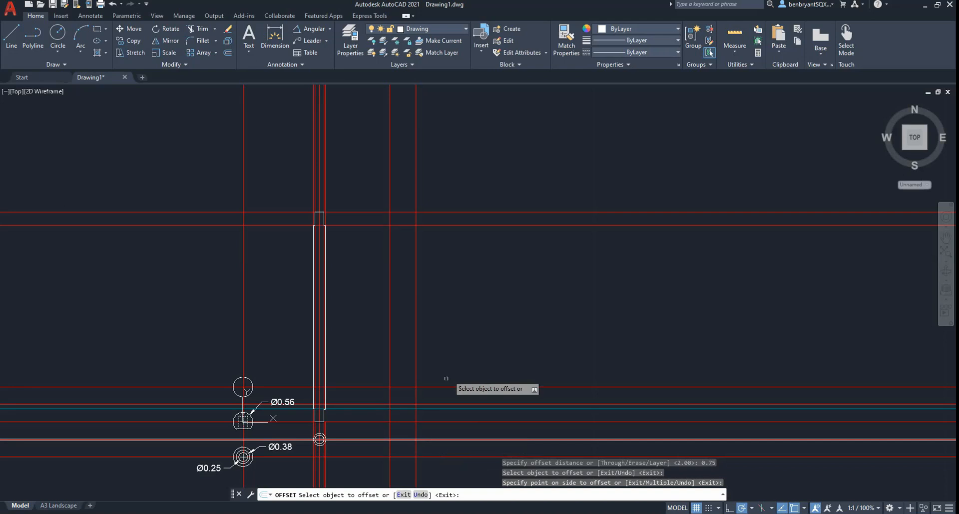
key("Escape")
type("o")
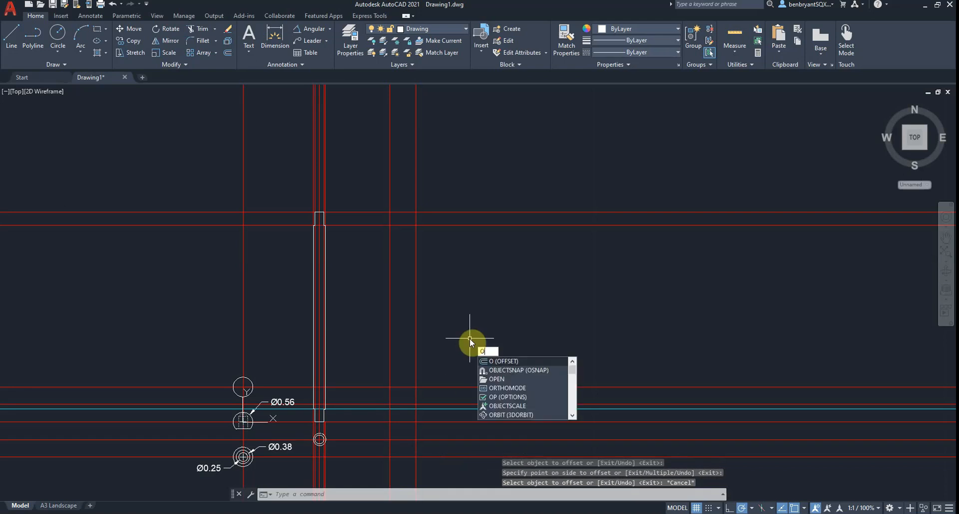
key("Return")
type("0.38")
key("Return")
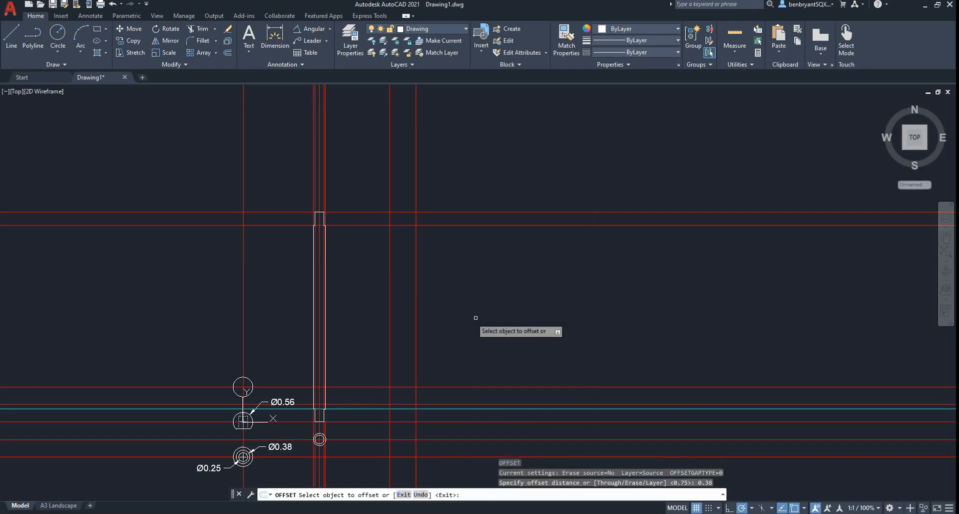
left_click(389, 367)
key("Escape")
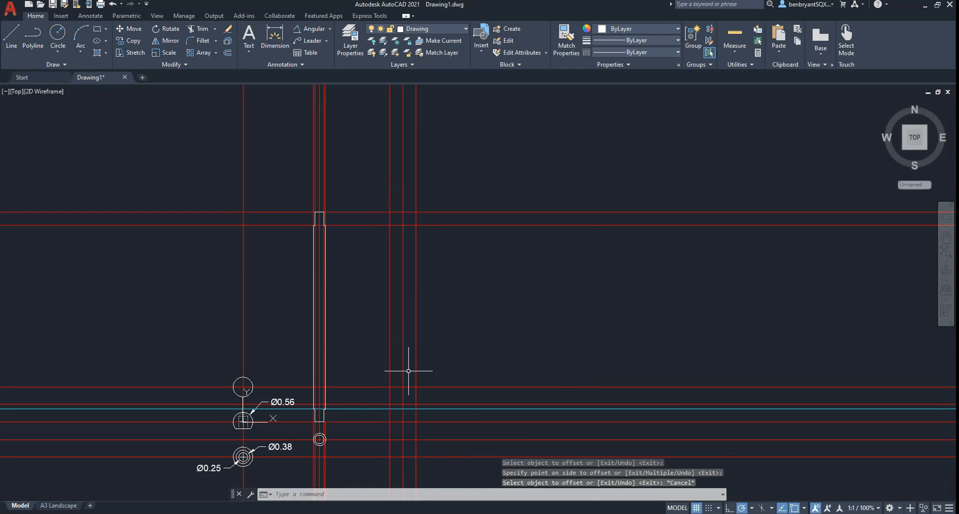
- Move the handle's two end-view circles straight down onto the horizontal centre line of the ball end's lowest view
scroll(406, 395, "up", 5)
scroll(434, 264, "down", 2)
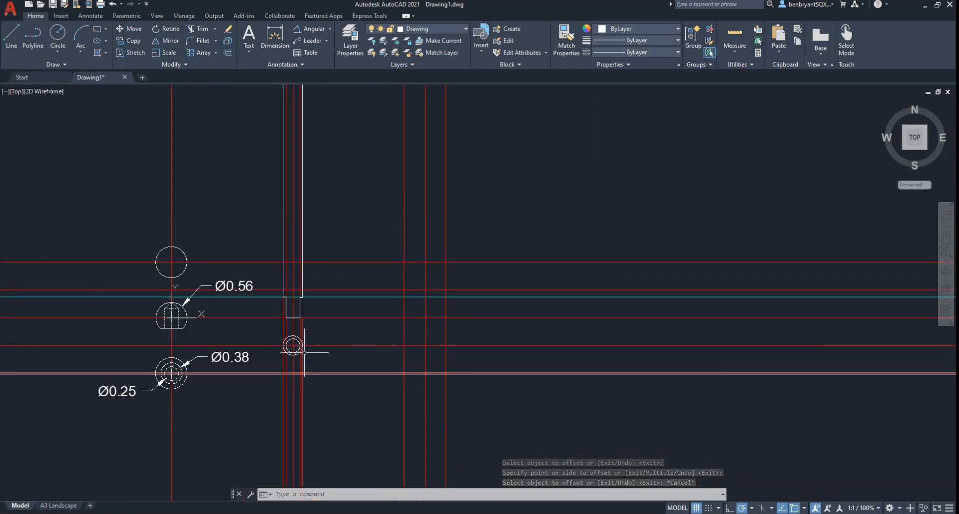
scroll(298, 374, "up", 5)
scroll(290, 324, "down", 2)
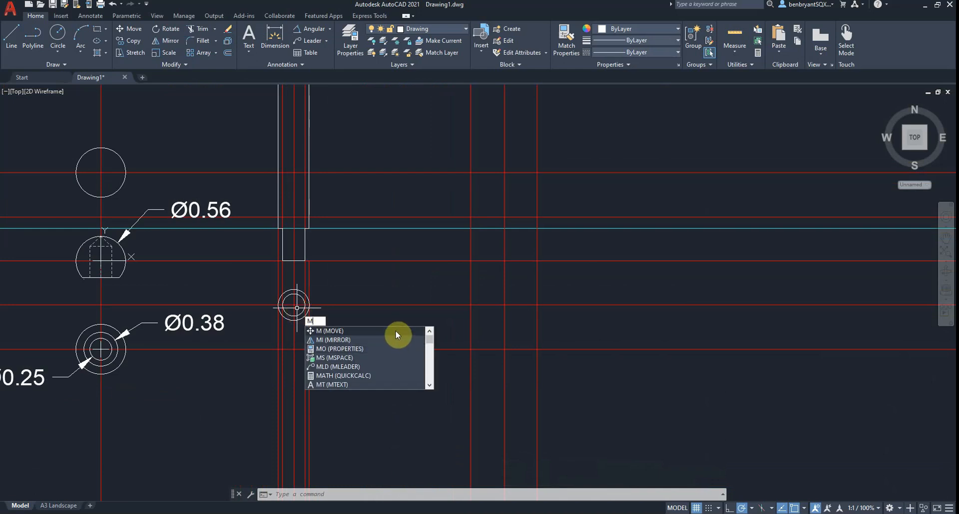
key("Return")
left_click(233, 267)
left_click(346, 324)
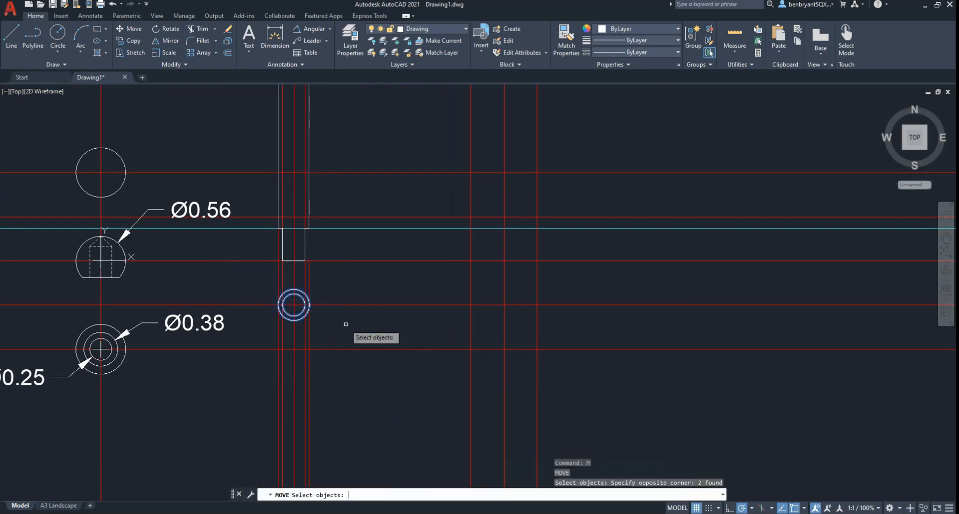
key("Return")
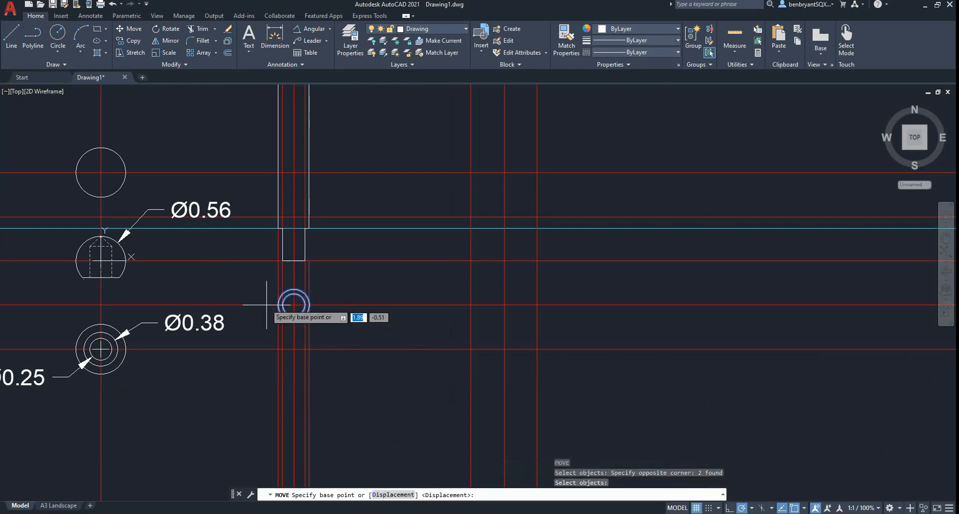
left_click(294, 305)
left_click(294, 349)
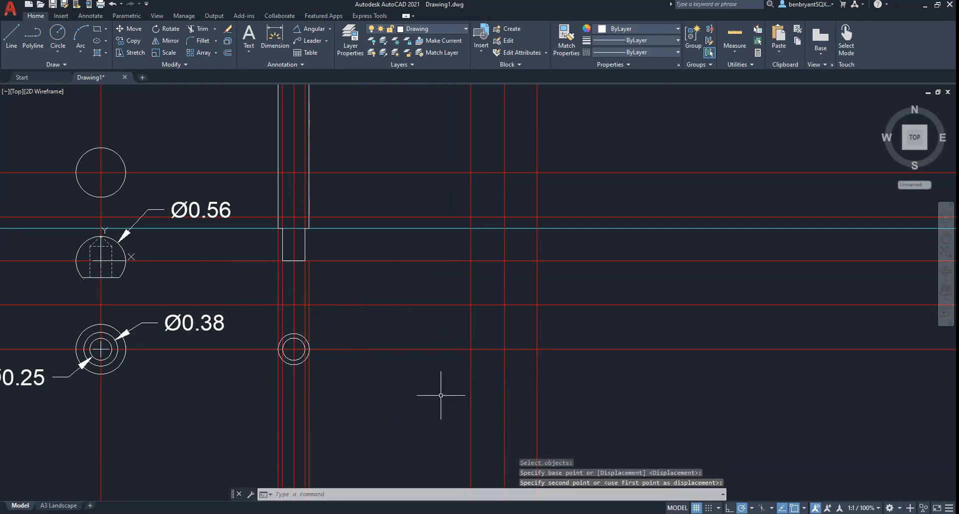
key("Escape")
- Check the PDF's screw dimensions, then in AutoCAD draw a 0.38 radius circle where the screw's centre line crosses the lowest construction line
scroll(461, 378, "down", 2)
middle_click_drag(507, 320, 432, 401)
scroll(433, 393, "down", 2)
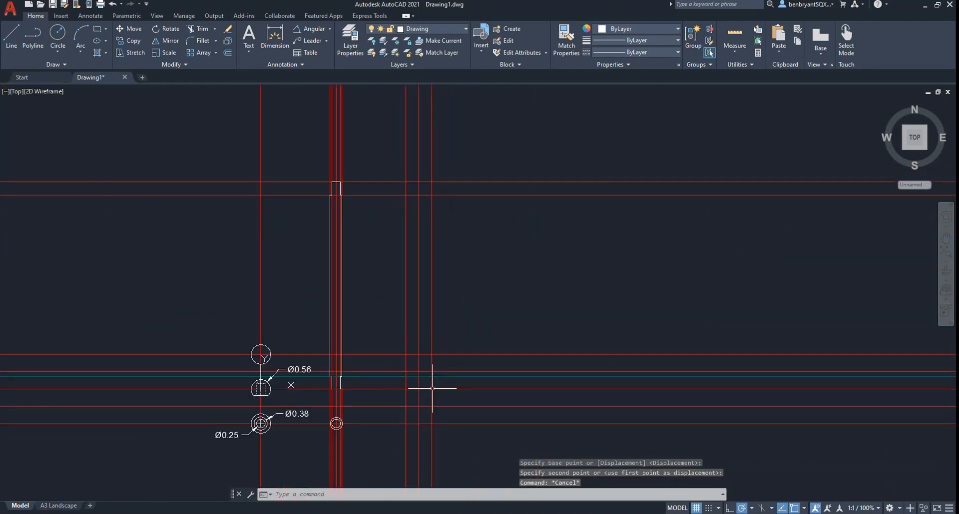
key("alt+Tab")
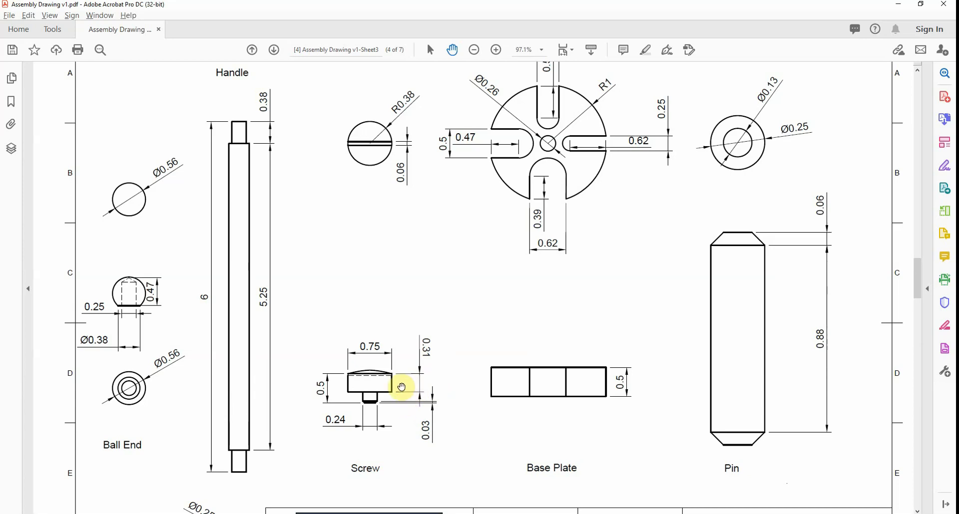
key("alt+Tab")
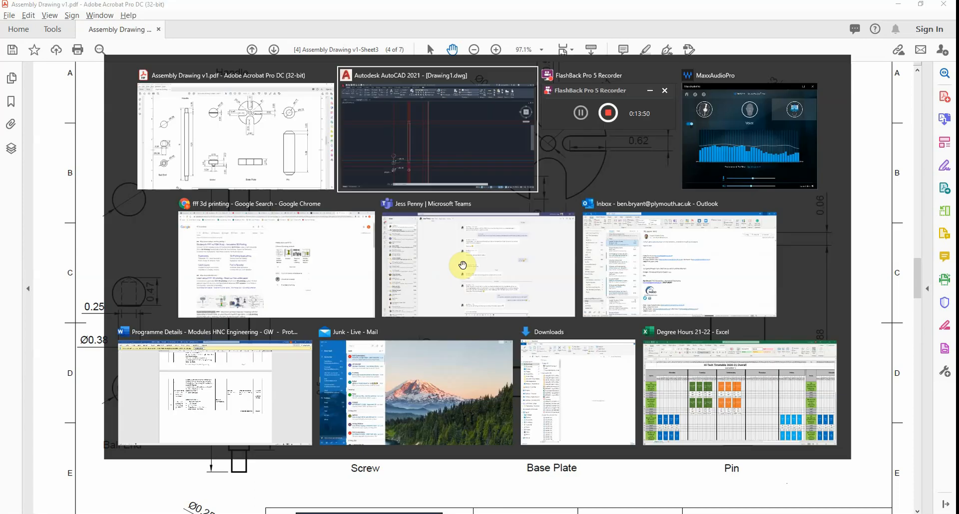
scroll(452, 385, "up", 4)
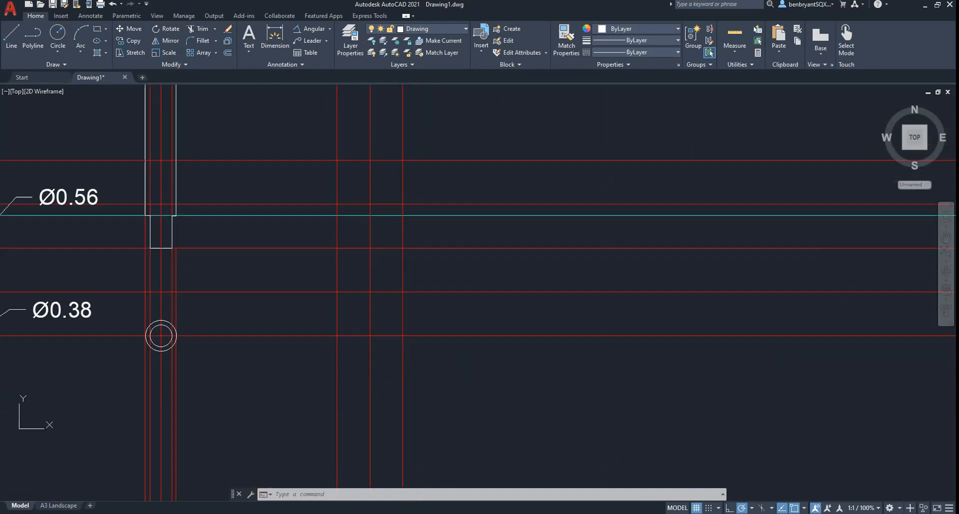
key("Return")
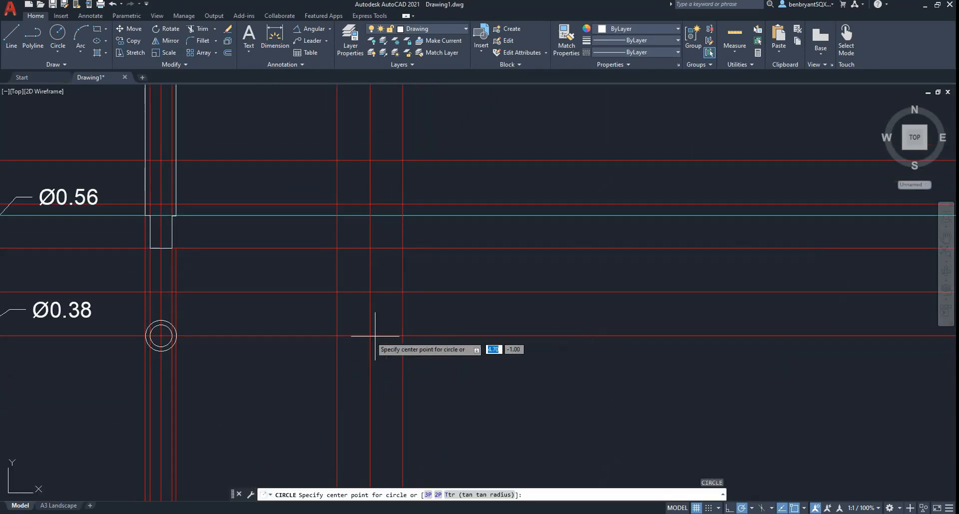
left_click(370, 336)
type("0.3")
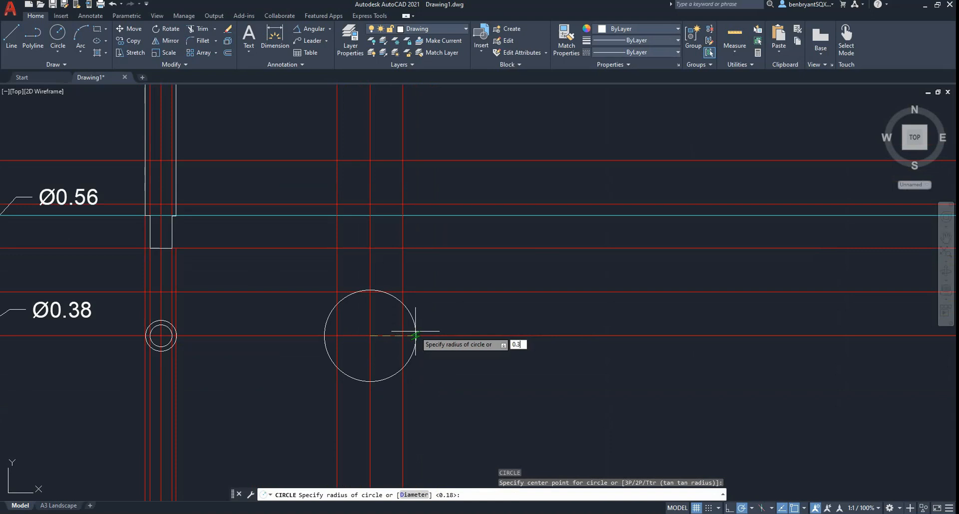
type("8")
key("Return")
- Check the slot width in the PDF, then in AutoCAD offset the circle's horizontal centre line 0.03 above and below
key("alt+Tab")
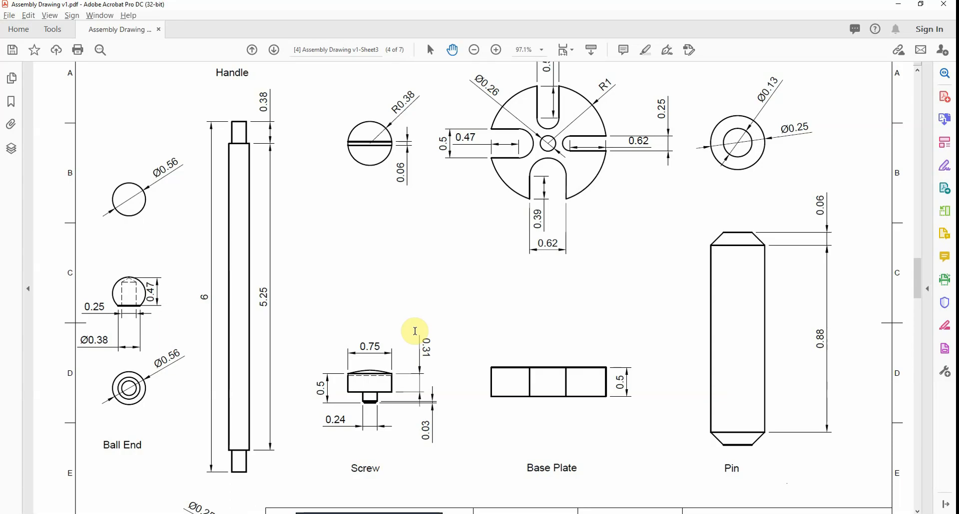
key("alt+Tab")
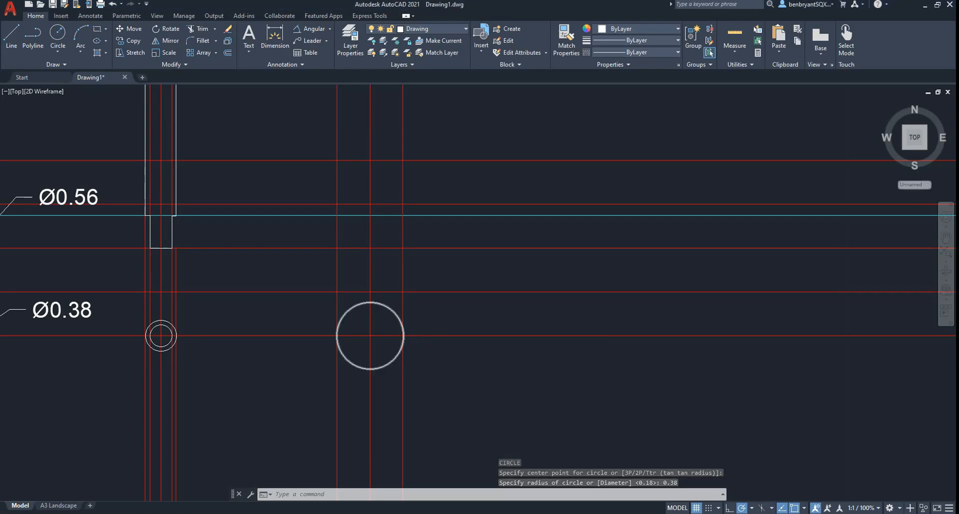
scroll(399, 345, "up", 2)
type("of")
key("Return")
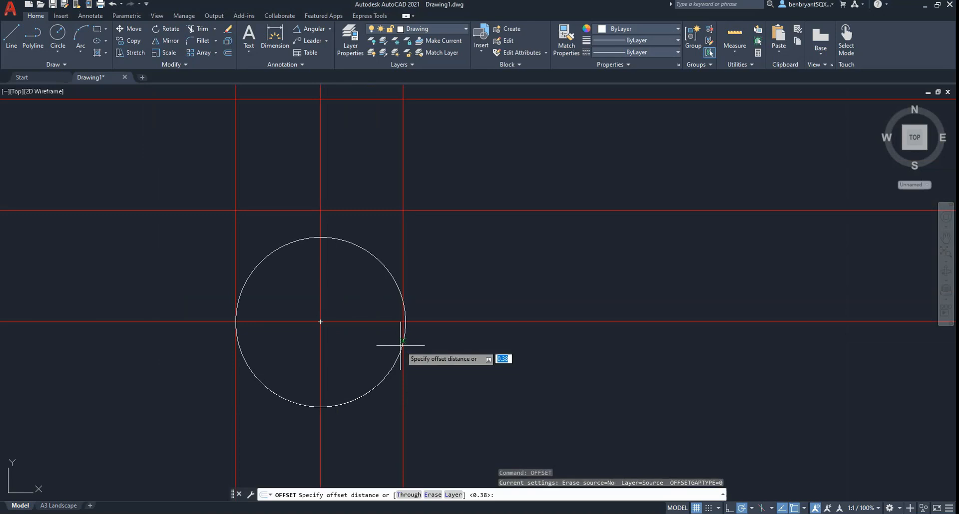
key("alt+Tab")
key("alt+Tab")
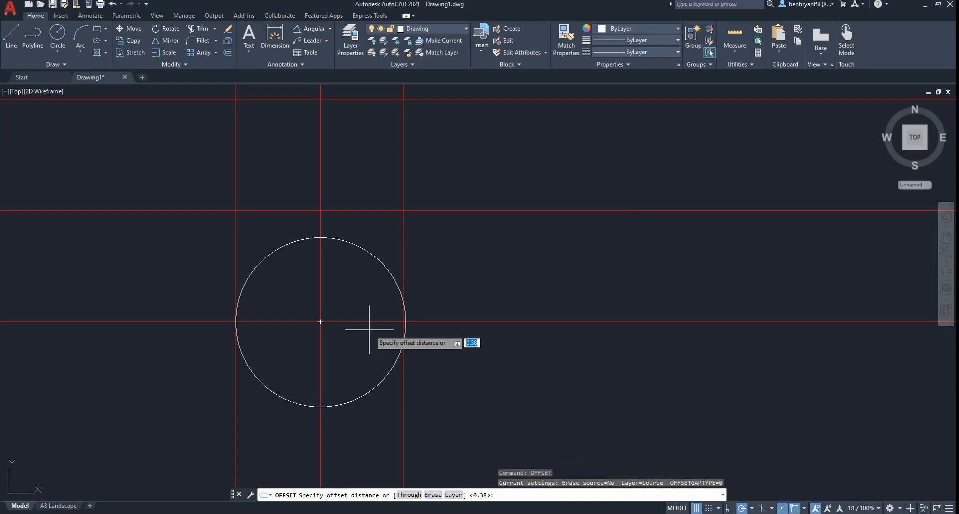
type("0.03")
key("Return")
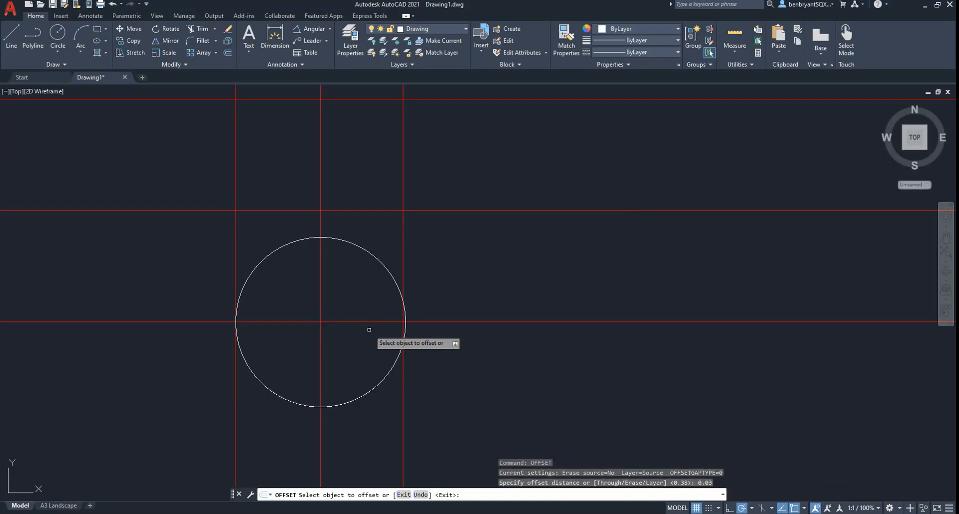
left_click(366, 321)
left_click(367, 313)
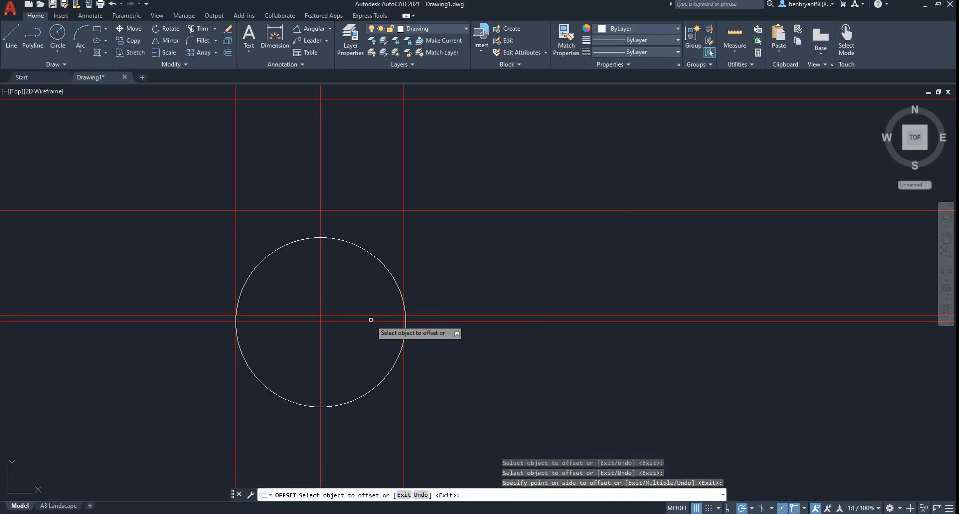
left_click(366, 321)
left_click(370, 344)
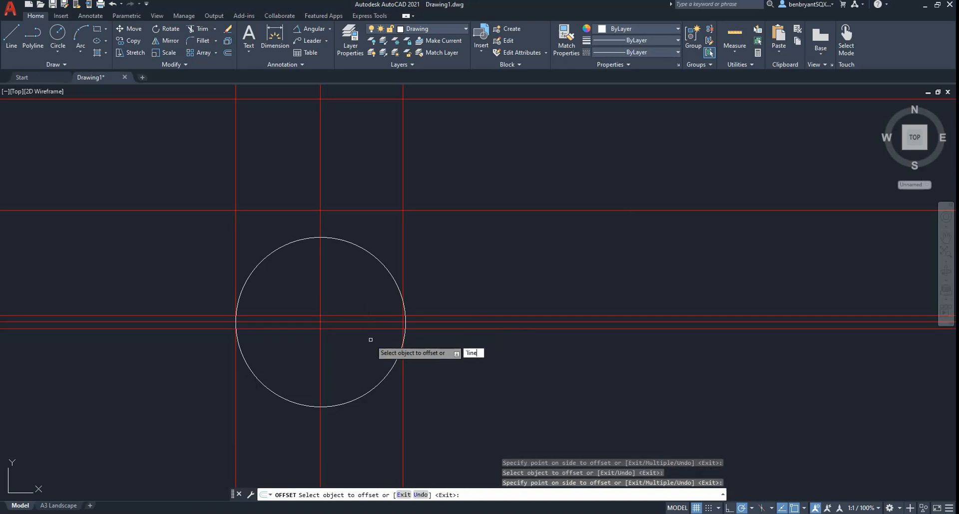
key("Return")
key("Escape")
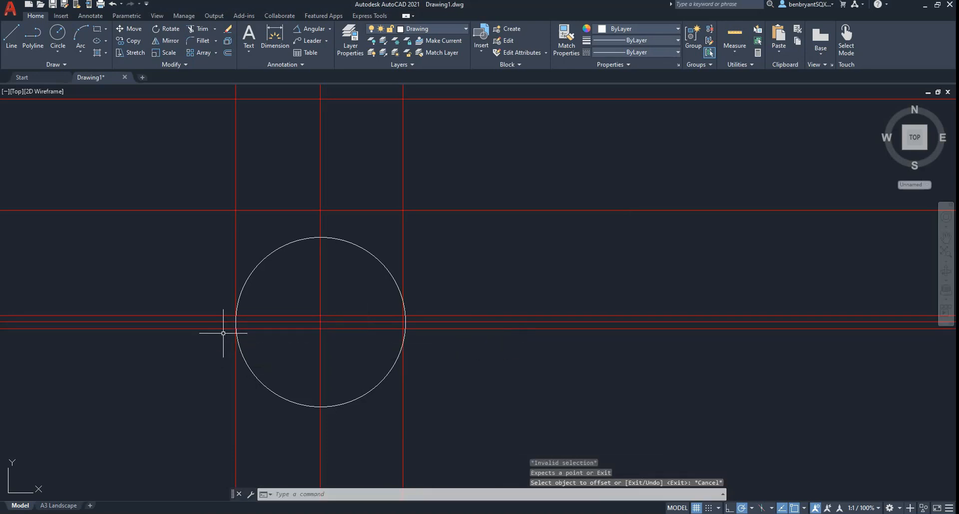
- Draw the slot's two horizontal edges across the screw's circle, tracing the construction lines just above and below its centre
type("line")
key("Return")
left_click(236, 315)
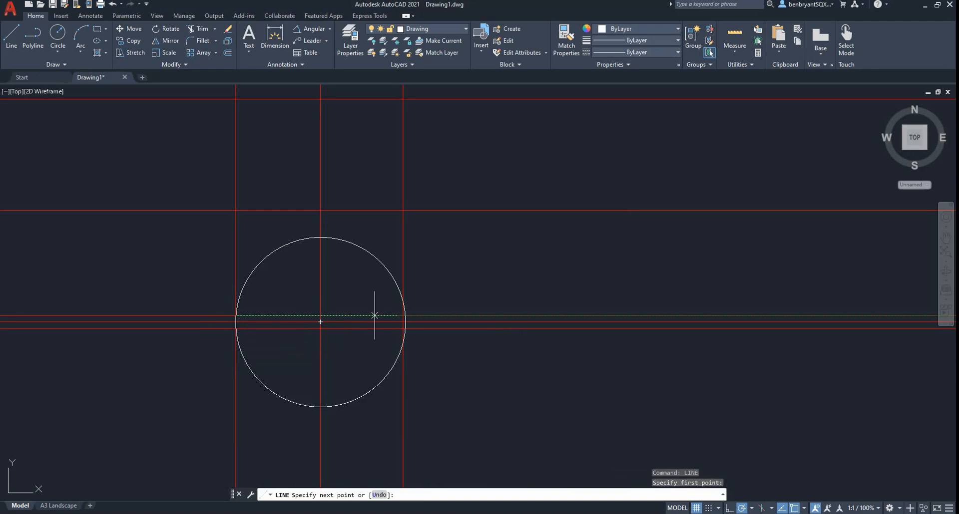
left_click(404, 315)
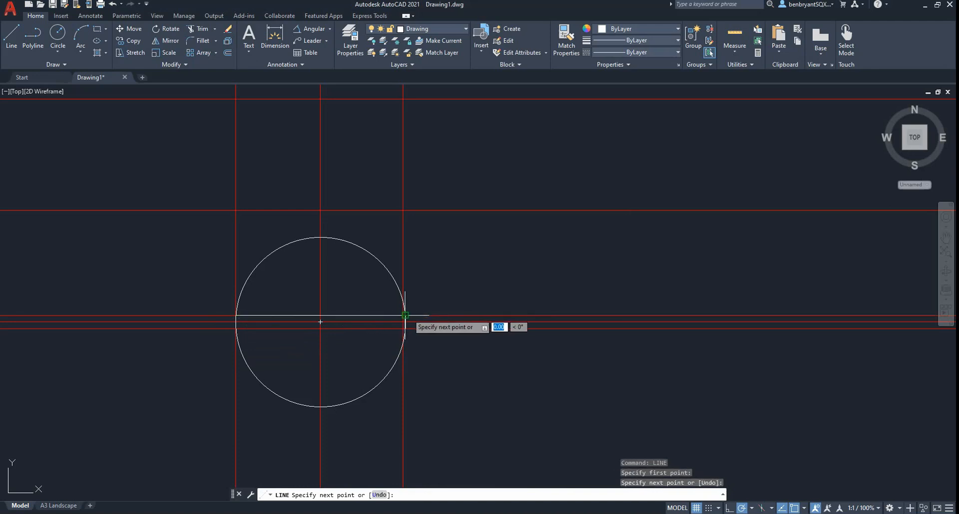
key("Return")
key("Return")
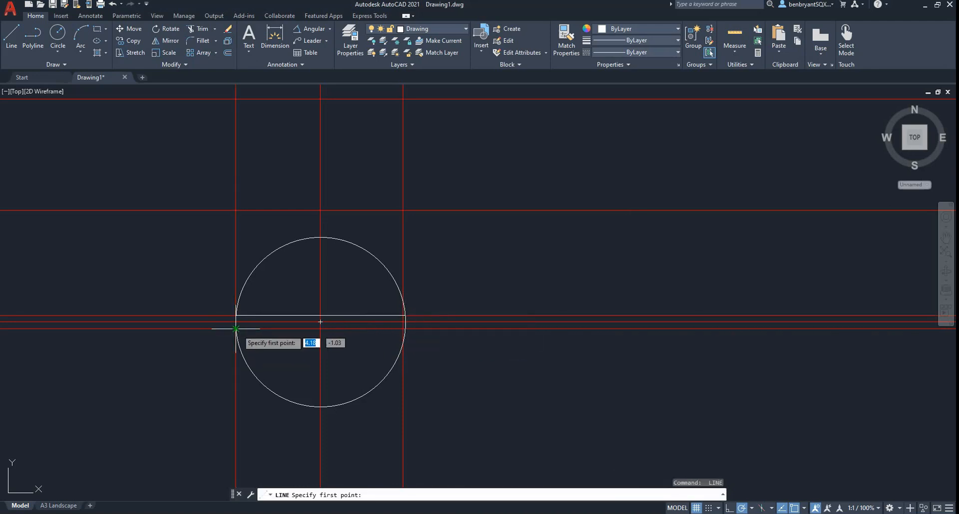
left_click(237, 328)
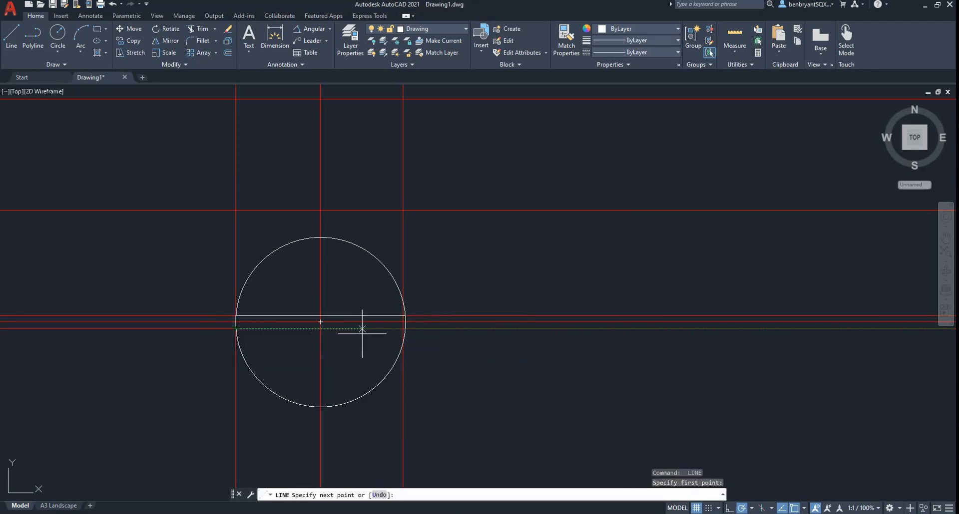
left_click(402, 329)
right_click(456, 362)
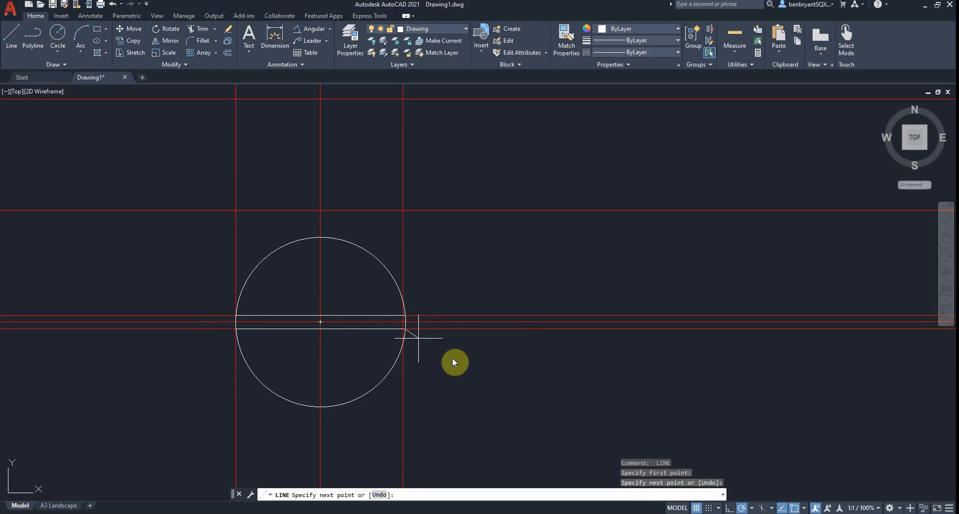
scroll(407, 385, "up", 3)
scroll(399, 384, "down", 5)
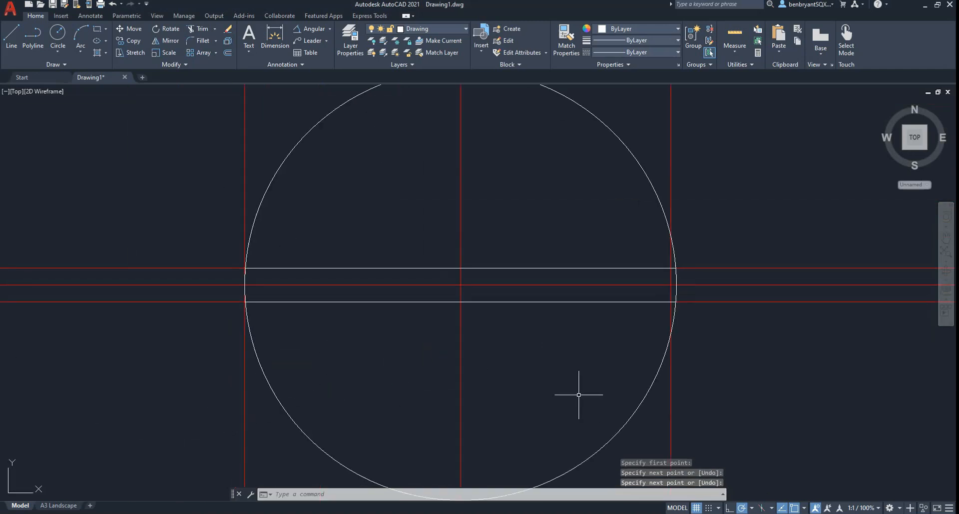
- Delete the vertical construction line near the right edge of the screw's circle
middle_click_drag(492, 251, 460, 369)
scroll(460, 368, "down", 2)
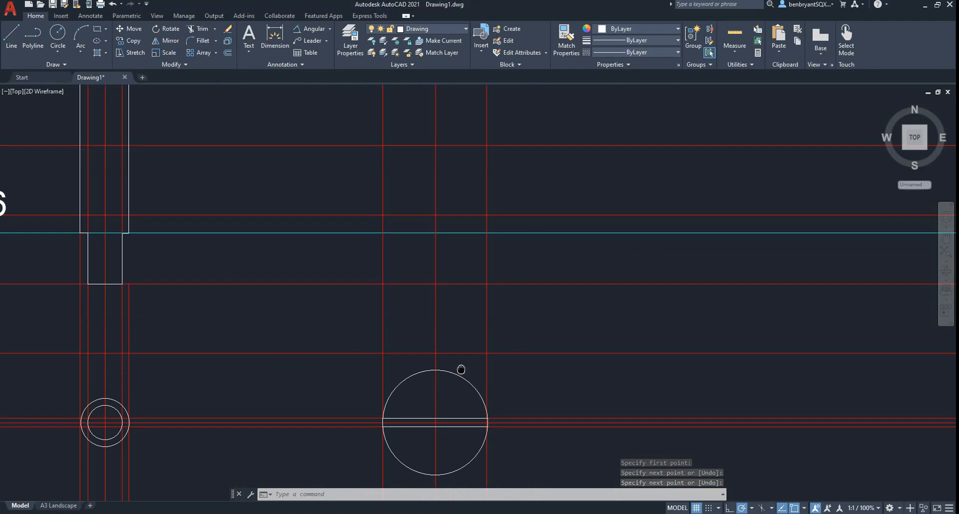
left_click(487, 313)
scroll(505, 379, "up", 6)
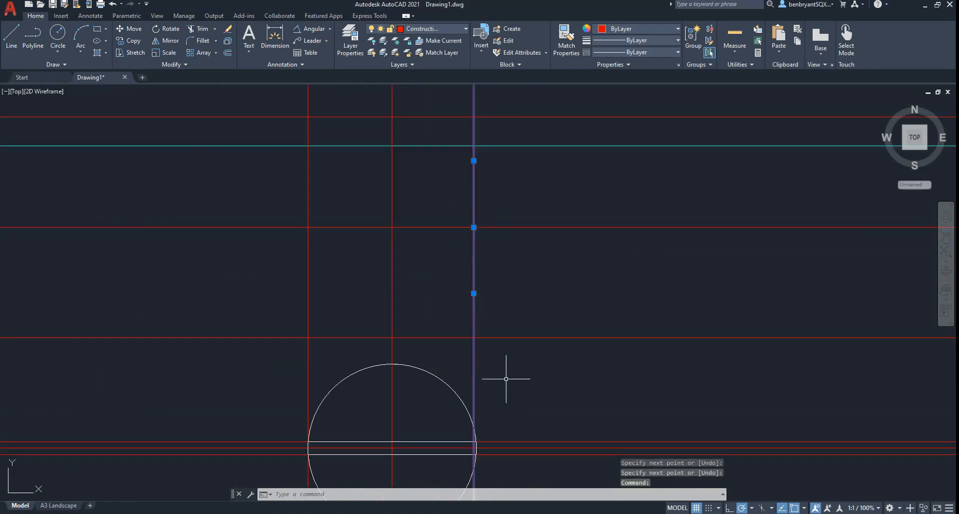
middle_click_drag(505, 358, 493, 240)
scroll(454, 375, "down", 2)
key("Escape")
scroll(454, 375, "up", 2)
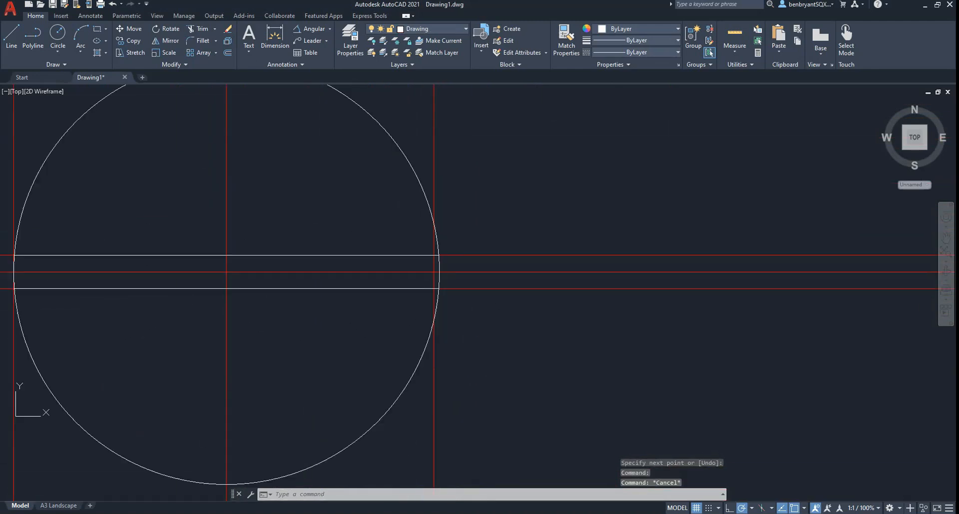
scroll(438, 282, "down", 4)
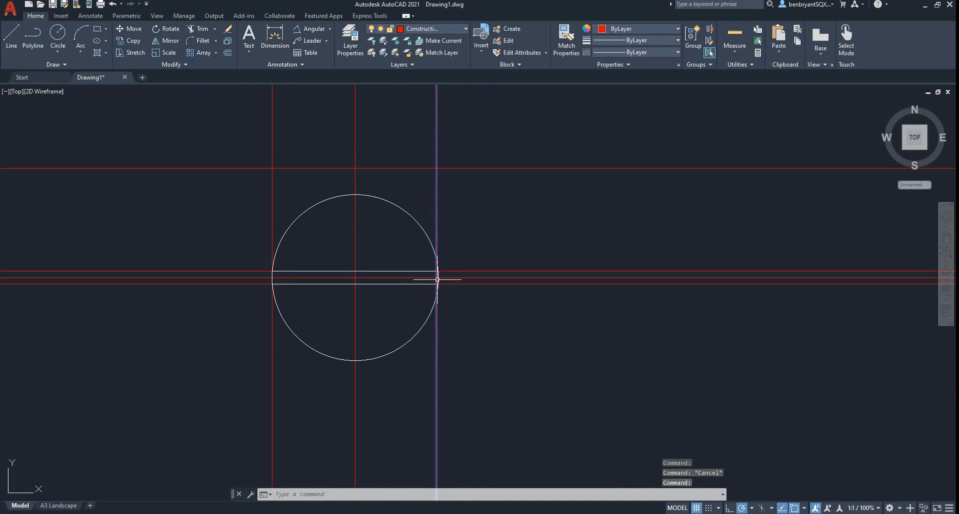
middle_click_drag(440, 205, 428, 380)
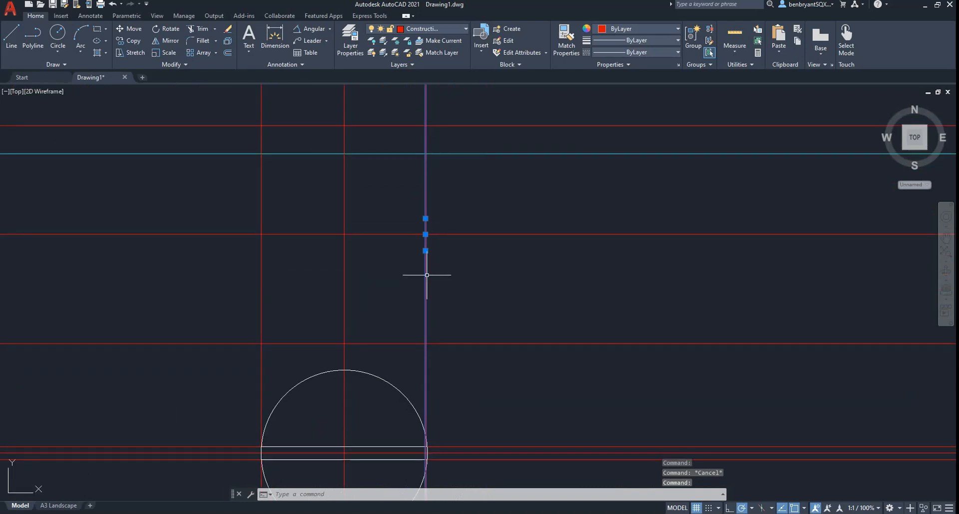
key("Delete")
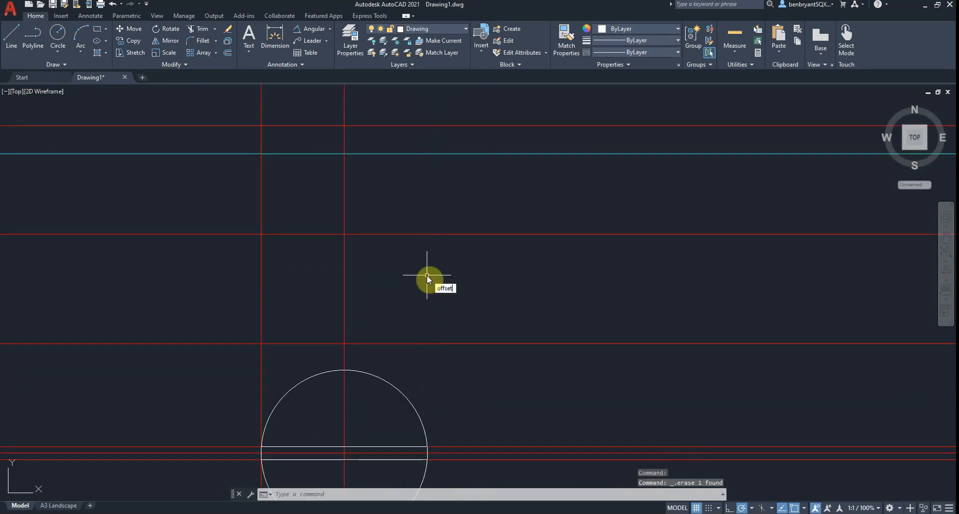
- Offset the screw's vertical centre line 0.38 to the right
key("Return")
type("0.38")
key("Return")
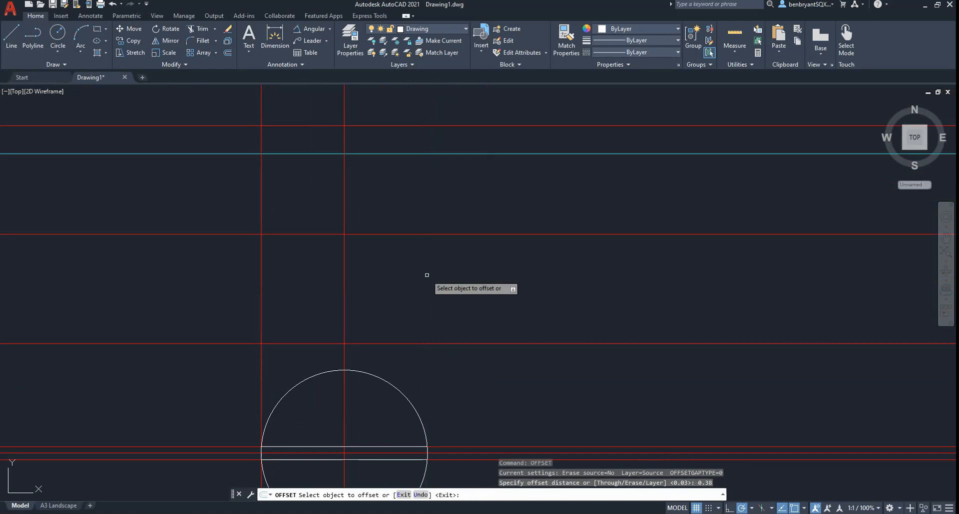
left_click(346, 304)
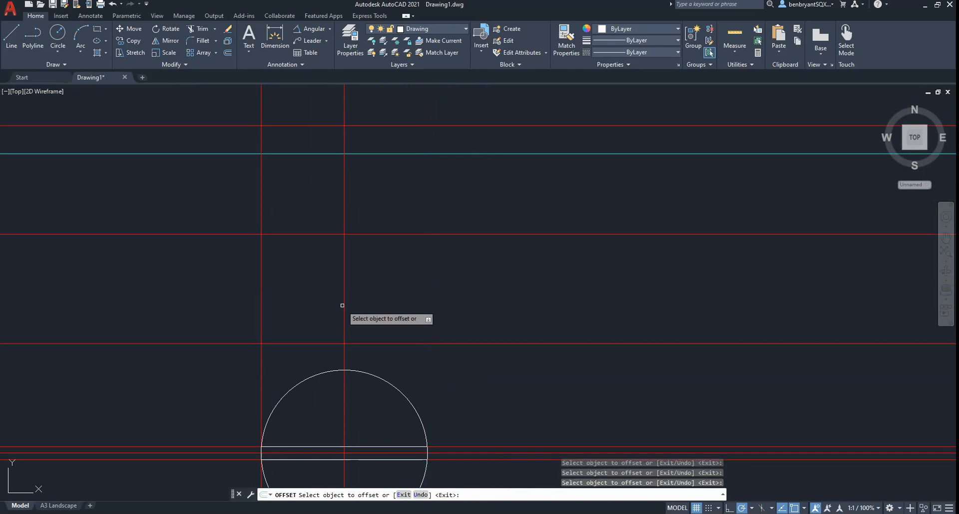
left_click(343, 306)
left_click(439, 340)
key("Escape")
scroll(473, 384, "up", 5)
scroll(462, 359, "down", 10)
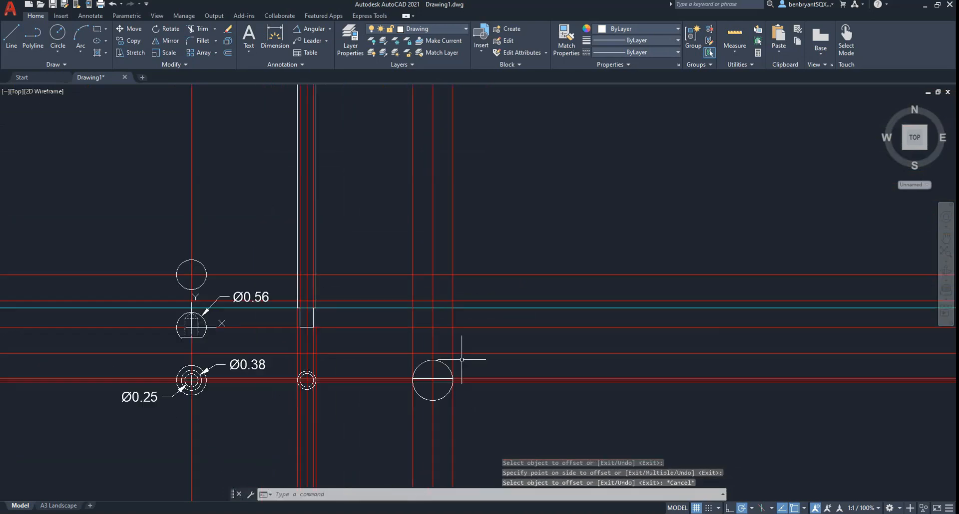
- Check the screw's overall height in the PDF, then in AutoCAD offset the horizontal line through the ball end's uppermost circle 0.5 upward
middle_click_drag(450, 308, 426, 414)
key("alt")
scroll(506, 270, "up", 2)
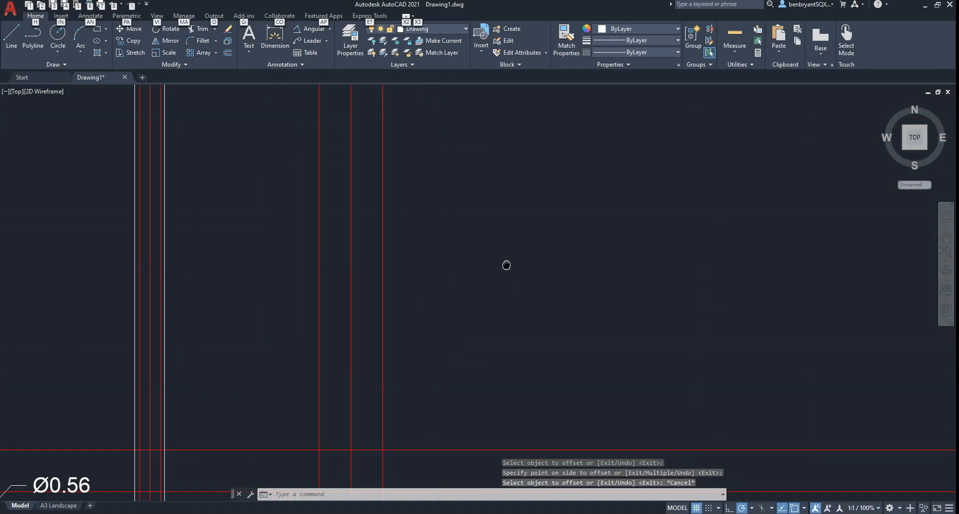
middle_click_drag(507, 265, 542, 170)
scroll(477, 405, "up", 2)
middle_click_drag(476, 406, 546, 261)
scroll(546, 263, "down", 4)
key("alt+Tab")
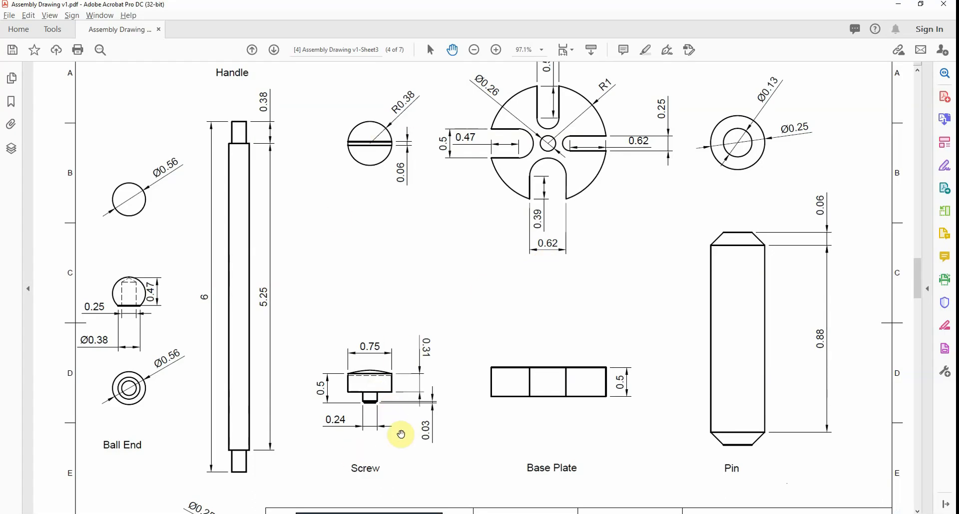
key("alt+Tab")
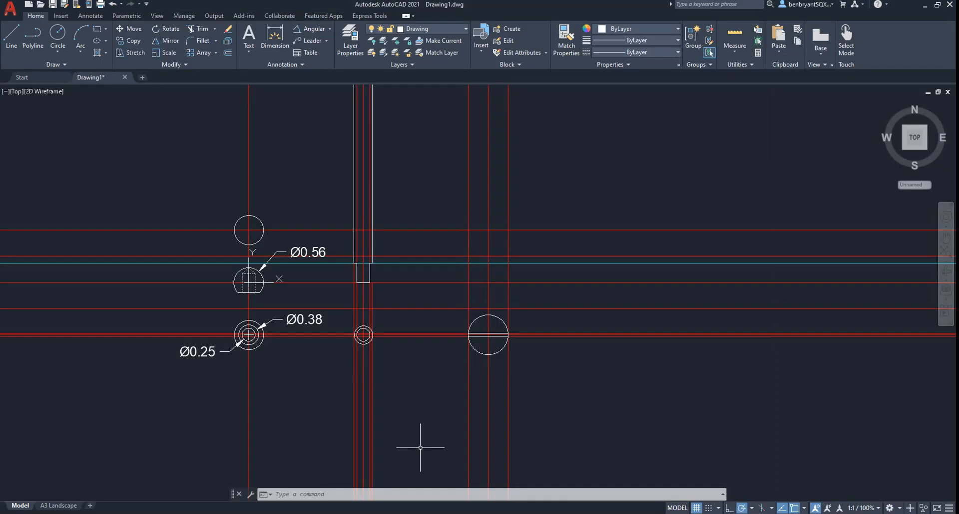
scroll(509, 219, "up", 4)
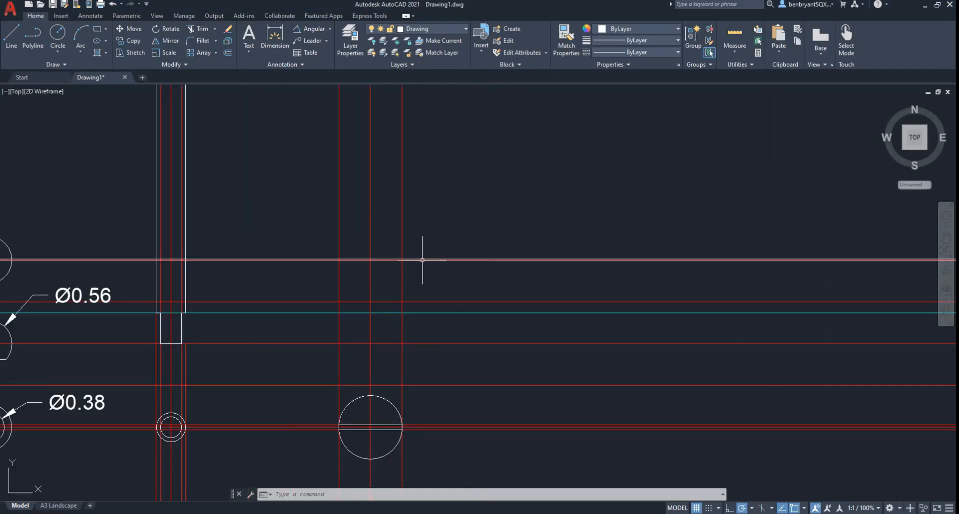
key("Return")
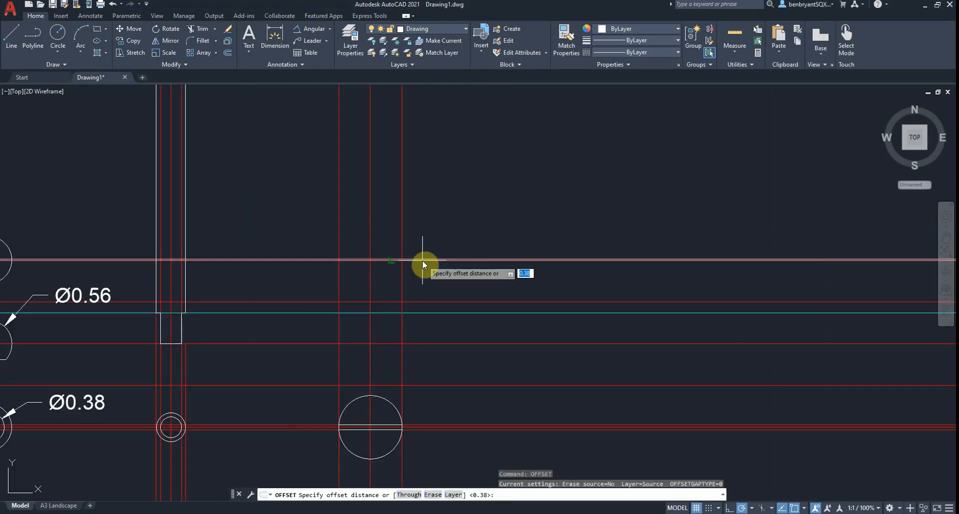
type("0.5")
key("Return")
left_click(422, 261)
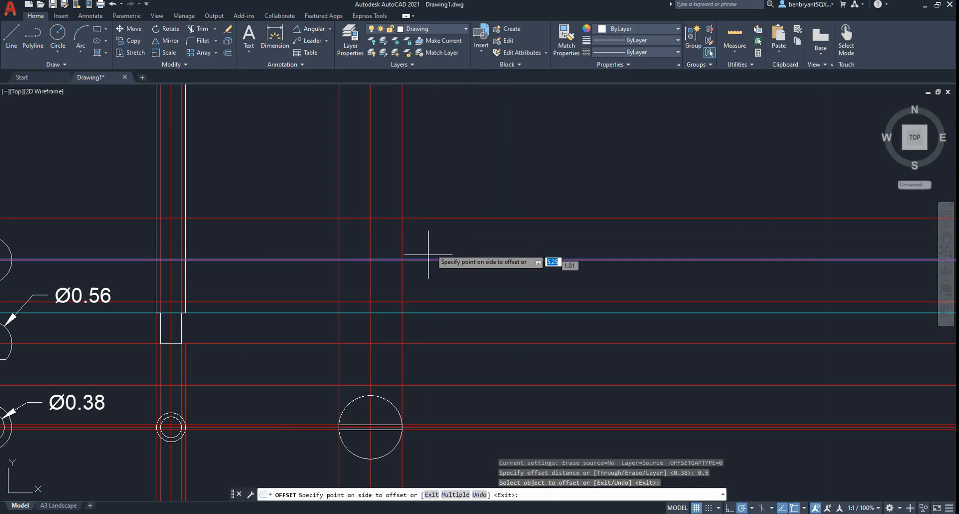
left_click(437, 228)
key("Escape")
- Look up the width of the screw's stem in the PDF assembly drawing and return to AutoCAD
key("alt+Tab")
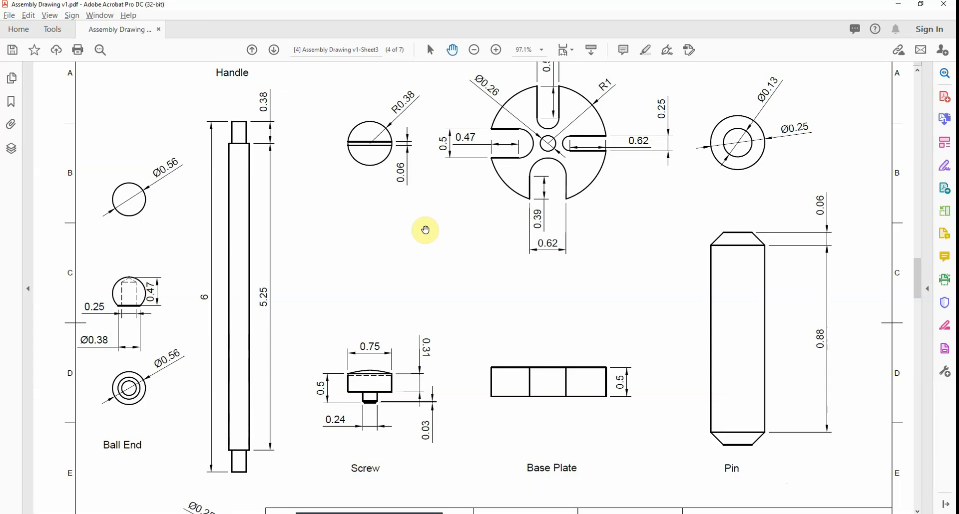
key("alt+Tab")
key("alt+Tab")
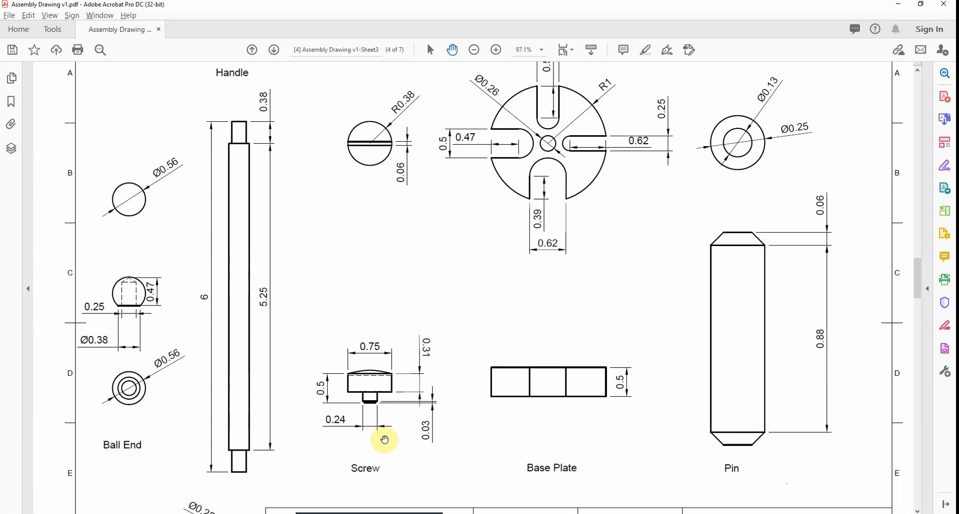
key("alt+Tab")
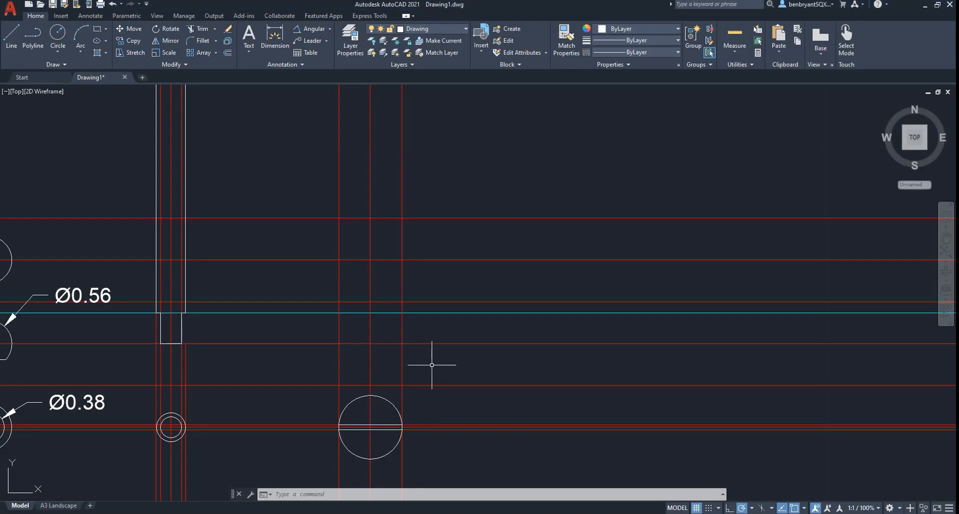
type("0")
key("Return")
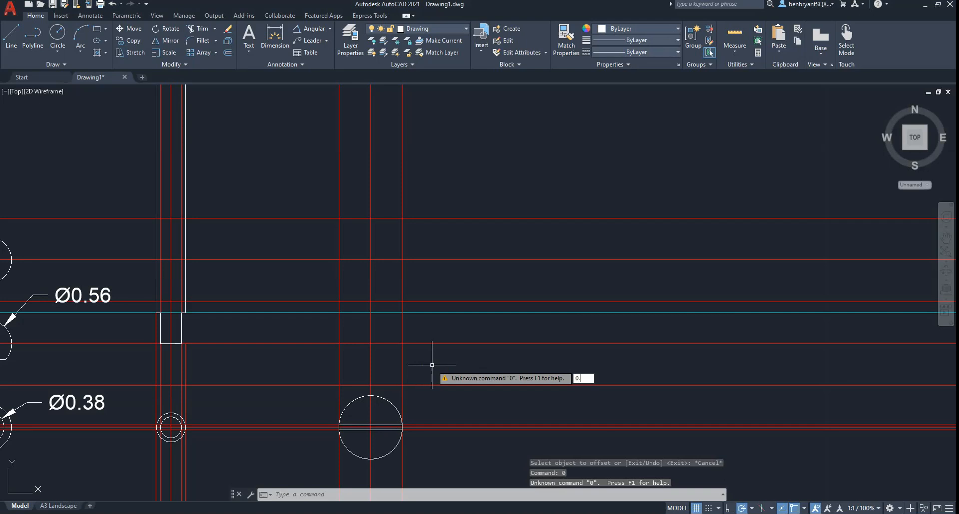
type("0.12")
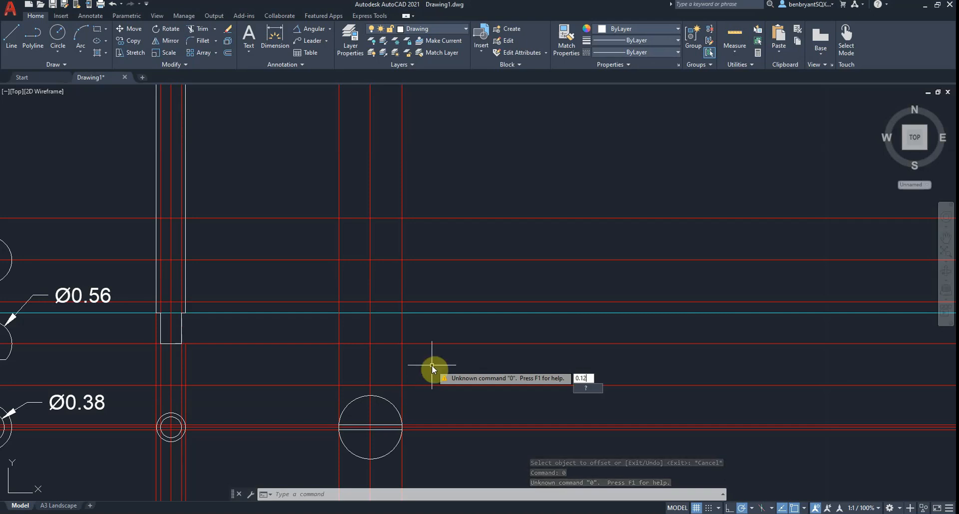
key("Escape")
key("Escape")
- Offset the screw's vertical centre line 0.12 to each side for the stem's edges
type("0")
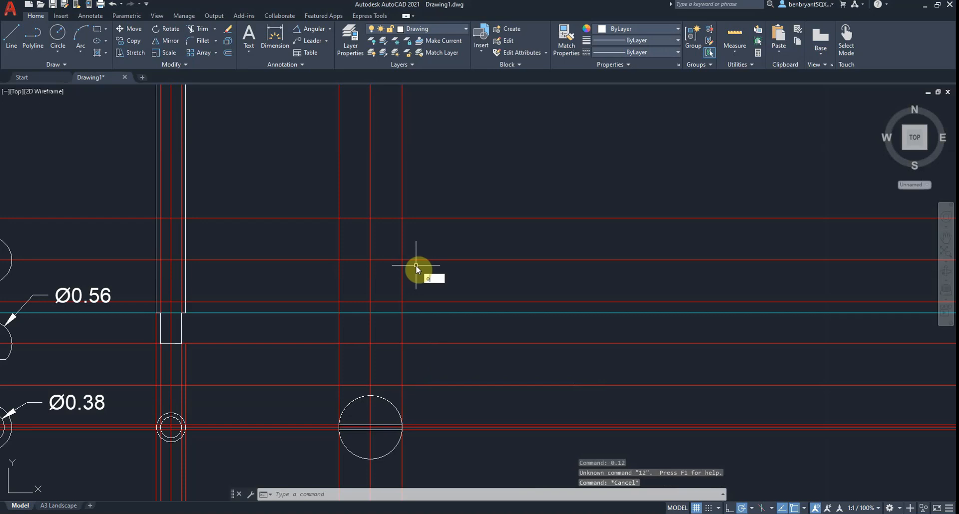
key("Return")
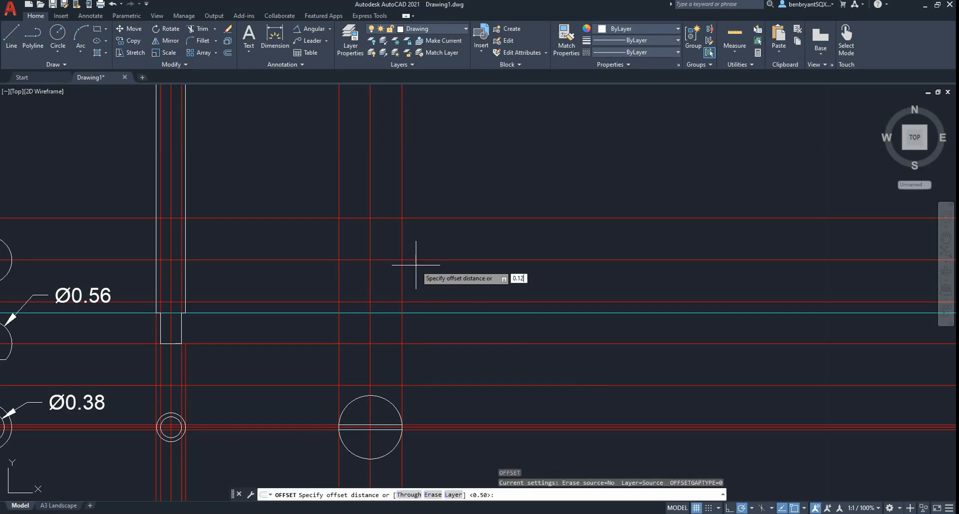
key("Return")
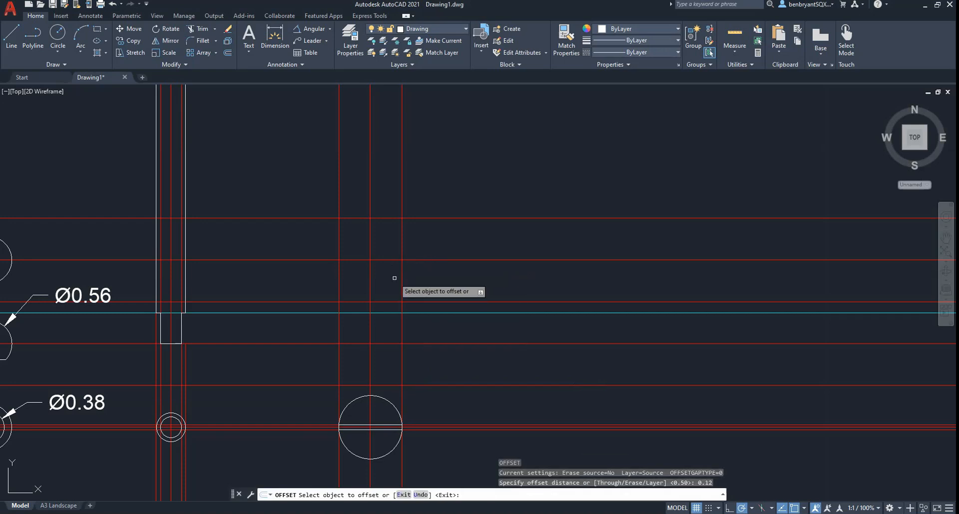
left_click(369, 184)
left_click(364, 184)
left_click(370, 184)
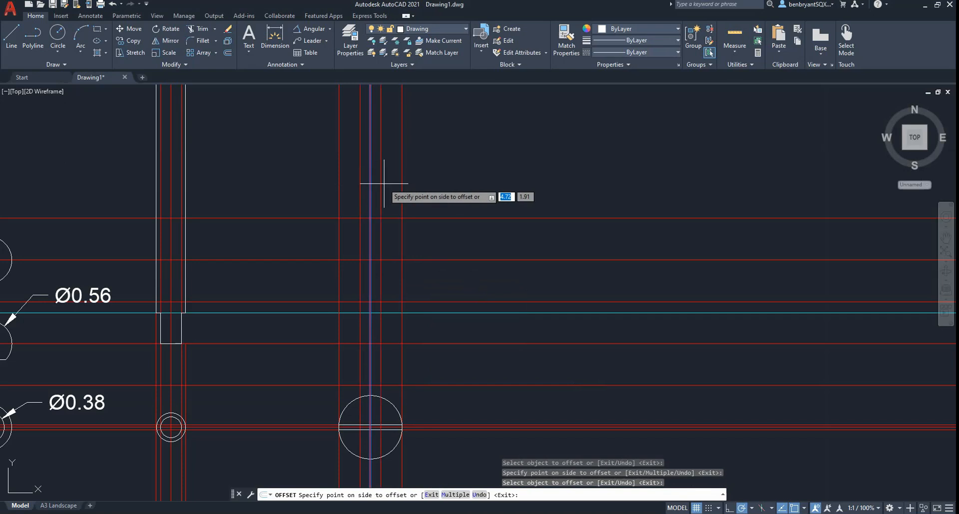
left_click(384, 184)
key("Escape")
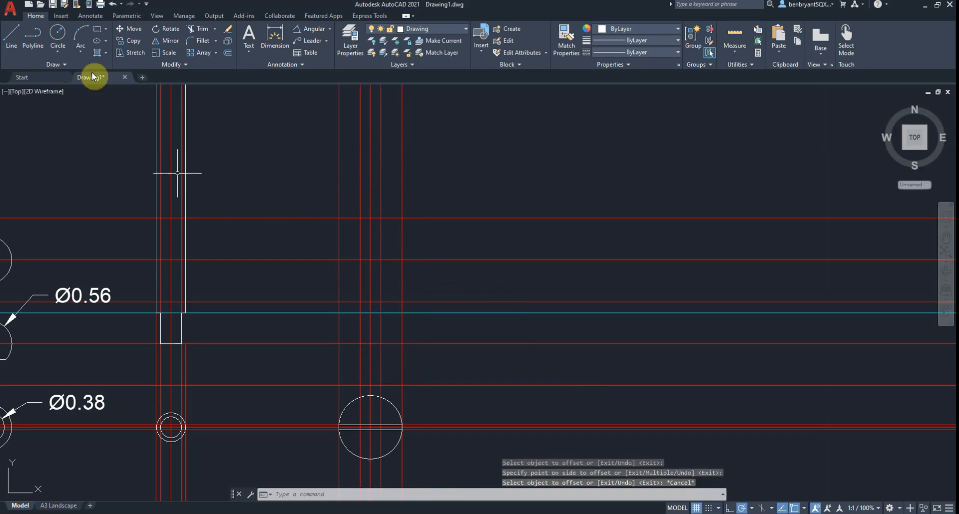
- Look up the height of the screw's head in the PDF assembly drawing and return to AutoCAD
left_click(15, 36)
left_click(339, 218)
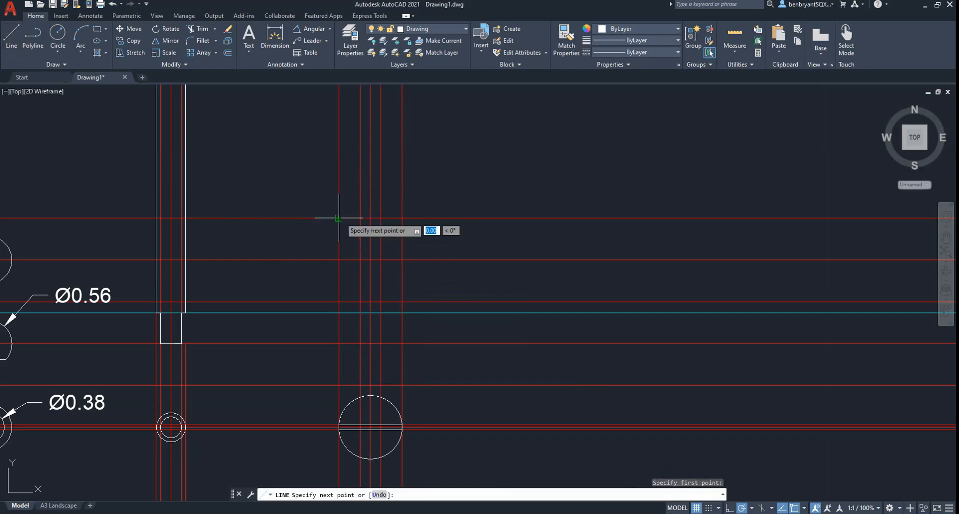
key("alt+Tab")
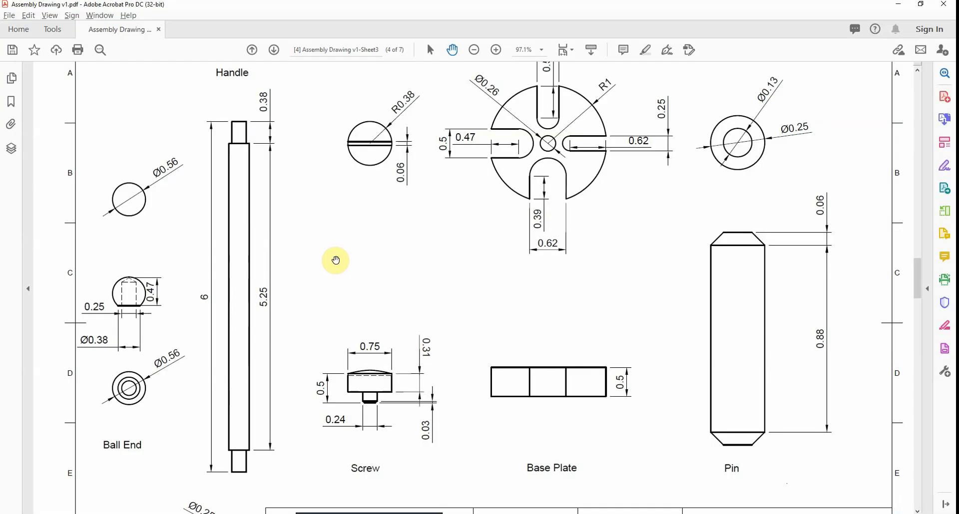
key("alt+Tab")
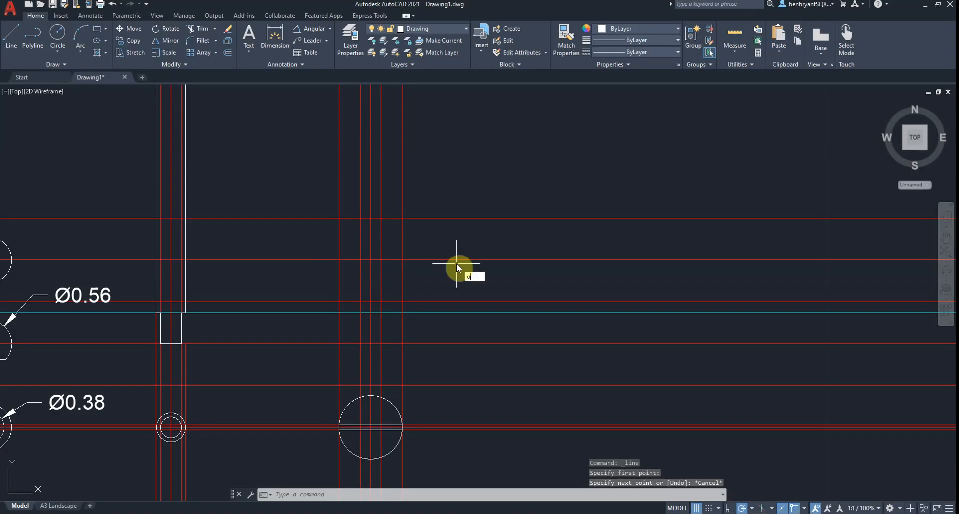
- Offset the screw's uppermost horizontal construction line 0.31 downward for the underside of the head
key("Return")
type("0.3")
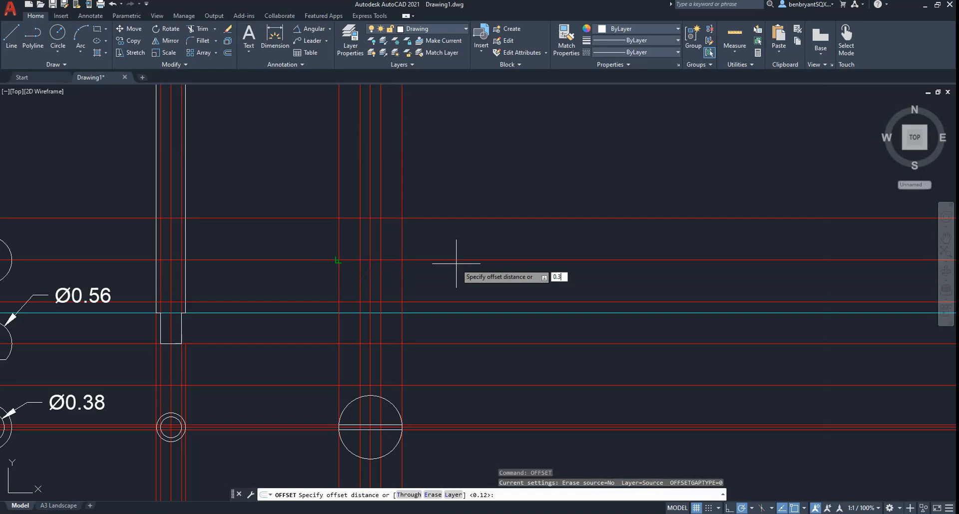
type("1")
key("Return")
left_click(446, 218)
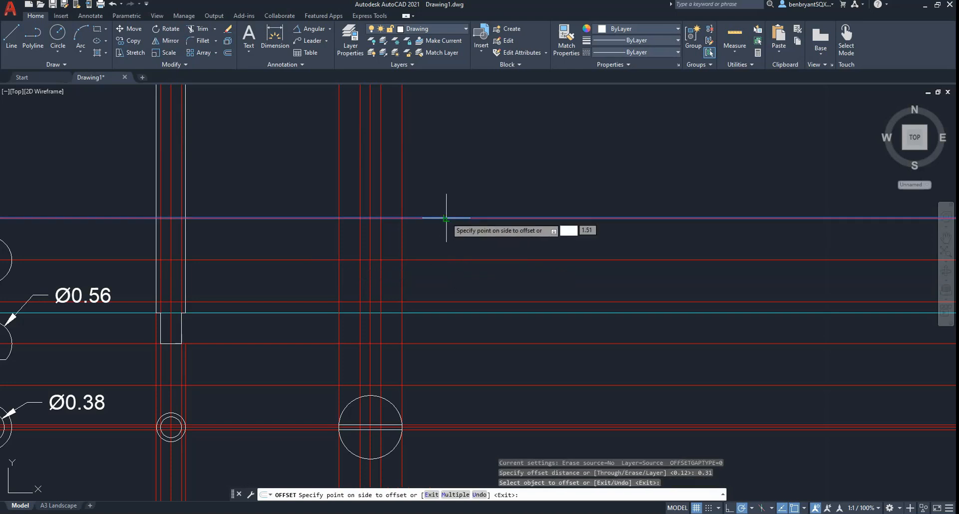
left_click(440, 284)
key("Escape")
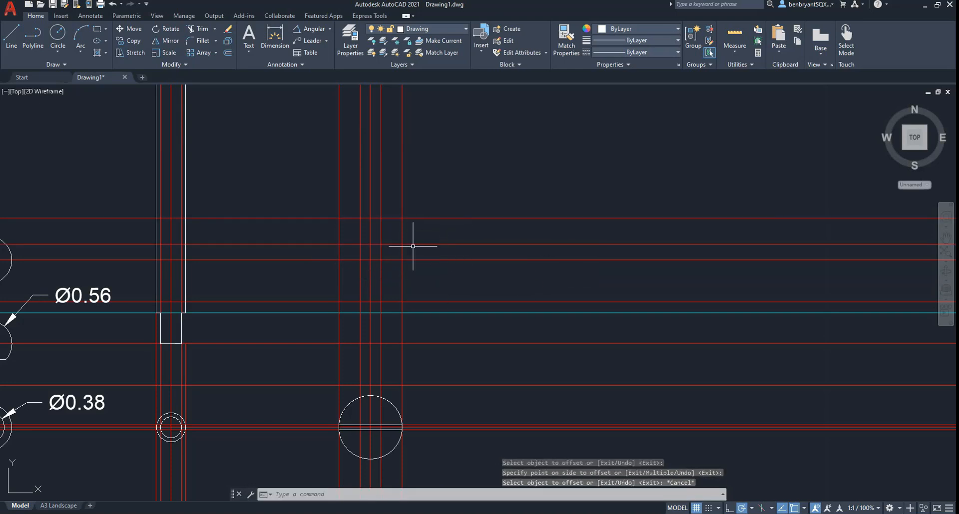
- Draw the screw's closed T-shaped front outline of head and stem with lines through the construction line intersections
left_click(11, 34)
left_click(338, 219)
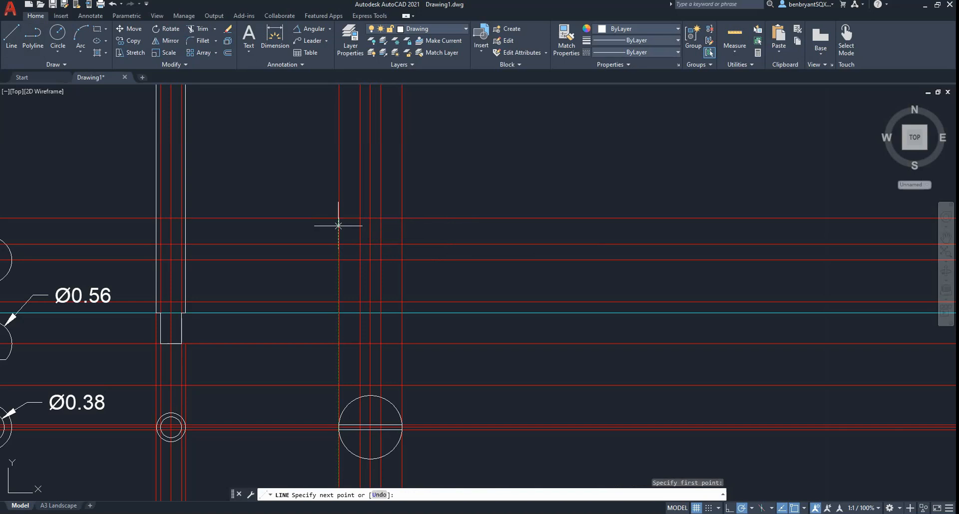
left_click(338, 245)
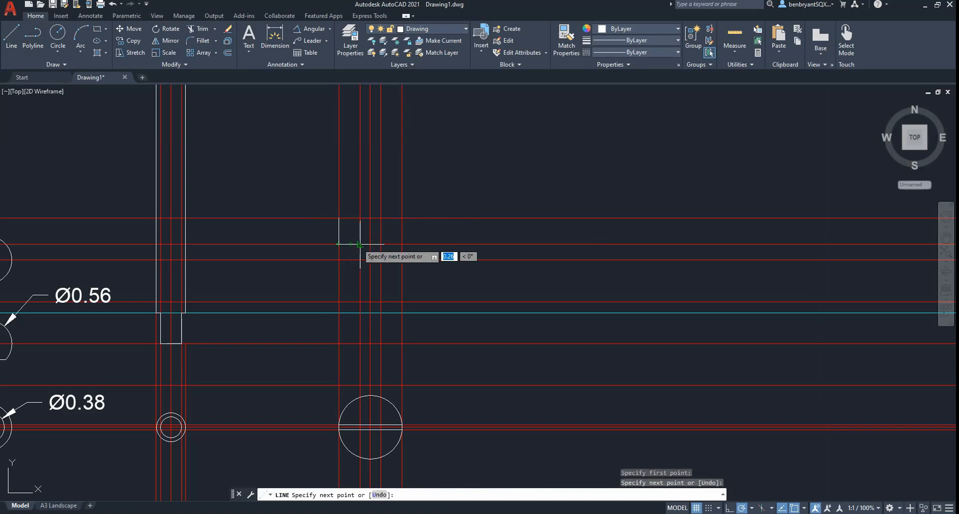
left_click(360, 244)
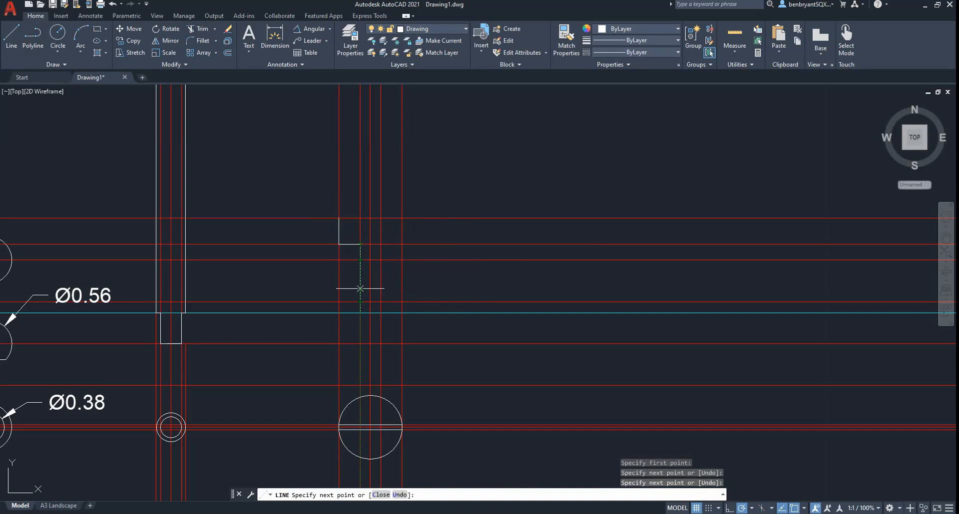
left_click(360, 260)
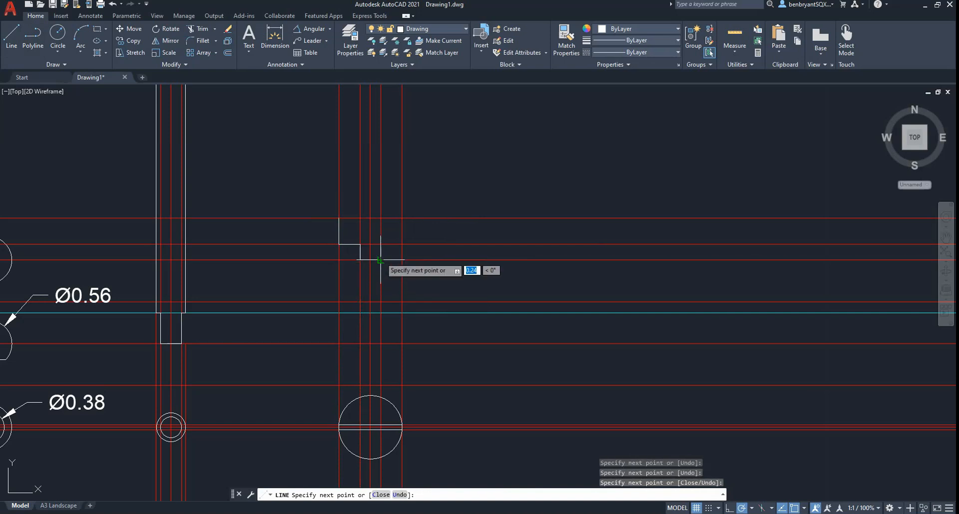
left_click(380, 259)
left_click(381, 244)
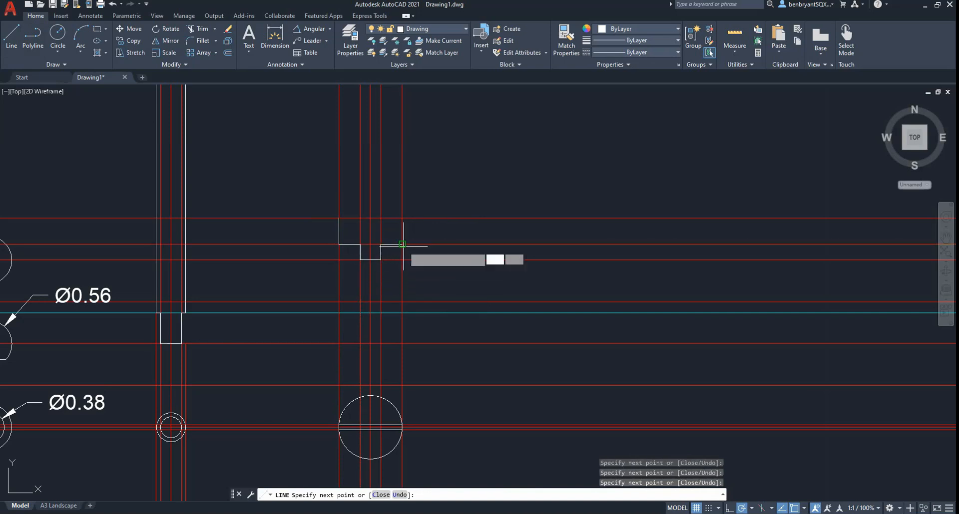
left_click(402, 244)
left_click(402, 218)
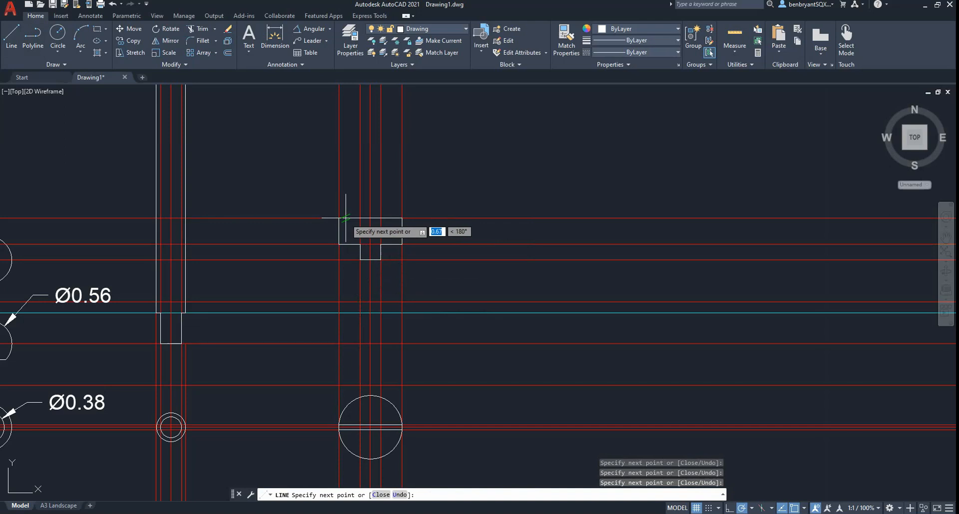
left_click(339, 218)
key("Escape")
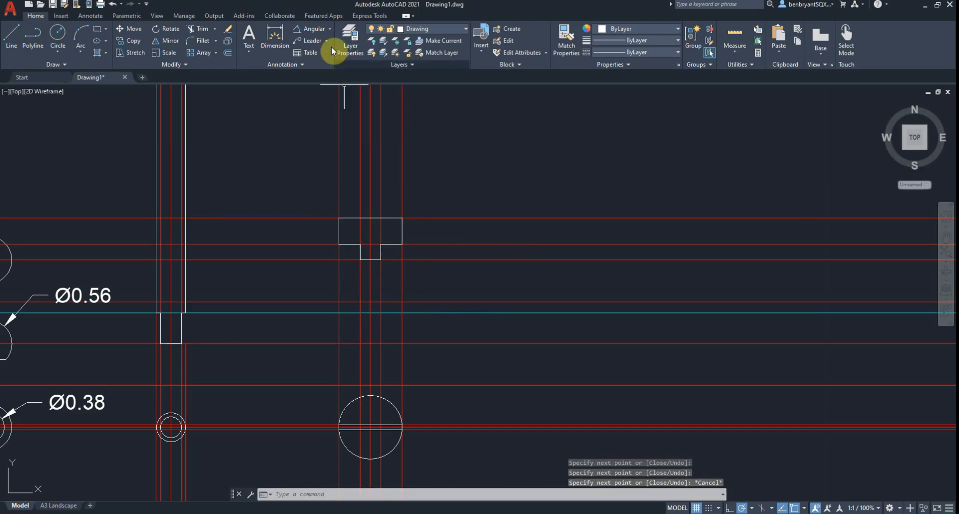
- Add a linear dimension over the screw outline's overall height as a check and erase it again
left_click(329, 30)
left_click(306, 44)
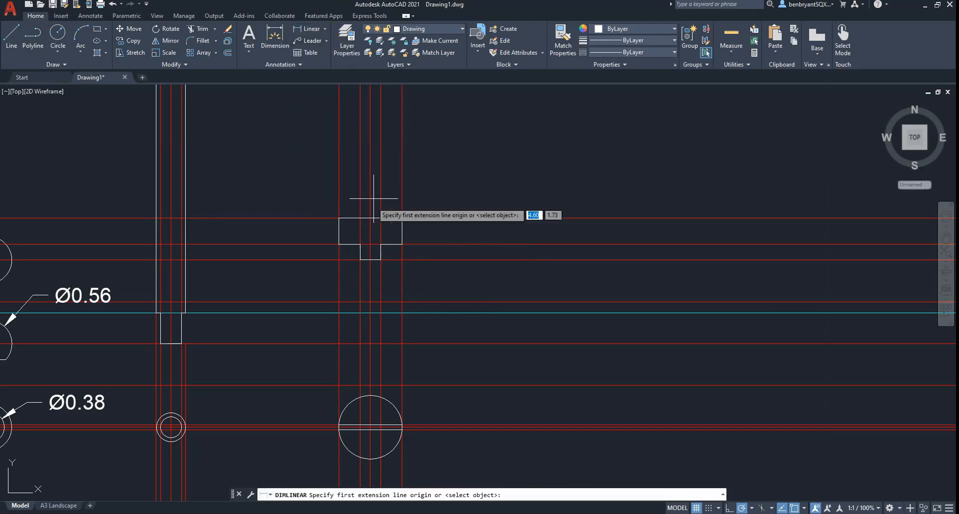
left_click(339, 219)
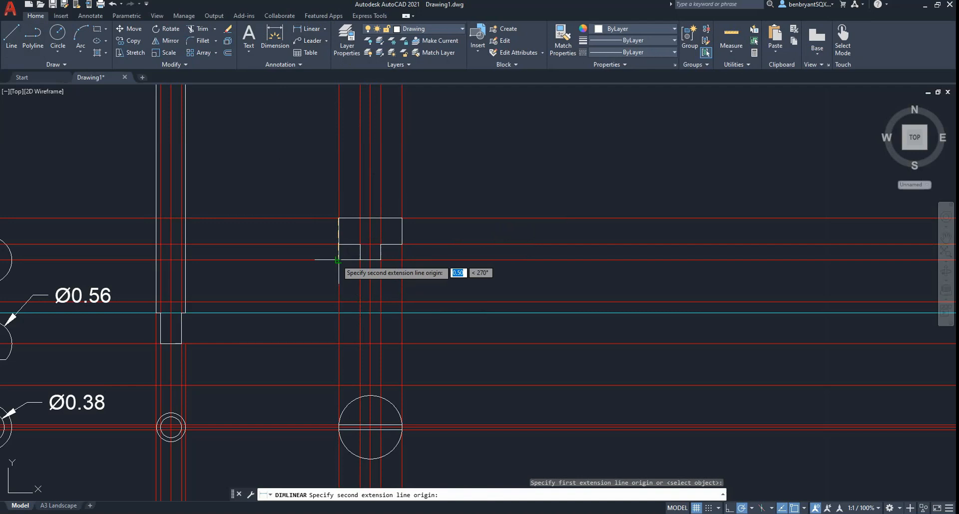
left_click(338, 260)
left_click(338, 275)
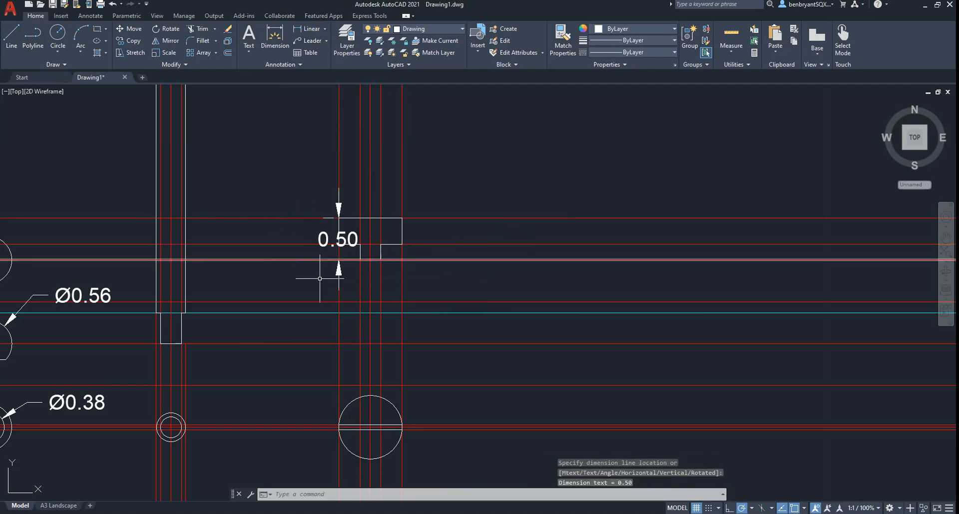
left_click(342, 245)
key("Delete")
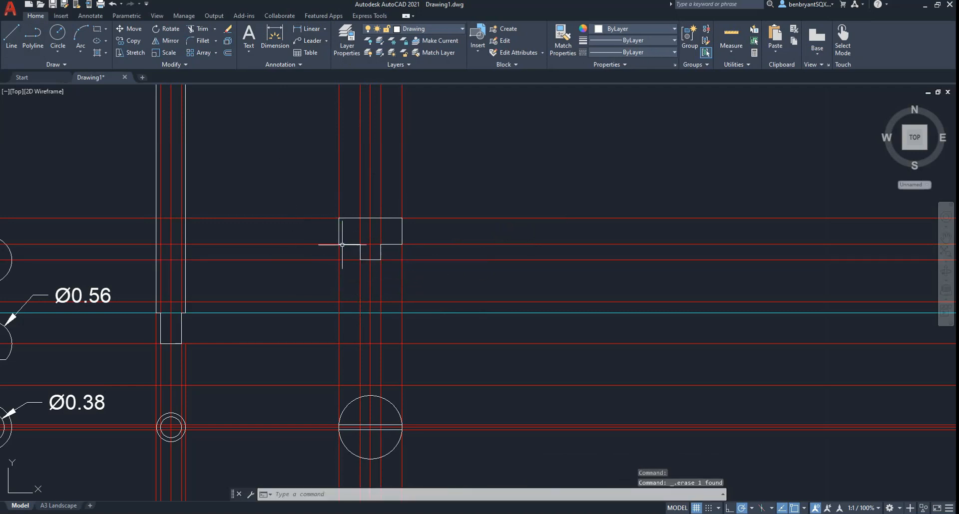
- Check the shape of the screw head's curved top in the PDF assembly drawing and return to AutoCAD
key("alt+Tab")
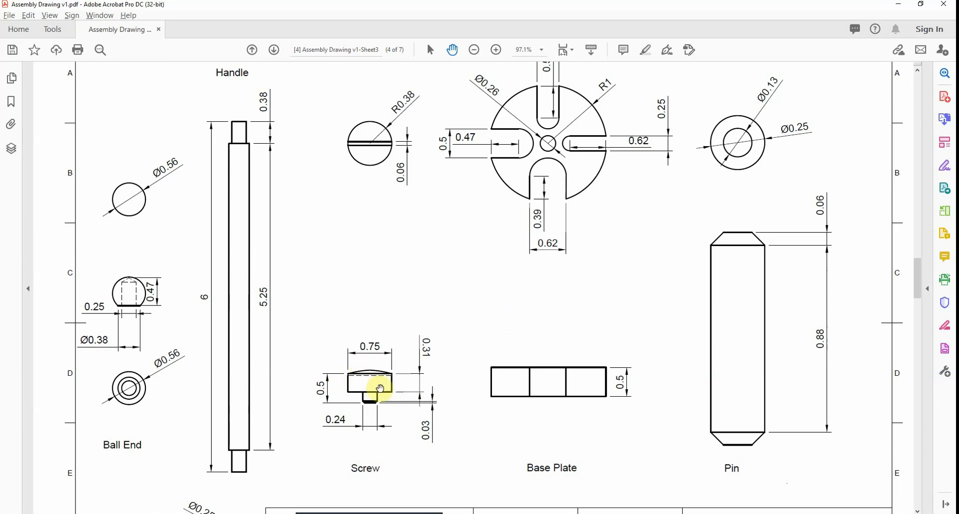
key("alt+Tab")
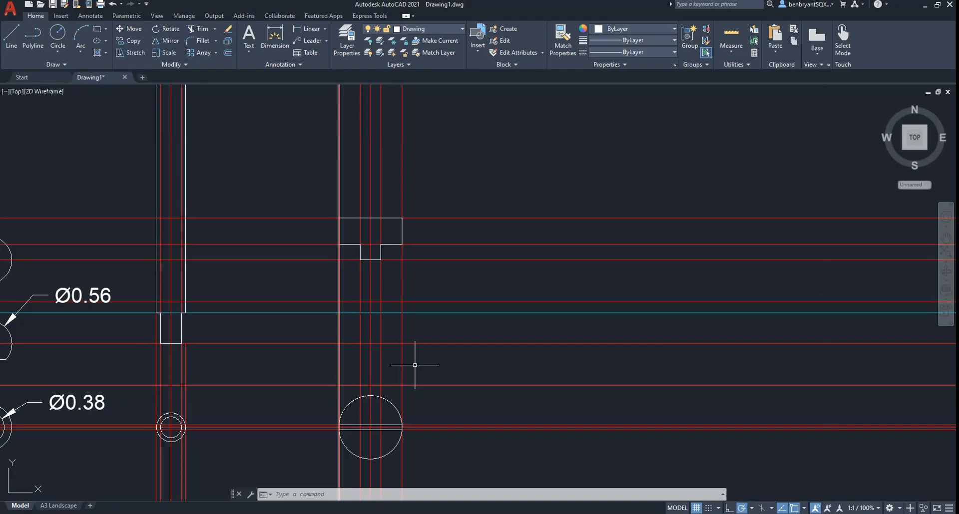
left_click(57, 39)
left_click(370, 244)
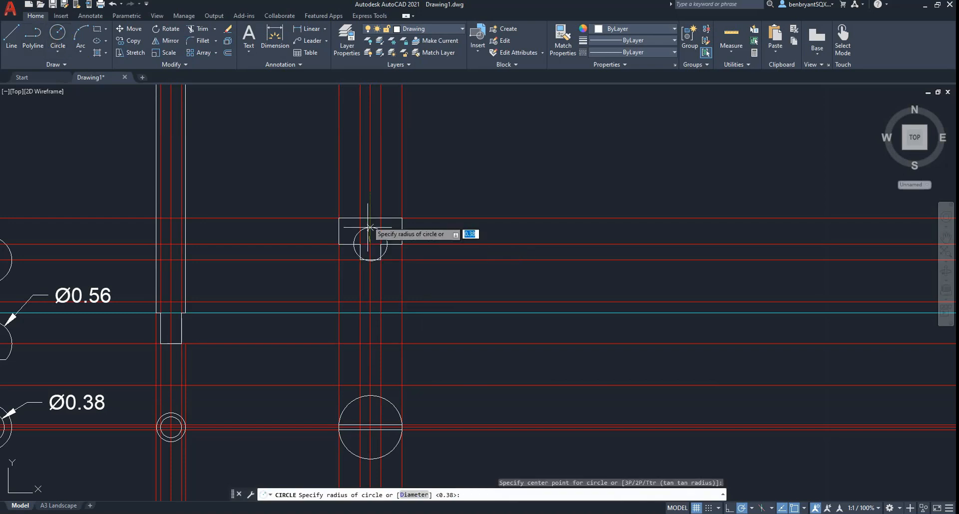
key("Escape")
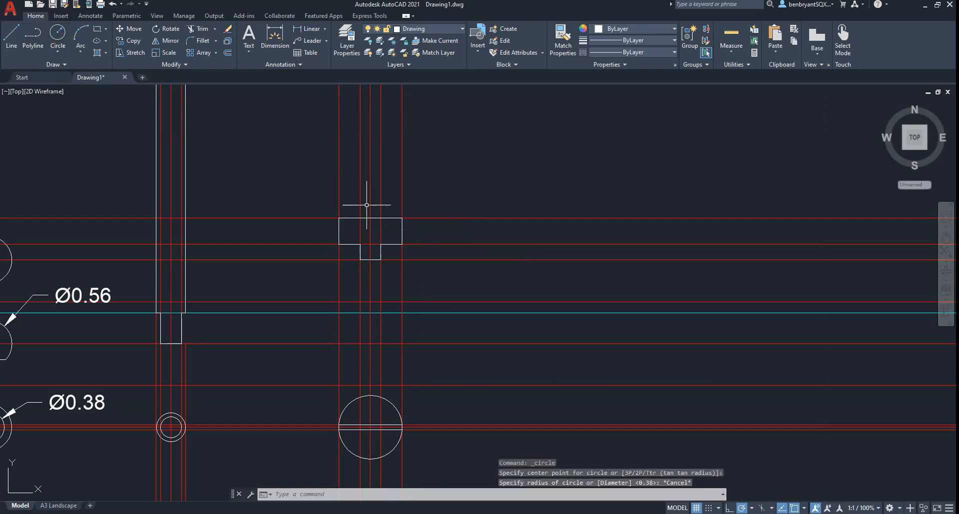
left_click(80, 37)
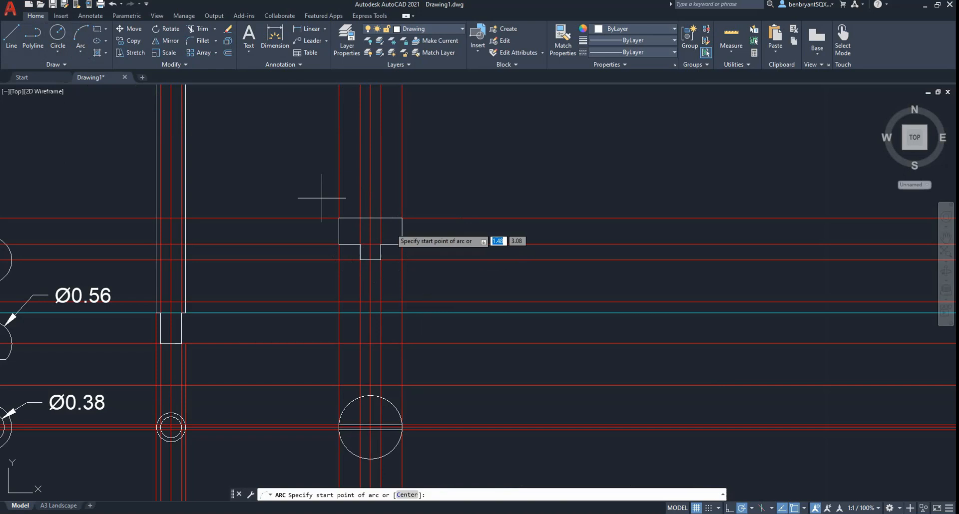
left_click(339, 218)
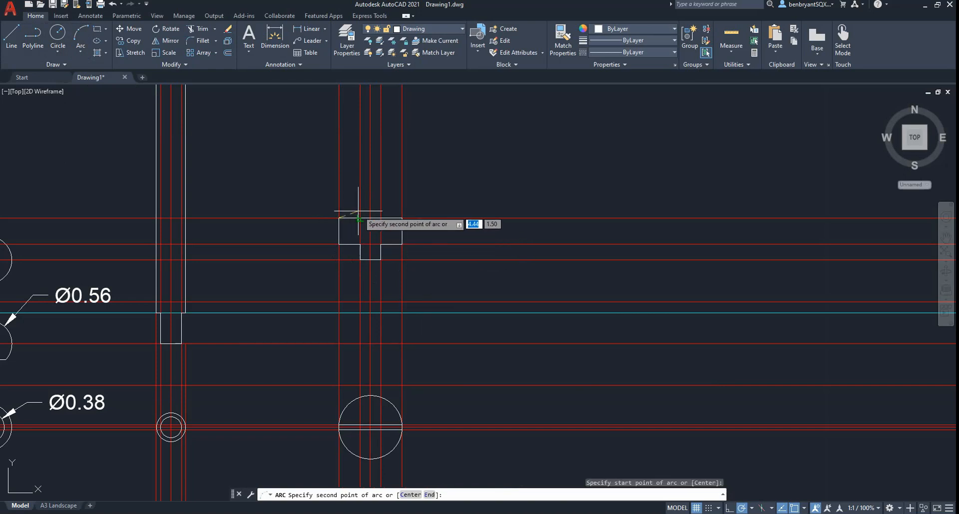
left_click(402, 218)
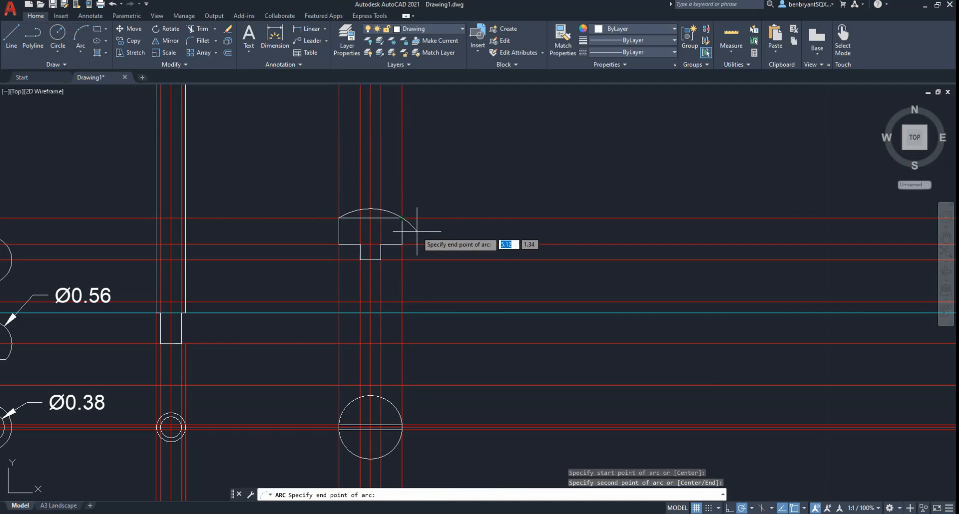
key("Escape")
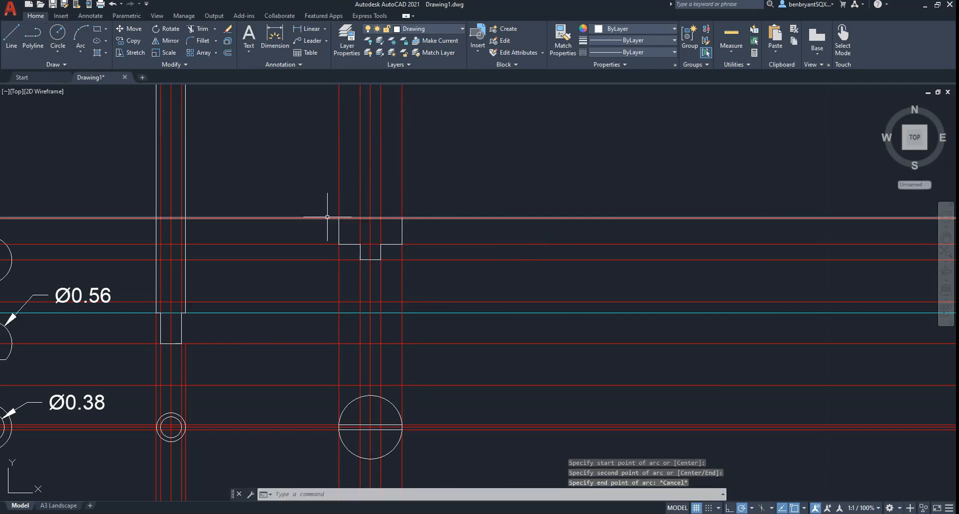
left_click(96, 29)
left_click(85, 35)
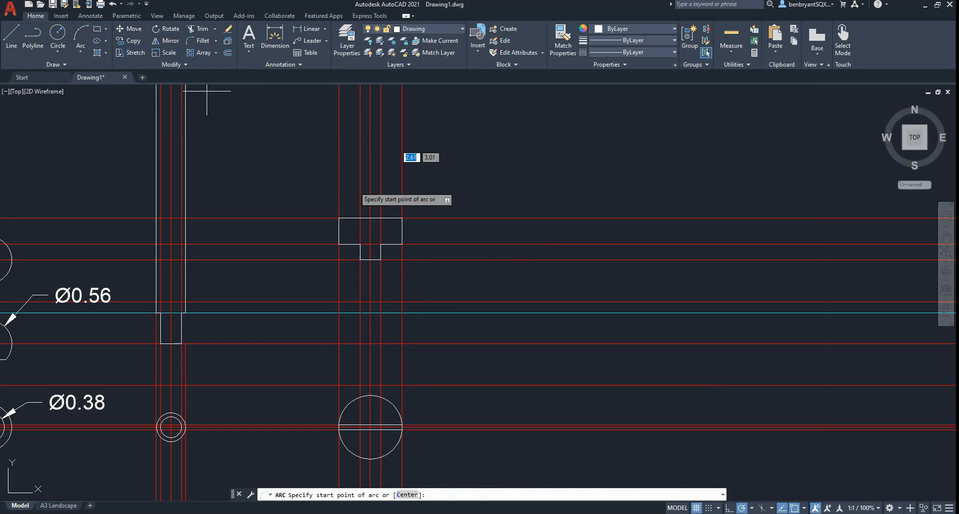
left_click(338, 218)
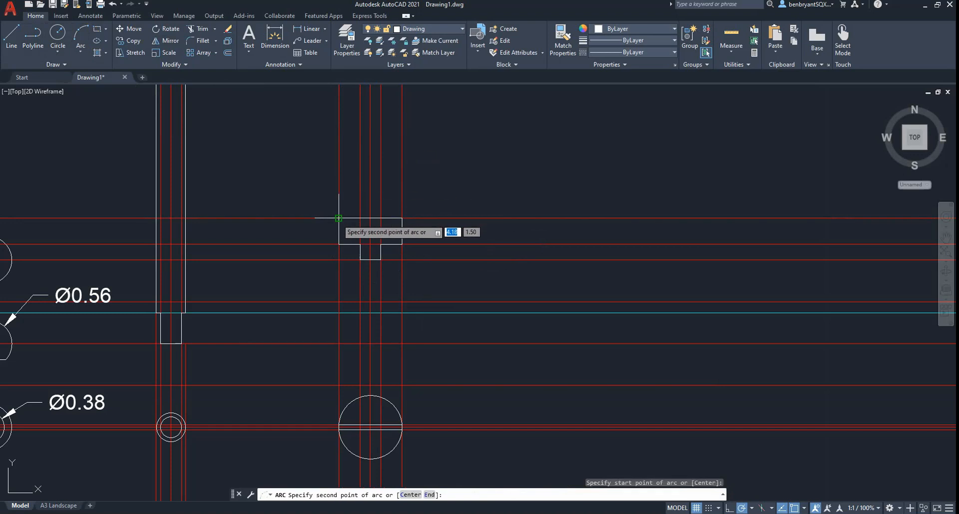
left_click(369, 218)
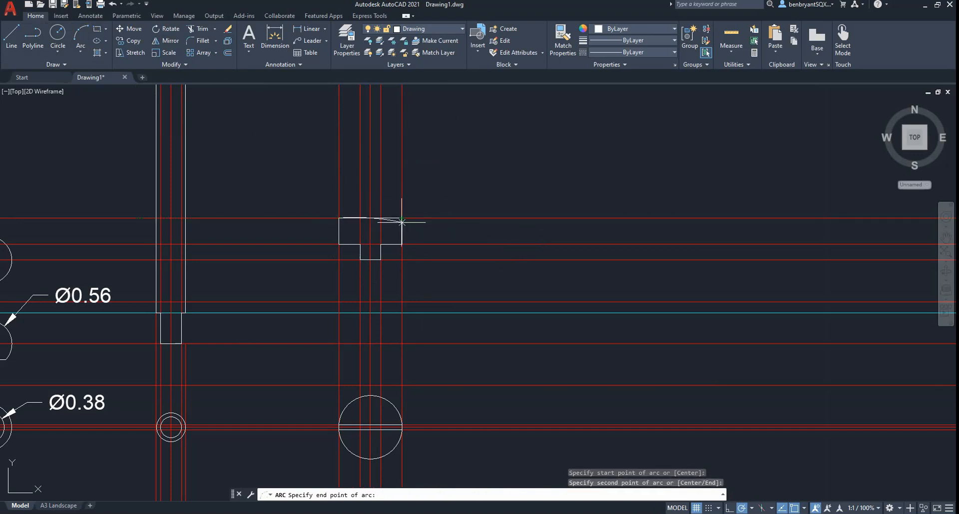
key("Escape")
- Draw a shallow Start, End, Direction arc over the screw head, from its upper-left corner to its upper-right corner
left_click(88, 54)
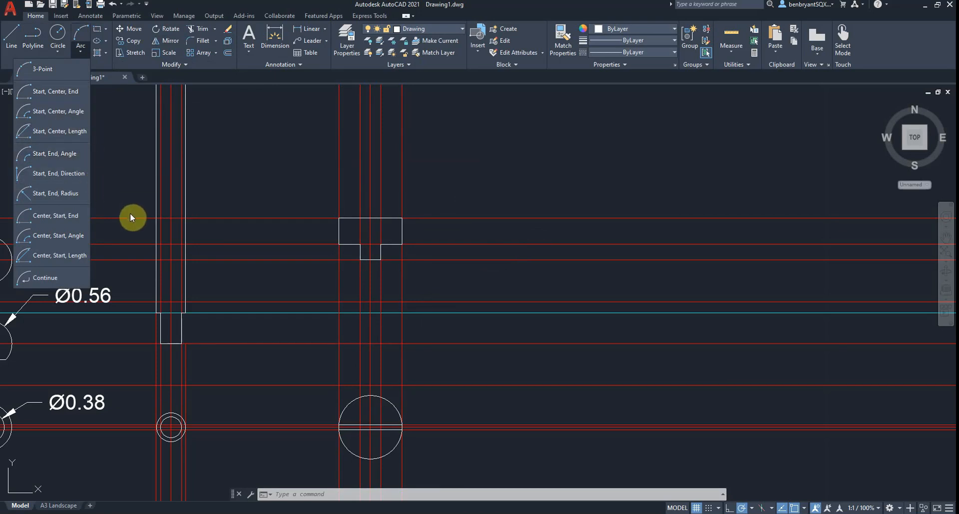
left_click(88, 192)
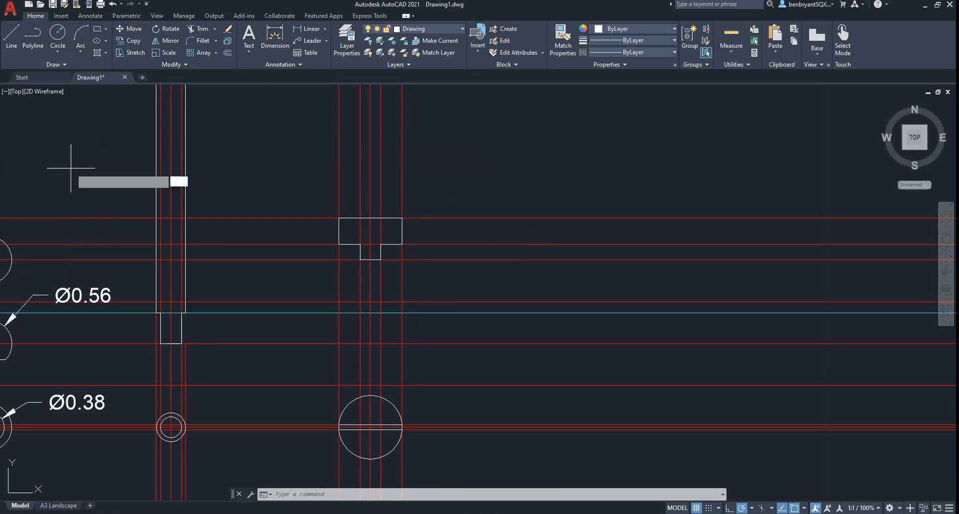
left_click(340, 218)
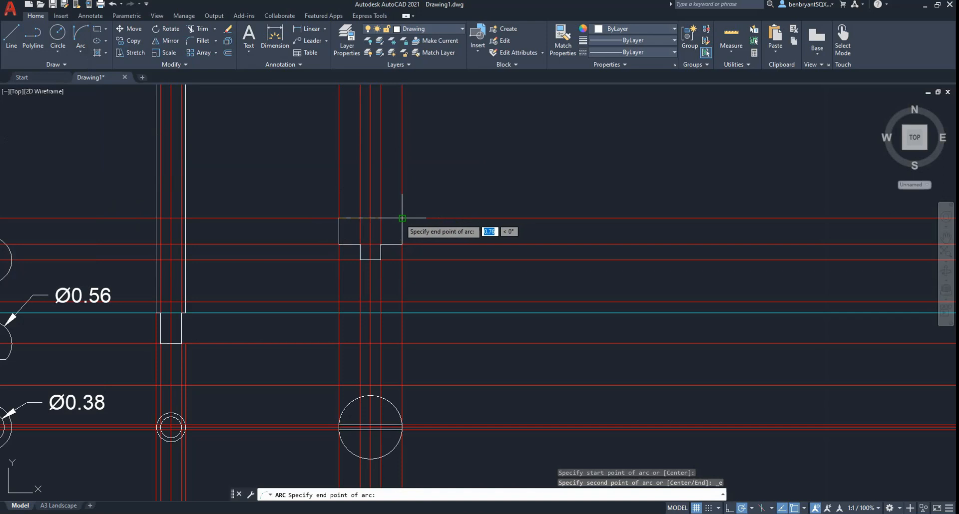
left_click(402, 218)
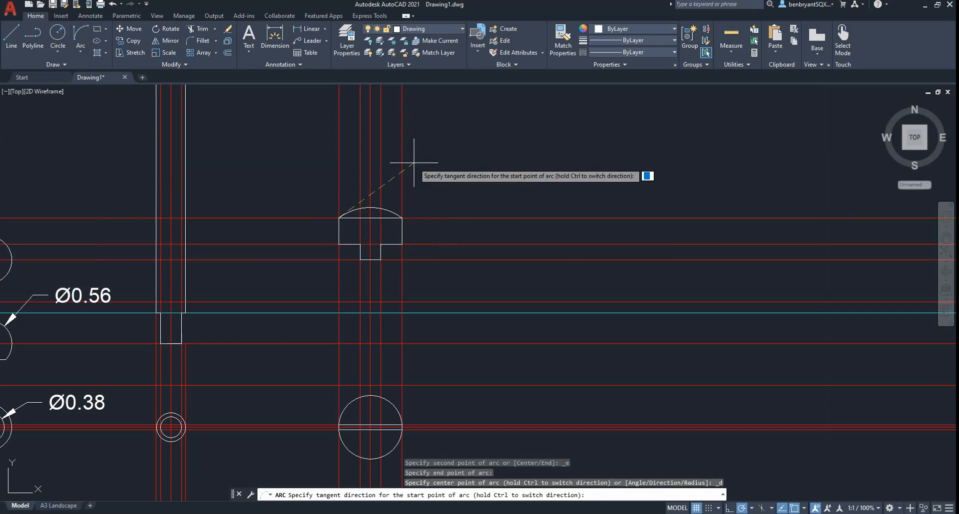
key("Escape")
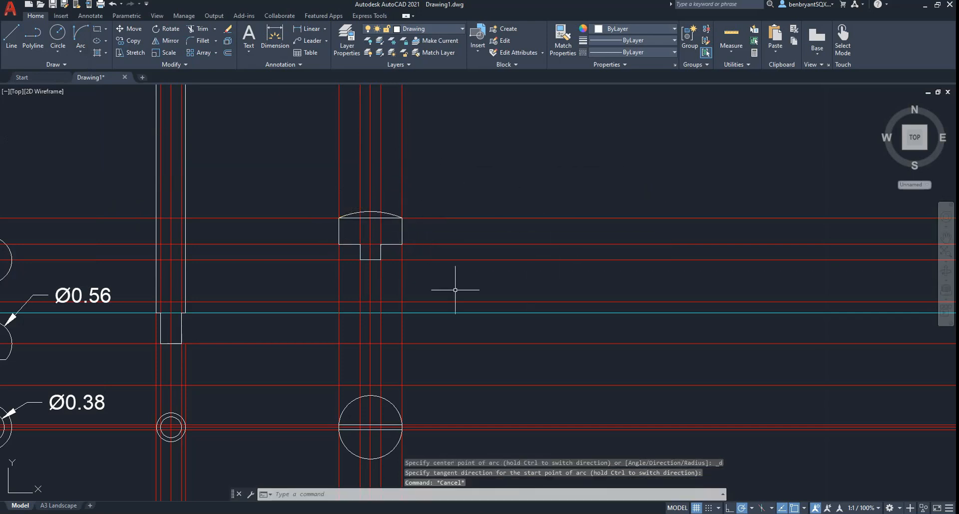
- Trim away the straight horizontal line beneath the arc on the screw head, leaving only the curved top
type("tr")
key("Return")
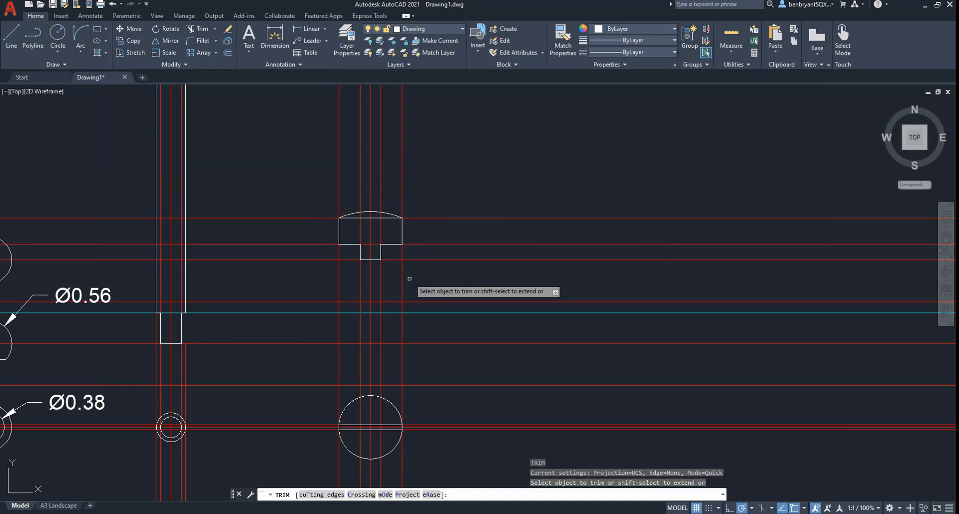
left_click(366, 218)
left_click(351, 218)
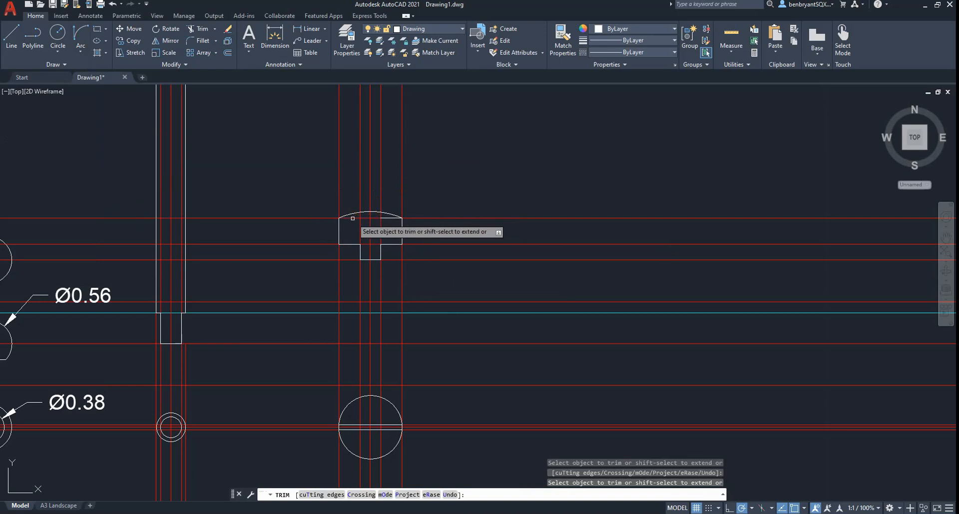
left_click(392, 219)
key("Return")
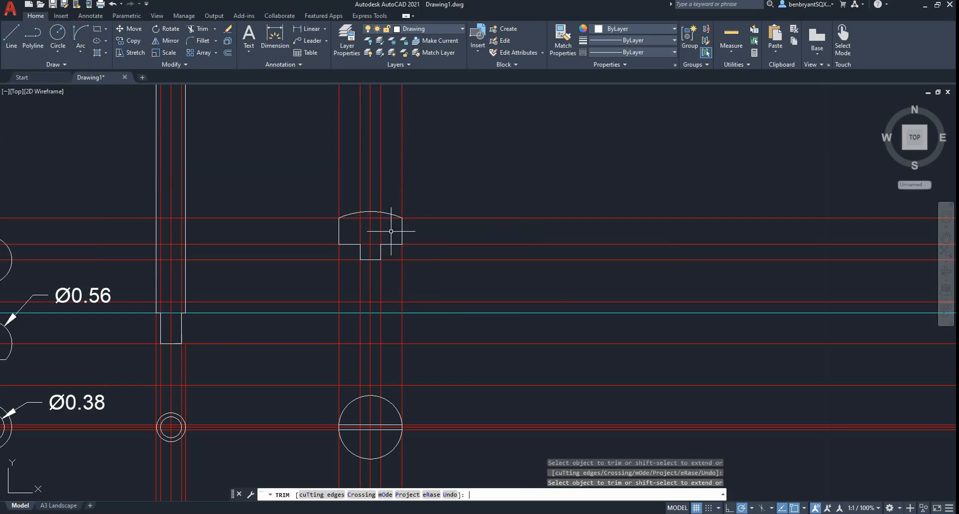
- Check the stem chamfer in the PDF assembly drawing, then chamfer the screw stem's lower-left corner in AutoCAD with both distances 0.03
key("alt+Tab")
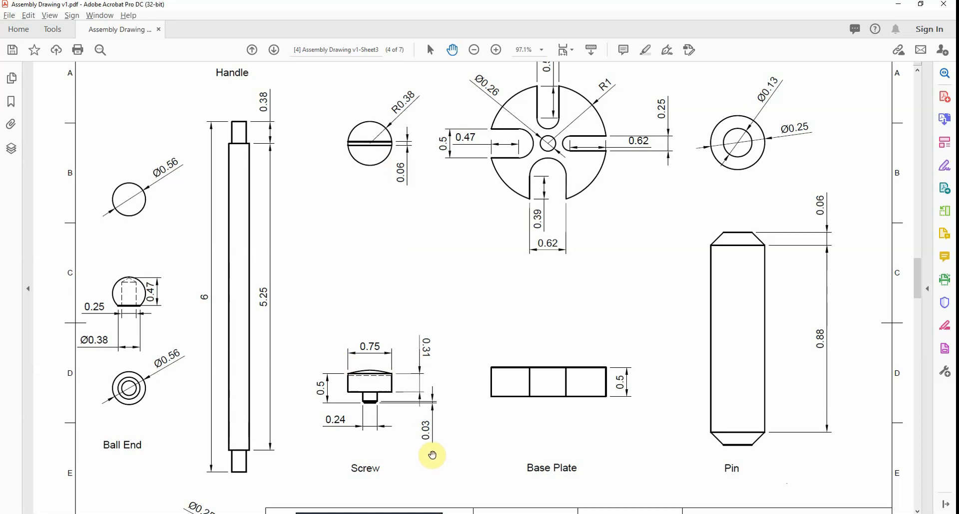
key("alt+Tab")
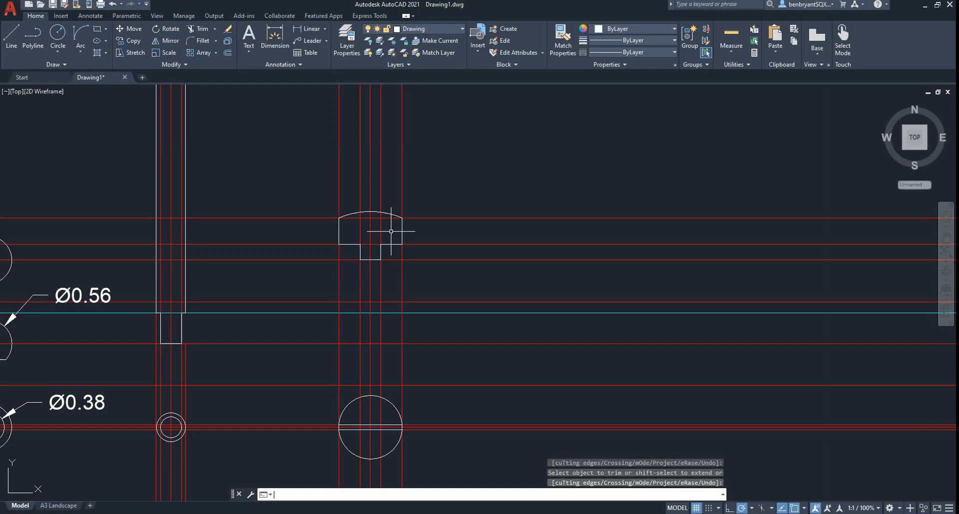
scroll(349, 207, "up", 2)
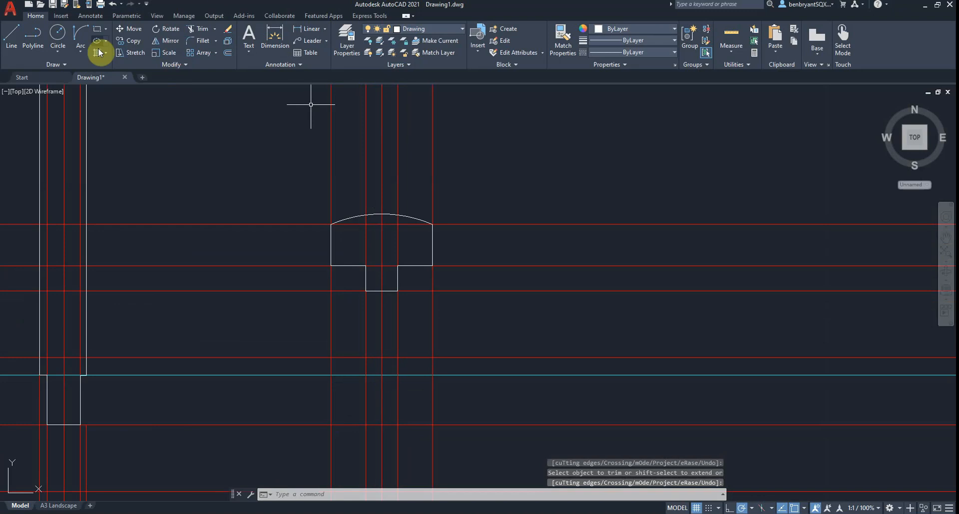
left_click(216, 40)
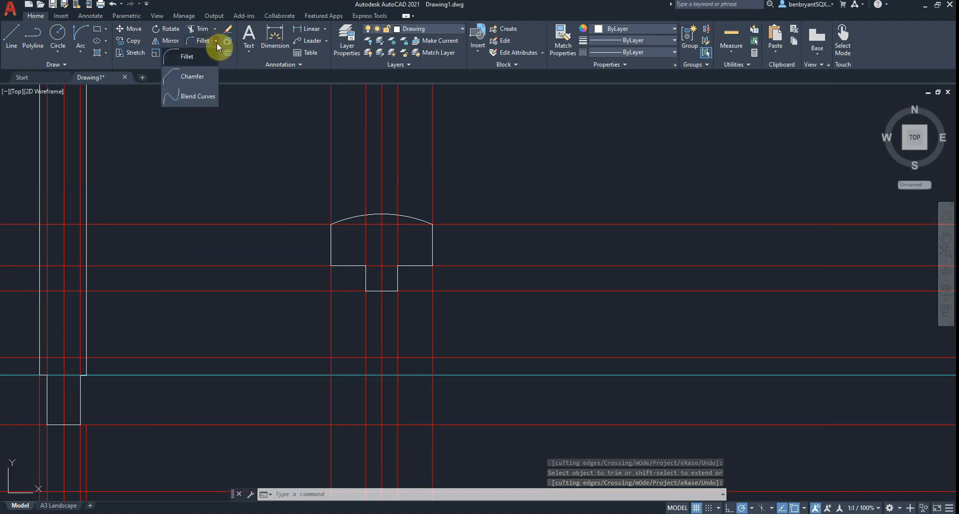
left_click(202, 84)
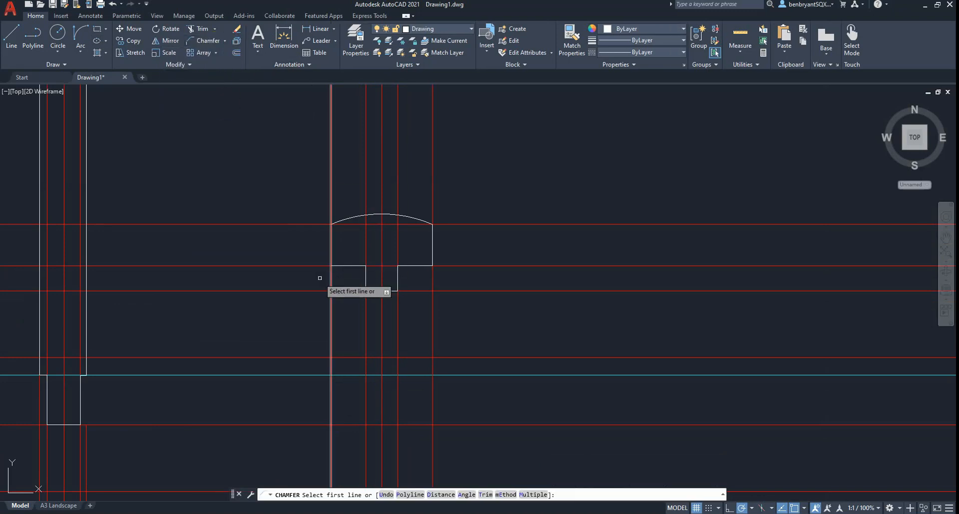
type("d")
key("Return")
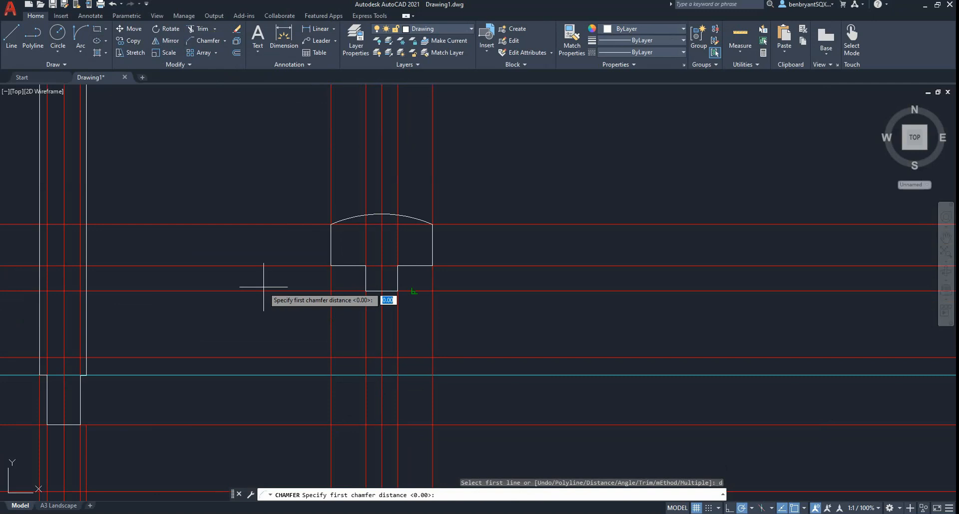
type("0.03")
key("Return")
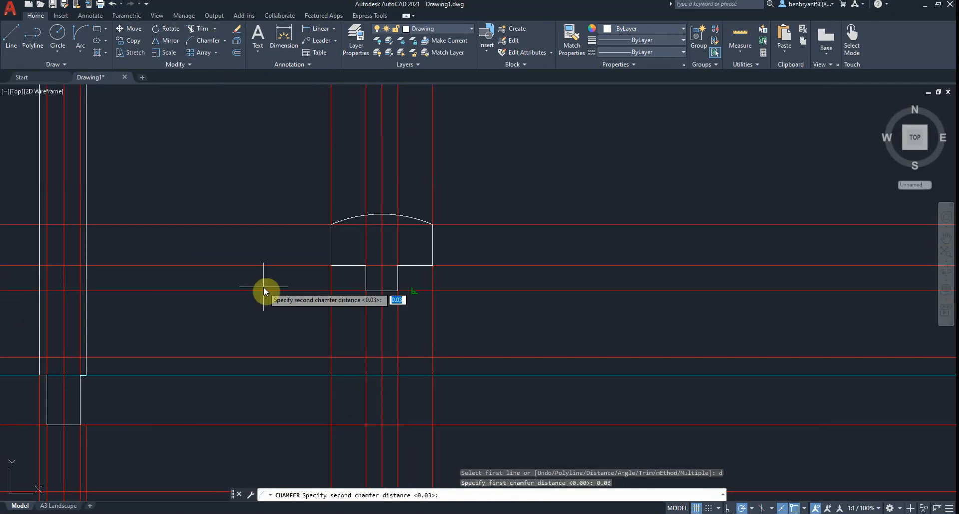
key("Return")
scroll(343, 300, "up", 6)
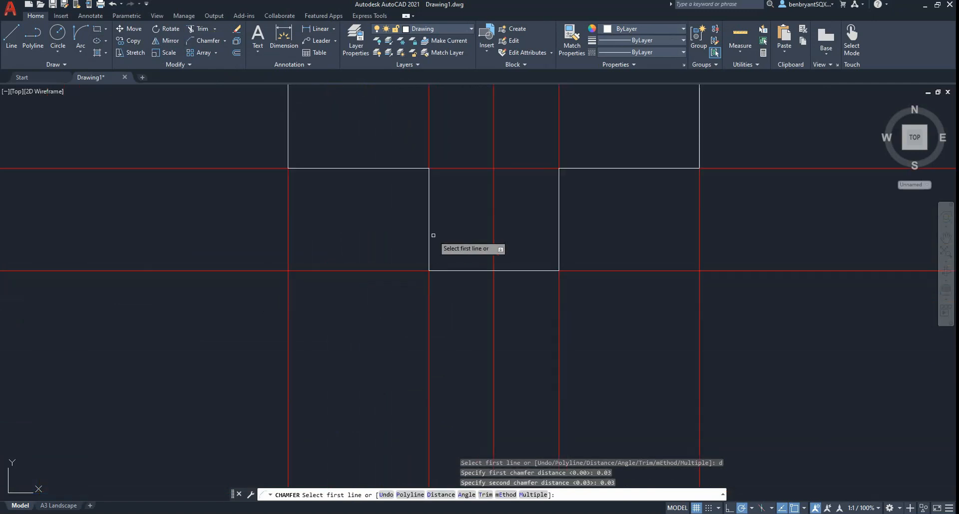
left_click(431, 235)
left_click(470, 271)
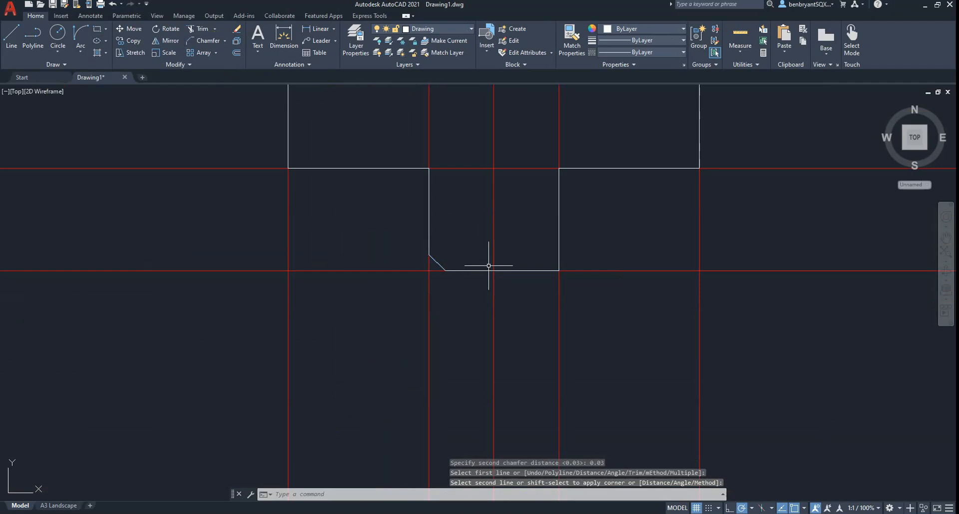
- Chamfer the screw stem's lower-right corner with the same 0.03 distances
key("Return")
left_click(544, 270)
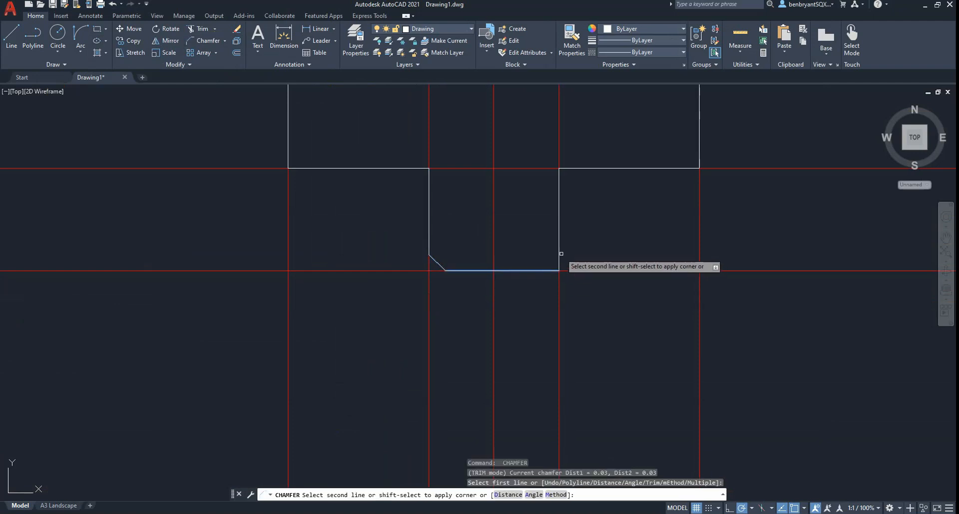
left_click(560, 254)
- Examine the base plate's views and dimensions in the PDF assembly drawing and return to AutoCAD
scroll(596, 253, "down", 6)
middle_click_drag(599, 251, 374, 266)
scroll(374, 266, "down", 2)
middle_click_drag(394, 327, 393, 276)
key("alt+Tab")
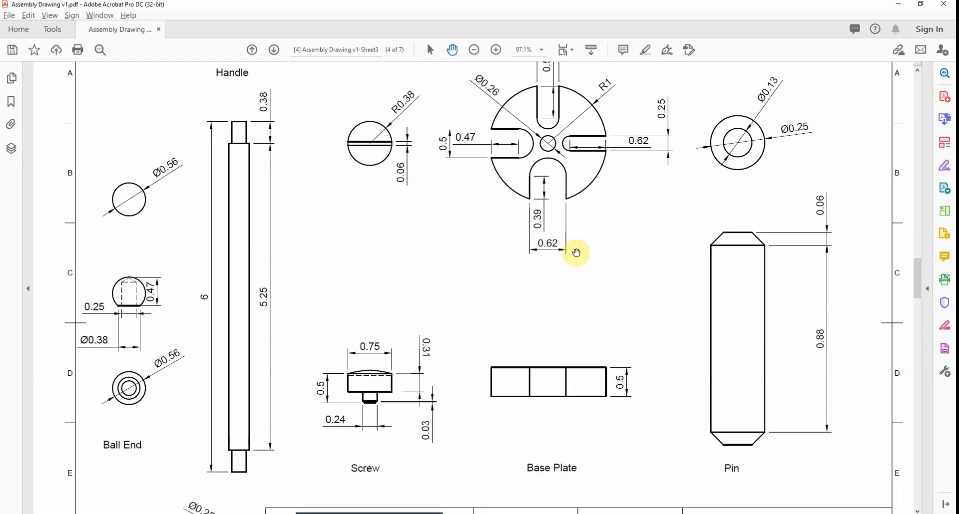
left_click_drag(620, 276, 616, 333)
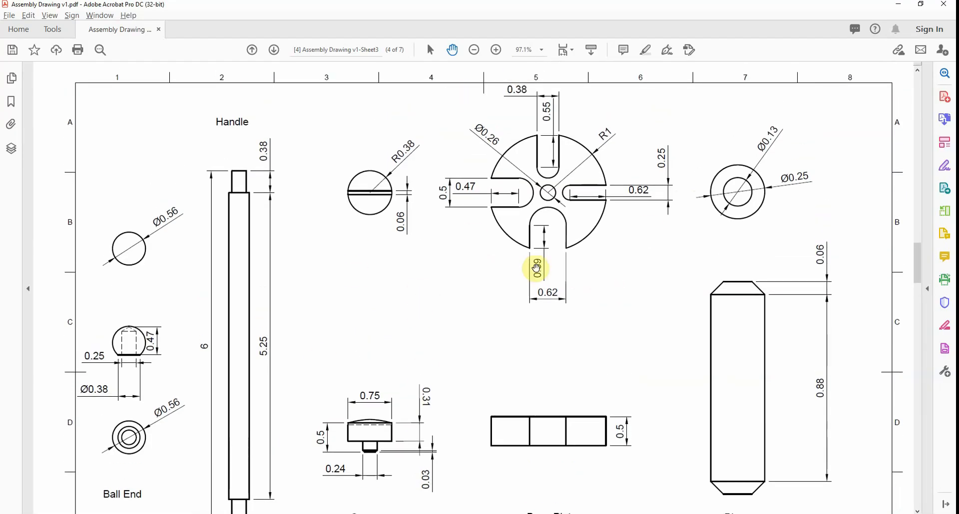
key("alt+Tab")
- Offset the vertical construction line at the screw head's right edge by 2 to the right
scroll(589, 315, "down", 4)
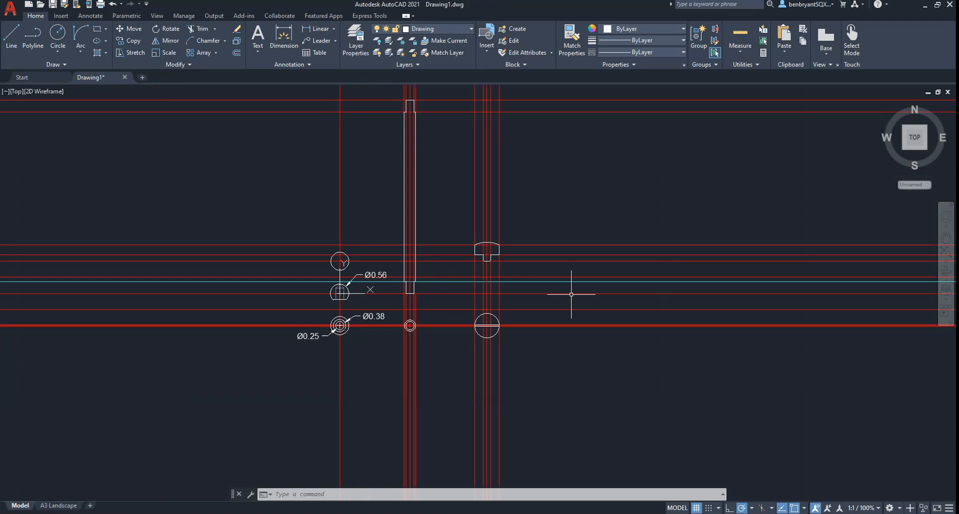
middle_click_drag(567, 296, 434, 337)
type("offse")
key("Return")
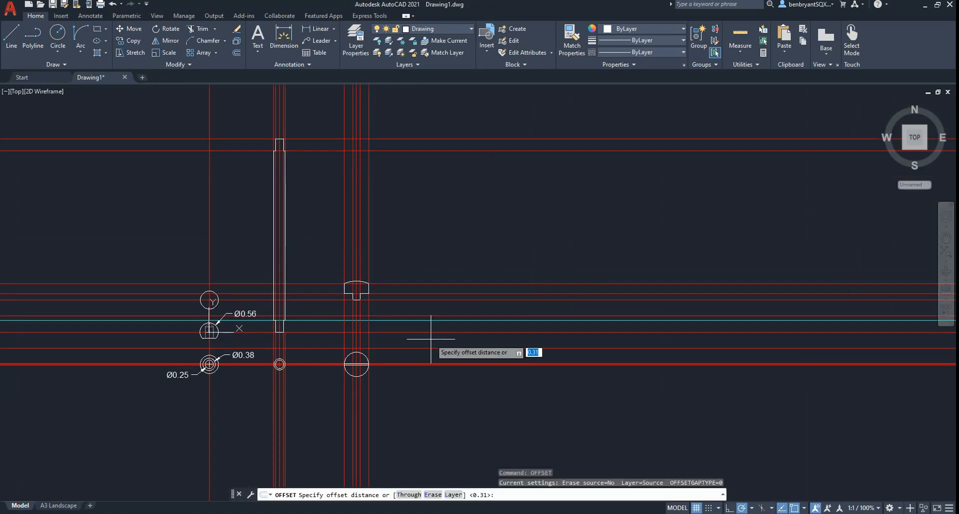
type("2")
key("Return")
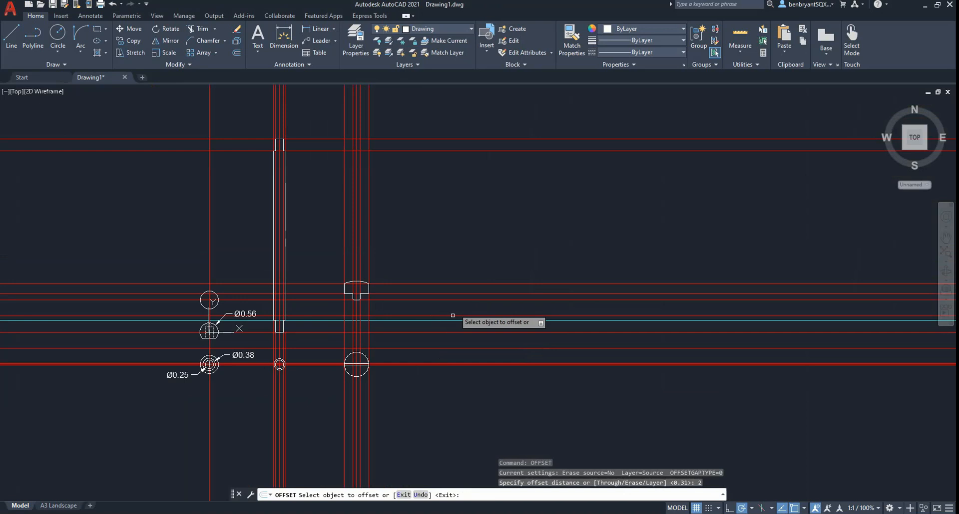
left_click(370, 262)
left_click(499, 259)
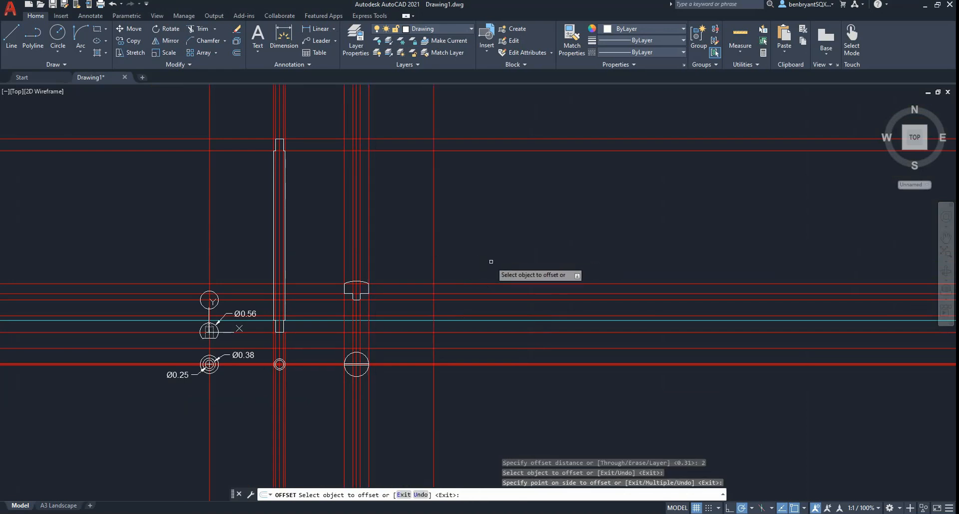
- Check the base plate's width in the PDF, then offset the newest vertical construction line another 2 to the right in AutoCAD
key("alt+Tab")
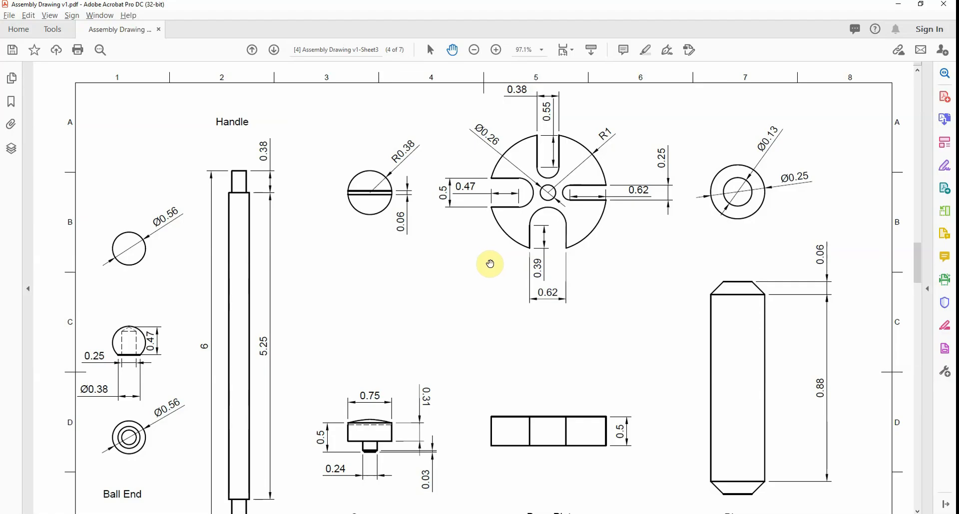
key("alt+Tab")
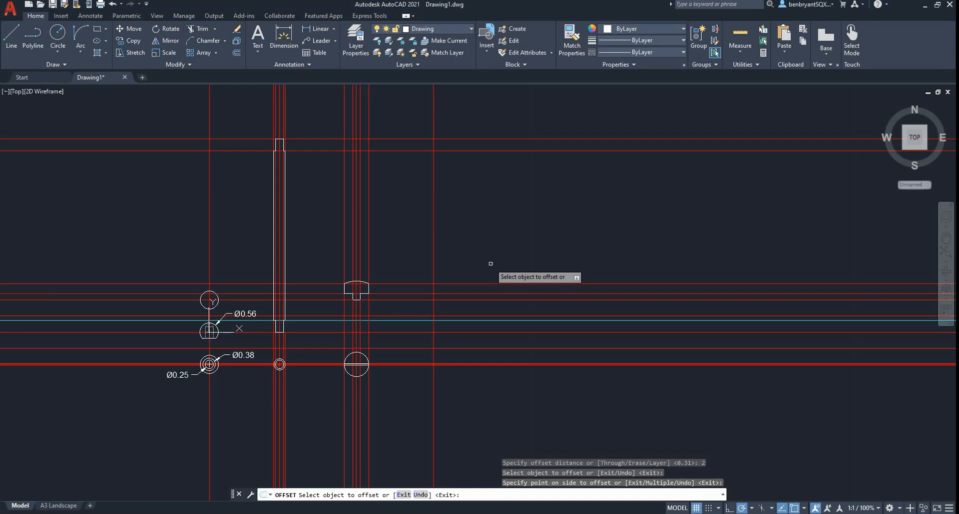
left_click(433, 267)
left_click(527, 260)
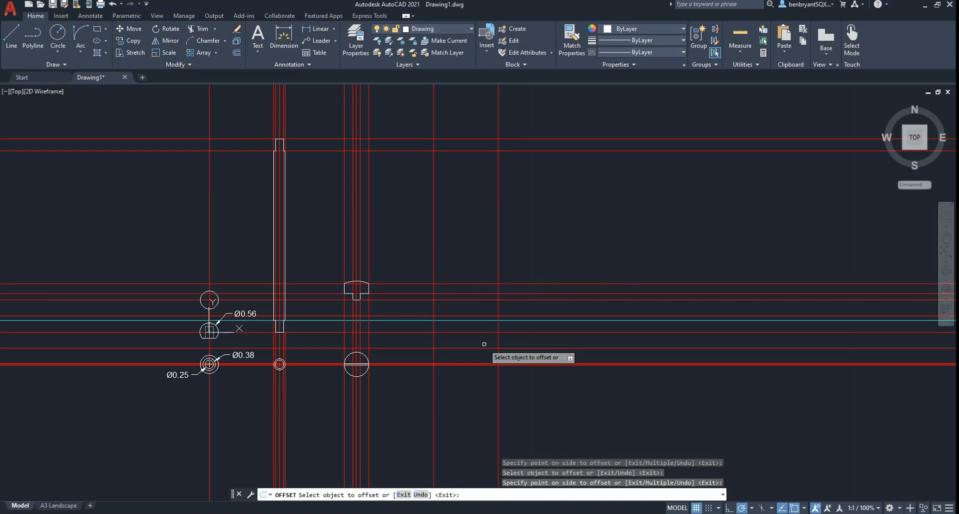
- Offset the base plate's left vertical construction line by 1 to the right to make its vertical centre line
scroll(464, 392, "up", 2)
middle_click_drag(488, 335, 480, 368)
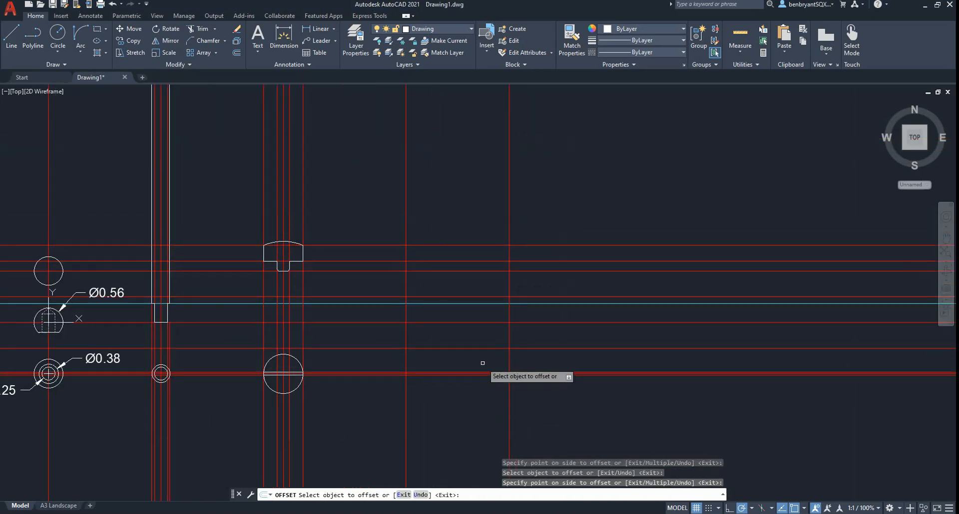
key("Return")
key("Return")
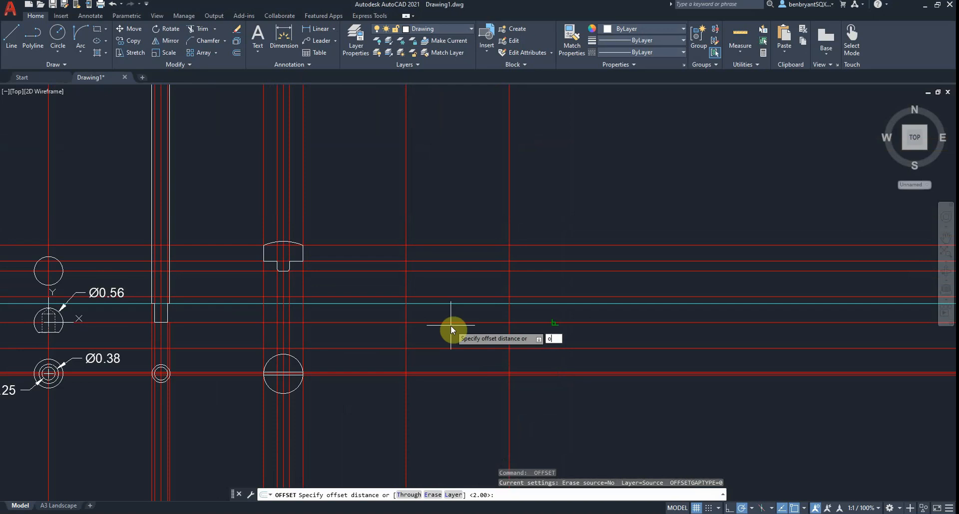
type("1")
key("Return")
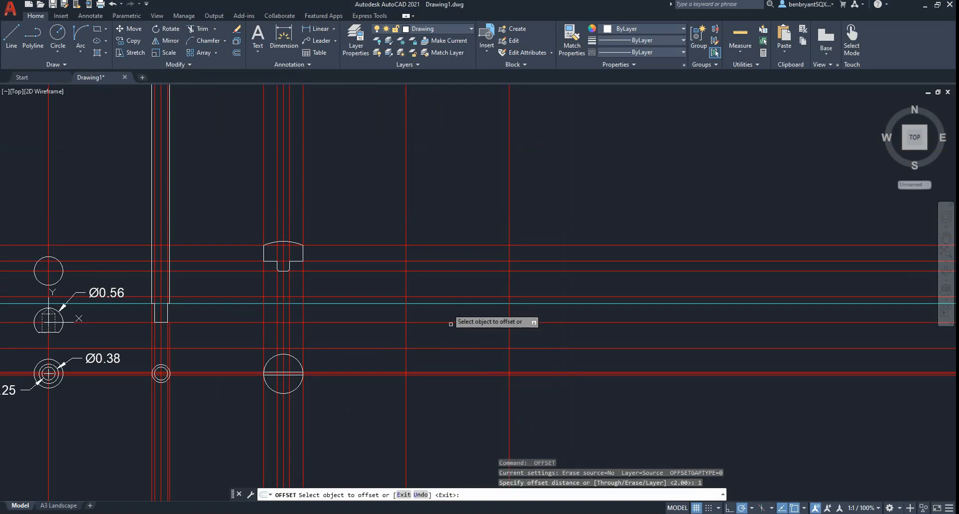
left_click(406, 182)
left_click(445, 183)
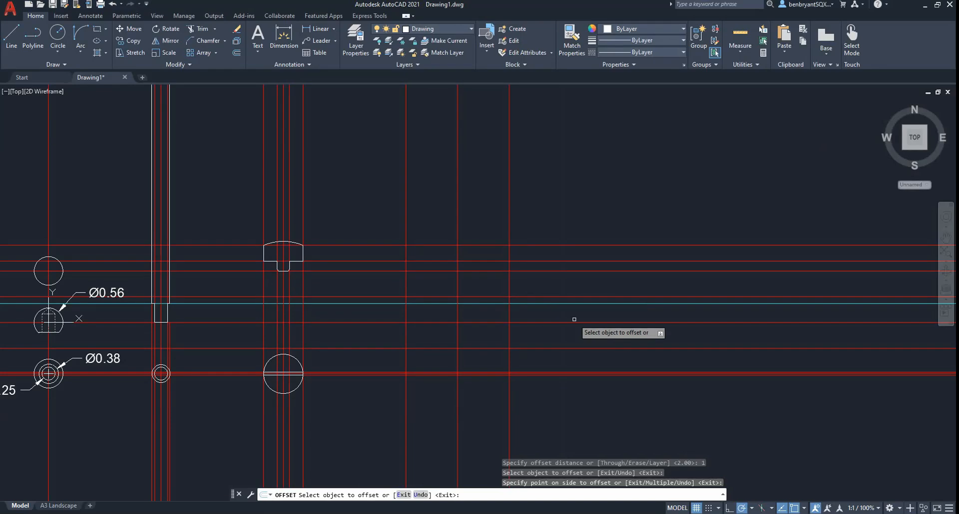
key("Escape")
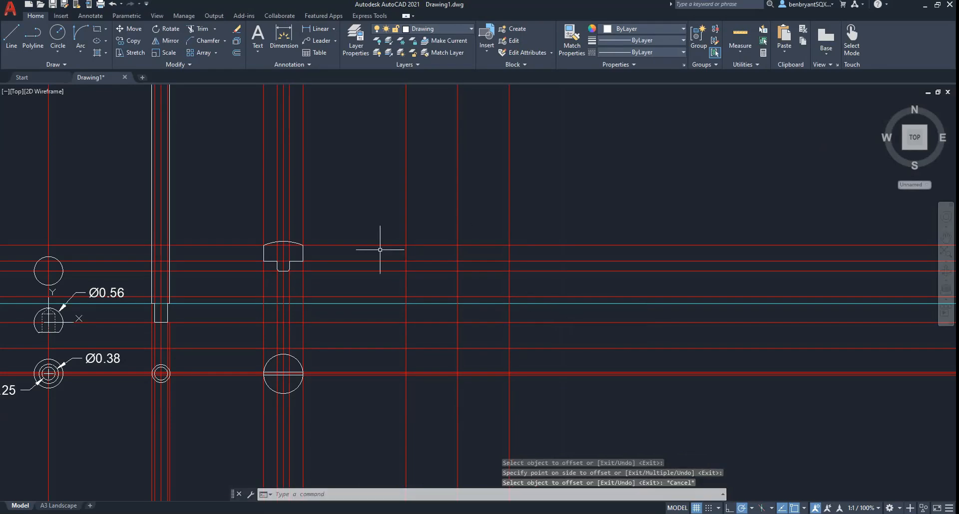
- Draw the base plate's outer circle with radius 1 where its vertical centre line crosses the horizontal line through the ball end's front view
left_click(58, 34)
left_click(458, 323)
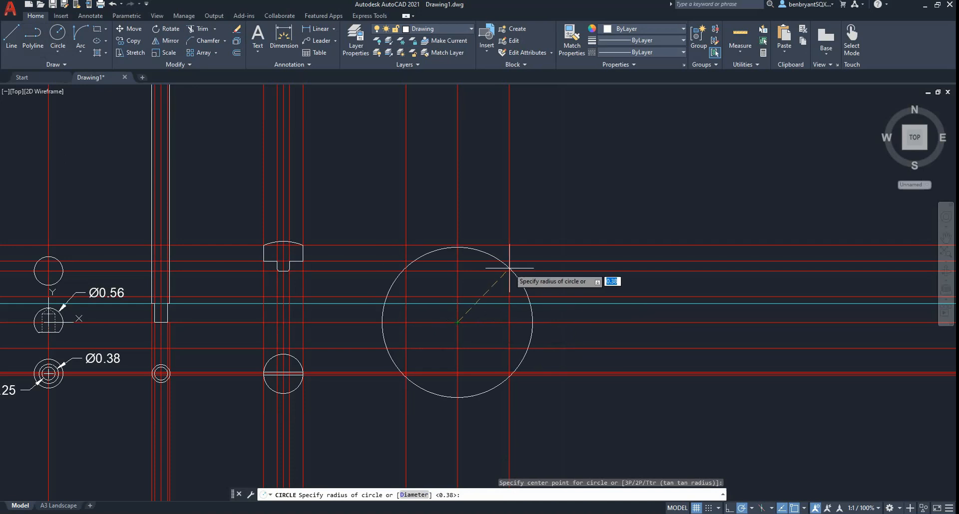
type("1")
key("Return")
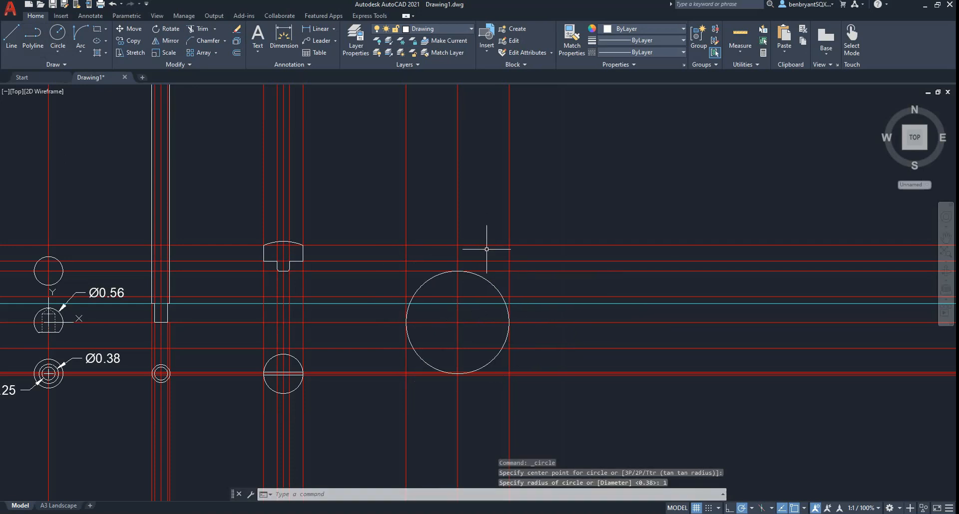
- Check the centre hole's size in the PDF and draw a concentric circle of diameter 0.26 inside the base plate circle in AutoCAD
key("alt+Tab")
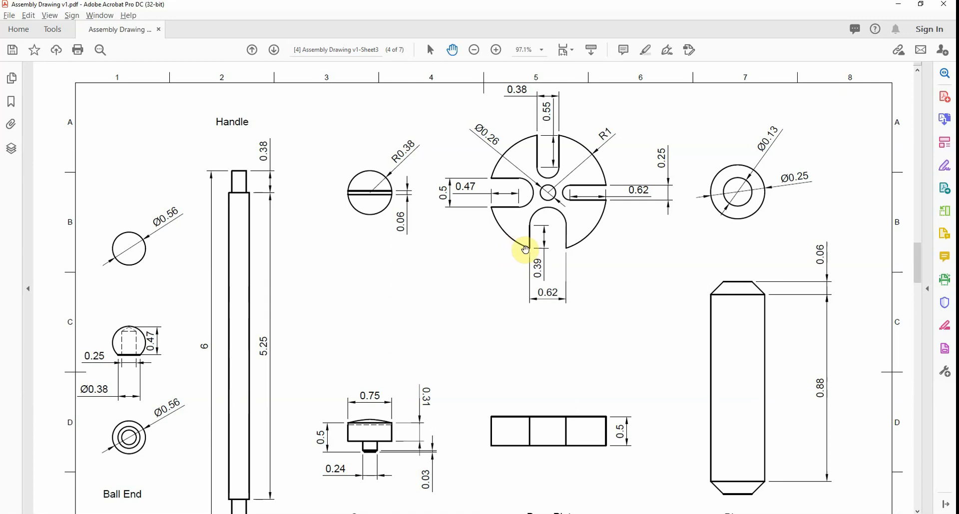
key("alt+Tab")
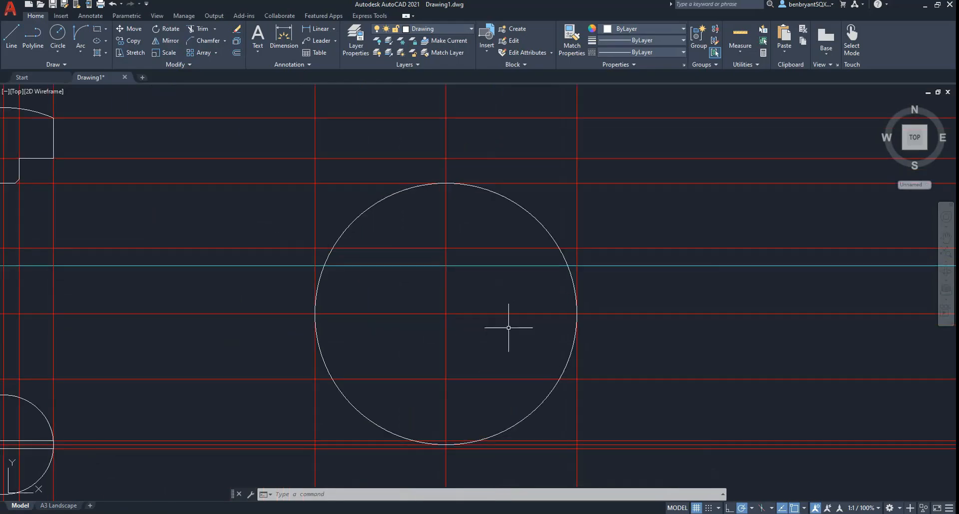
key("Return")
left_click(445, 314)
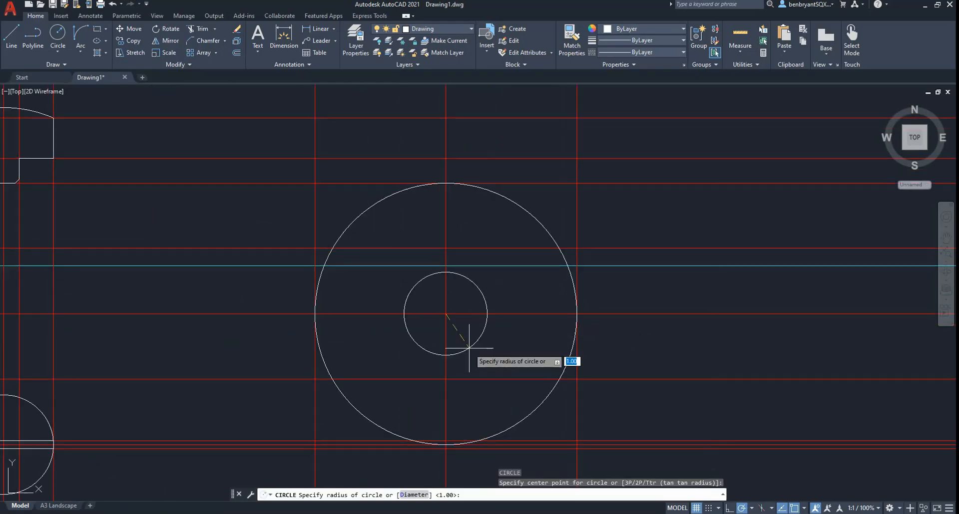
type("d")
key("Return")
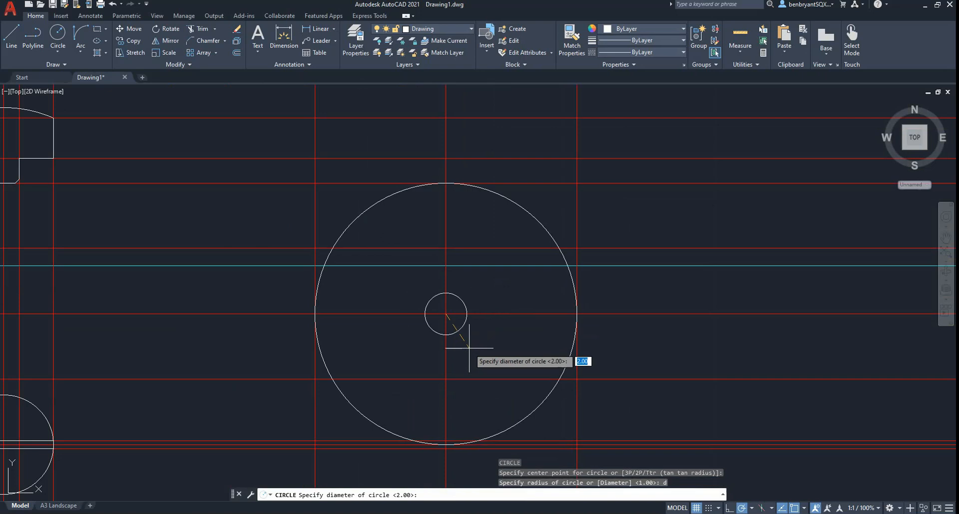
type("0.26")
key("Return")
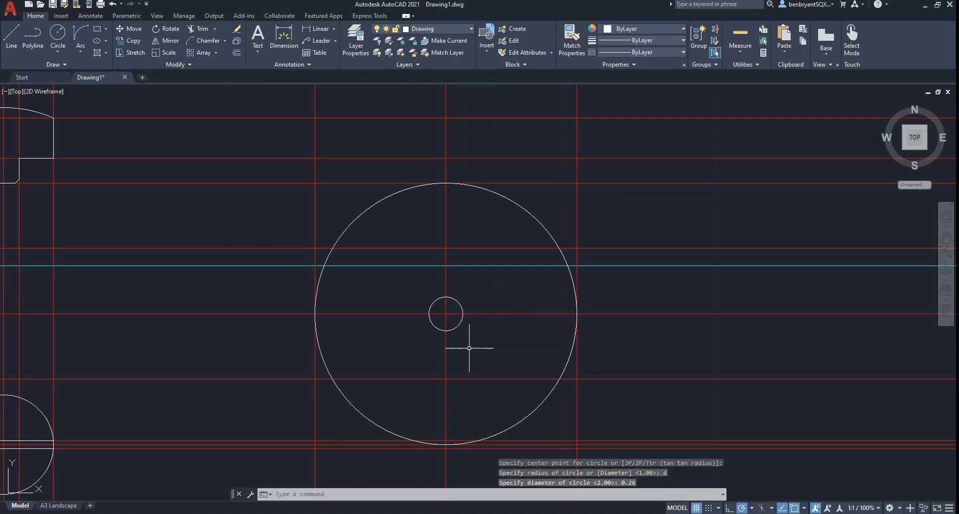
- Check the right slot's width in the PDF, then offset the base plate's horizontal centre line by 0.125 above and below in AutoCAD
key("alt+Tab")
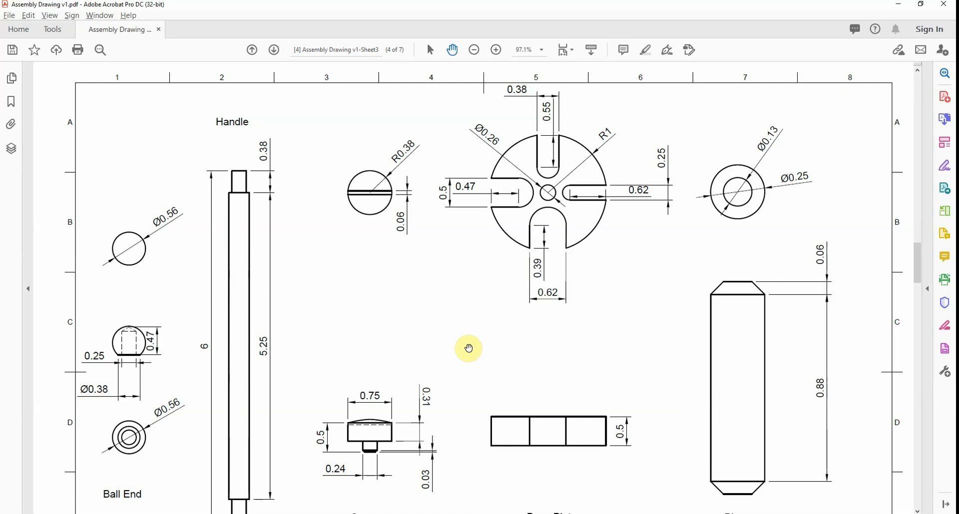
key("alt+Tab")
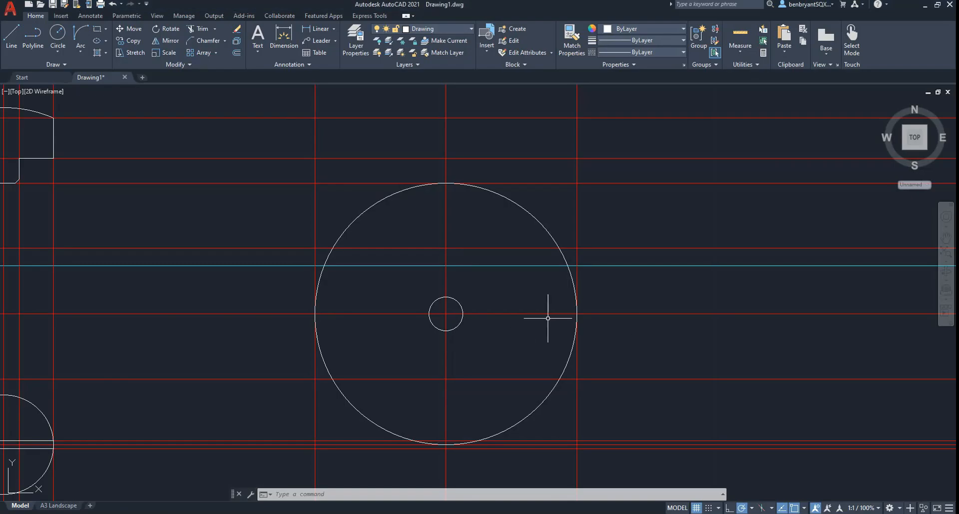
key("alt+Tab")
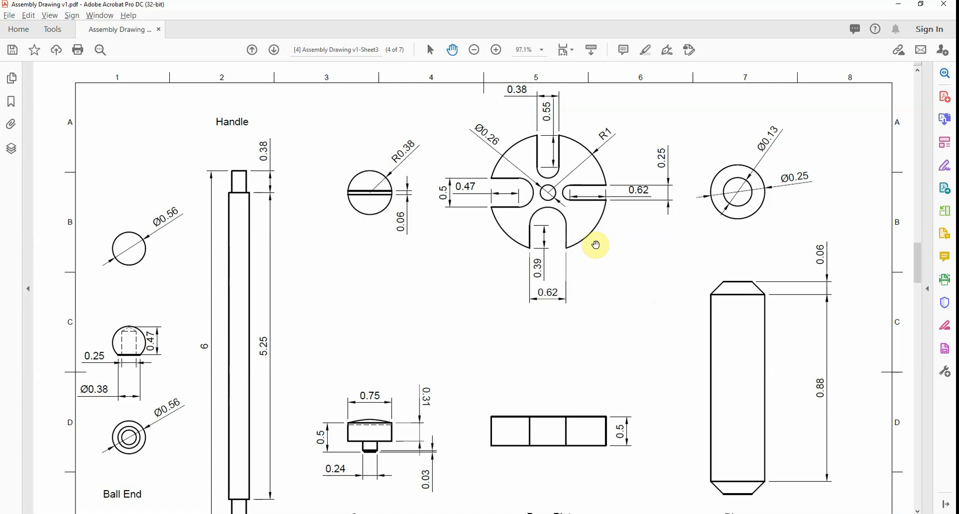
key("alt+Tab")
type("o")
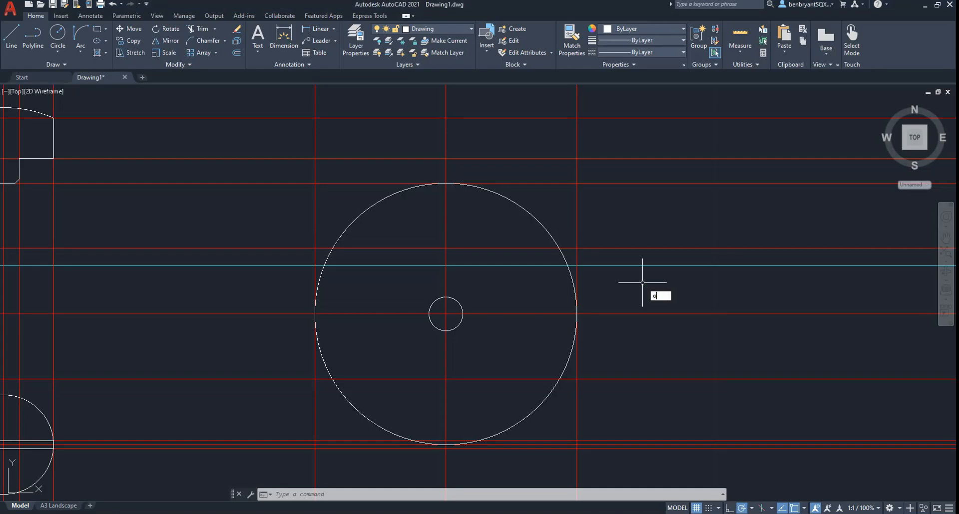
key("Return")
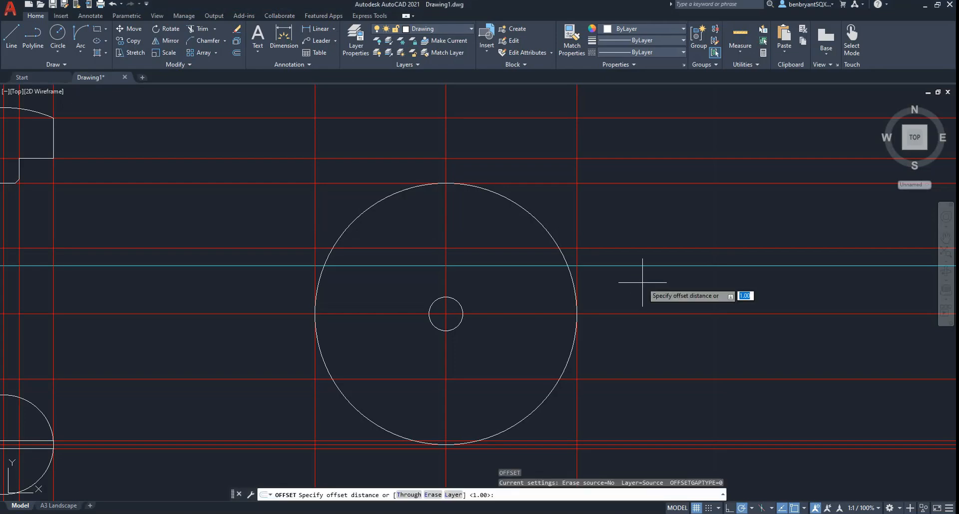
type("0.125")
key("Return")
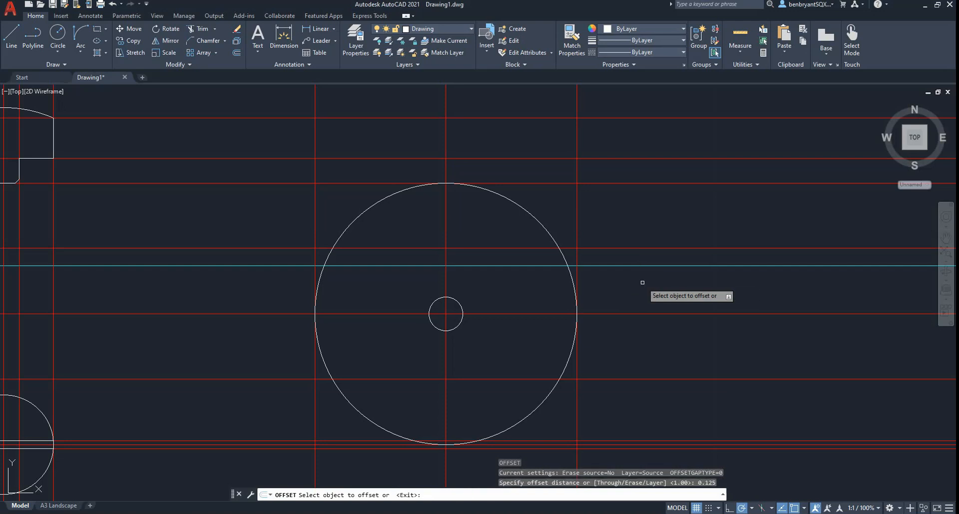
left_click(628, 314)
left_click(626, 310)
left_click(626, 313)
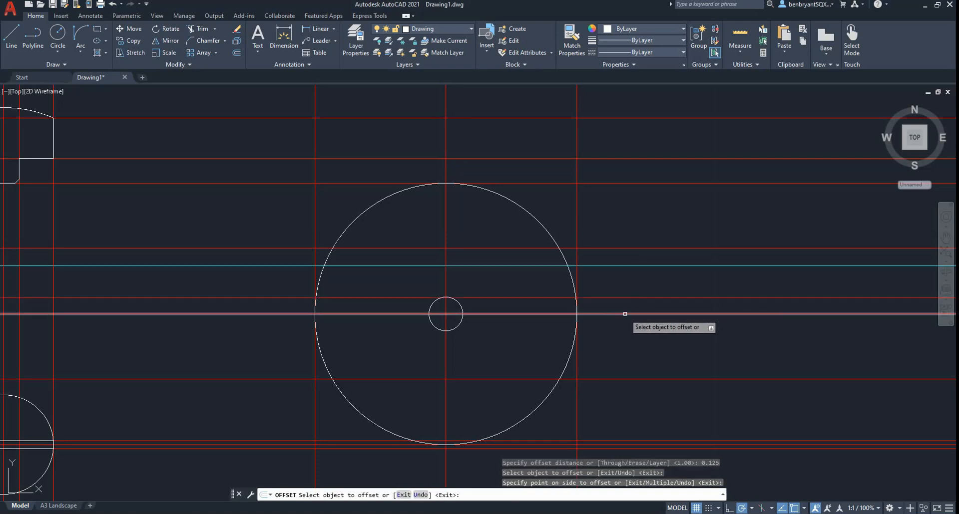
left_click(627, 343)
- Check the right slot's length in the PDF and offset the base plate's right vertical construction line 0.62 to the left in AutoCAD
key("alt+Tab")
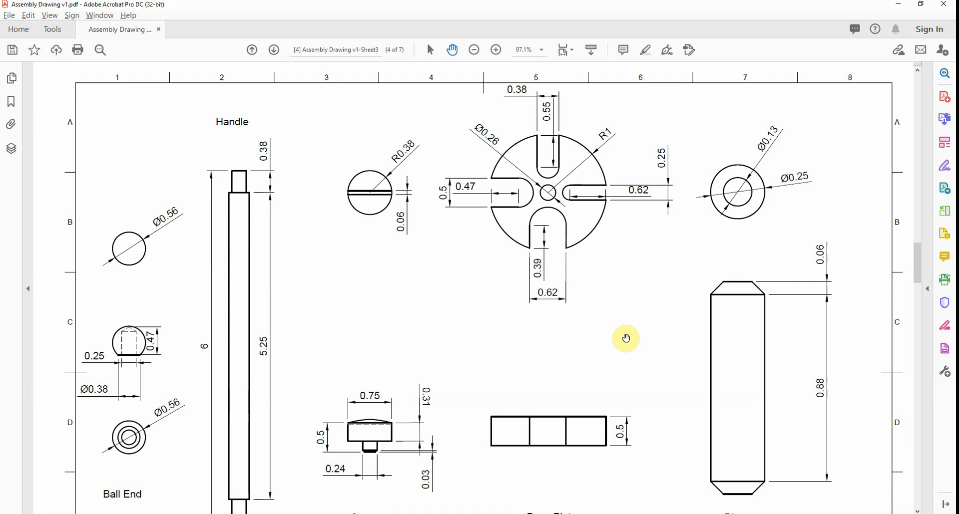
key("alt+Tab")
key("Return")
key("Return")
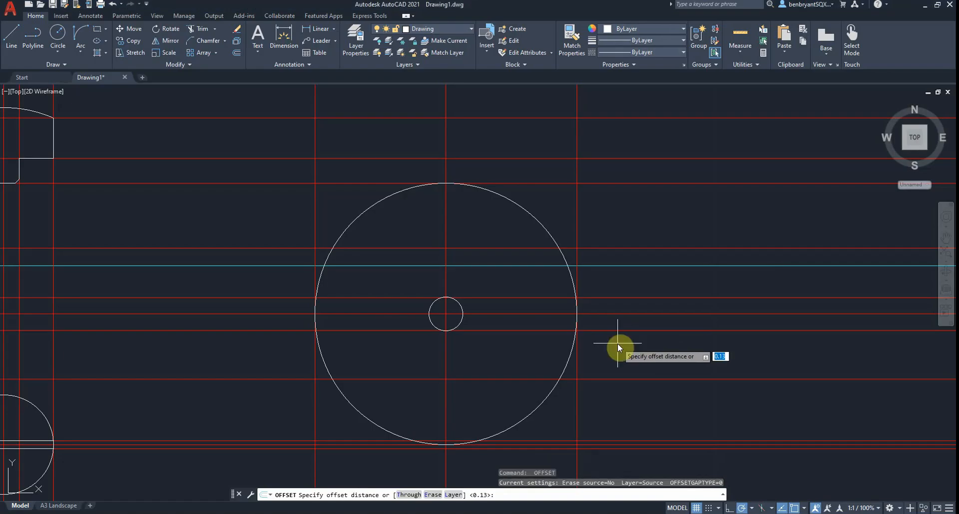
type("0.62")
key("Return")
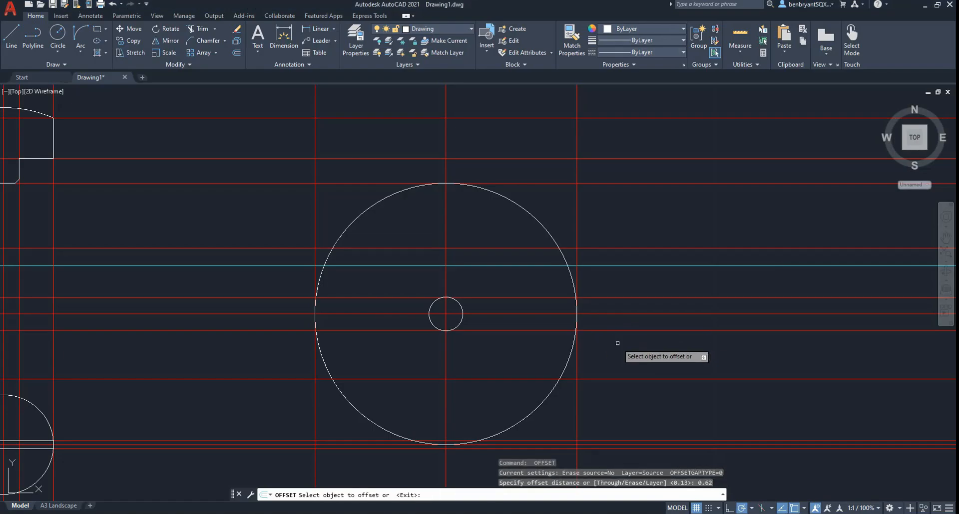
left_click(577, 364)
left_click(551, 358)
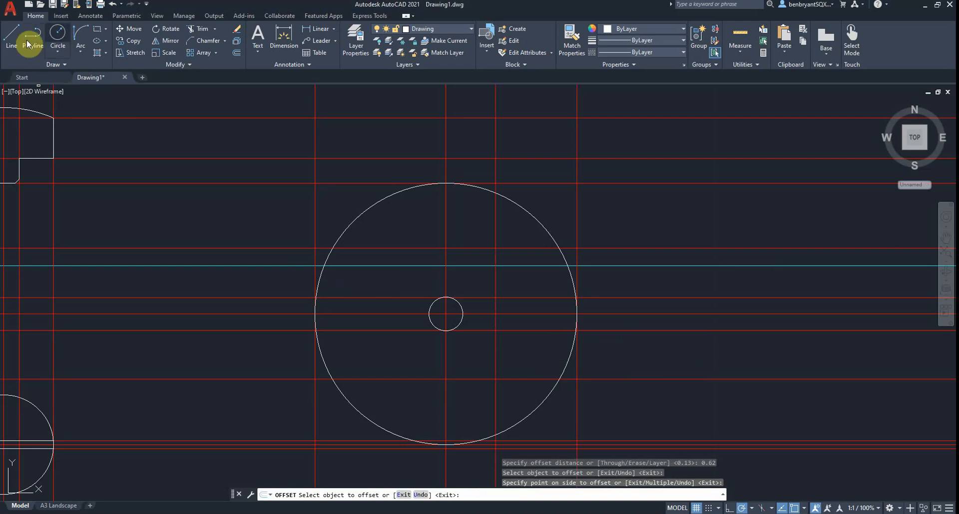
- Check the right slot's width in the PDF and draw a circle of diameter 0.25 at the slot's inner centre point in AutoCAD
key("alt+Tab")
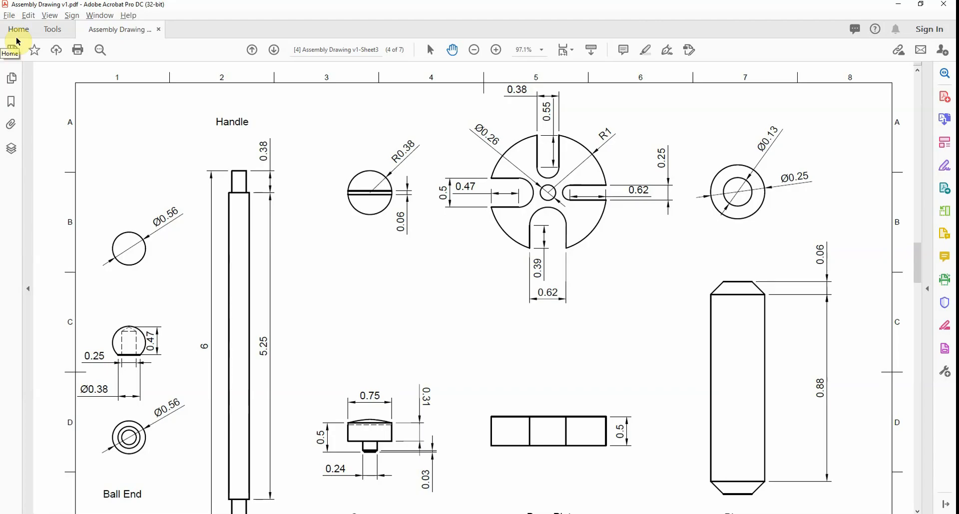
key("alt+Tab")
left_click(50, 35)
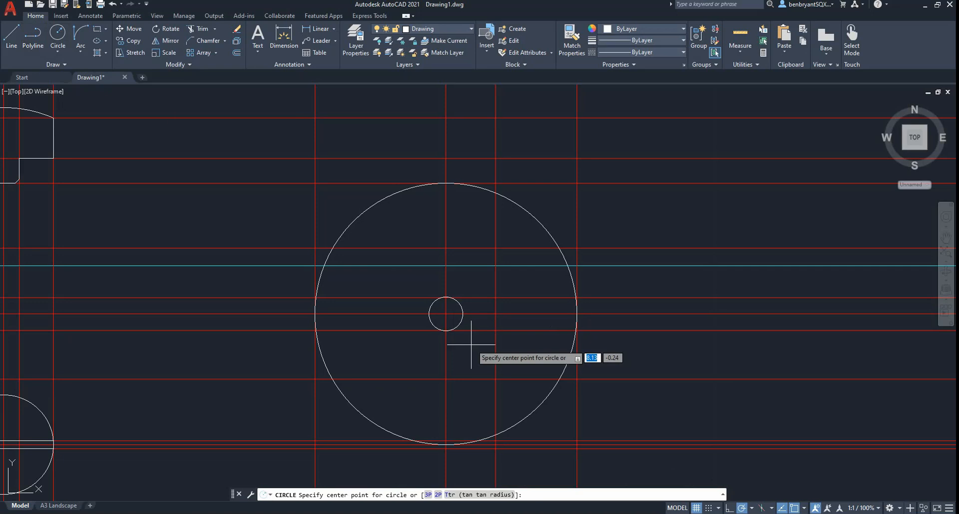
left_click(495, 314)
type("d")
key("Return")
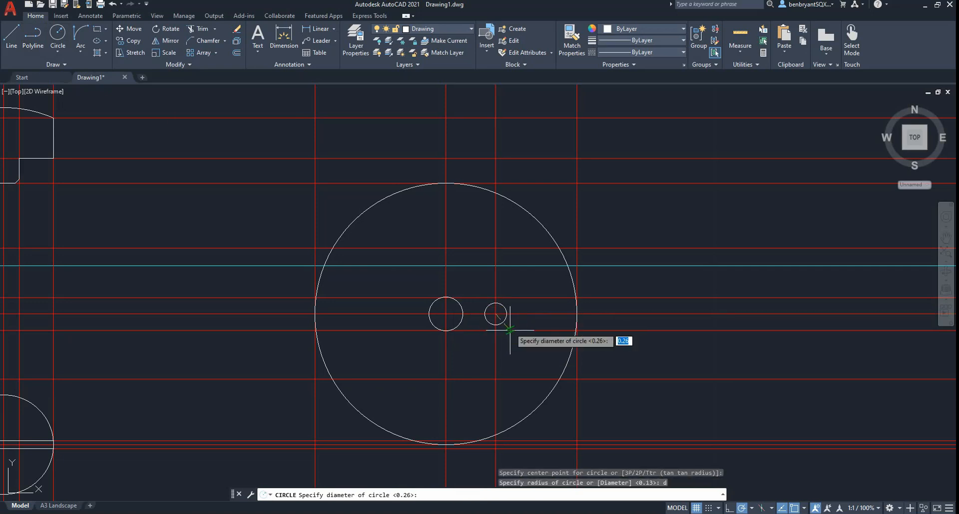
type("0.25")
key("Return")
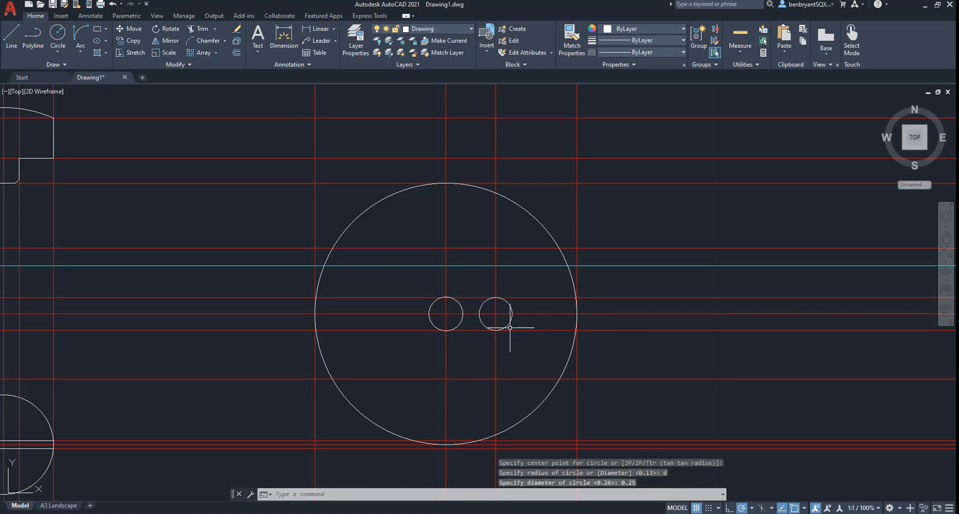
key("Return")
- Draw the right slot's two horizontal edges from the top and bottom of its end circle to the plate's outer circle
left_click(12, 36)
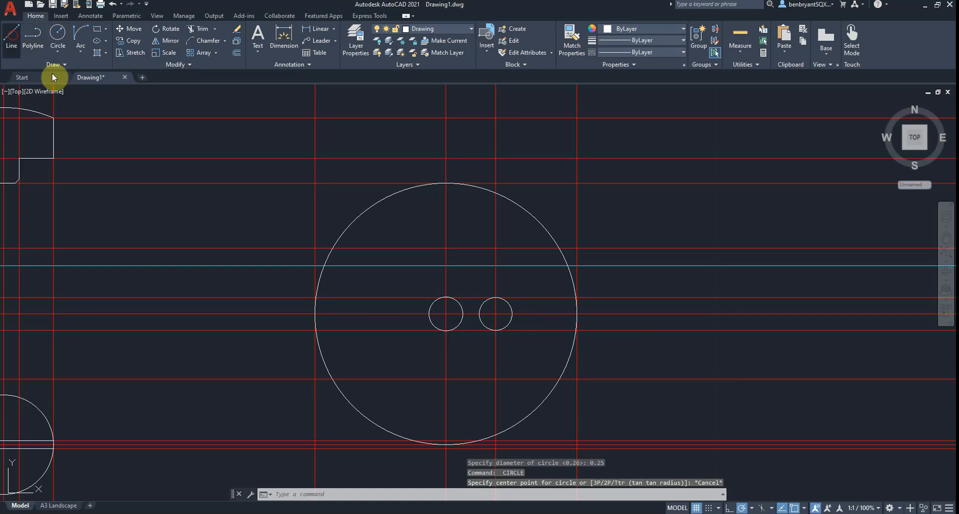
left_click(496, 298)
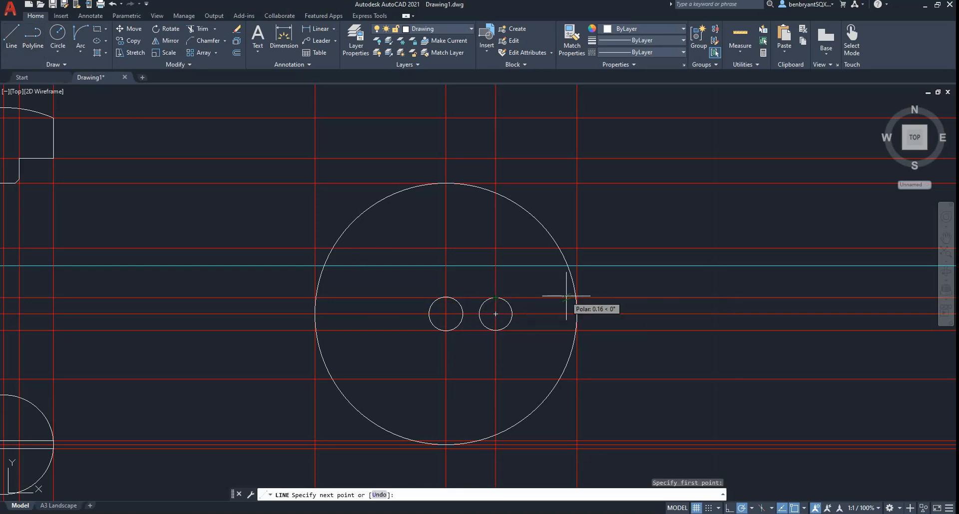
left_click(577, 299)
key("Return")
key("Return")
left_click(496, 331)
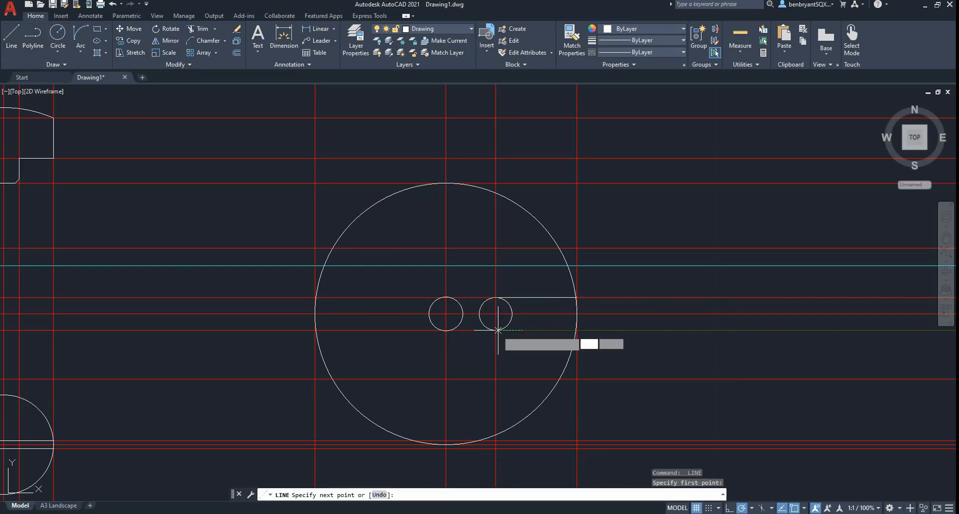
left_click(575, 331)
key("Return")
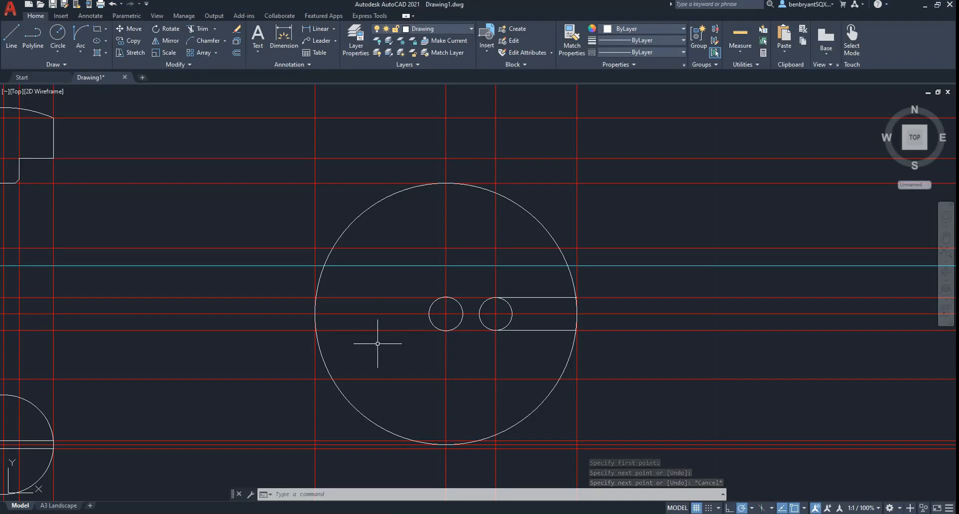
- Offset the base plate's horizontal centre line by 0.25 above and below for the left slot's edges
type("o")
key("Return")
type("0.")
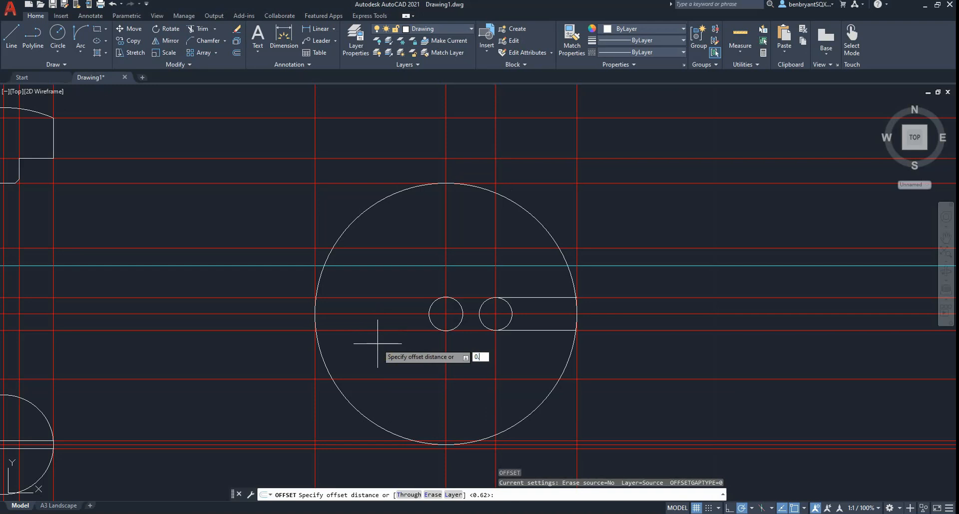
type("25")
key("Return")
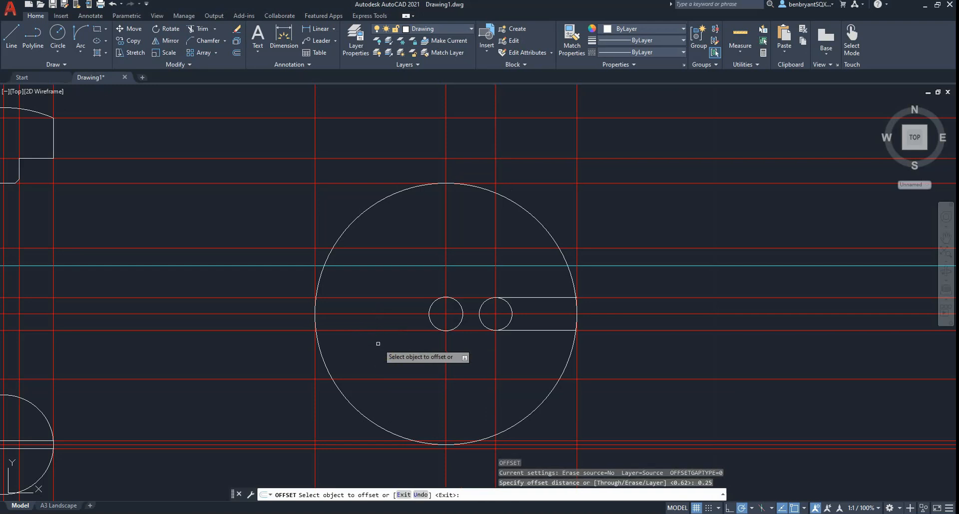
left_click(377, 314)
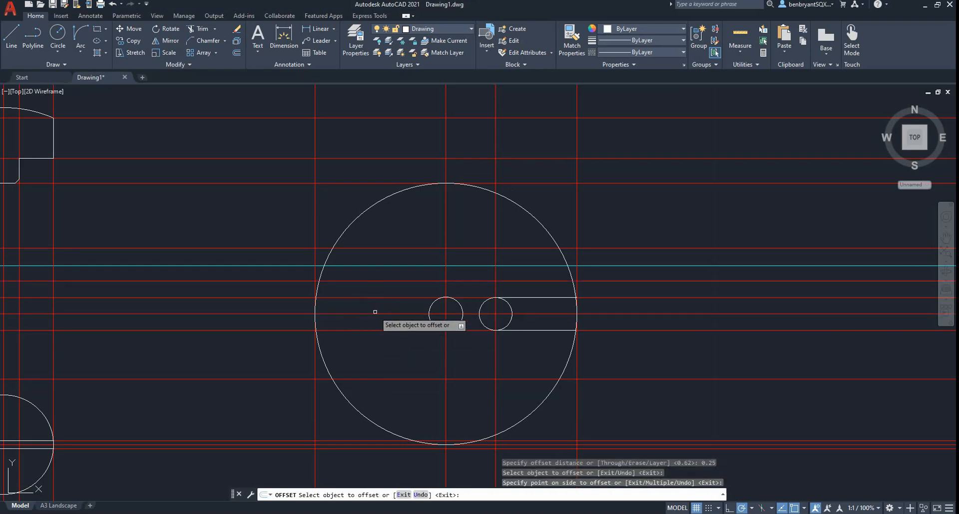
left_click(381, 351)
key("Escape")
- Change the colour of the left slot's two horizontal construction lines to yellow
left_click(381, 346)
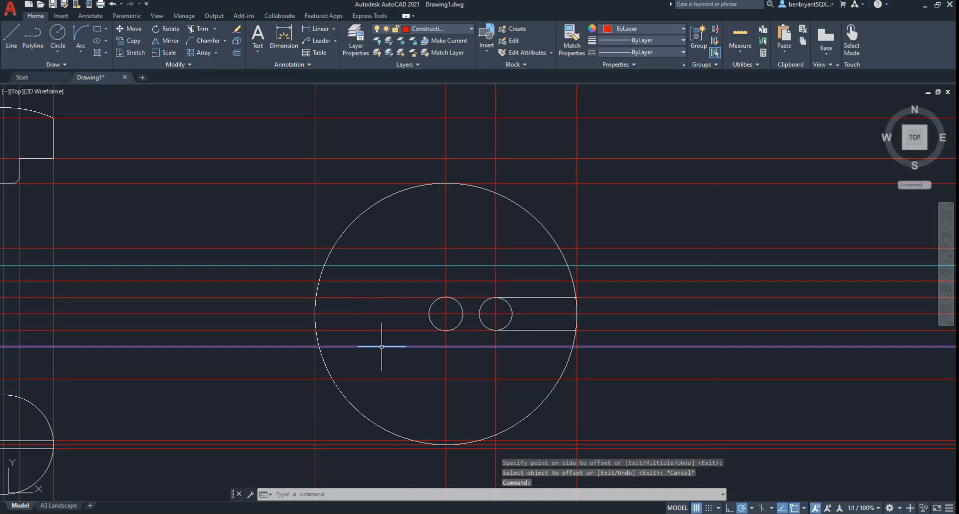
left_click(383, 282)
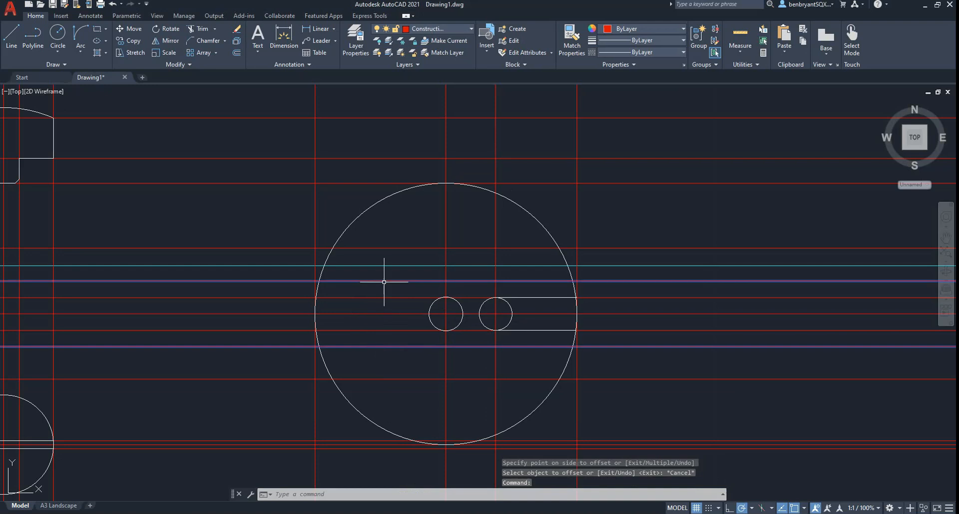
left_click(626, 29)
left_click(609, 125)
key("Escape")
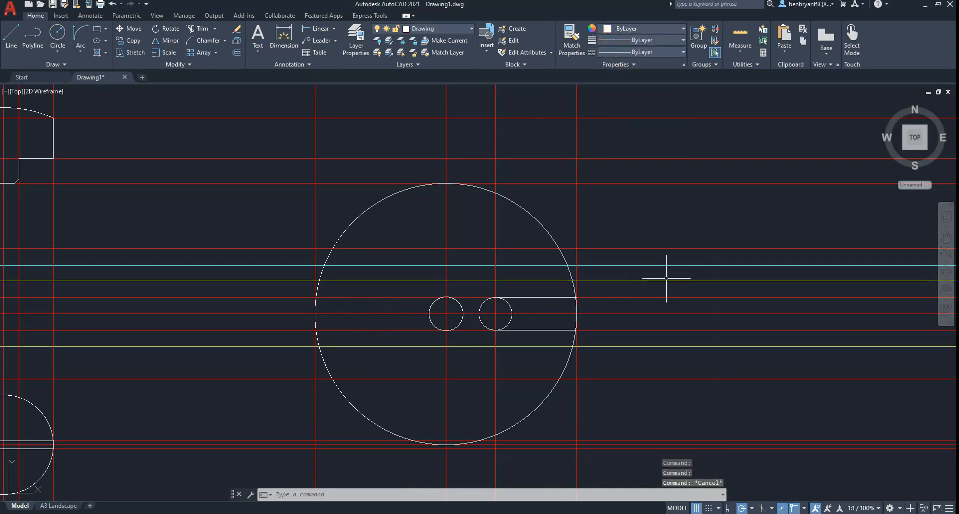
- Check the left slot's length in the PDF and offset the plate's left vertical construction line 0.47 to the right in AutoCAD
key("alt+Tab")
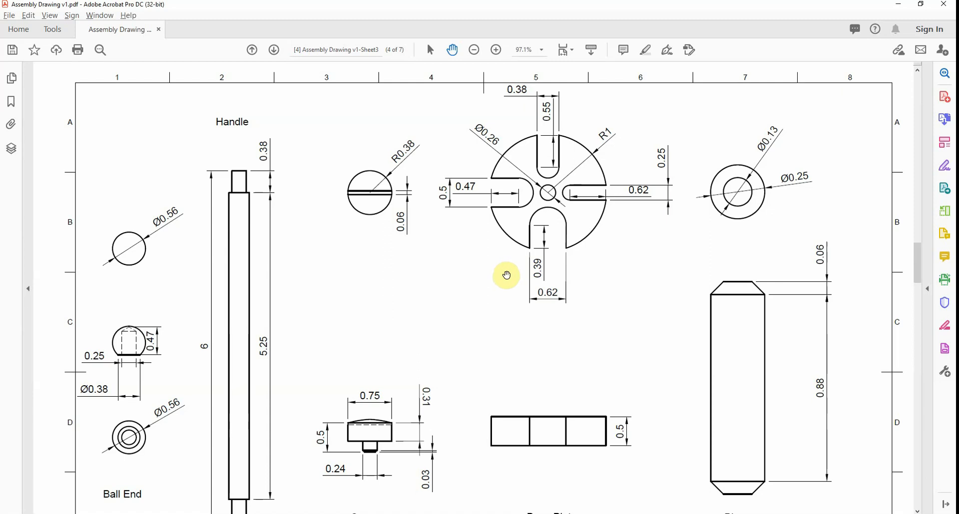
key("alt+Tab")
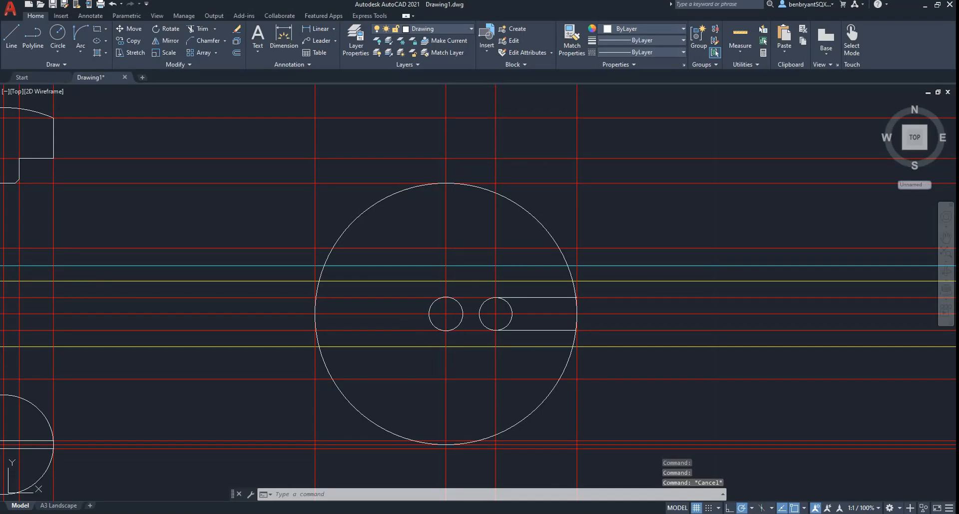
key("Return")
key("Return")
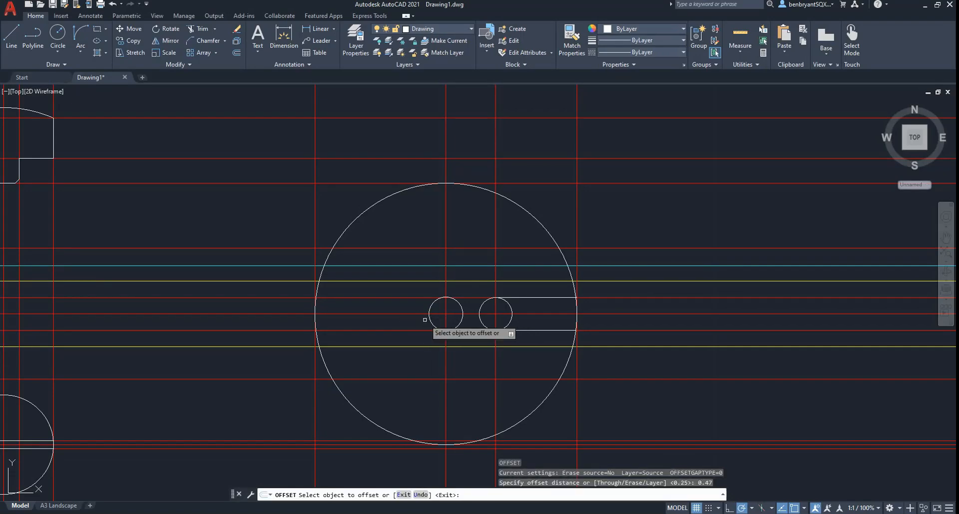
left_click(315, 372)
left_click(382, 366)
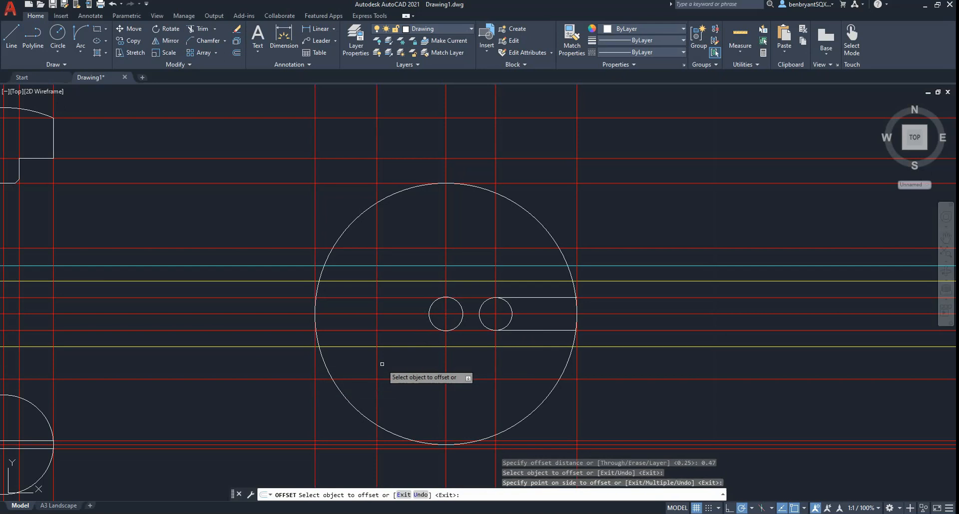
key("Escape")
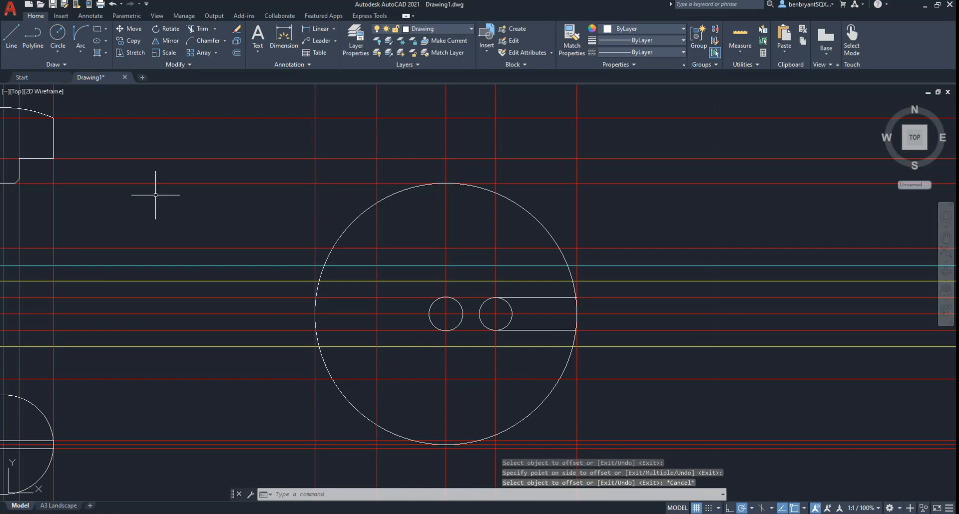
- Draw a circle of radius 0.25 where the left slot's vertical construction line crosses the horizontal centre line
left_click(70, 43)
left_click(377, 314)
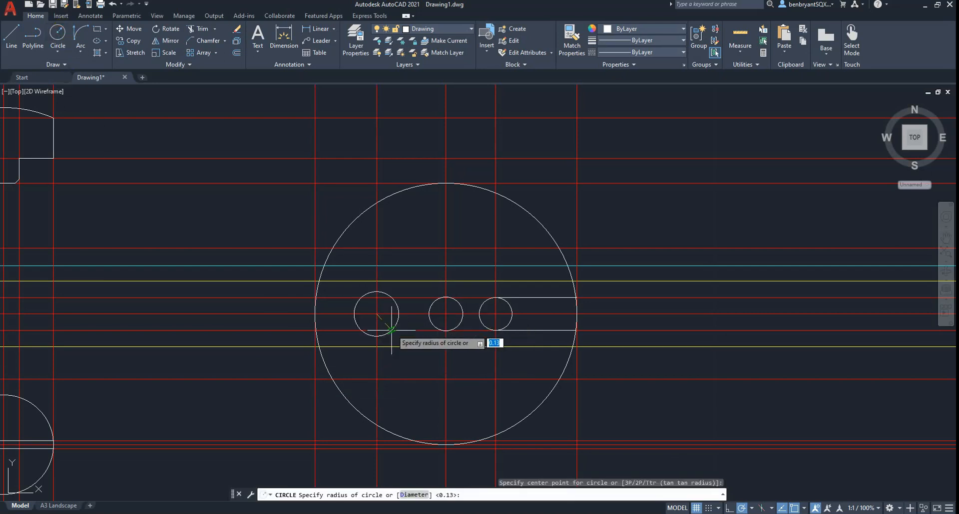
type("0.25")
key("Return")
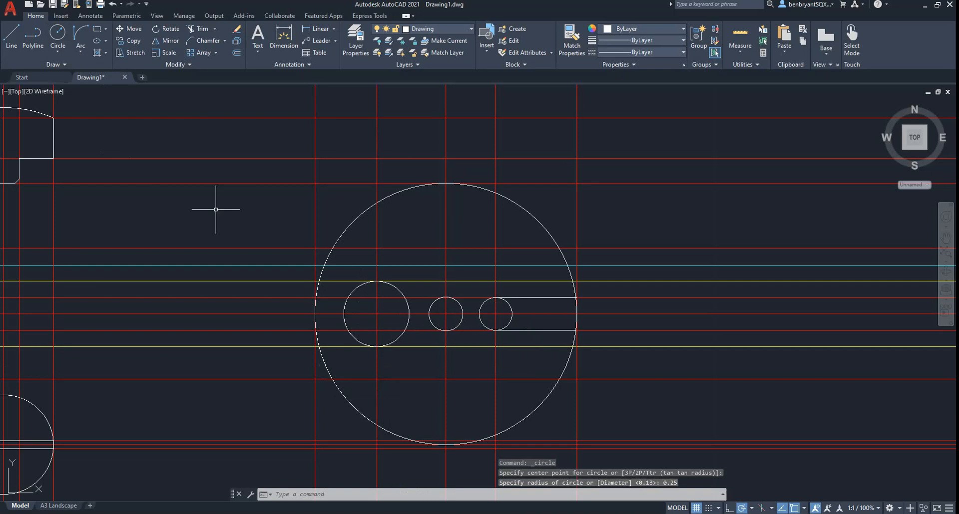
- Draw the left slot's upper and lower edges as lines from its circle to the plate's outline
left_click(11, 34)
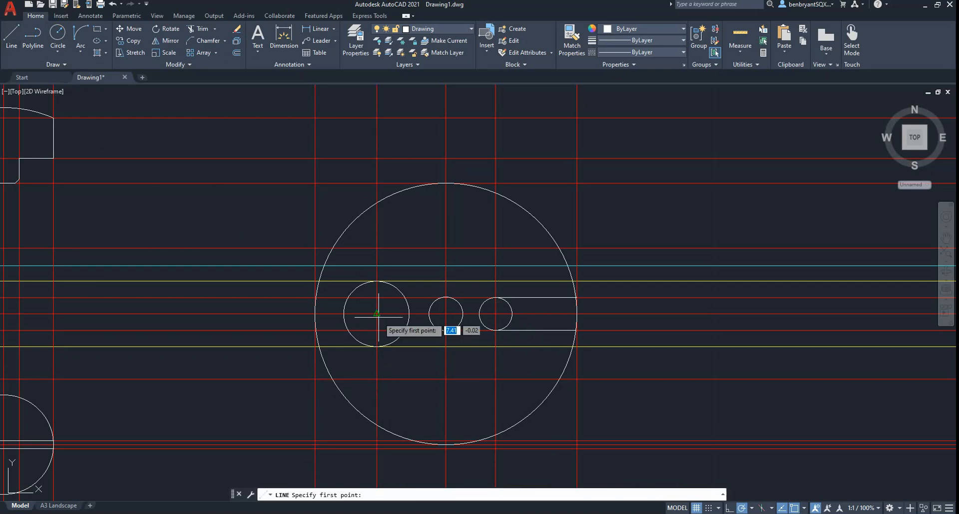
left_click(376, 281)
left_click(319, 281)
key("Return")
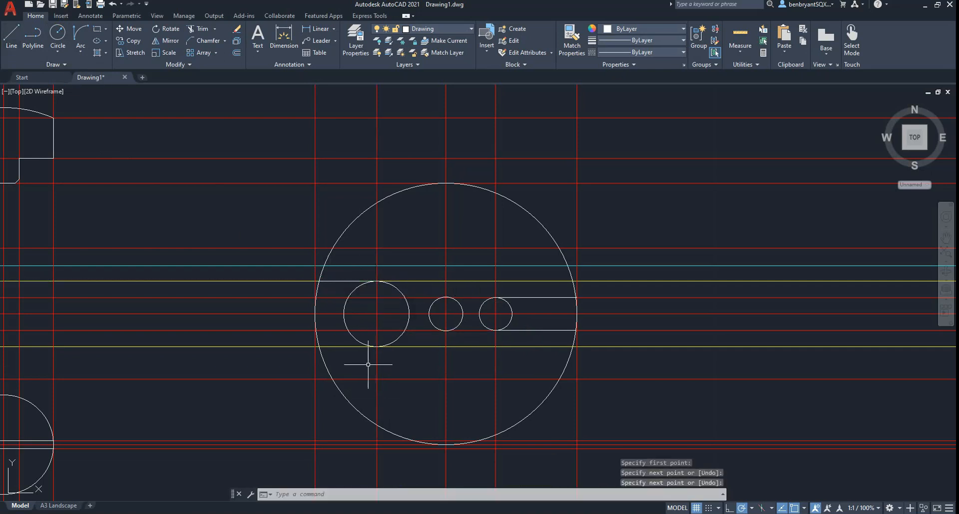
key("Return")
left_click(377, 346)
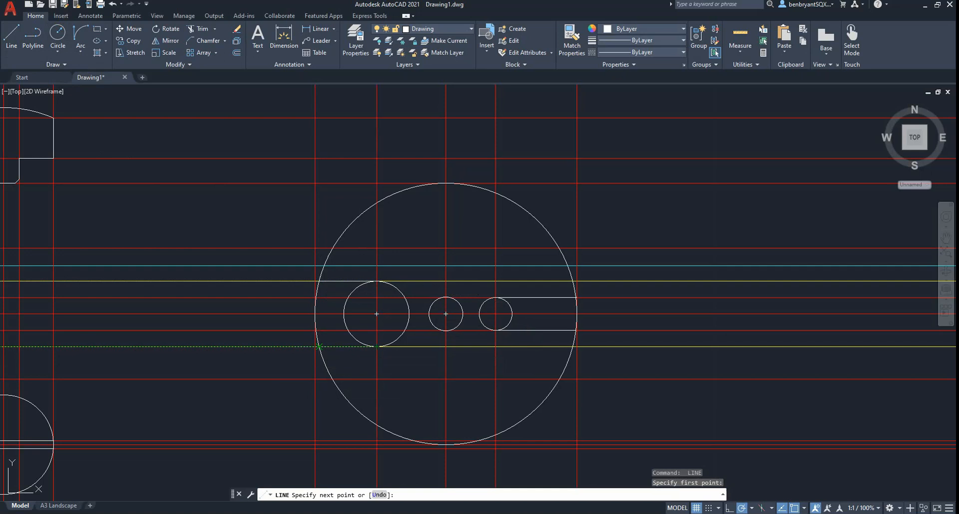
left_click(319, 347)
key("Return")
- Check the upper slot's width in the PDF and offset the plate's vertical centre line 0.19 to each side in AutoCAD
key("alt+Tab")
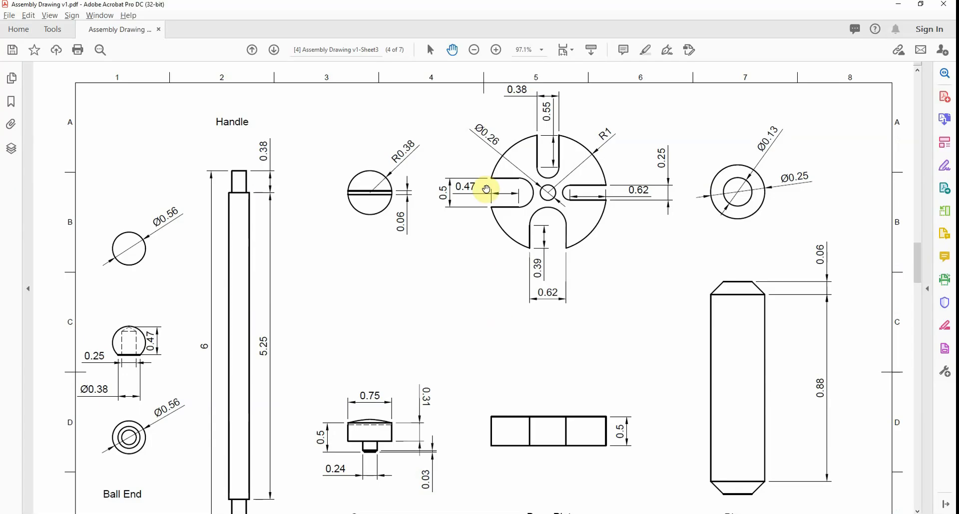
key("alt+Tab")
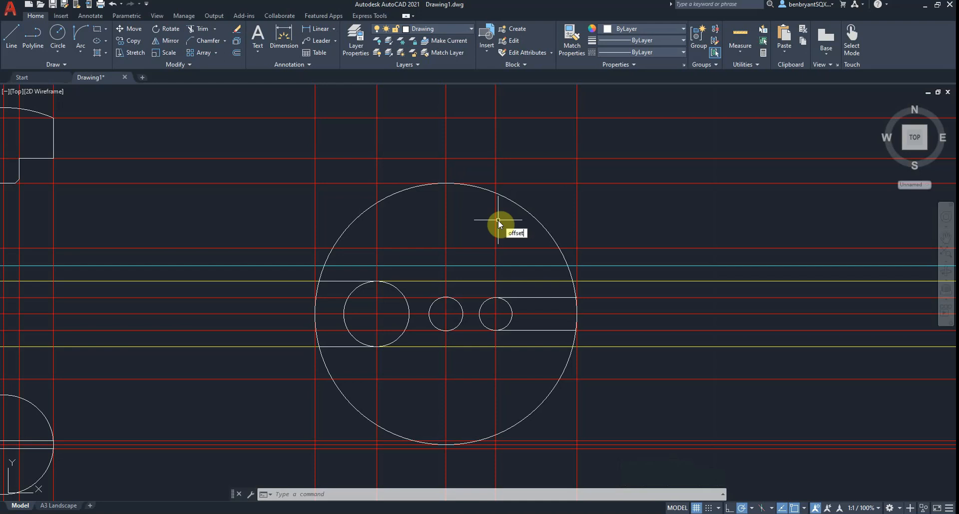
key("Return")
type("0.19")
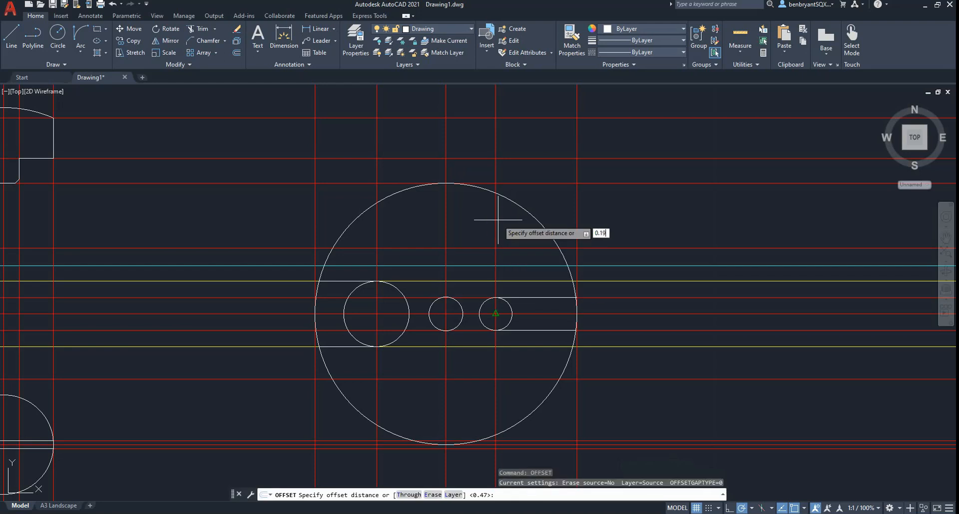
key("Return")
left_click(446, 214)
left_click(453, 210)
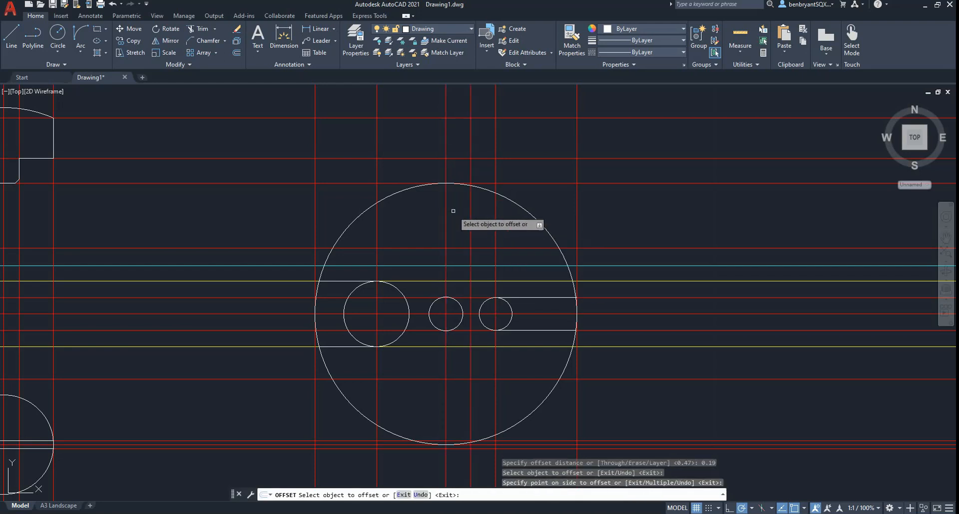
left_click(445, 213)
left_click(426, 218)
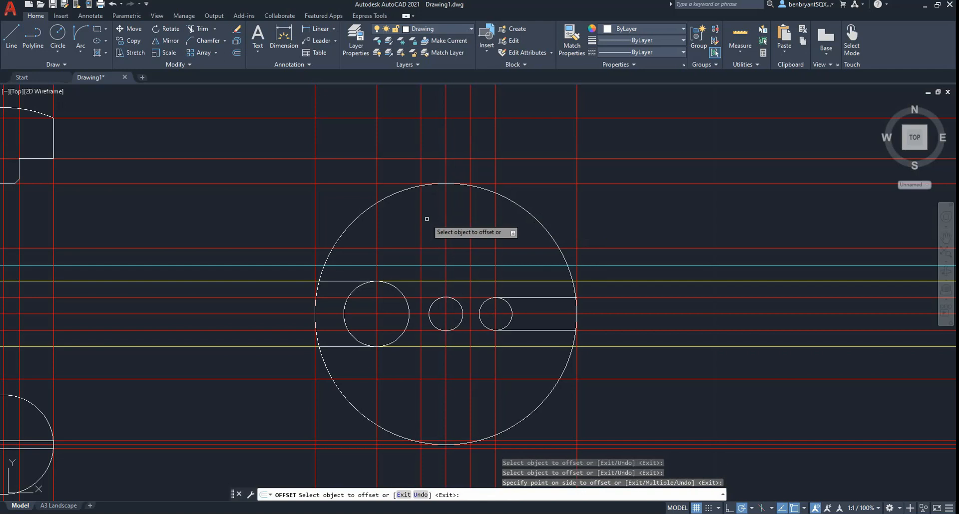
- Check the upper slot's length in the PDF and offset the plate's top horizontal construction line 0.55 downward in AutoCAD
key("alt+Tab")
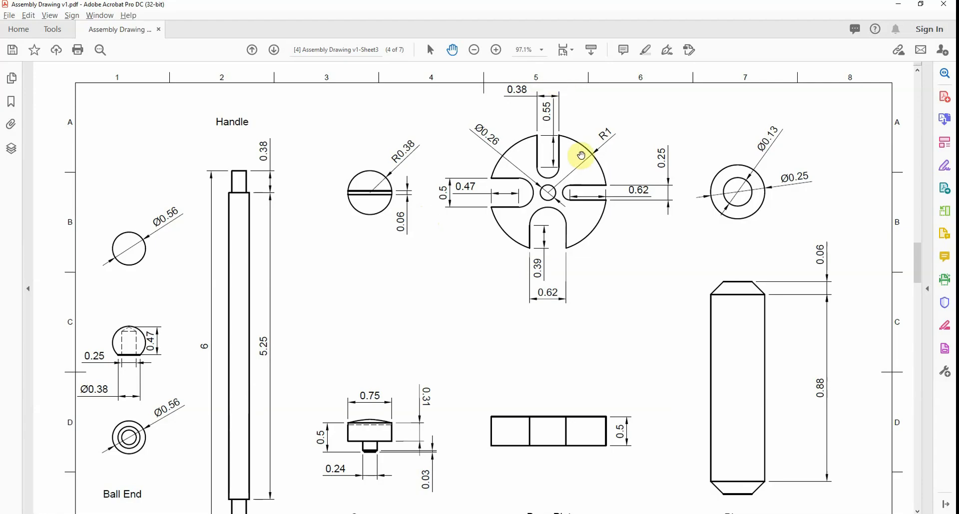
key("alt+Tab")
key("Return")
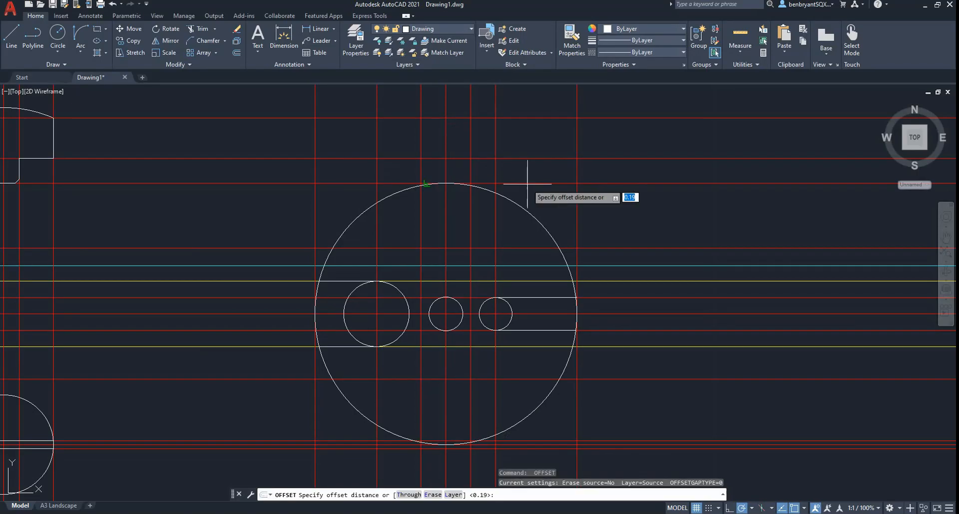
type("0")
key("Return")
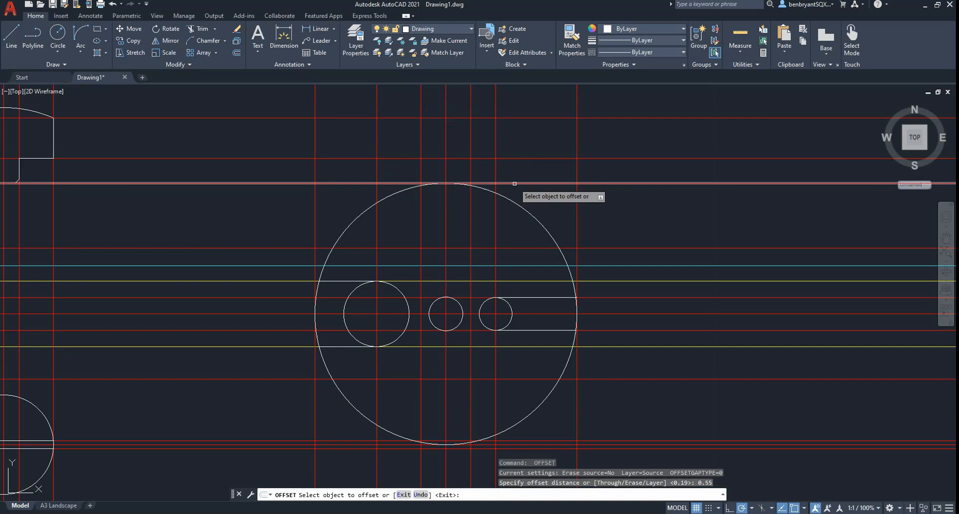
left_click(512, 184)
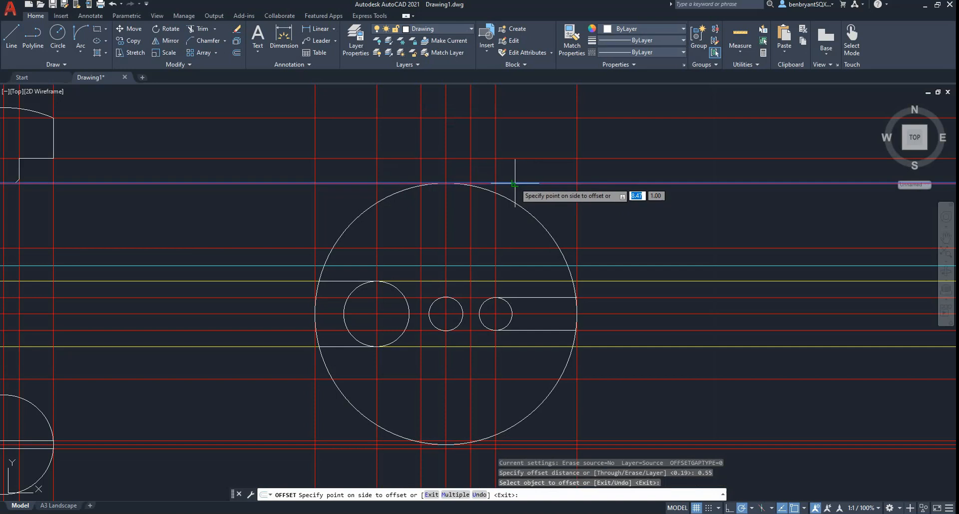
left_click(520, 210)
key("Escape")
- Change the colour of the upper slot's horizontal construction line to yellow
left_click(507, 254)
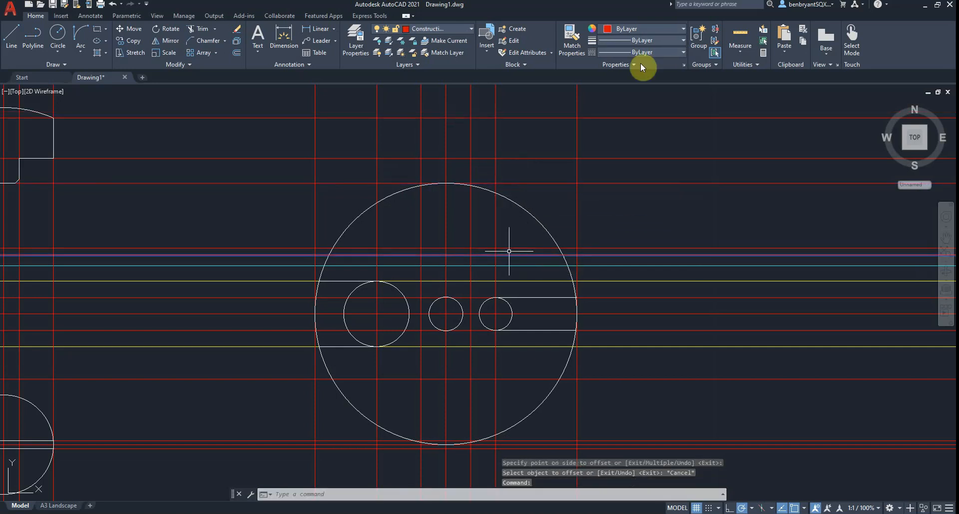
left_click(652, 28)
key("Escape")
key("Escape")
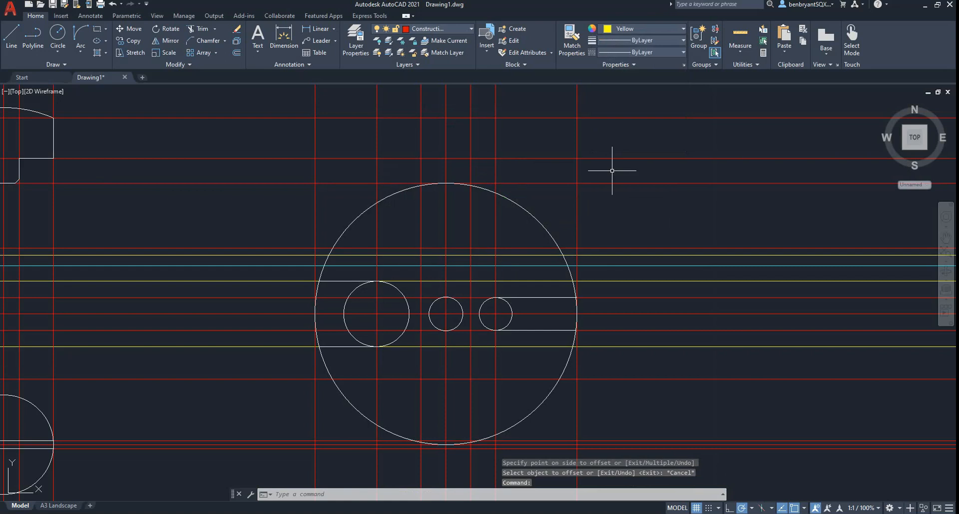
- Draw a circle of radius 0.38 where the upper slot's yellow construction line crosses the plate's vertical centre line
left_click(57, 35)
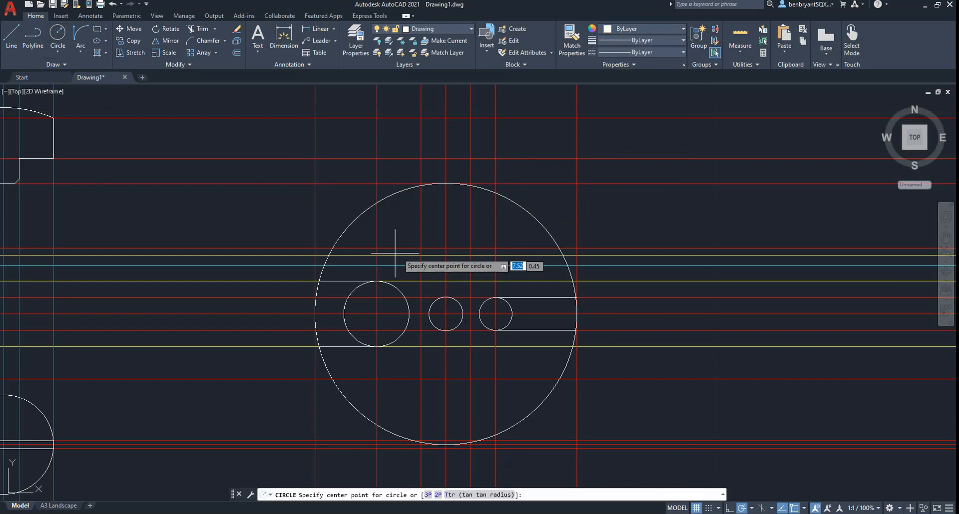
left_click(446, 255)
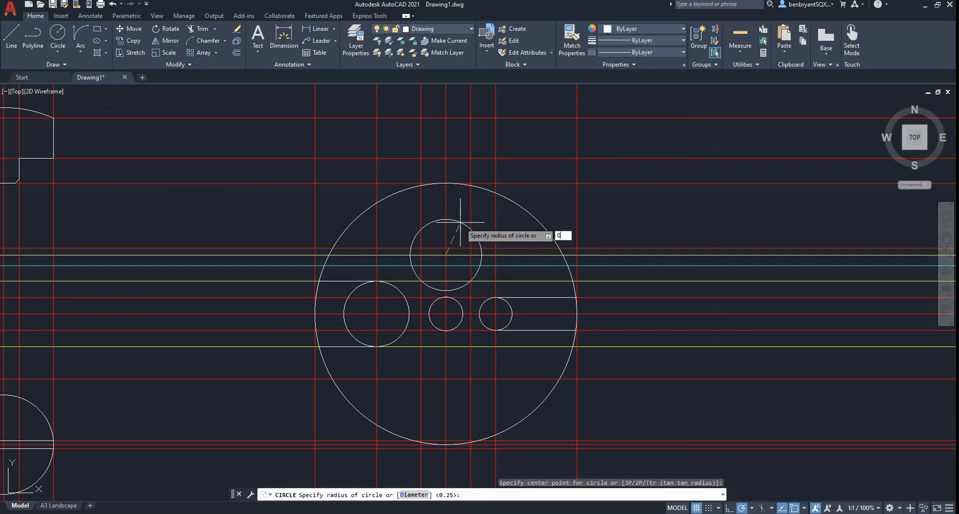
key("Return")
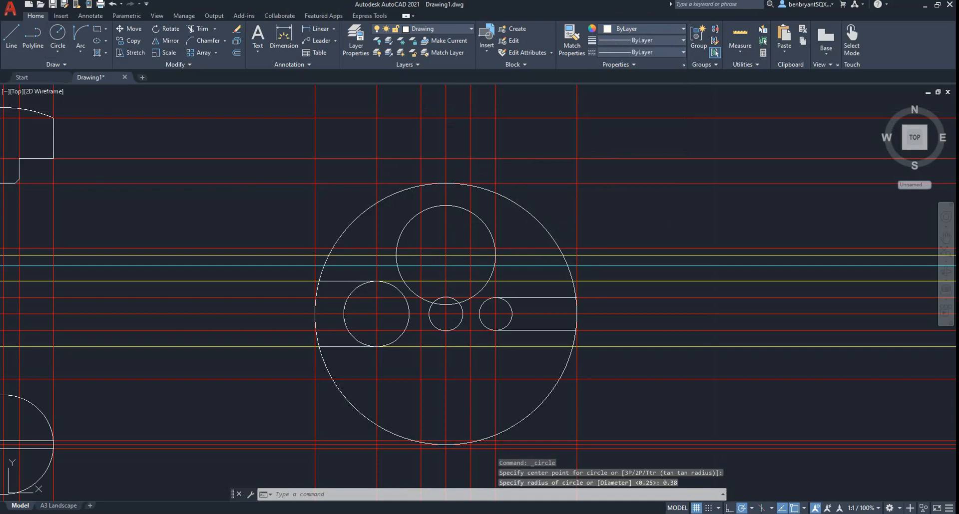
- Check the upper slot's width in the PDF and set the diameter of its circle to 0.38 in AutoCAD
key("alt+Tab")
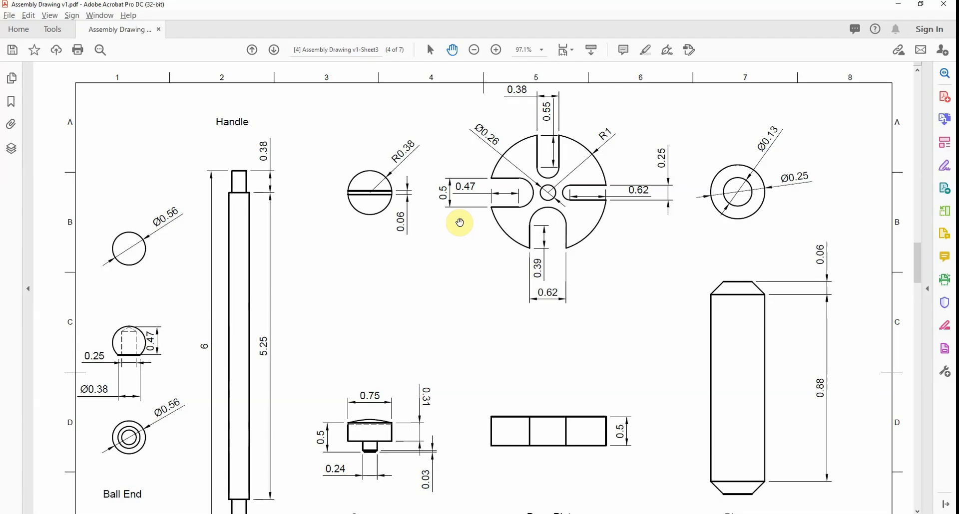
key("alt+Tab")
left_click(480, 219)
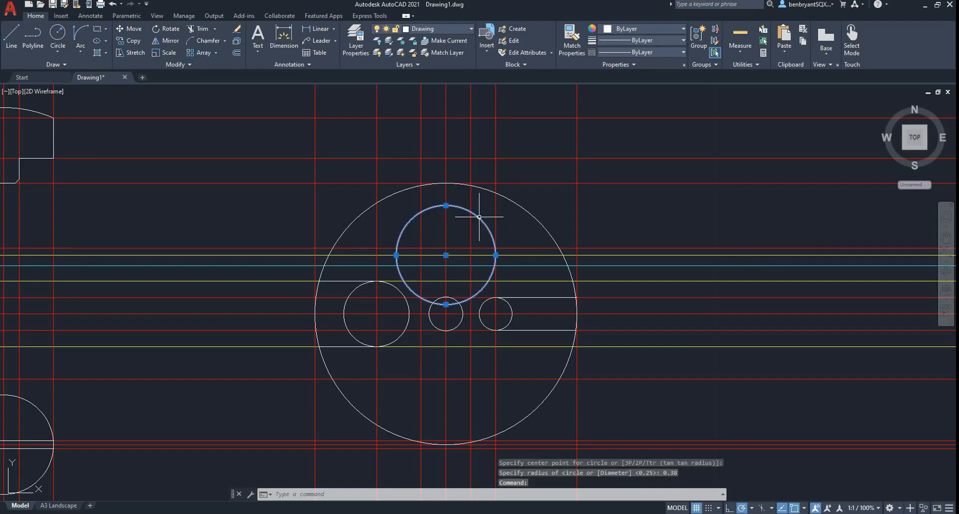
right_click(480, 220)
left_click(536, 442)
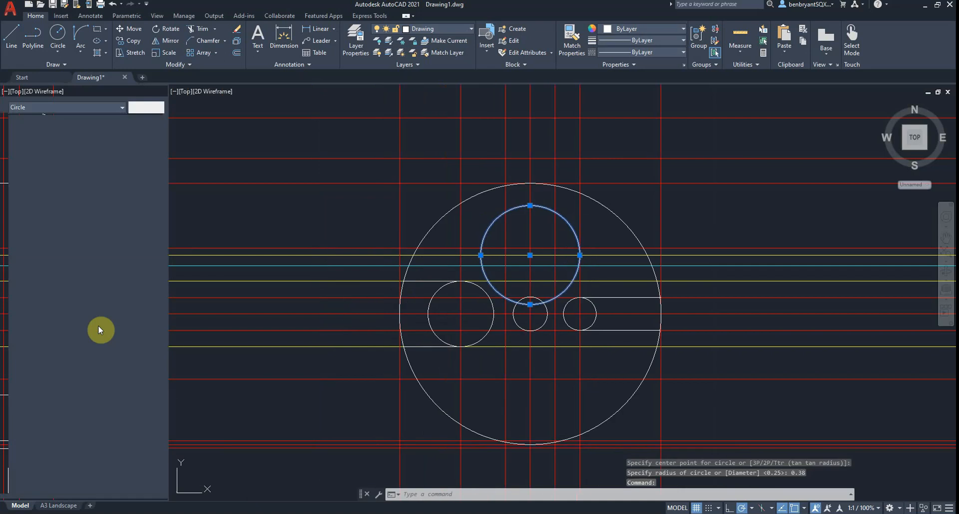
left_click(71, 275)
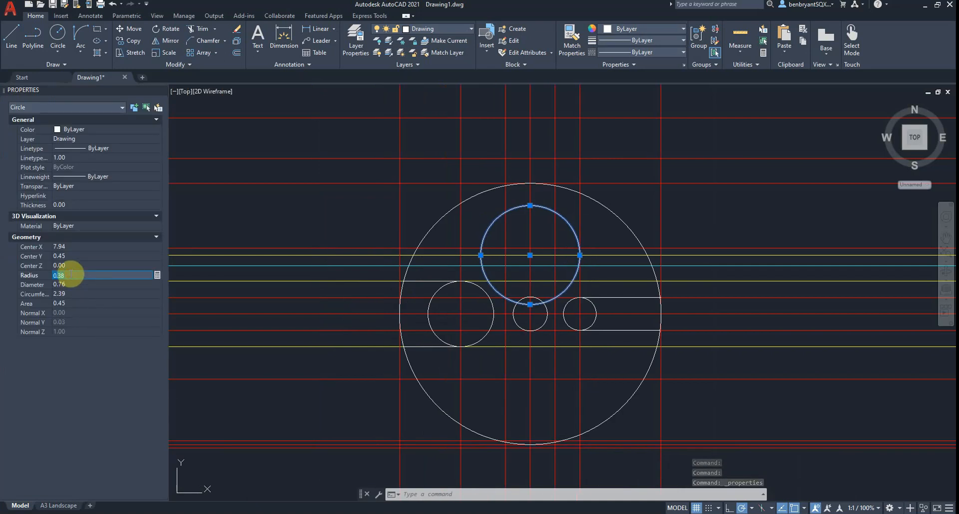
key("alt+Tab")
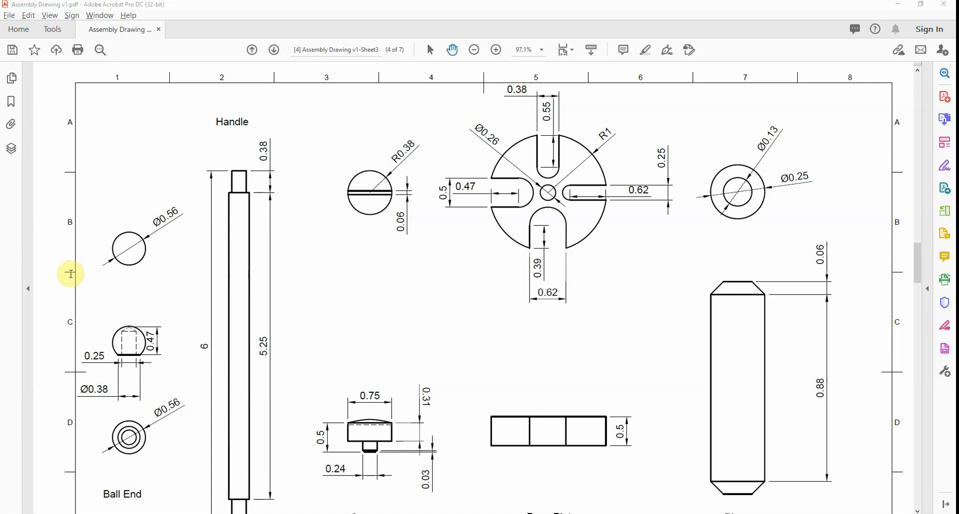
key("alt+Tab")
key("alt+Tab")
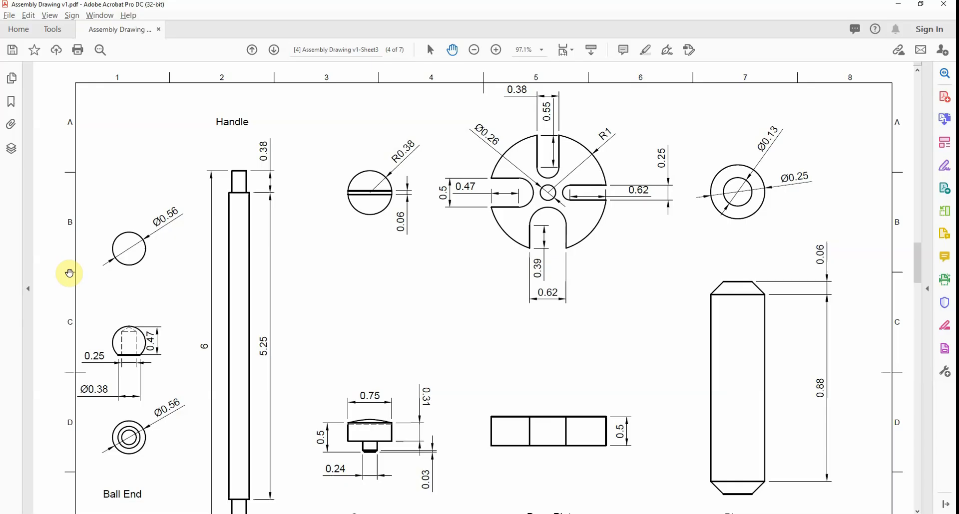
key("alt+Tab")
left_click(70, 284)
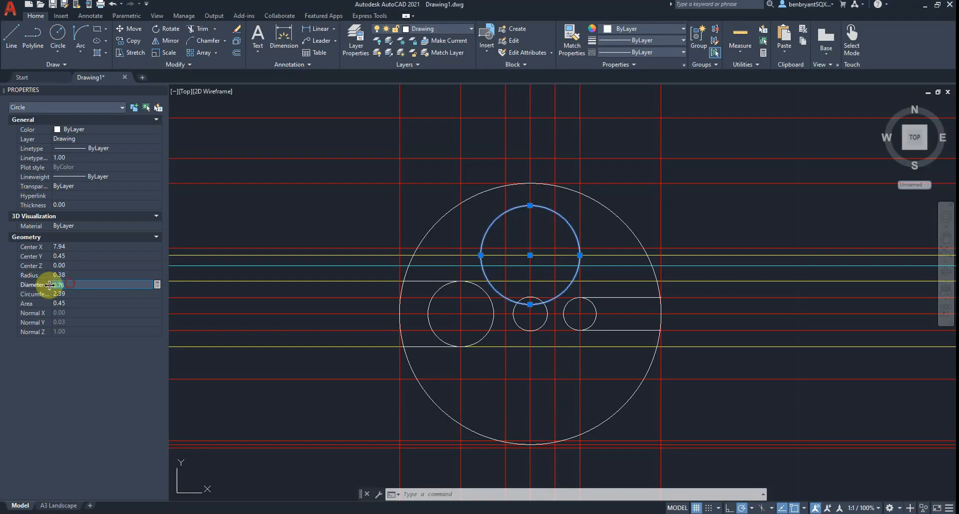
type("0.38")
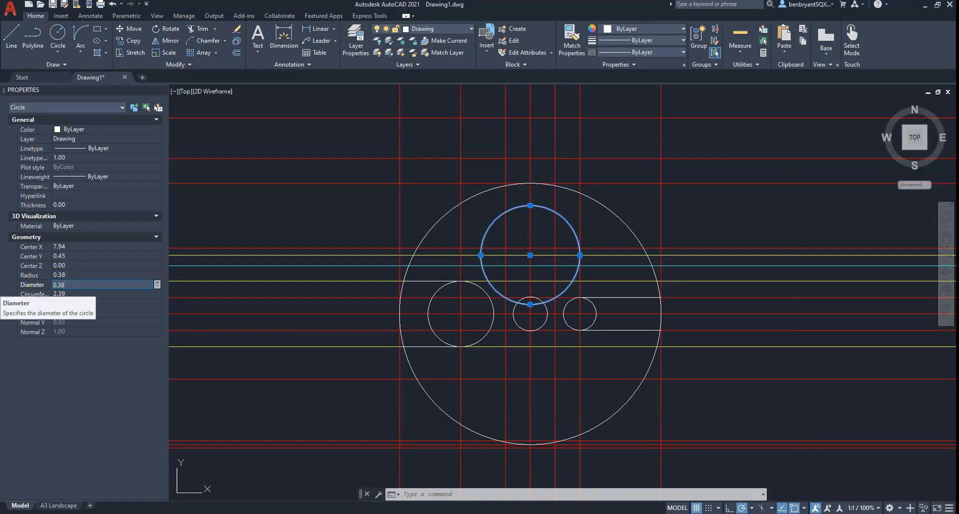
left_click(38, 290)
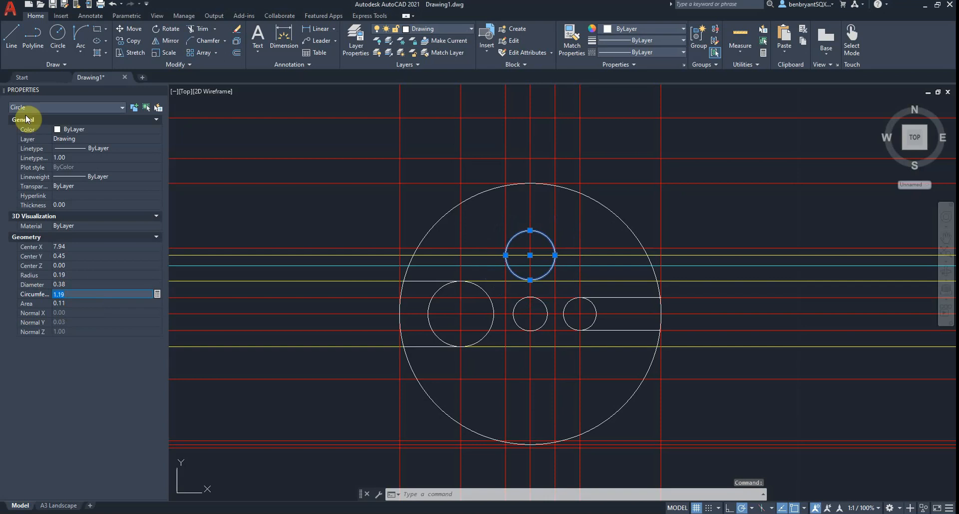
left_click(162, 91)
key("Escape")
- Draw the upper slot's two vertical edges as lines from the sides of its circle up to the plate's outline
scroll(472, 280, "up", 5)
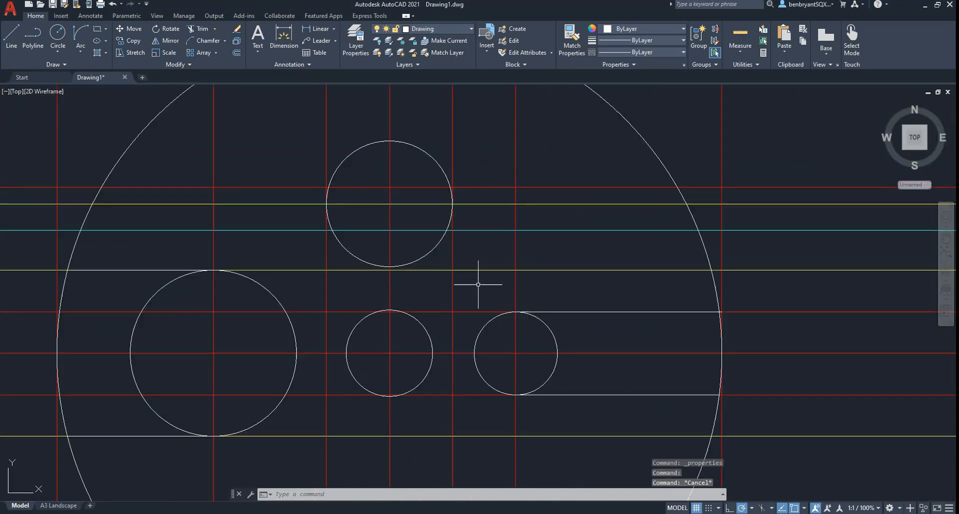
scroll(456, 259, "down", 5)
left_click(11, 35)
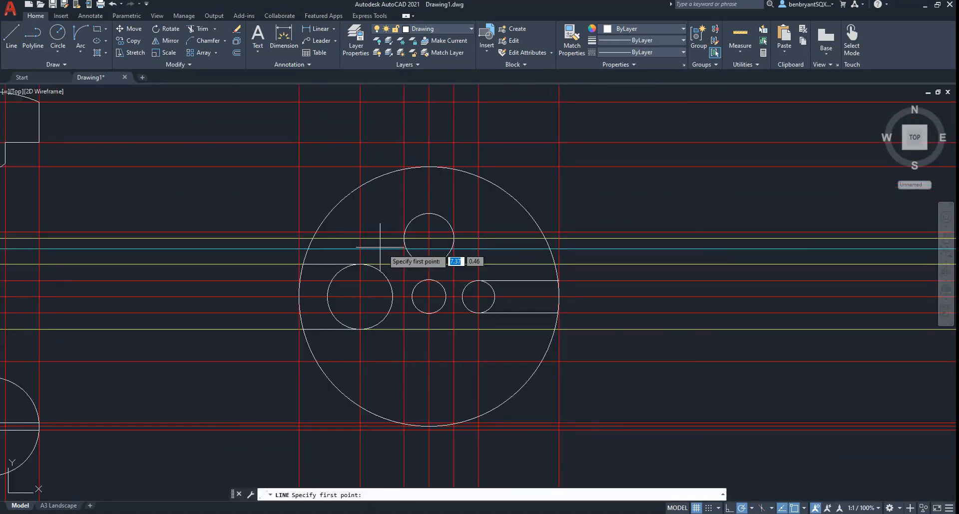
left_click(404, 239)
left_click(404, 170)
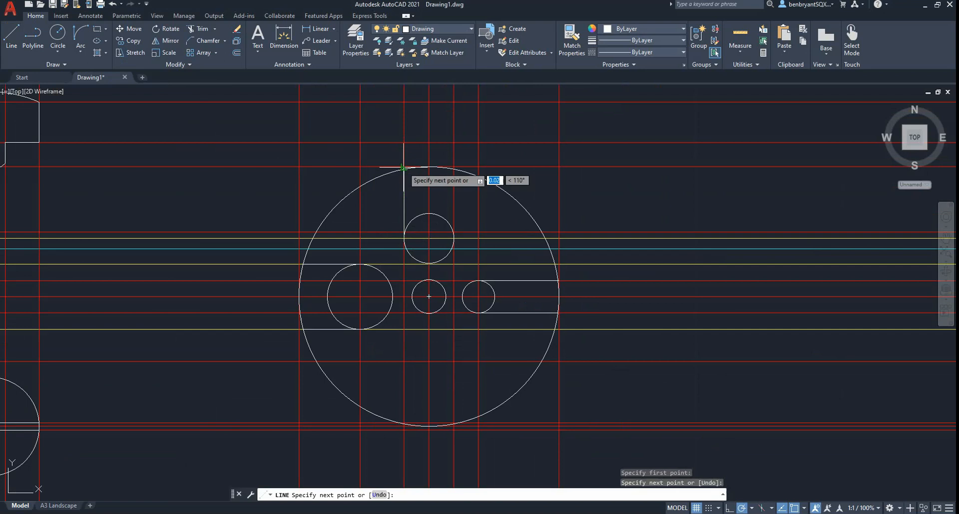
key("Return")
key("Return")
left_click(454, 239)
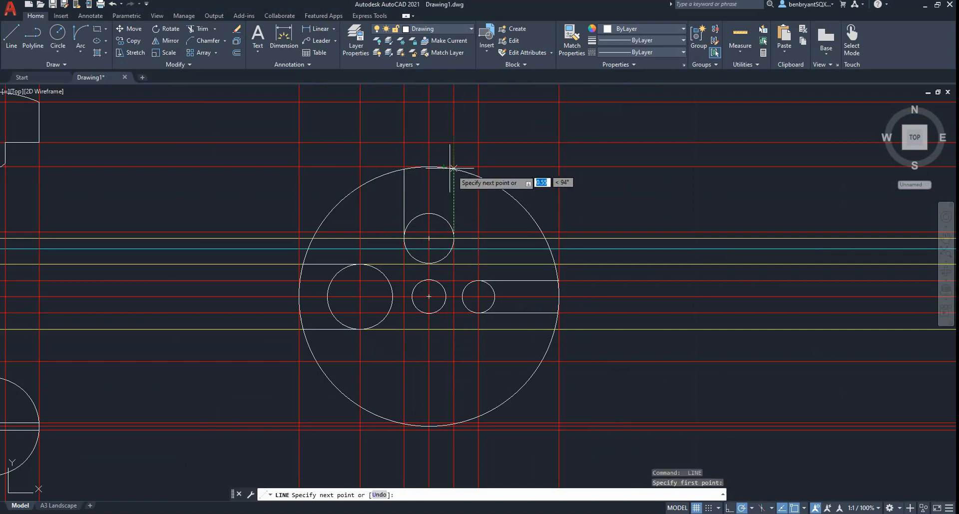
left_click(453, 171)
key("Return")
- Check the lower slot's width in the PDF, and in AutoCAD offset the plate's vertical centre line by 0.315 to both sides
key("alt+Tab")
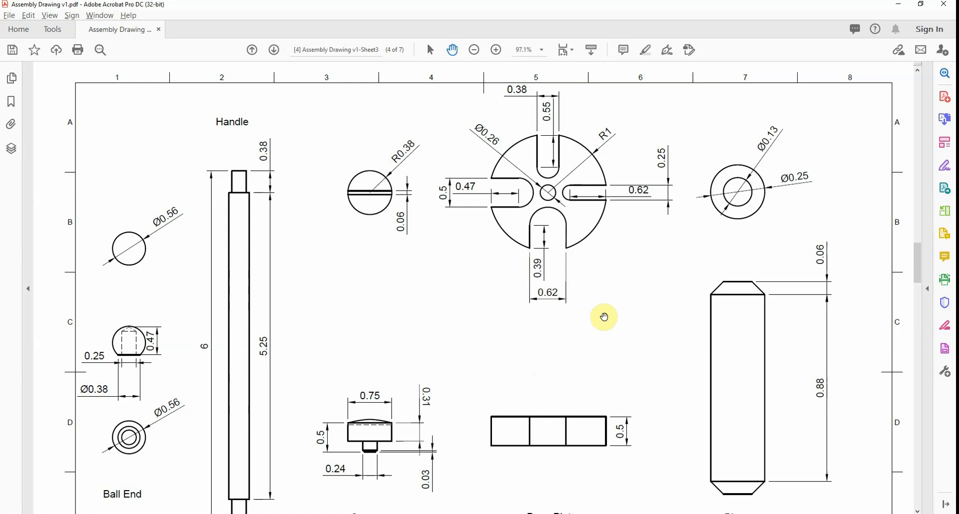
key("alt+Tab")
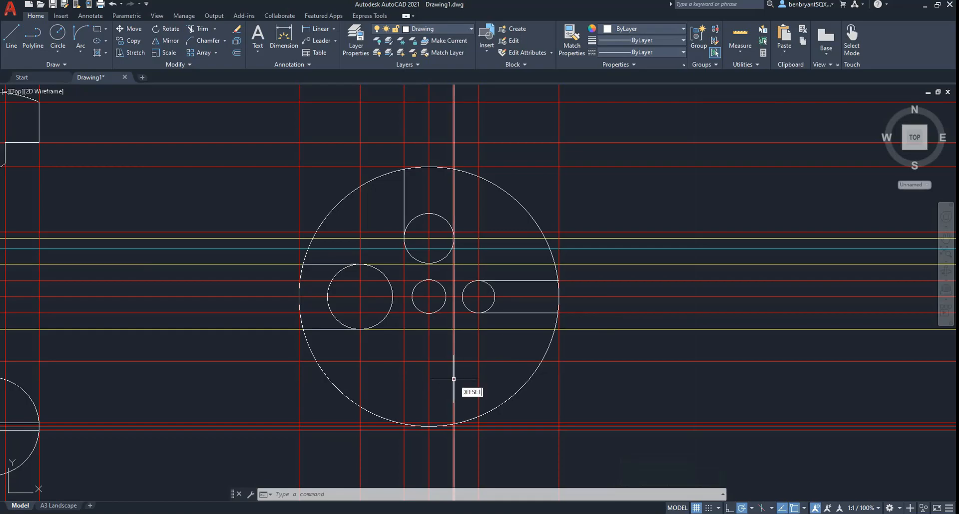
key("Return")
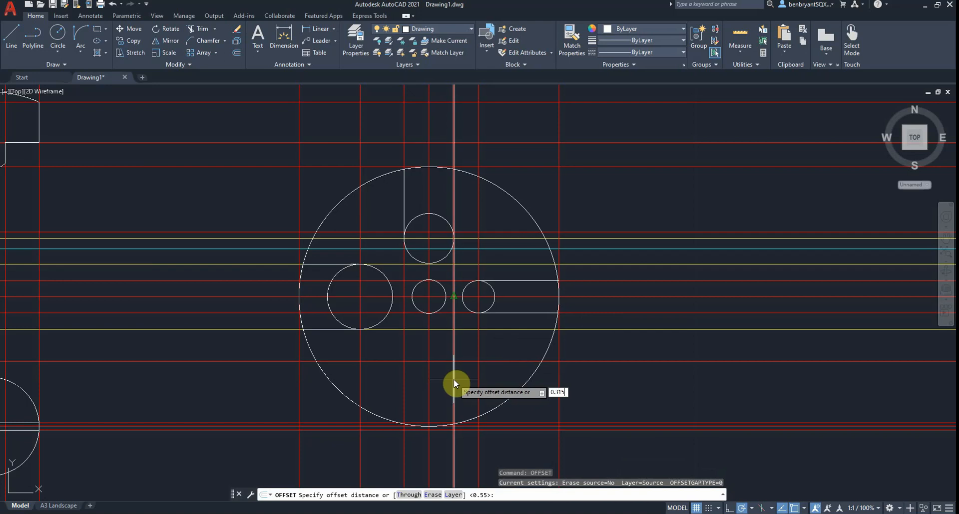
key("Return")
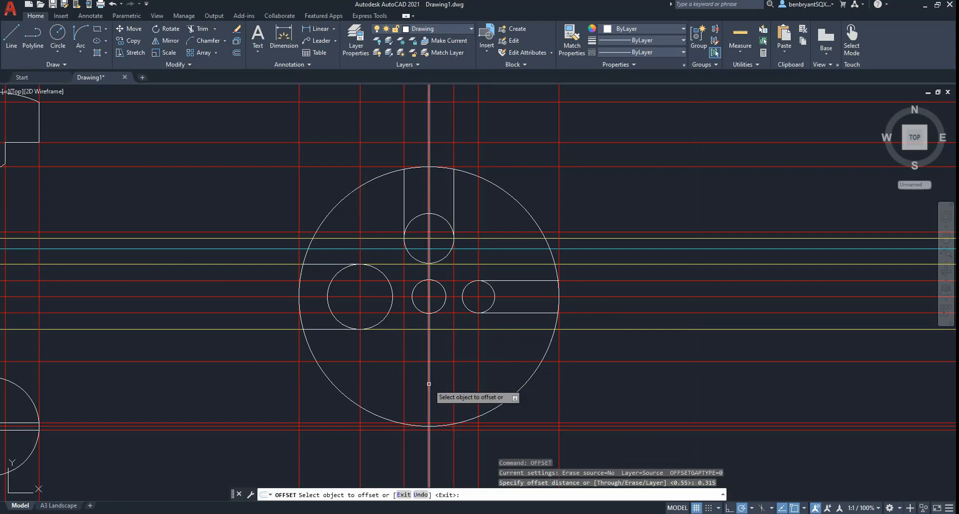
left_click(428, 383)
left_click(415, 385)
left_click(428, 383)
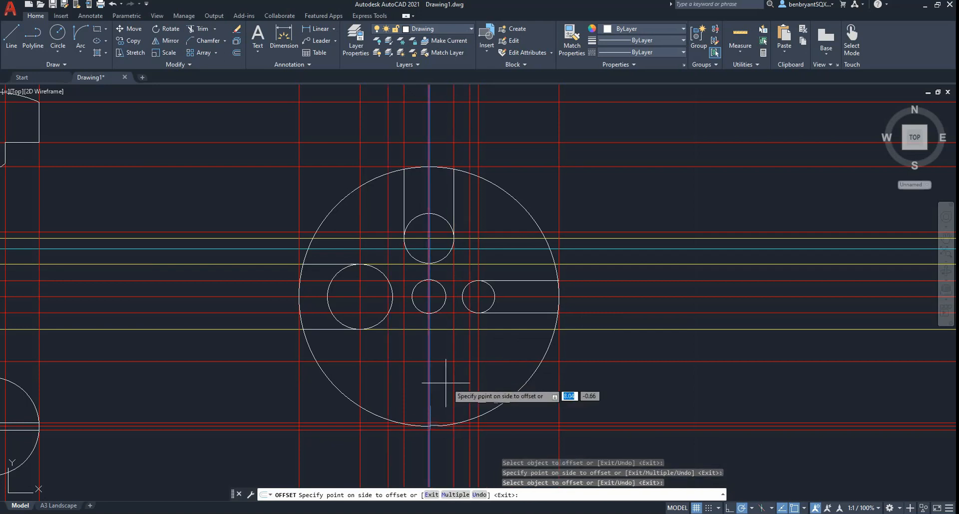
left_click(449, 382)
key("Escape")
- Change the colour of the lower slot's two vertical construction lines to cyan
left_click(470, 385)
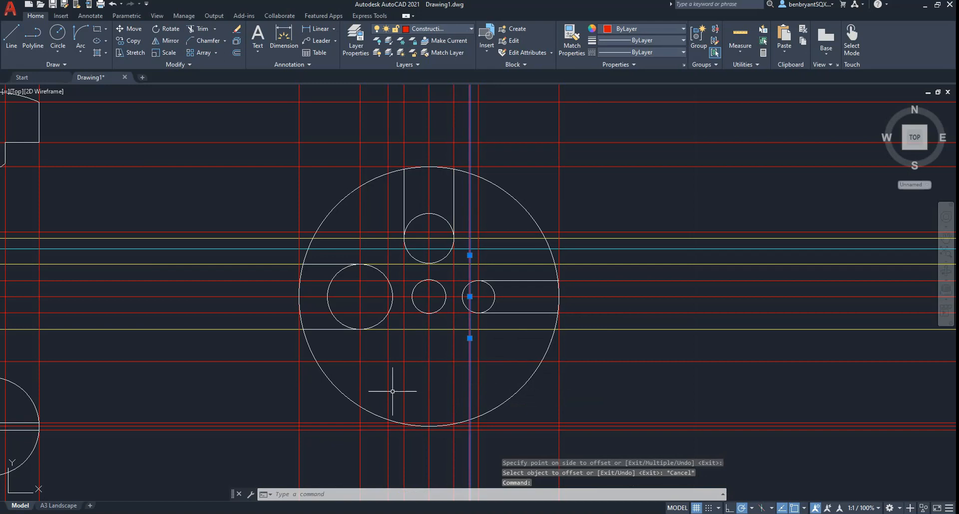
left_click(388, 392)
left_click(644, 29)
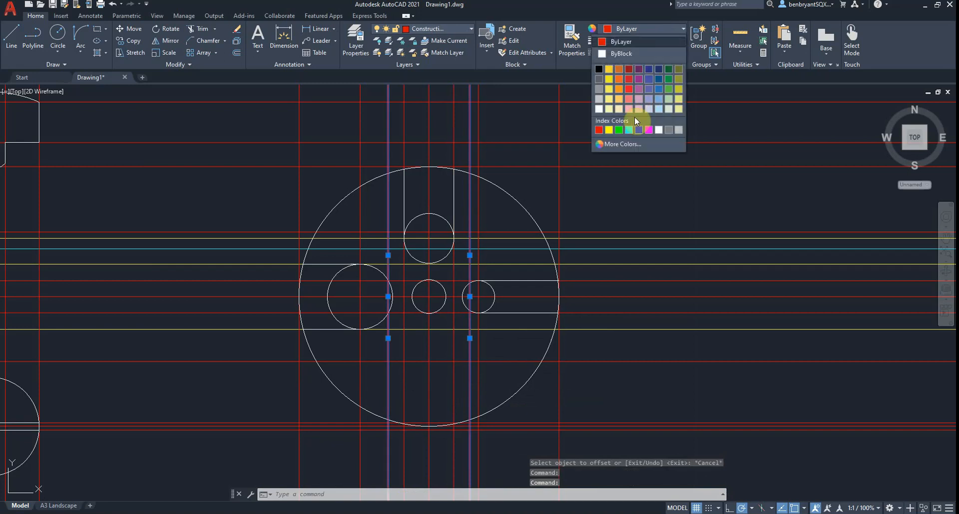
left_click(629, 127)
key("Escape")
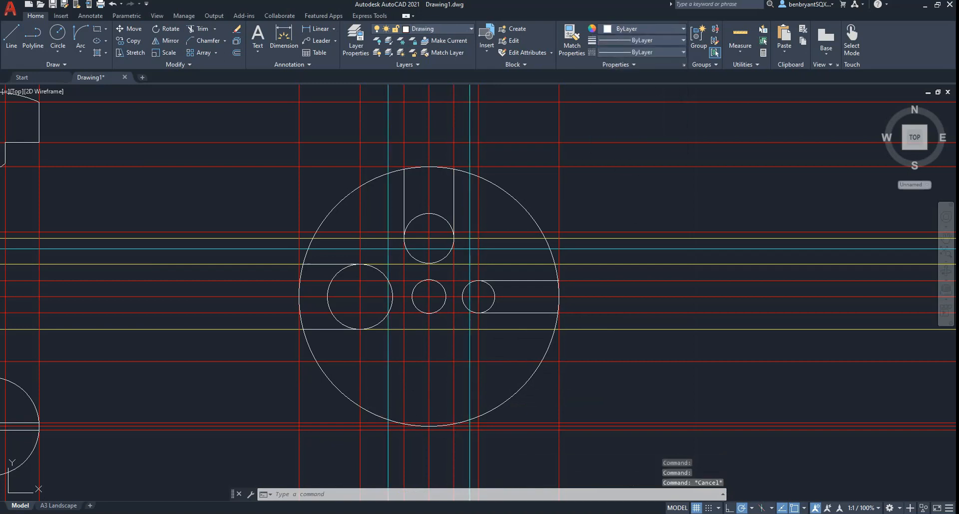
- Check the lower slot's depth in the PDF, and in AutoCAD offset the lower horizontal construction line upward by 0.39
key("alt+Tab")
key("alt+Tab")
type("o")
key("Return")
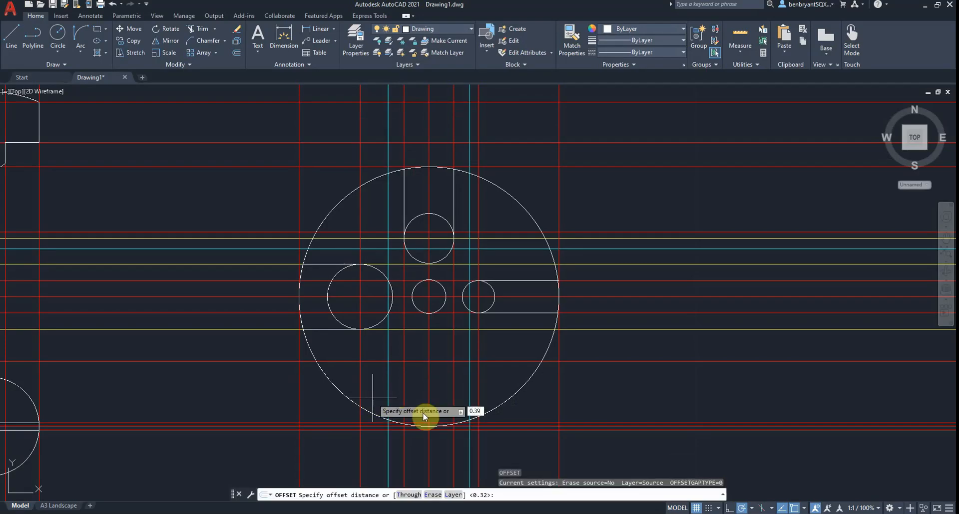
key("Return")
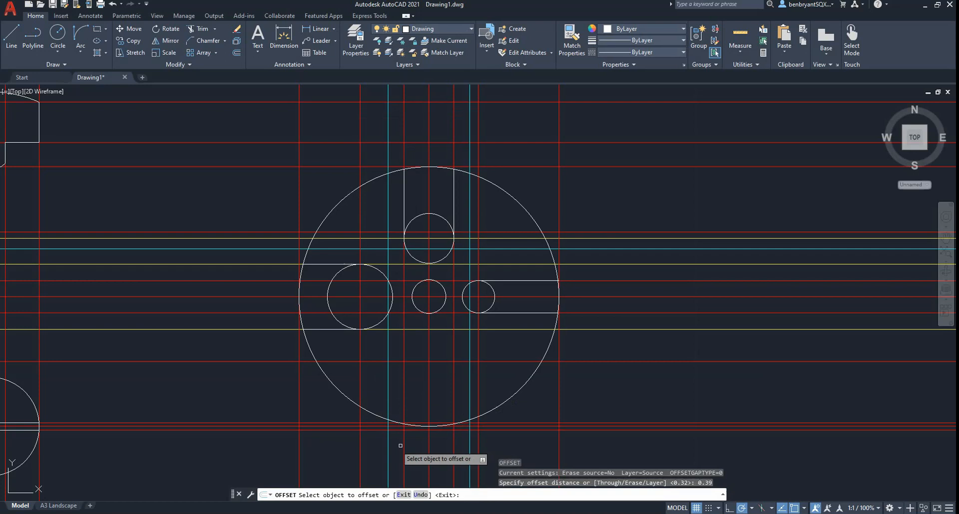
left_click(367, 428)
left_click(394, 403)
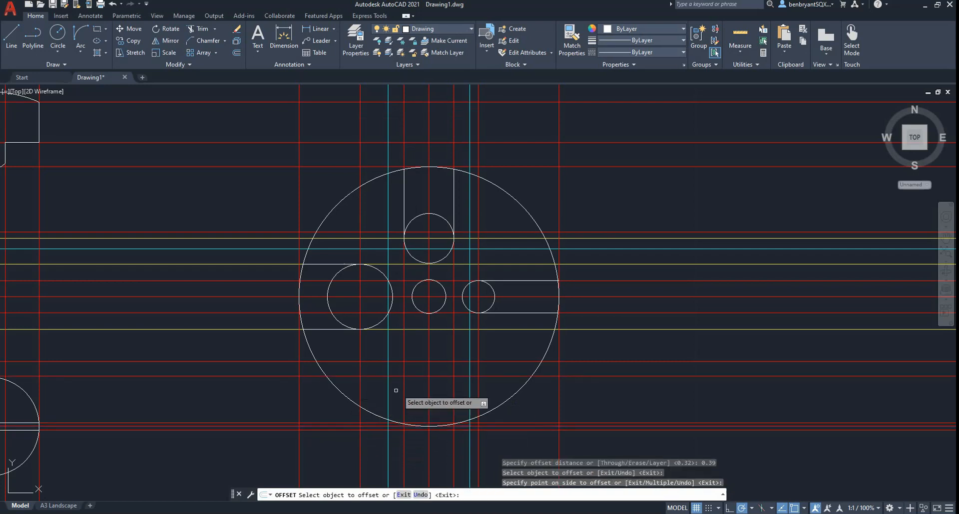
key("Escape")
- Change the colour of the lower slot's horizontal construction line to cyan
left_click(414, 376)
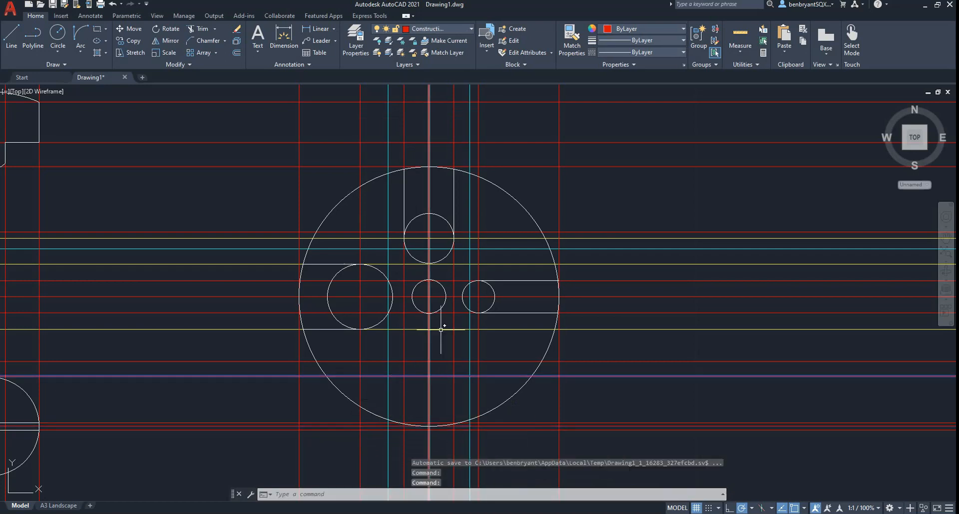
left_click(634, 29)
left_click(629, 130)
key("Escape")
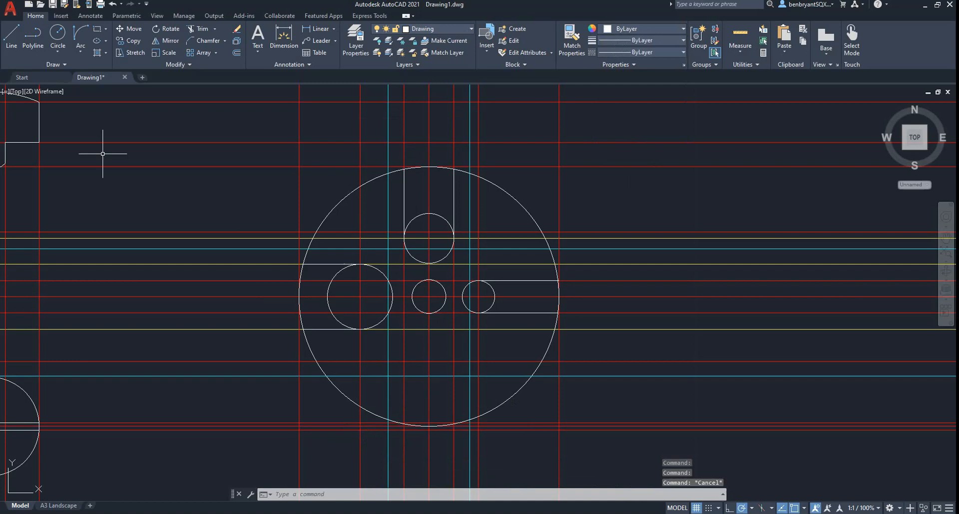
- Draw a circle of diameter 0.62 where the lower slot's cyan horizontal line crosses the plate's vertical centre line
left_click(58, 39)
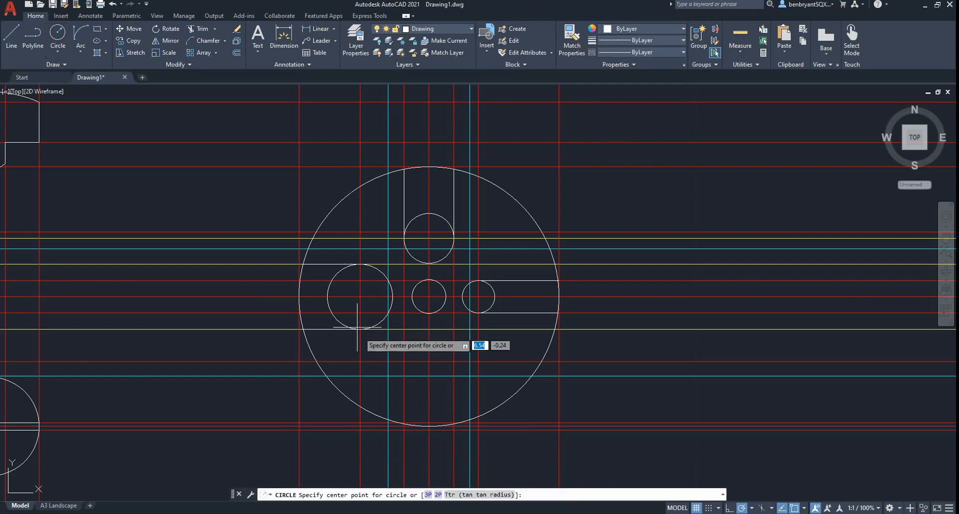
left_click(429, 376)
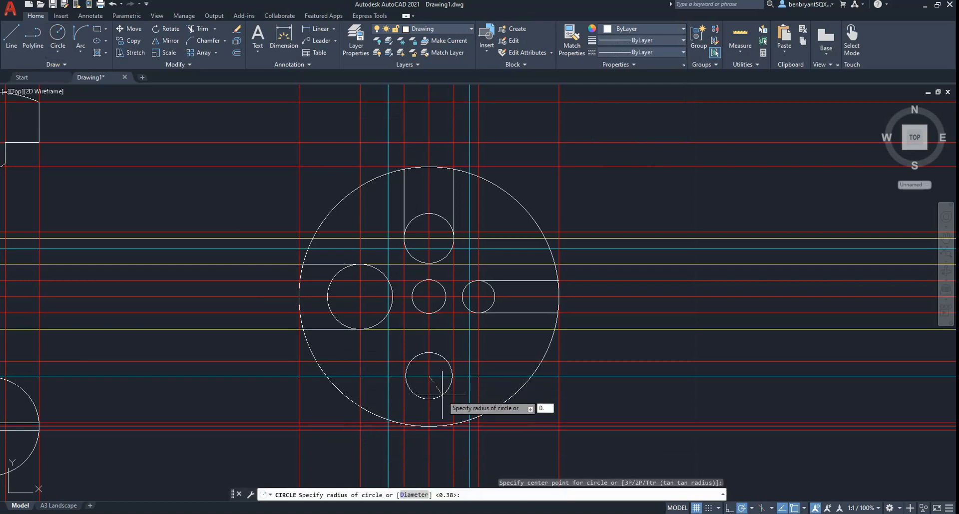
type("d")
key("Return")
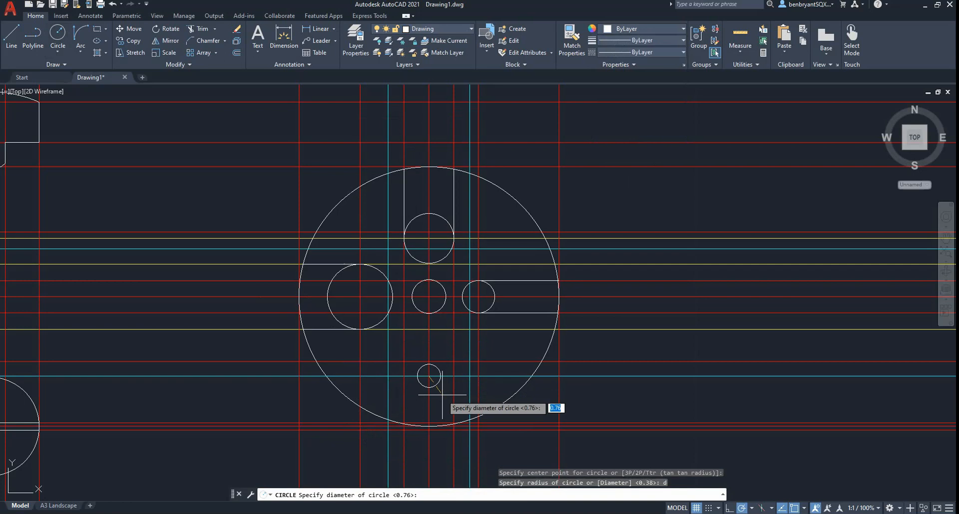
type("0.62")
key("Return")
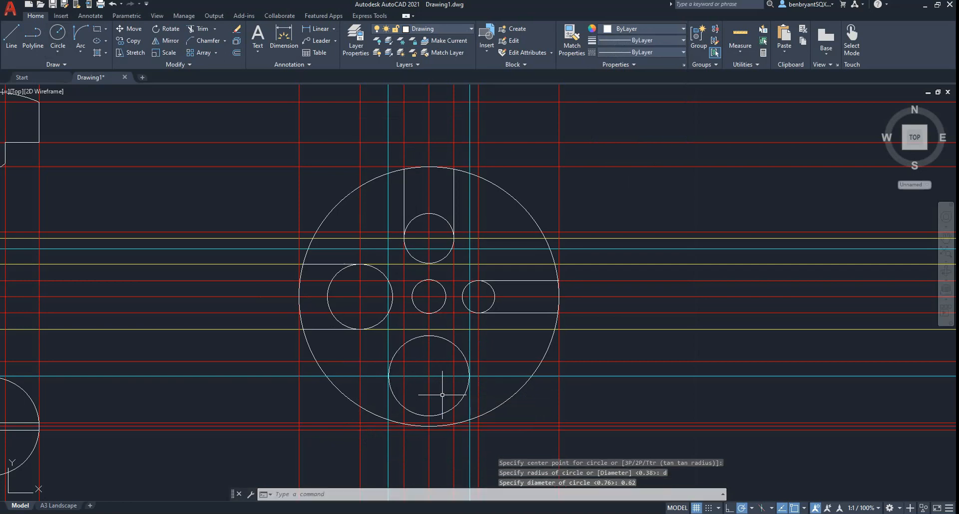
- Draw the lower slot's two vertical edges as lines from the sides of its circle down to the plate's outline
left_click(12, 38)
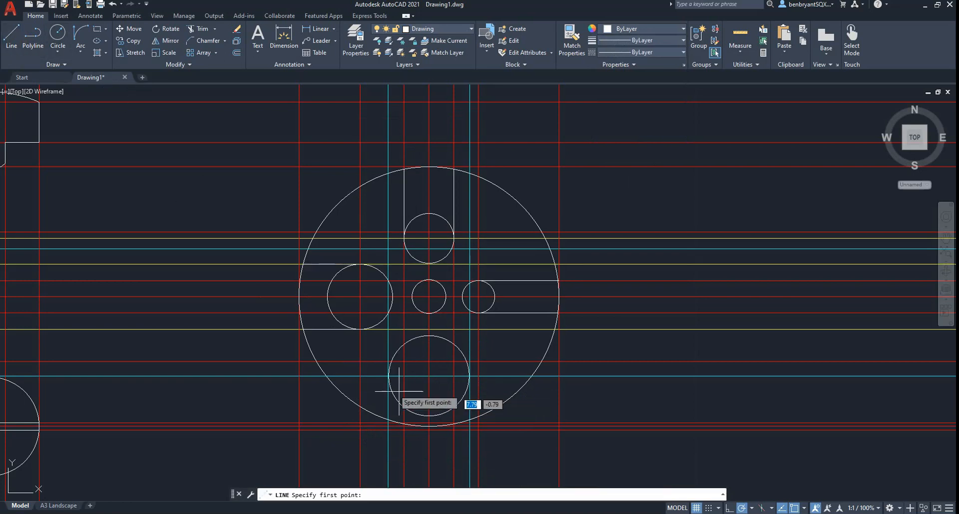
left_click(388, 376)
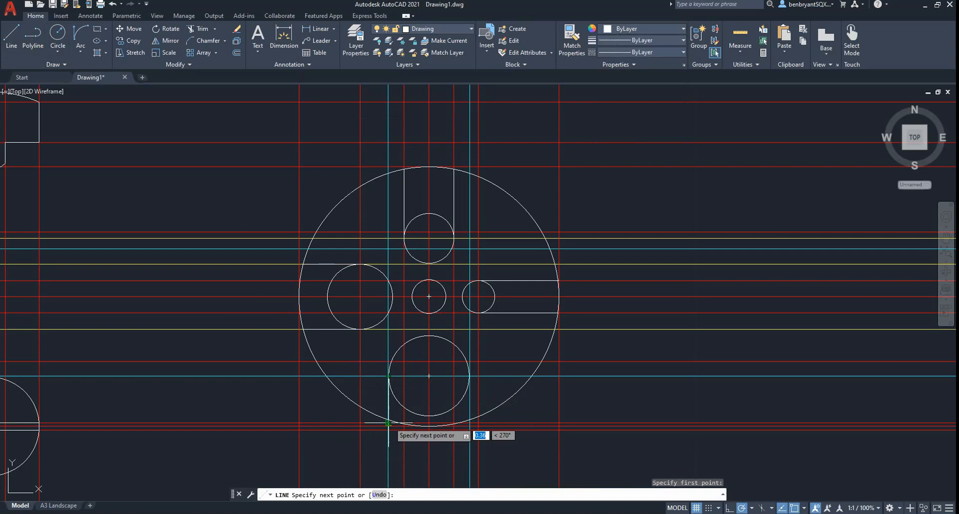
left_click(389, 418)
key("Return")
key("Return")
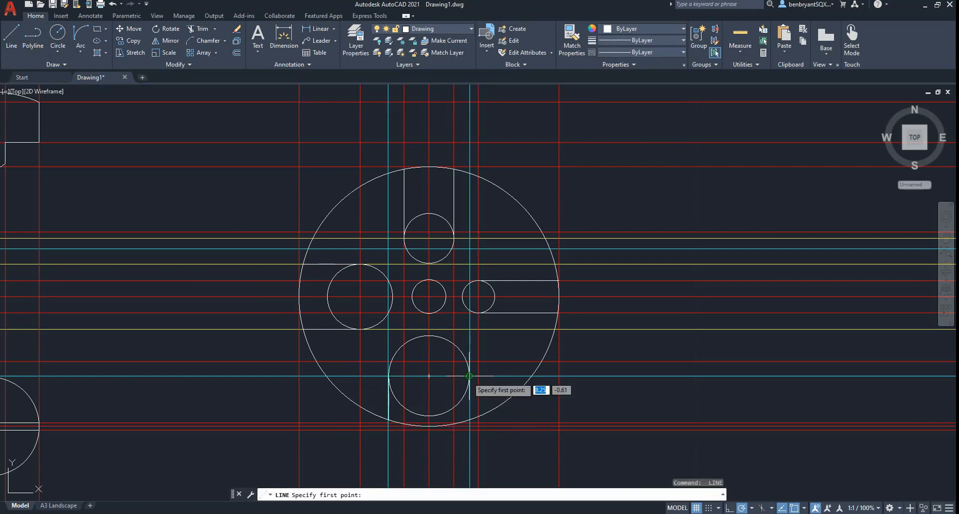
left_click(470, 377)
left_click(470, 418)
key("Return")
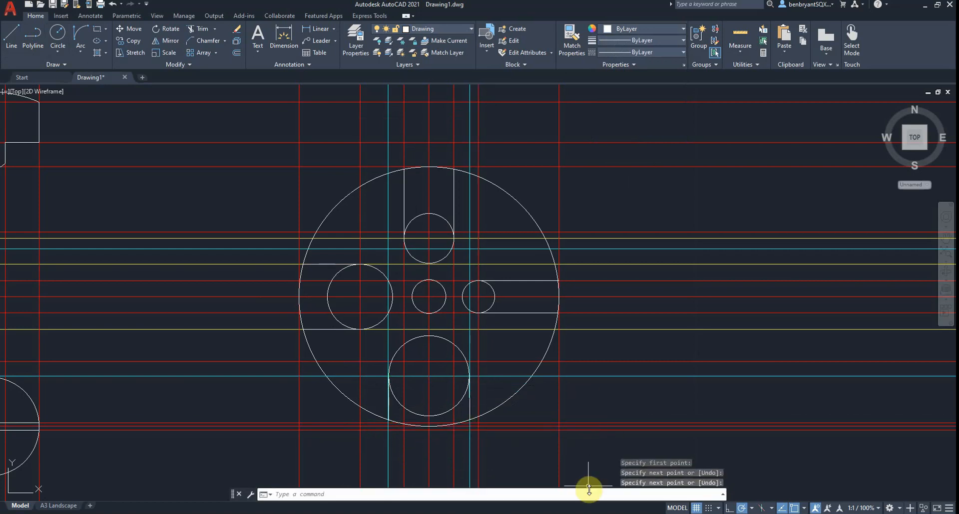
- Turn off the Construction layer and redraw the lower slot's right edge from its circle straight down to the plate's outline
left_click(446, 28)
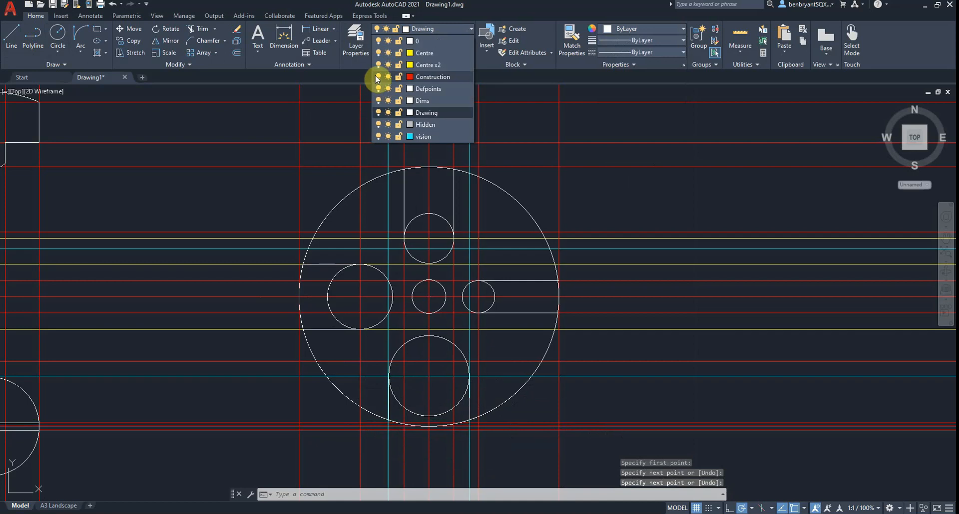
left_click(377, 76)
left_click(469, 402)
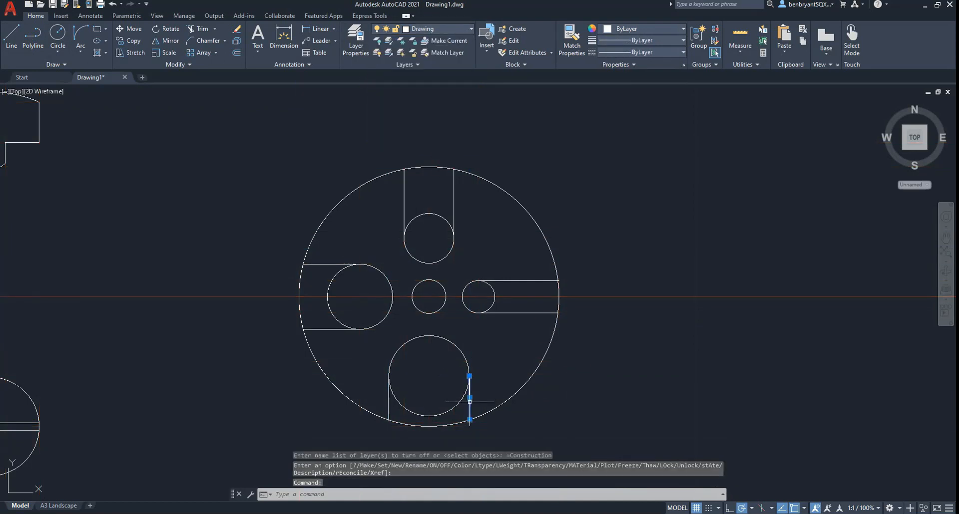
key("Delete")
type("l")
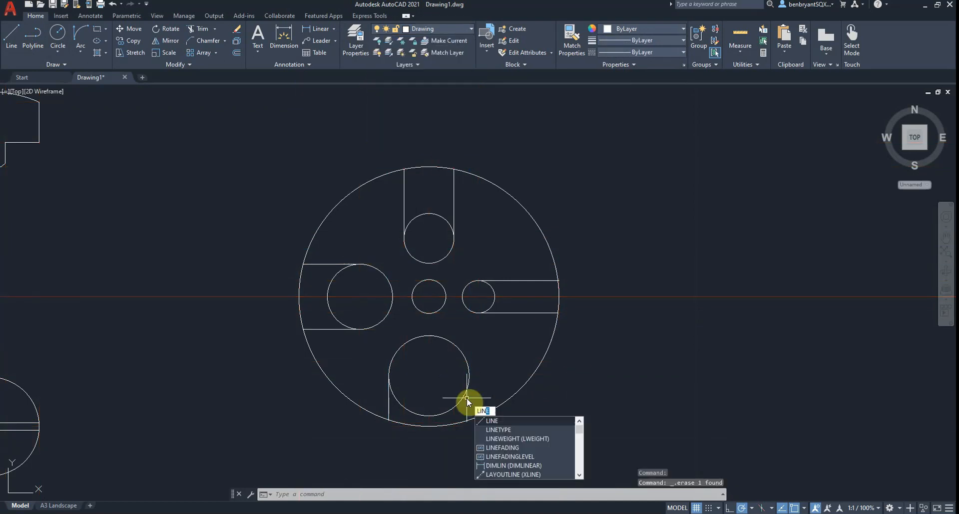
key("Return")
left_click(470, 376)
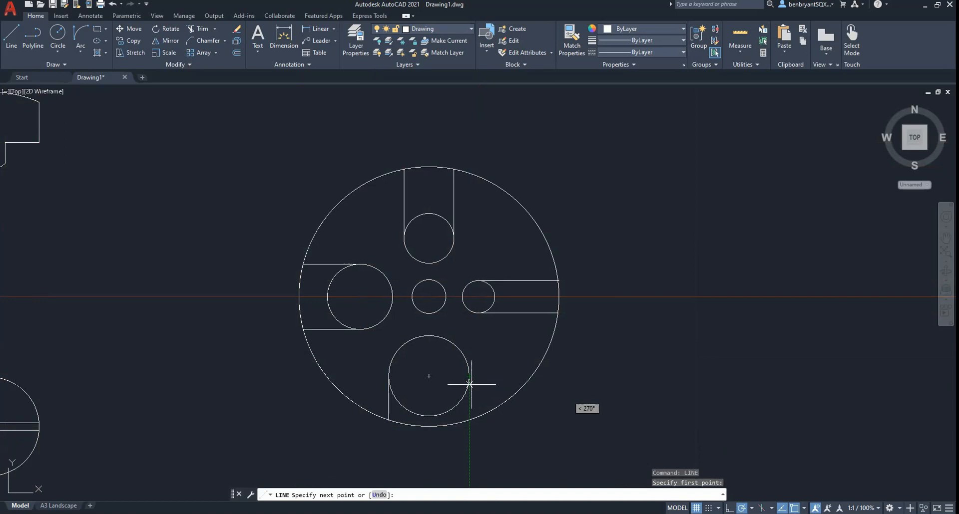
left_click(470, 417)
key("Escape")
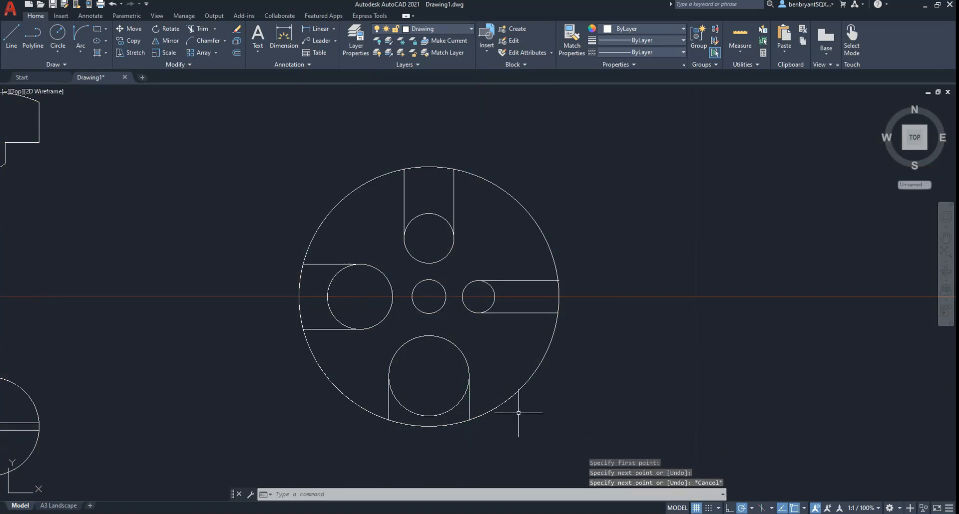
- Trim the inner circle arcs and the outline segments across all four slots to open them at the plate's edge
key("Return")
left_click_drag(450, 390, 424, 439)
left_click(448, 427)
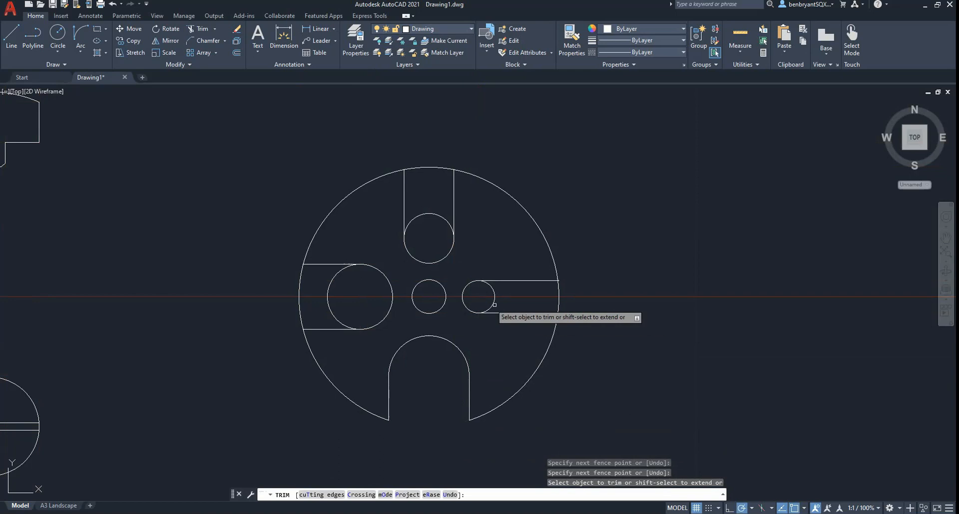
left_click_drag(477, 295, 561, 296)
left_click_drag(434, 238, 420, 97)
left_click_drag(362, 288, 249, 292)
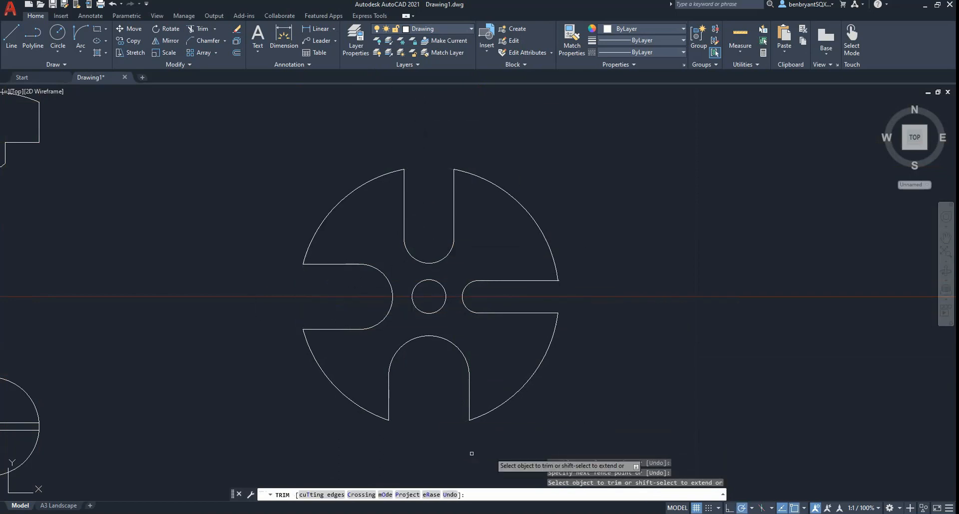
key("Return")
- Compare the base plate's top view with the PDF, and turn the Construction layer back on in AutoCAD
key("alt+Tab")
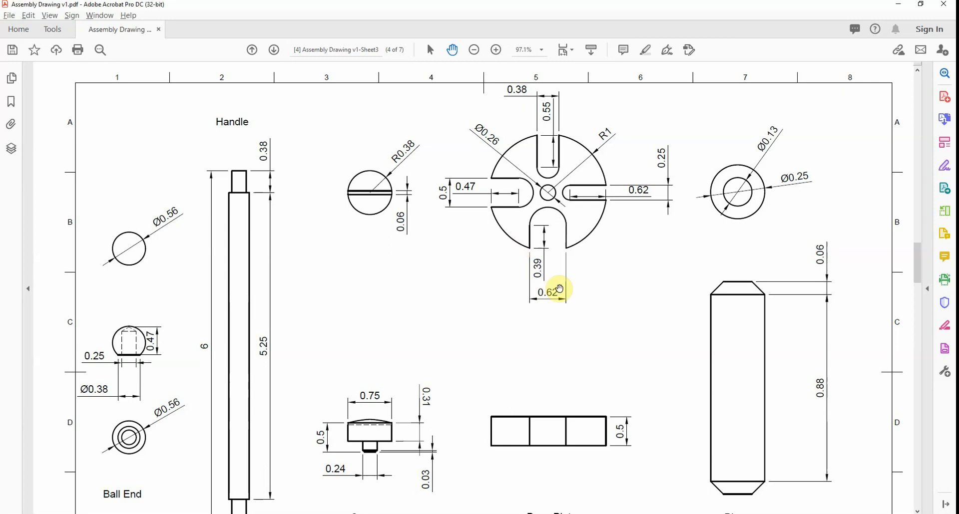
key("alt+Tab")
scroll(506, 212, "down", 4)
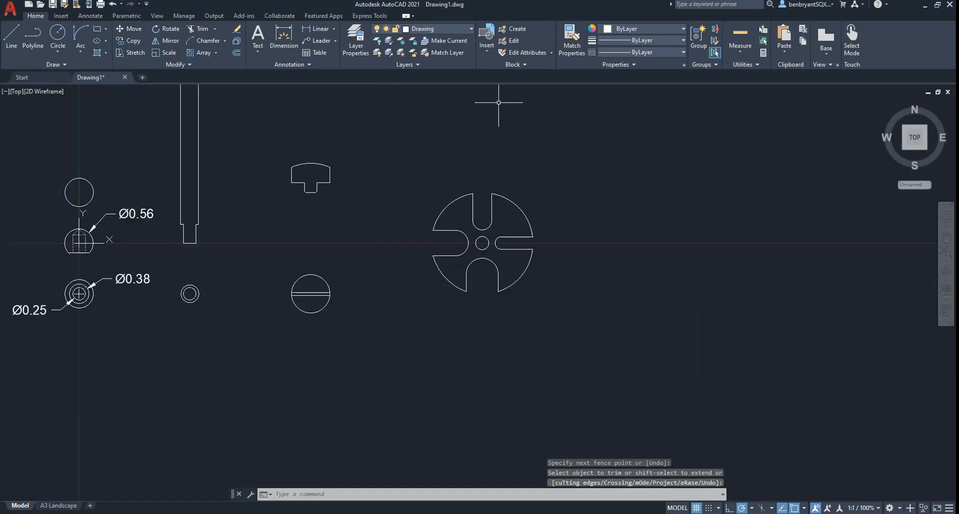
left_click(434, 28)
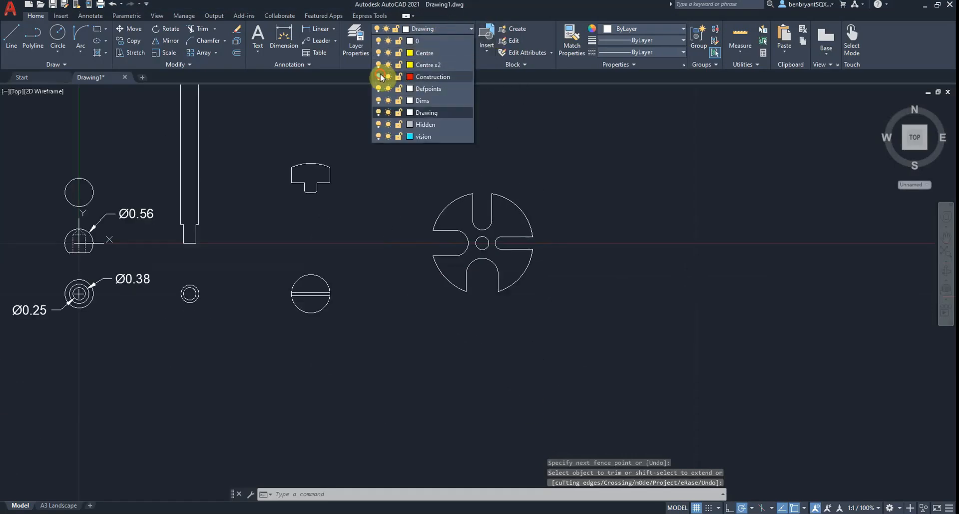
left_click(385, 73)
middle_click_drag(590, 293, 583, 405)
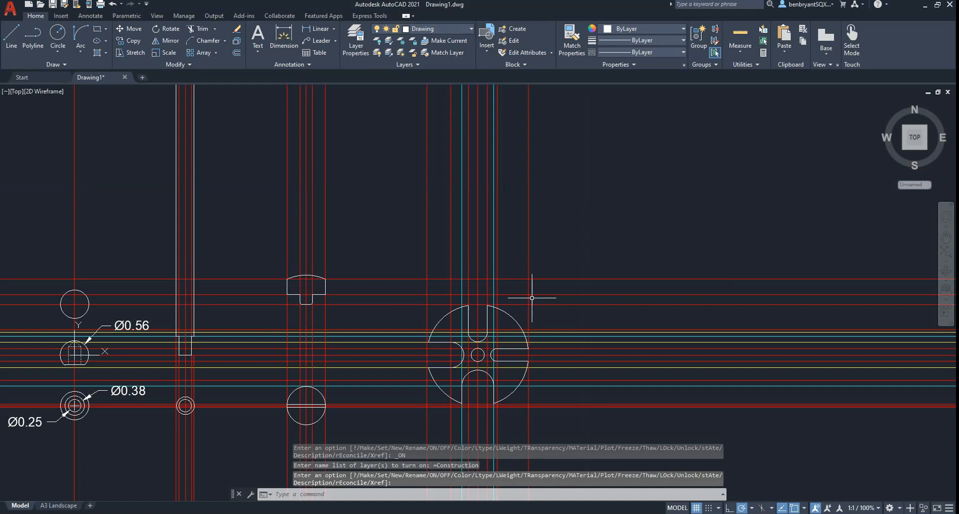
- Check the base plate's height in the PDF and, in AutoCAD, offset the topmost construction line above the plate's top view upward by 0.5
key("alt+Tab")
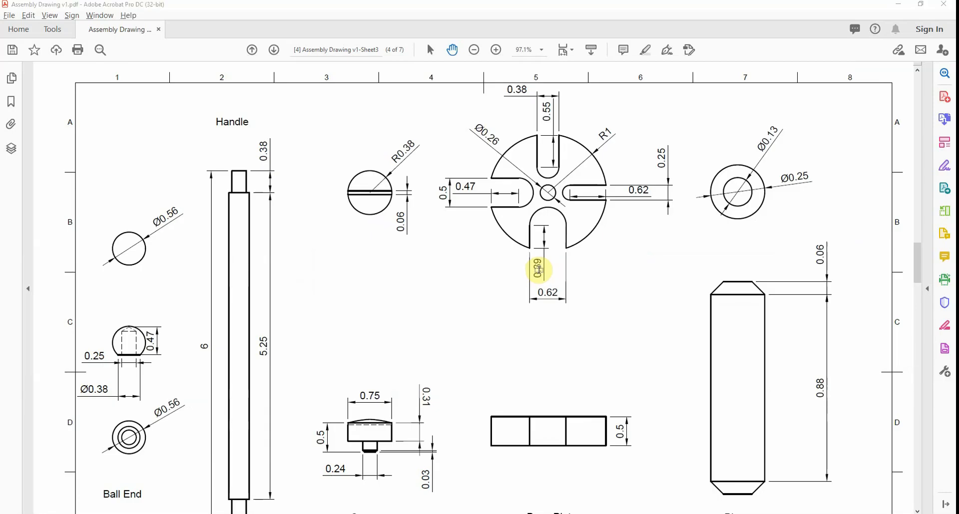
key("alt+Tab")
type("o")
key("Return")
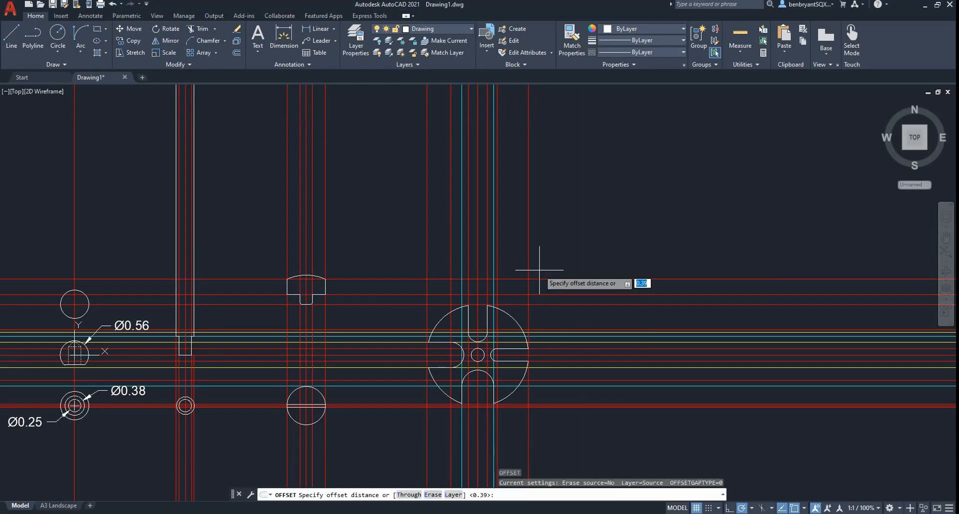
type("0.5")
key("Return")
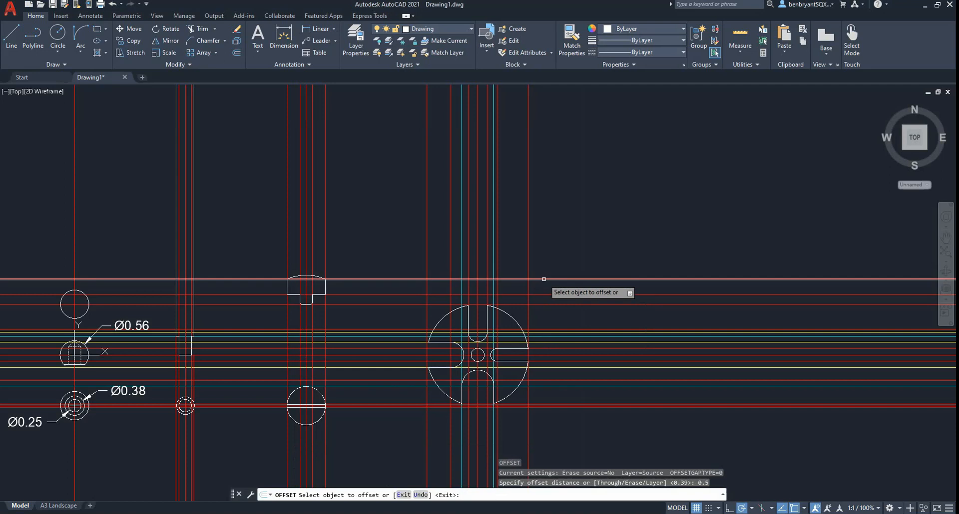
left_click(544, 280)
left_click(544, 269)
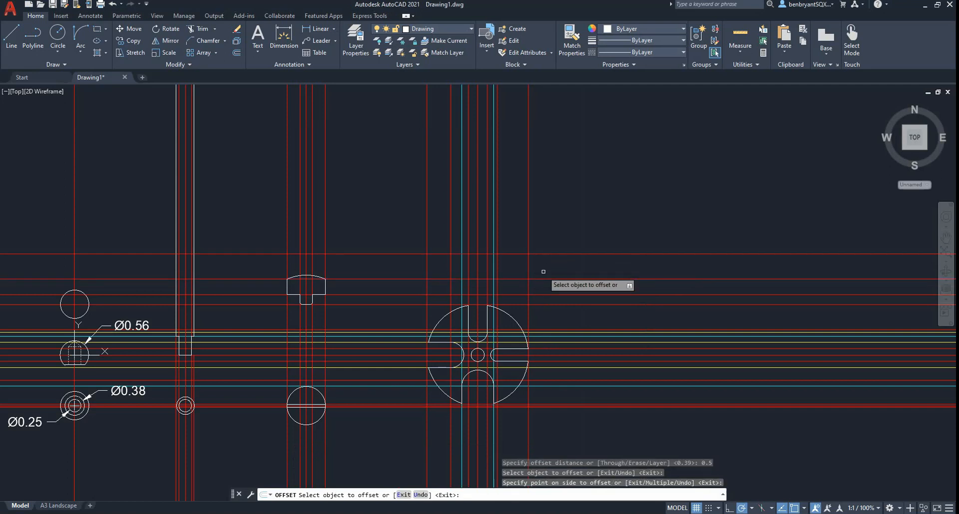
- Draw the base plate's rectangular front-view outline with lines on the construction intersections above the top view, checking it against the PDF
scroll(543, 273, "up", 2)
left_click(12, 36)
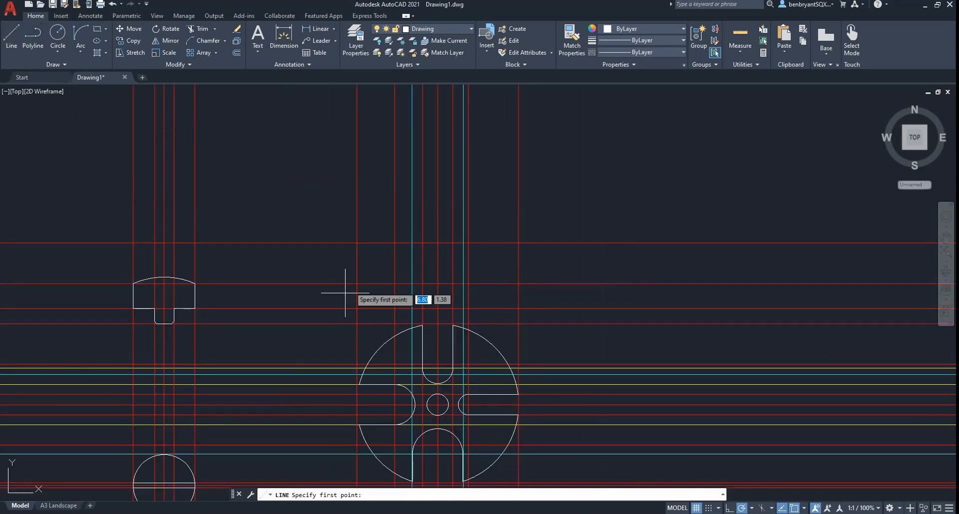
left_click(357, 243)
left_click(357, 284)
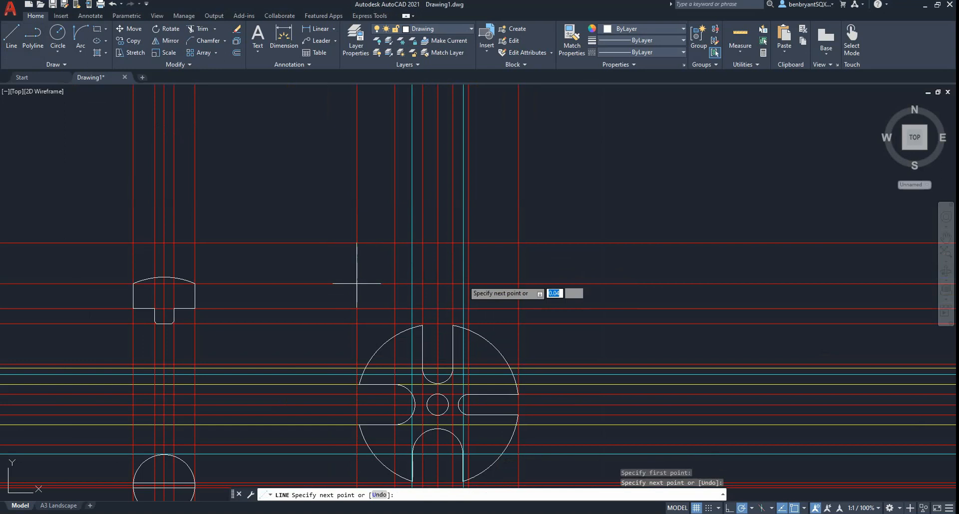
left_click(519, 284)
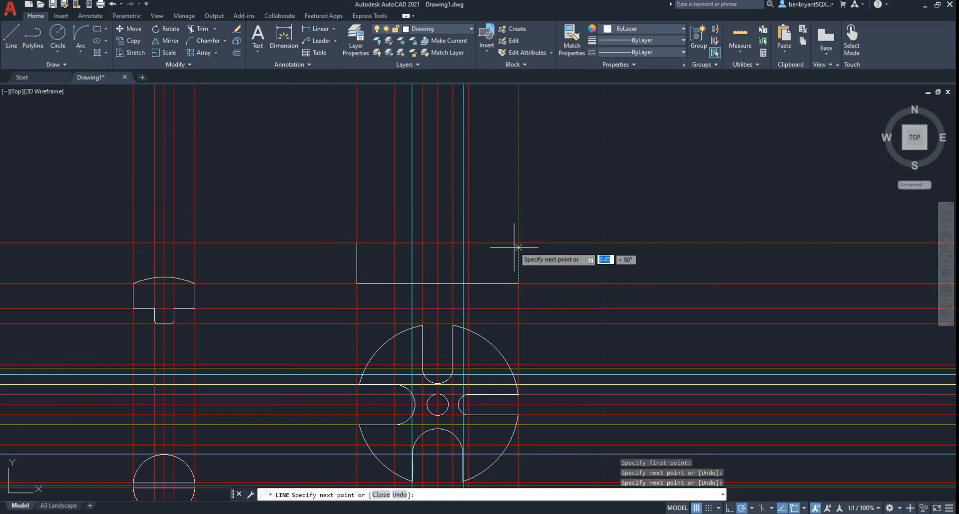
left_click(519, 243)
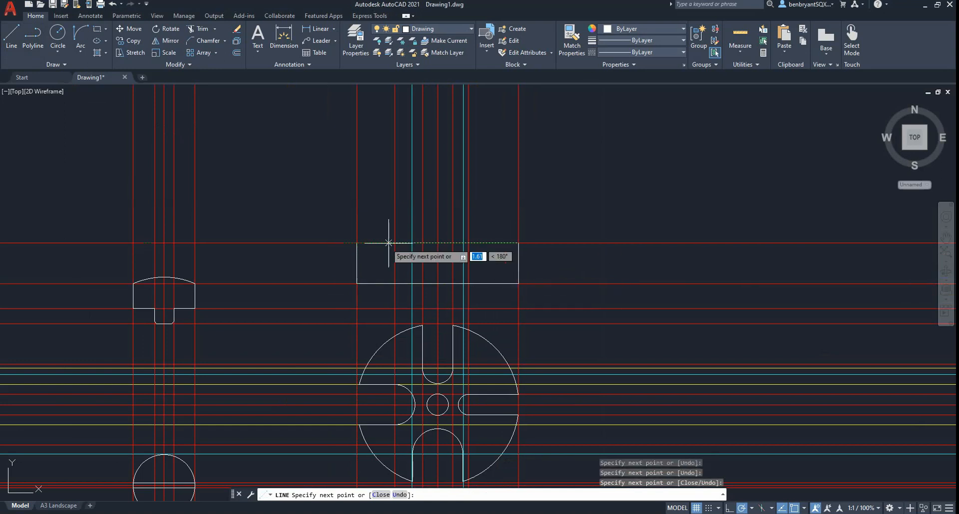
left_click(357, 243)
key("alt+Tab")
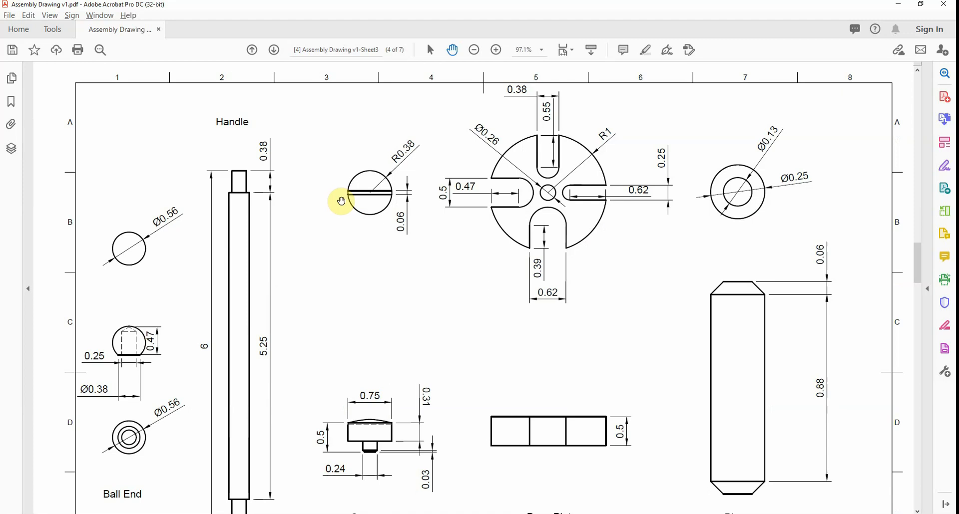
key("alt+Tab")
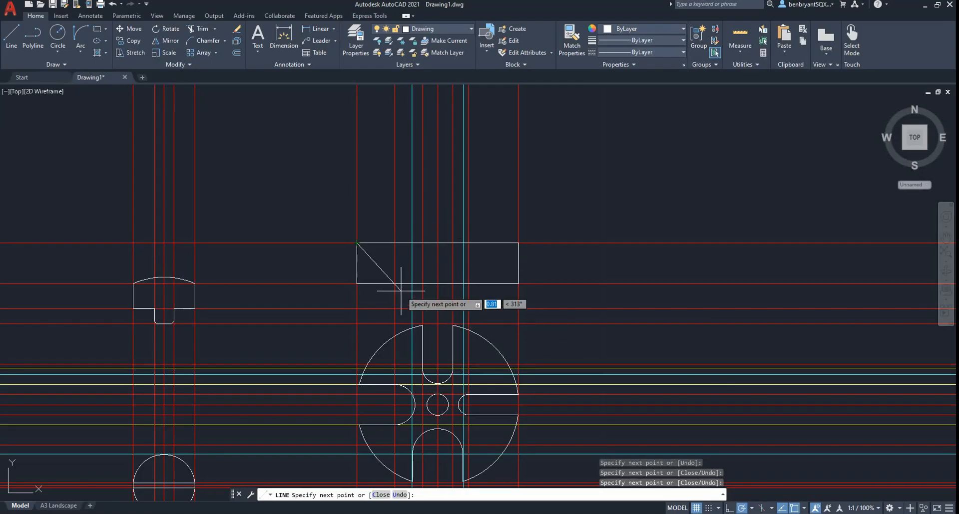
key("Return")
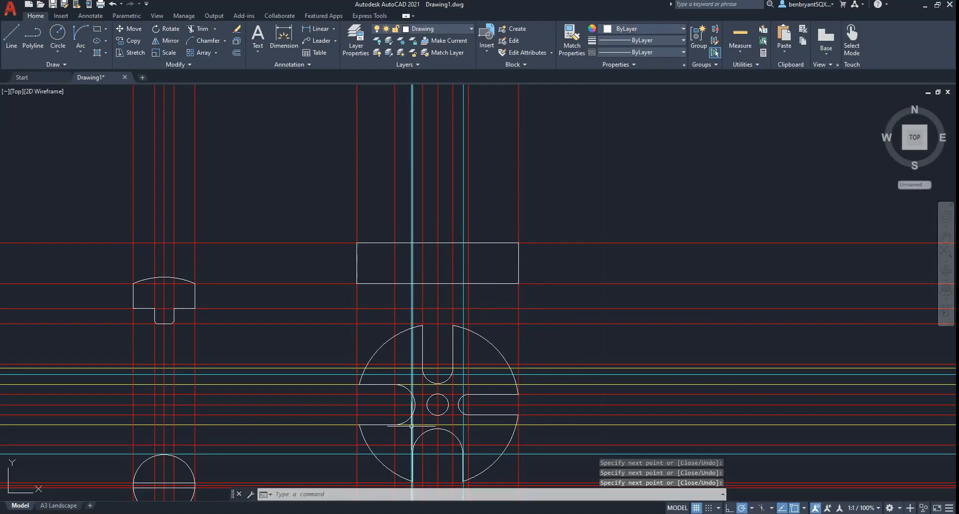
- Draw two vertical lines across the base plate's front view, aligned with the two edges of the lower slot
key("Return")
left_click(412, 243)
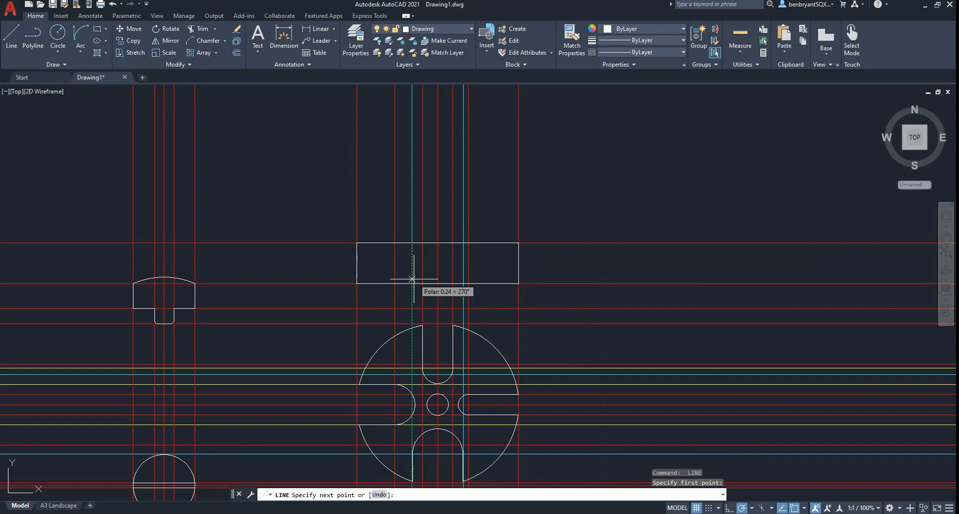
left_click(413, 284)
key("Return")
key("Return")
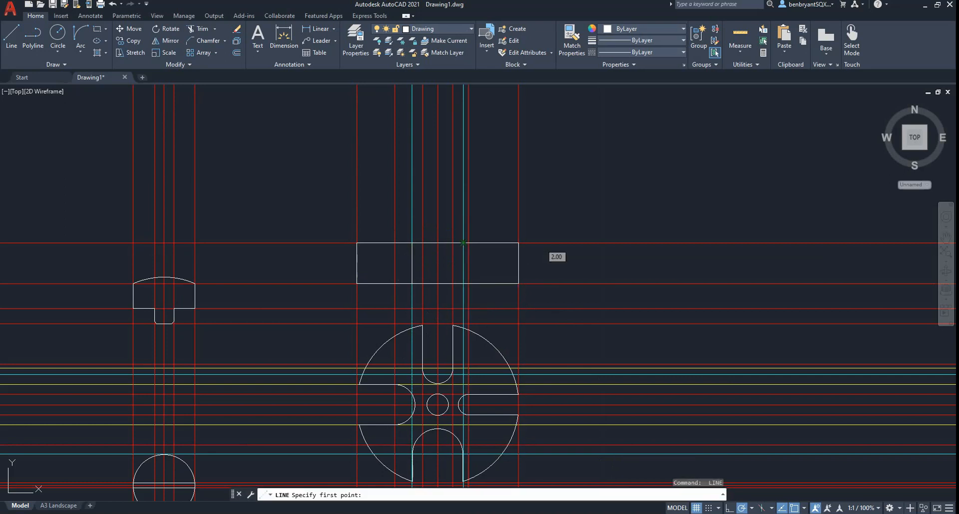
left_click(464, 244)
left_click(463, 284)
key("Return")
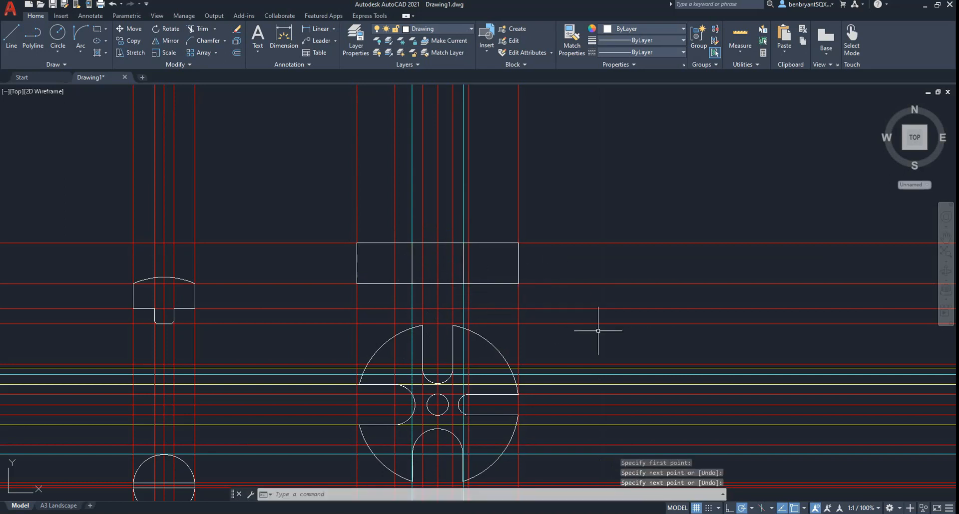
- Turn the Construction layer off and on again, and compare the base plate's front view with the PDF before returning to AutoCAD
left_click(425, 29)
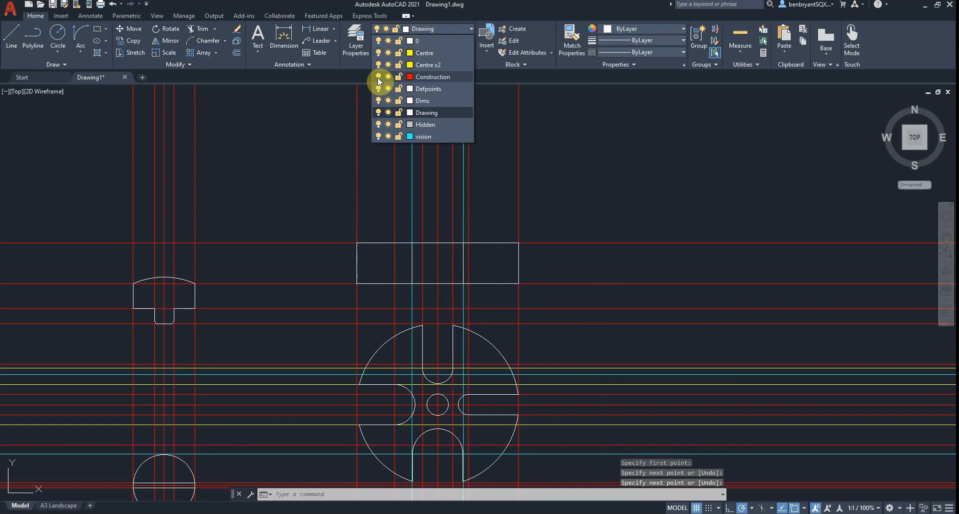
left_click(379, 77)
left_click(378, 79)
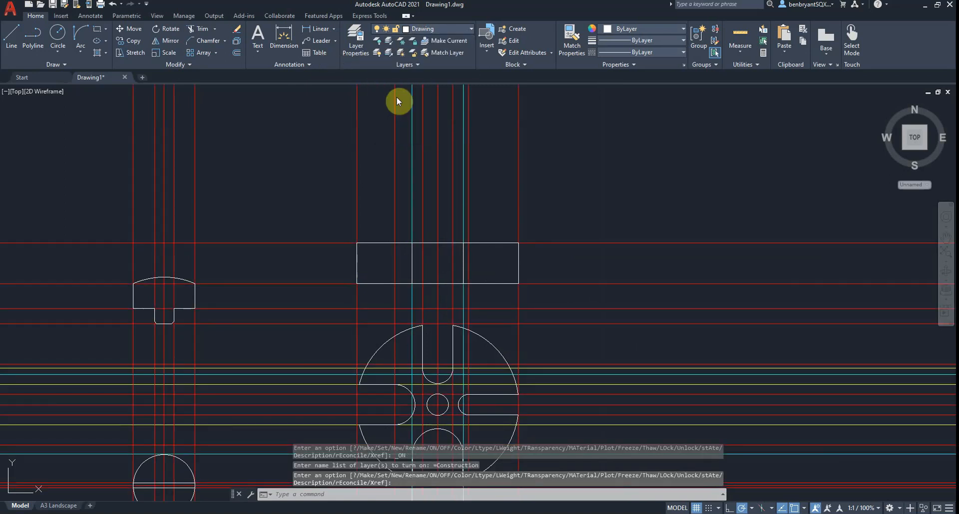
key("alt+Tab")
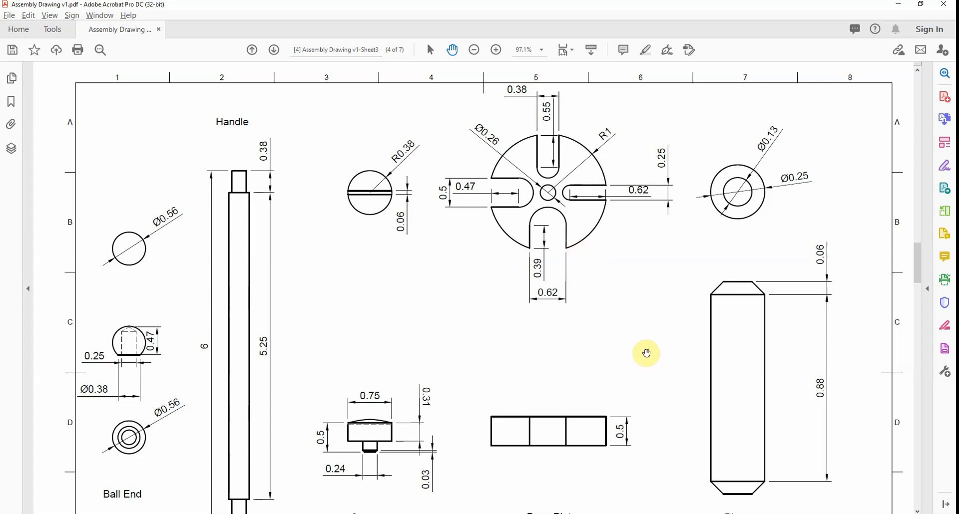
key("alt+Tab")
- Offset the vertical construction line at the base plate's right edge by 2 to the right for the next part
scroll(600, 335, "down", 3)
middle_click_drag(643, 343, 503, 346)
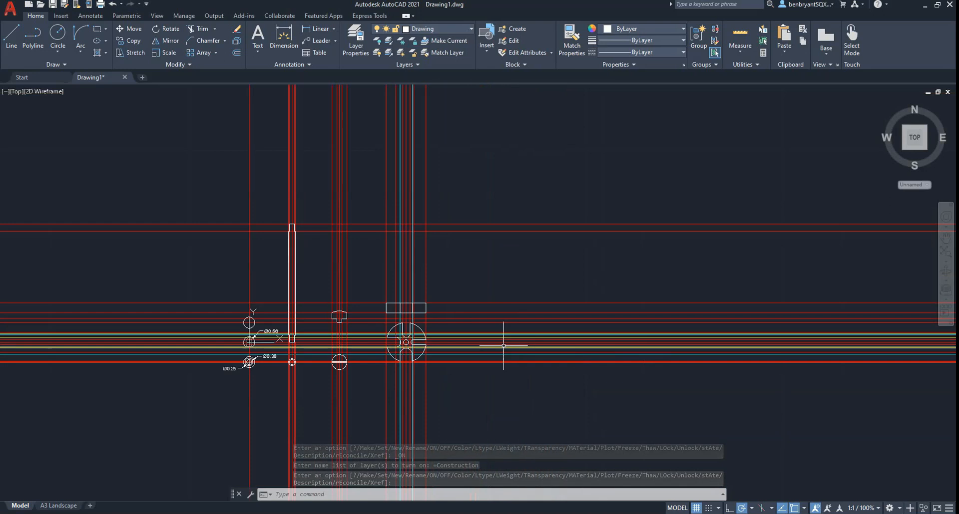
type("offset")
key("Return")
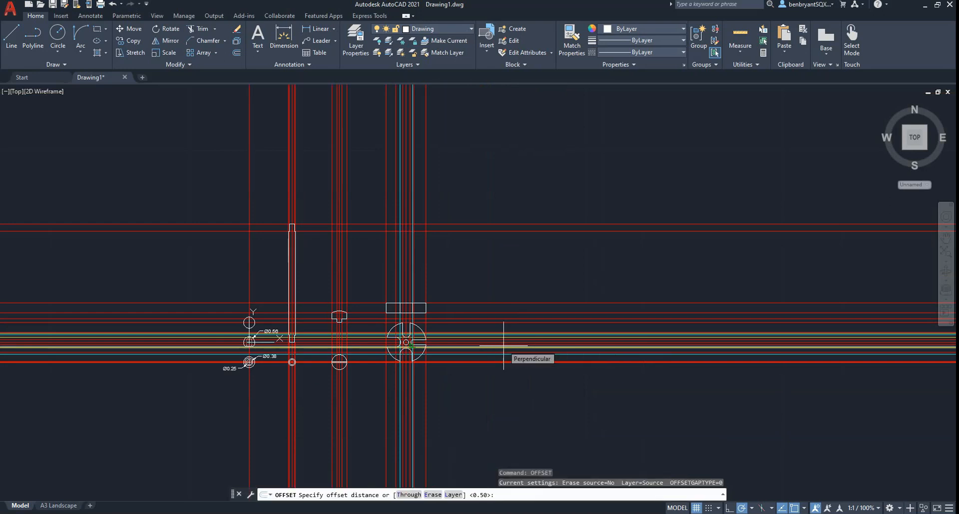
type("2")
key("Return")
left_click(426, 256)
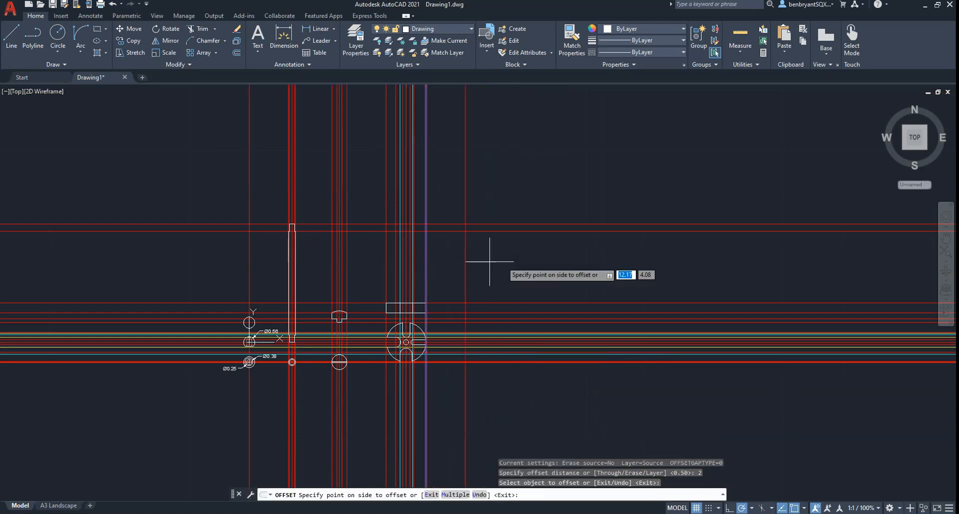
left_click(490, 262)
- Check the next part's outer diameter in the PDF and, in AutoCAD, offset its first vertical construction line 0.25 to the right
key("alt+Tab")
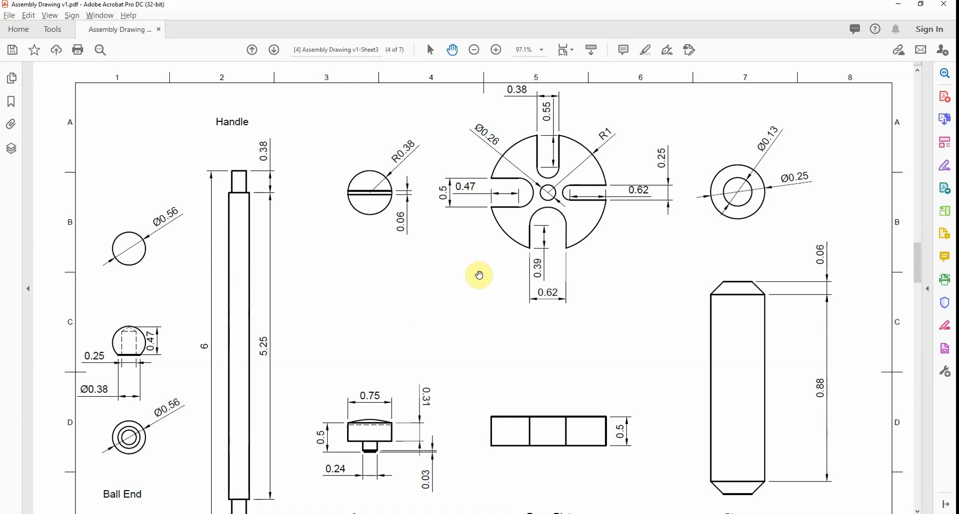
key("alt+Tab")
key("Escape")
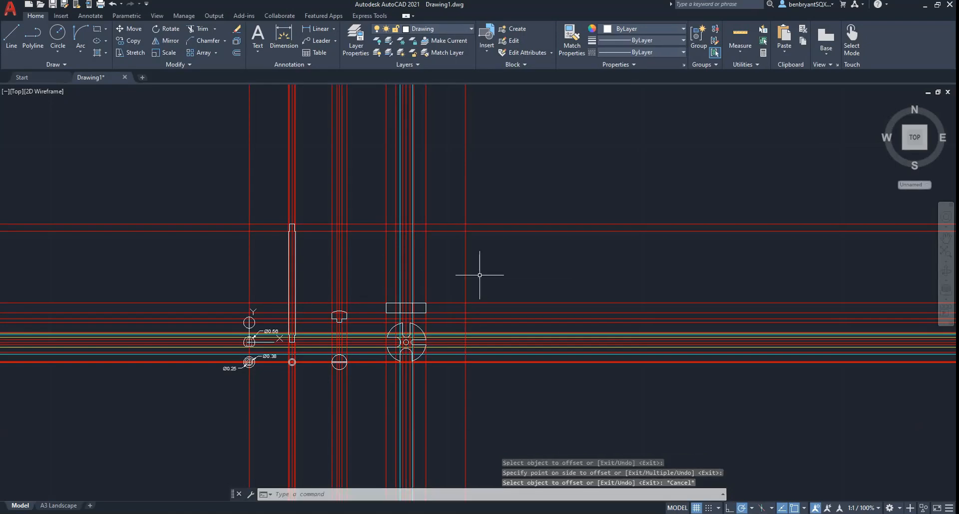
key("Return")
type("0.25")
key("Return")
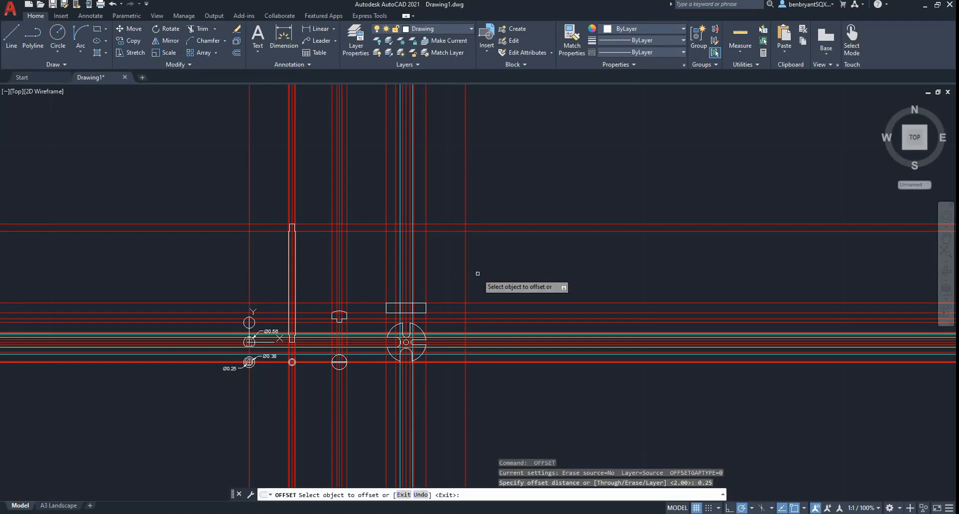
left_click(465, 278)
left_click(501, 328)
- Offset the next part's left vertical construction line 0.125 to the right to mark its centre line
scroll(497, 375, "up", 4)
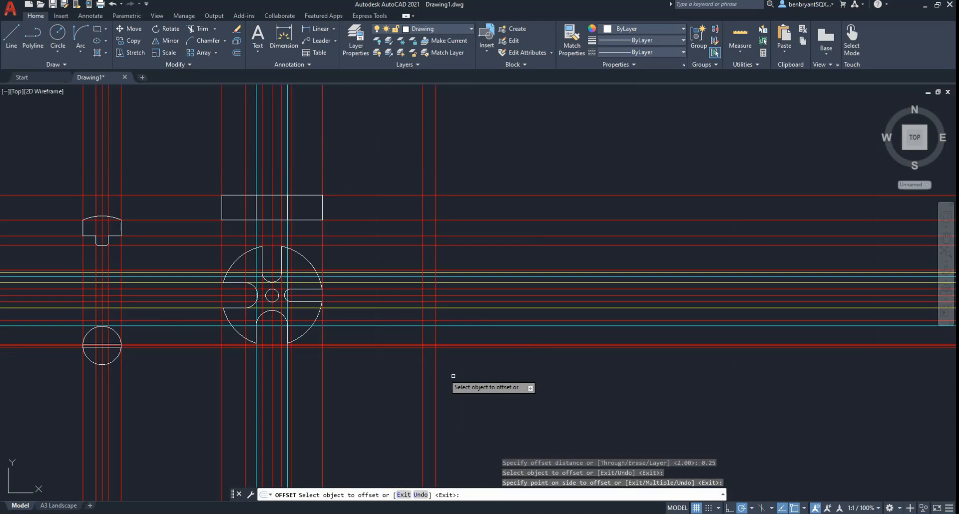
scroll(488, 360, "down", 2)
scroll(496, 349, "up", 5)
scroll(339, 340, "down", 8)
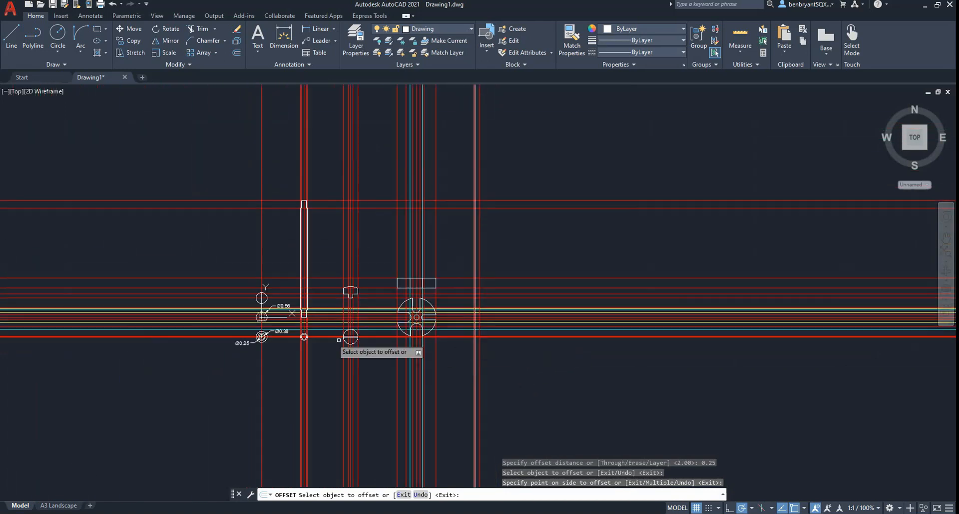
scroll(425, 342, "up", 2)
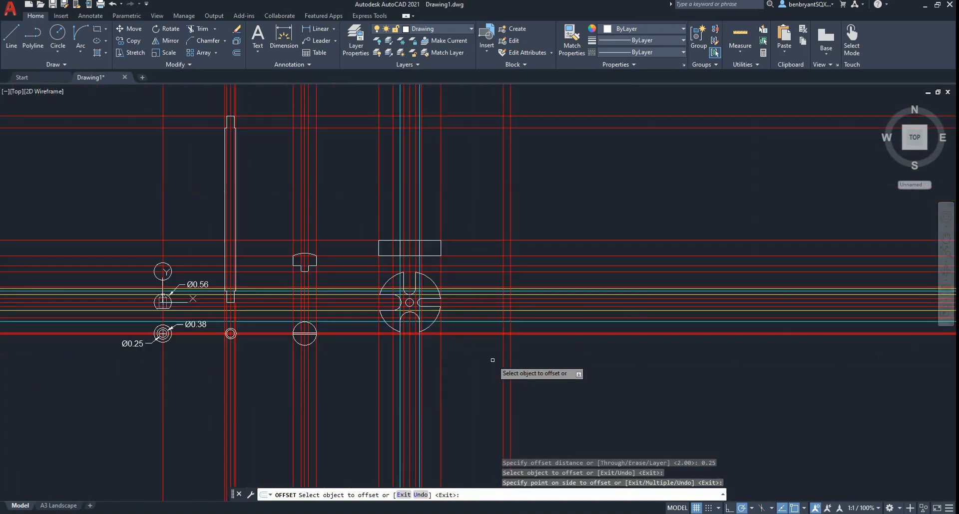
scroll(530, 330, "up", 8)
key("Return")
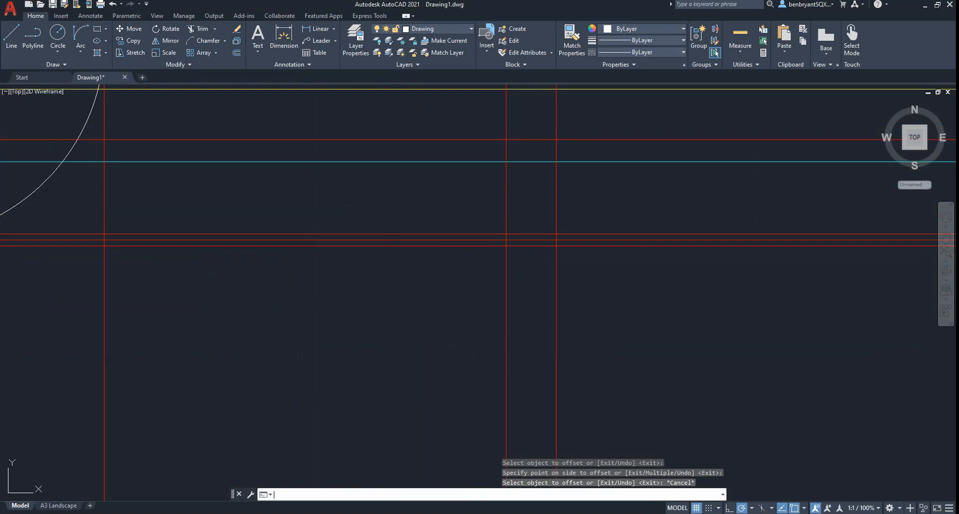
key("Return")
type("0.125")
key("Return")
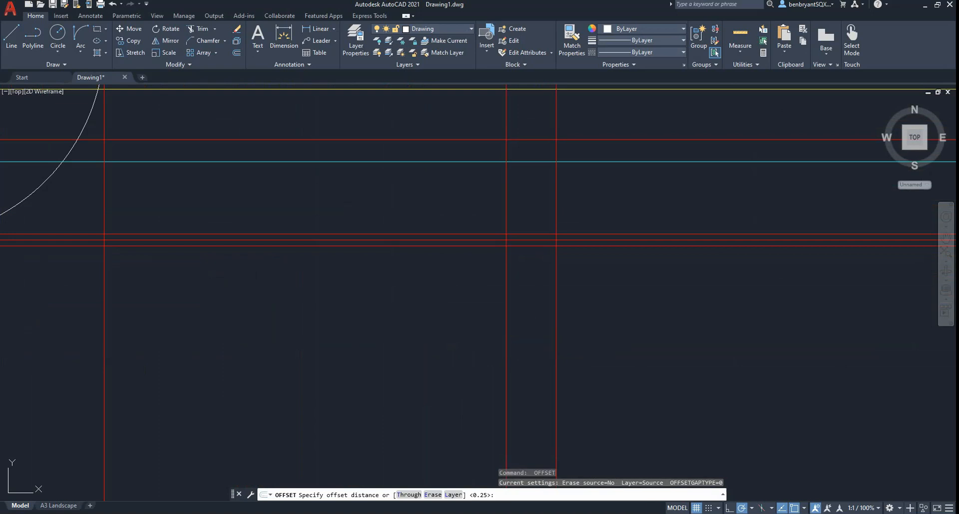
left_click(506, 316)
left_click(545, 312)
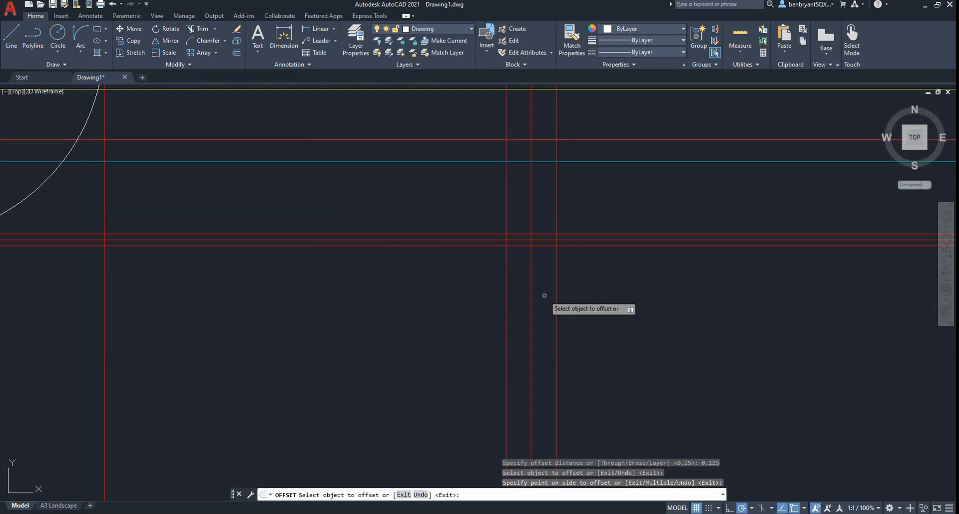
- Recheck the PDF and, in AutoCAD, draw a 0.25 diameter circle where the part's centre line crosses the middle of the three close horizontal lines
middle_click_drag(538, 249, 522, 311)
key("alt+Tab")
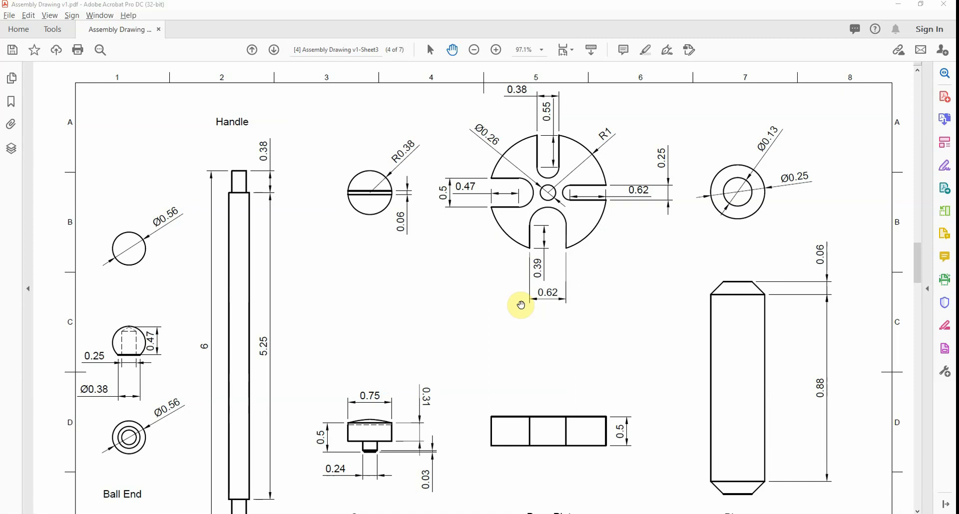
key("alt+Tab")
type("c")
key("Return")
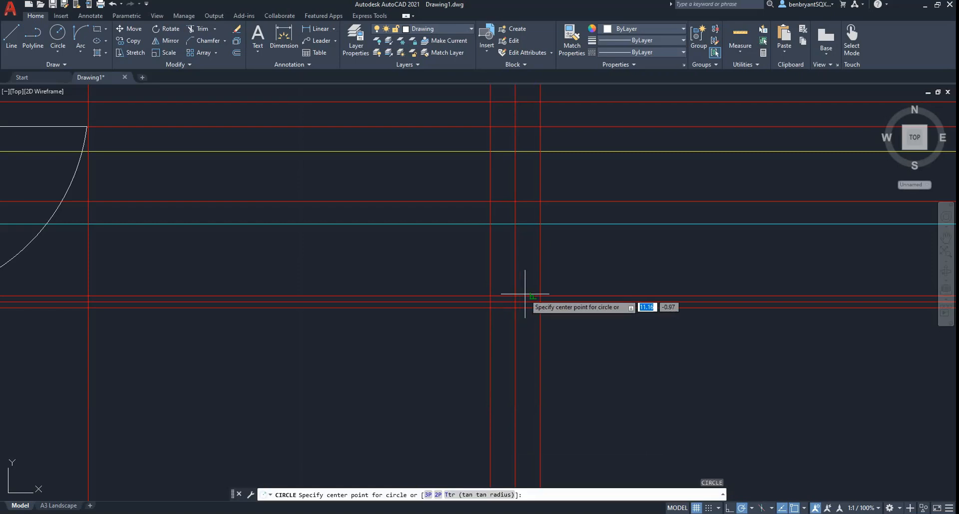
left_click(515, 303)
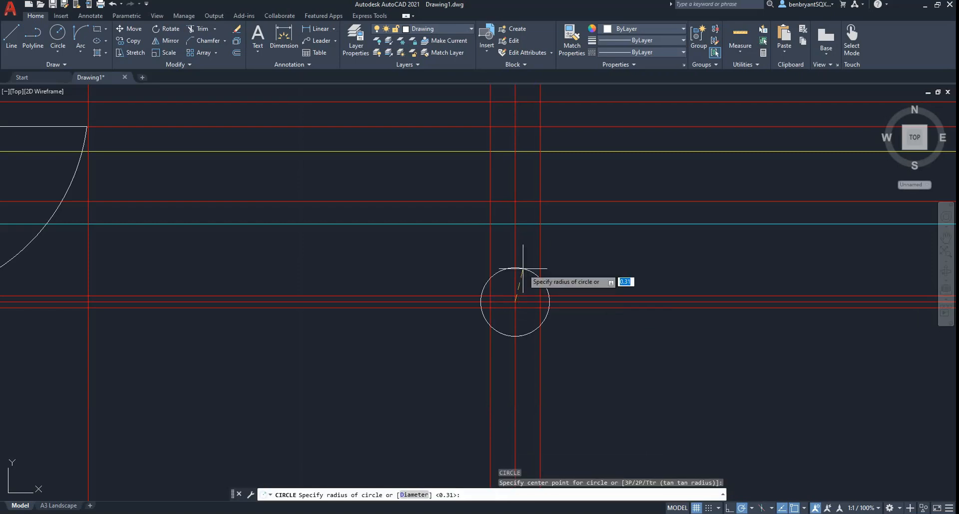
type("d")
key("Return")
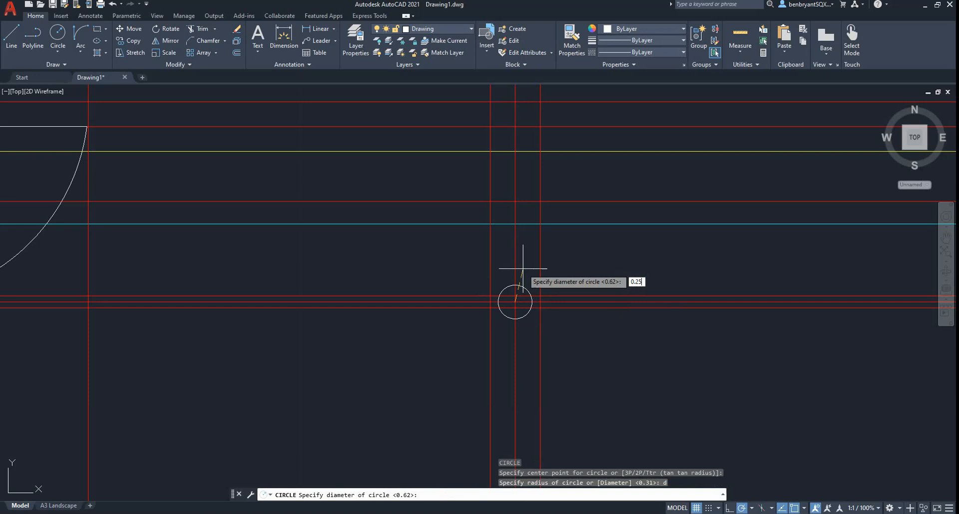
key("Return")
- Recheck the pin's inner diameter in the PDF and, in AutoCAD, draw a 0.13 diameter circle concentric with the 0.25 one
key("alt+Tab")
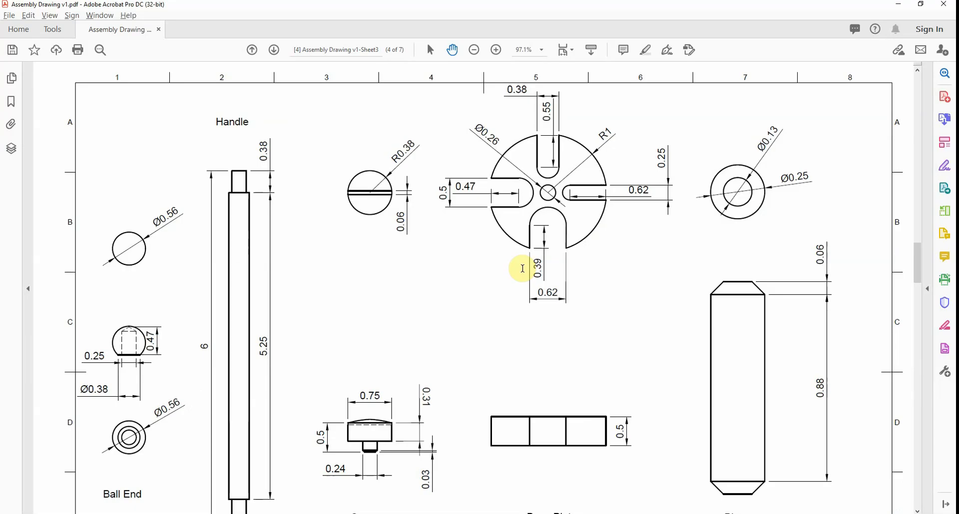
key("alt+Tab")
key("Return")
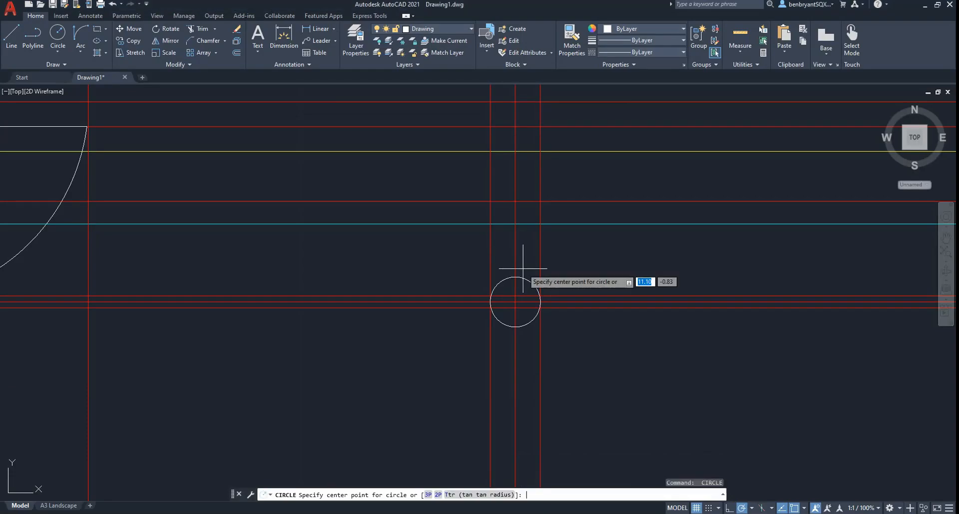
left_click(515, 301)
type("d")
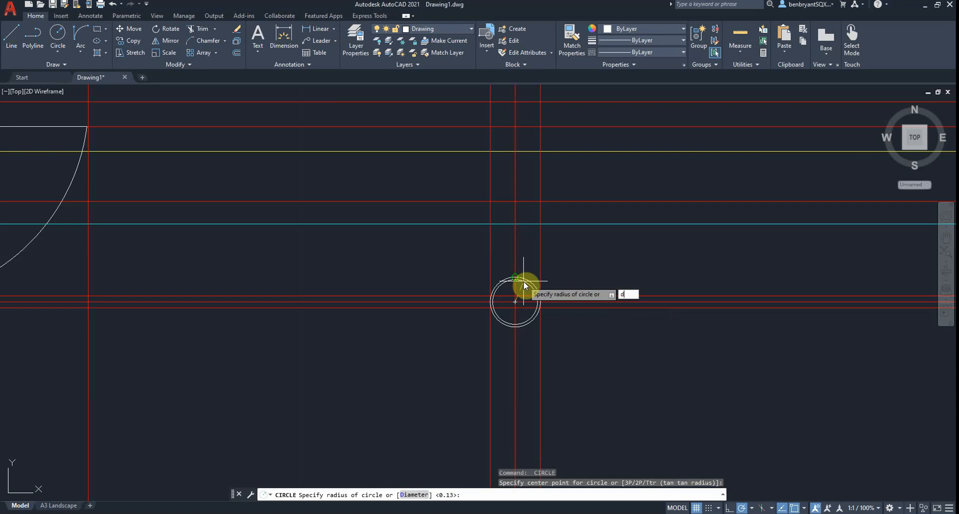
key("Return")
type("0.1")
key("Return")
- Check the pin's length in the PDF and, in AutoCAD, offset the cyan horizontal line just above the pin's circles 0.88 upward
key("alt+Tab")
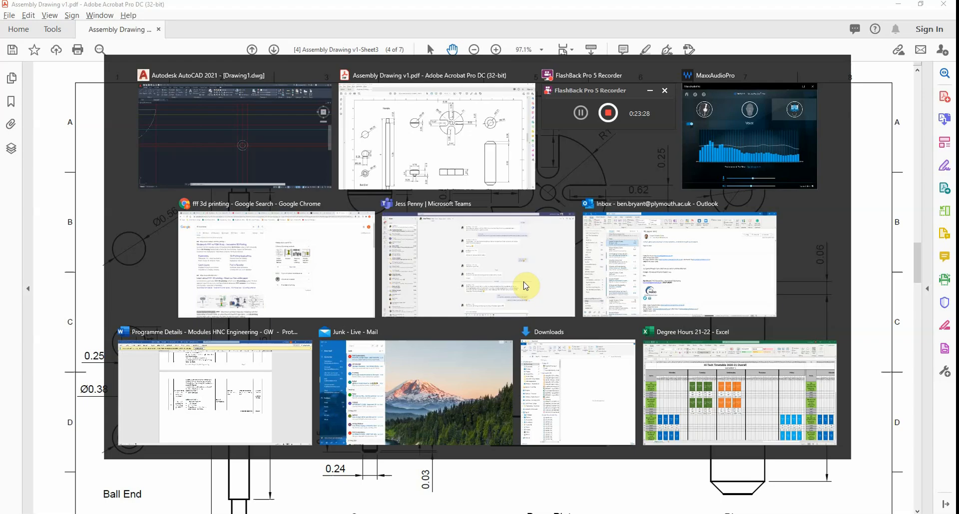
key("alt+Tab")
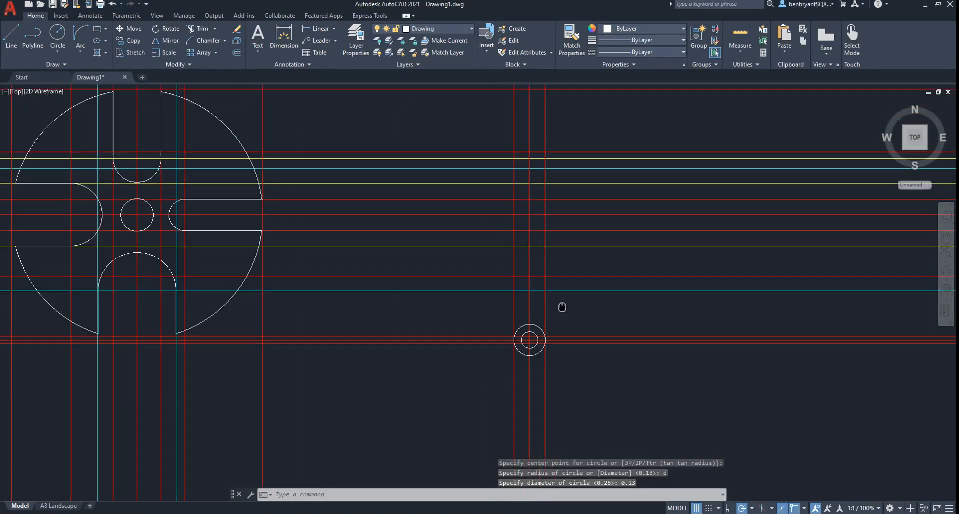
key("alt+Tab")
key("alt+Tab")
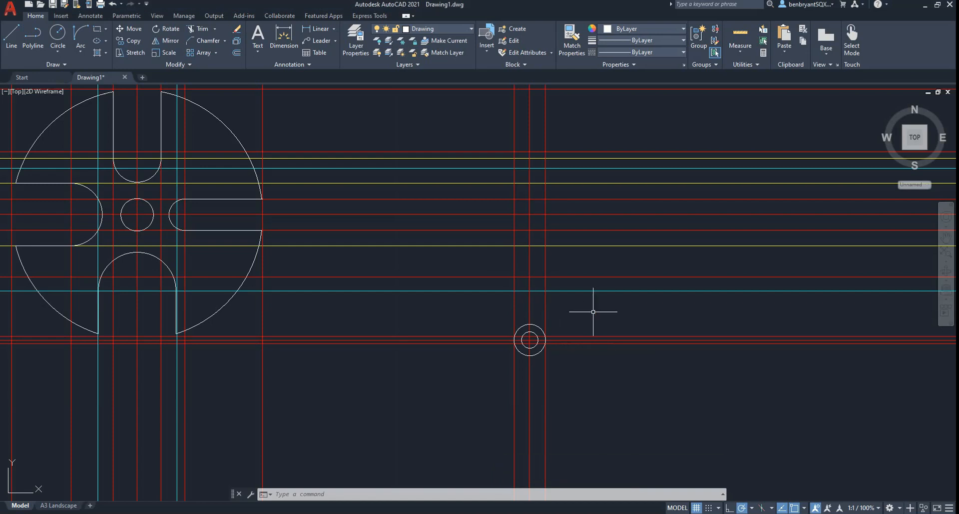
key("Return")
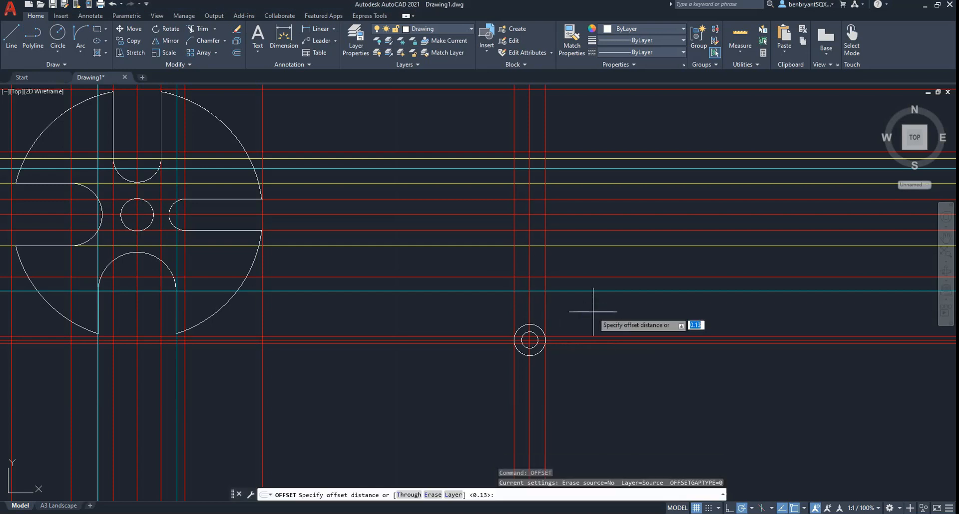
type("0.88")
key("Return")
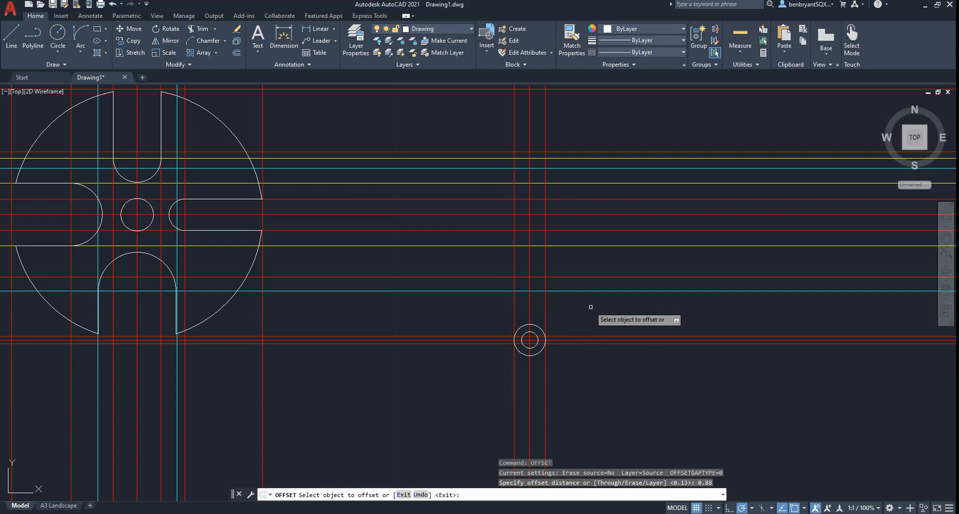
left_click(590, 291)
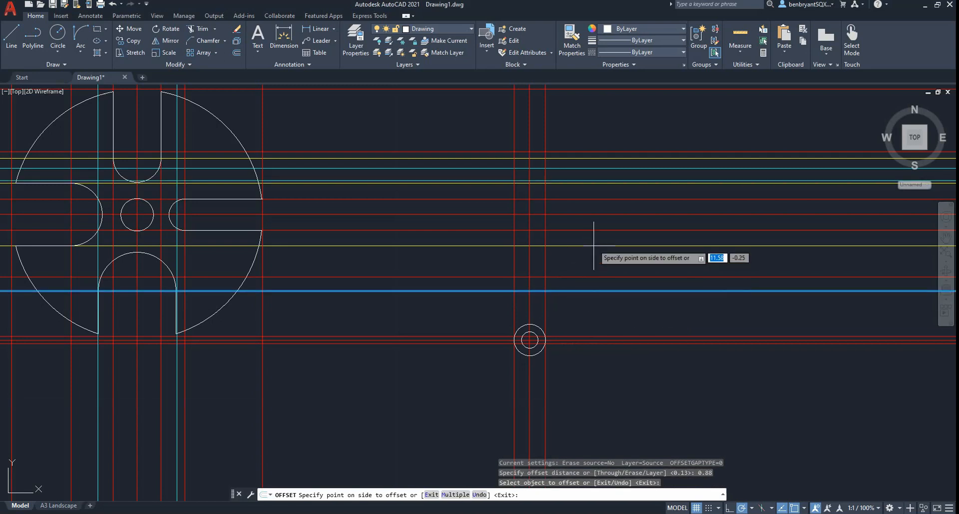
left_click(592, 253)
key("Escape")
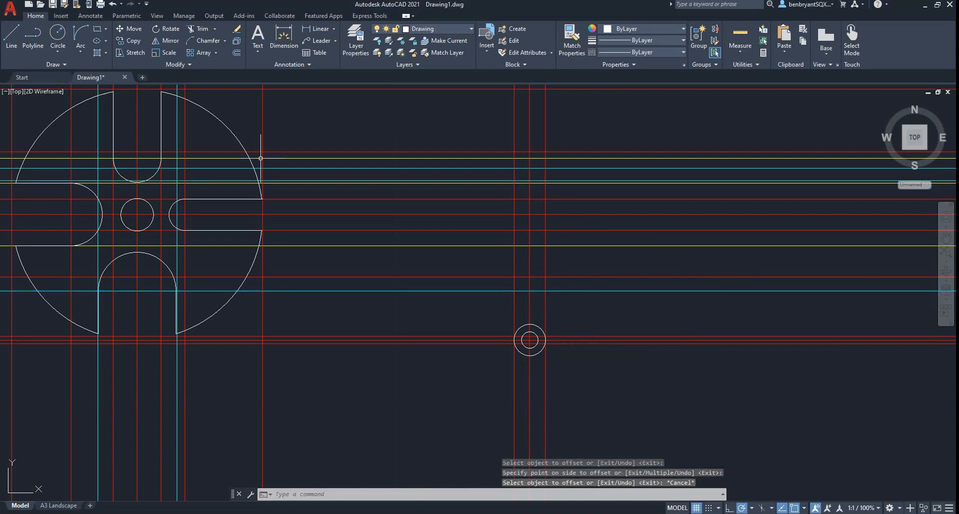
- Draw the pin's rectangular side view with lines between its two outer vertical construction lines and the two cyan lines 0.88 apart
left_click(12, 36)
left_click(516, 181)
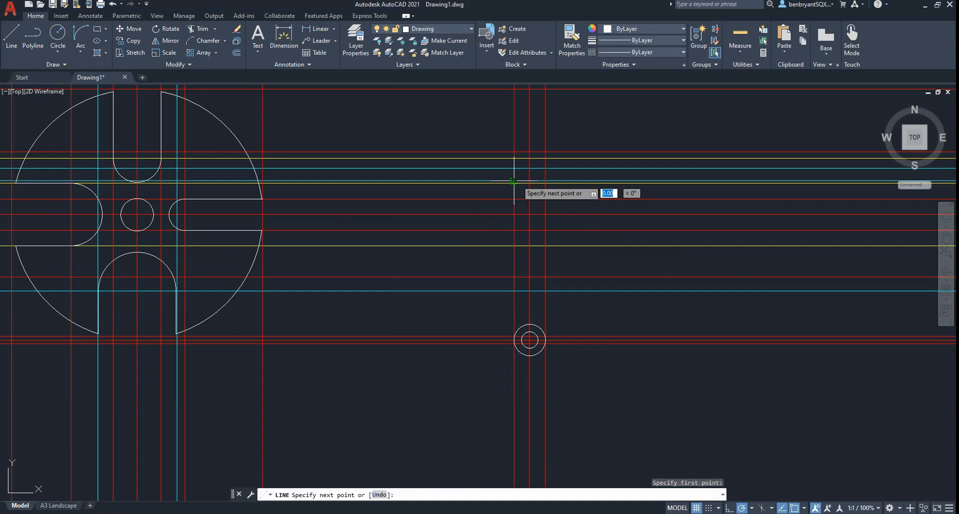
left_click(547, 181)
left_click(545, 291)
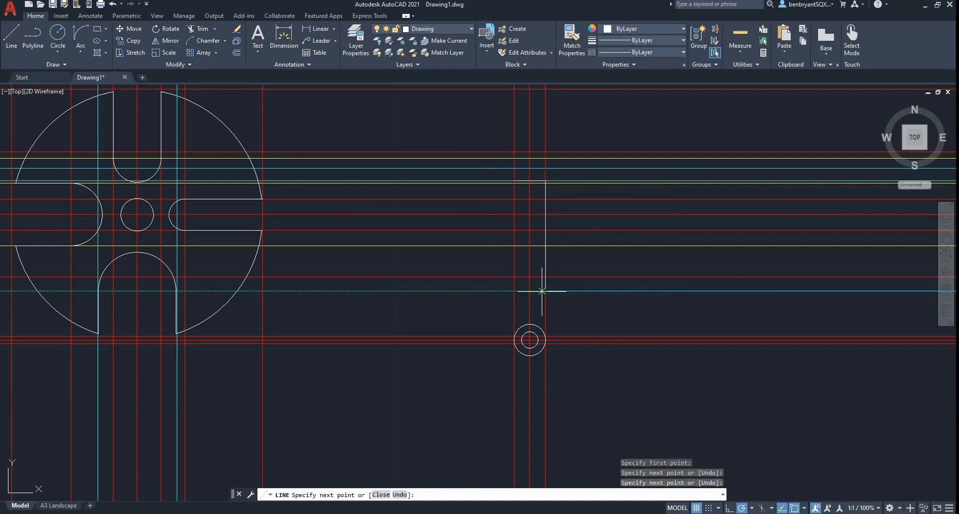
left_click(514, 291)
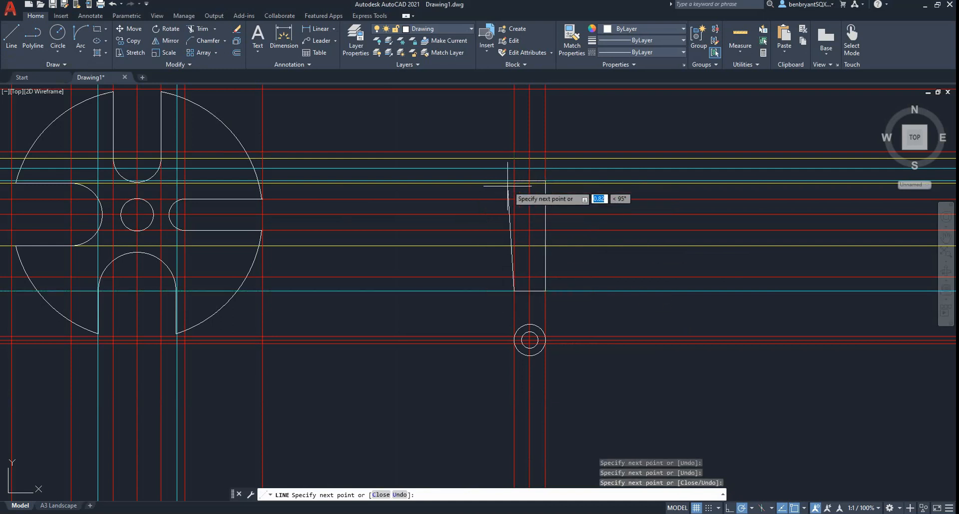
key("Return")
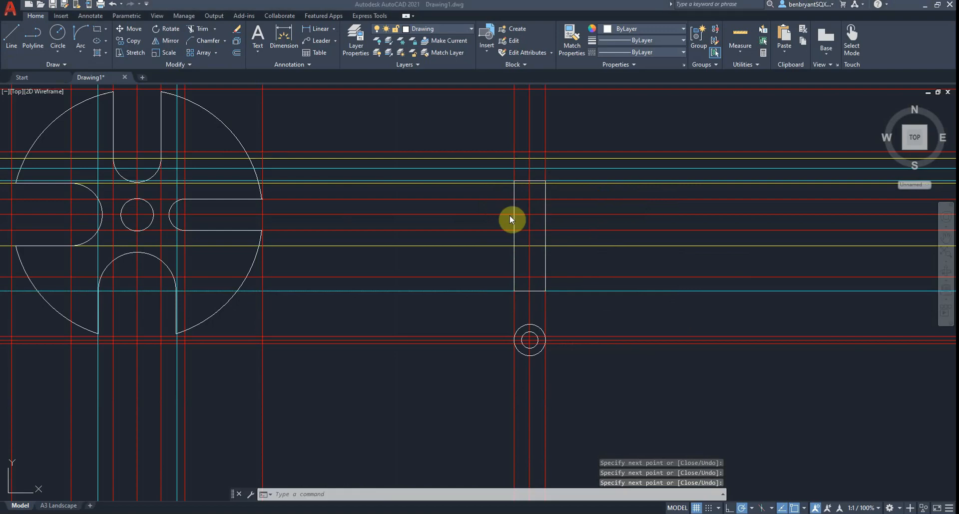
- Check the pin's chamfer size in the PDF and, in AutoCAD, set both Chamfer distances to 0.06 with the Multiple option
key("alt+Tab")
scroll(644, 298, "down", 1)
key("alt+Tab")
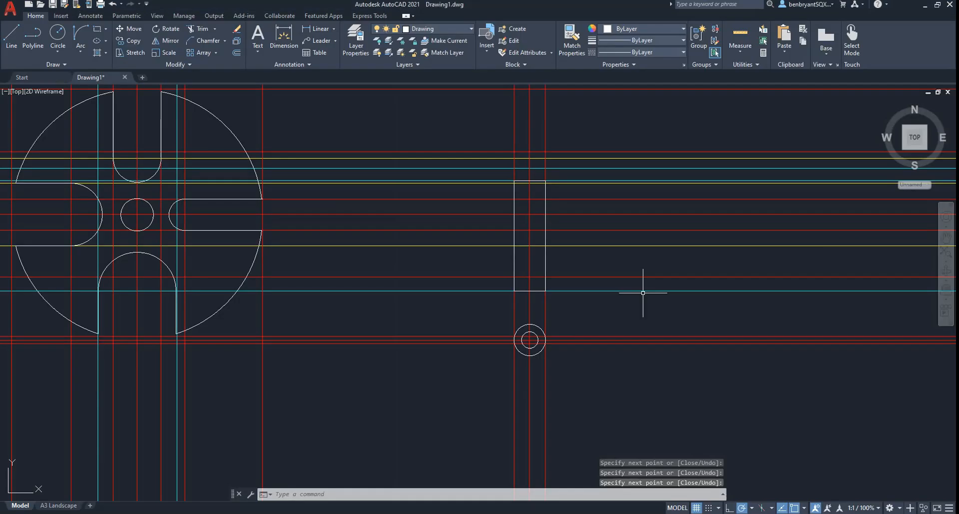
left_click(209, 41)
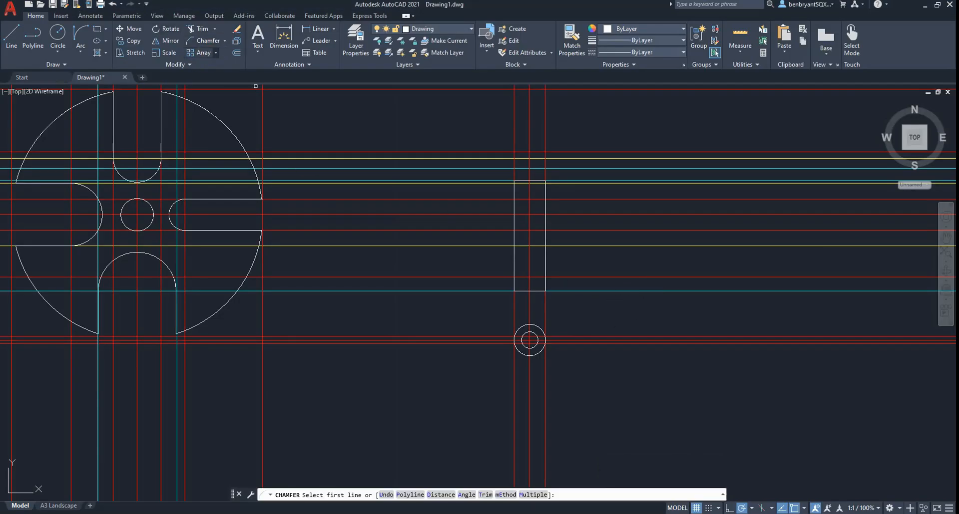
type("d")
key("Return")
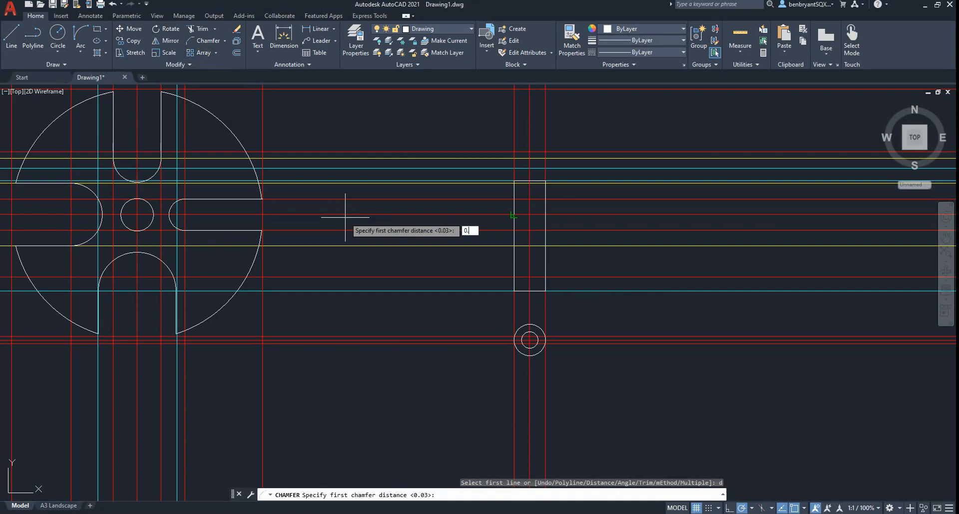
type("0.06")
key("Return")
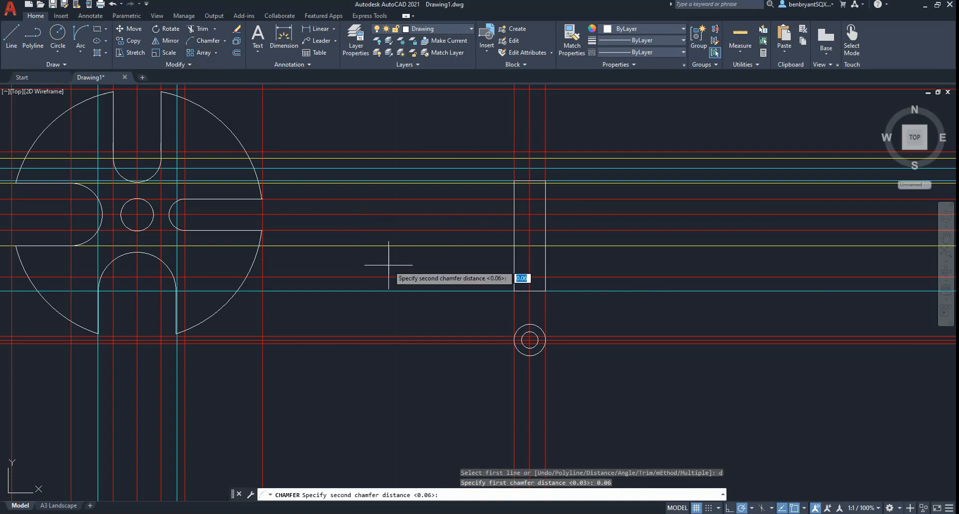
type("0.06")
key("Return")
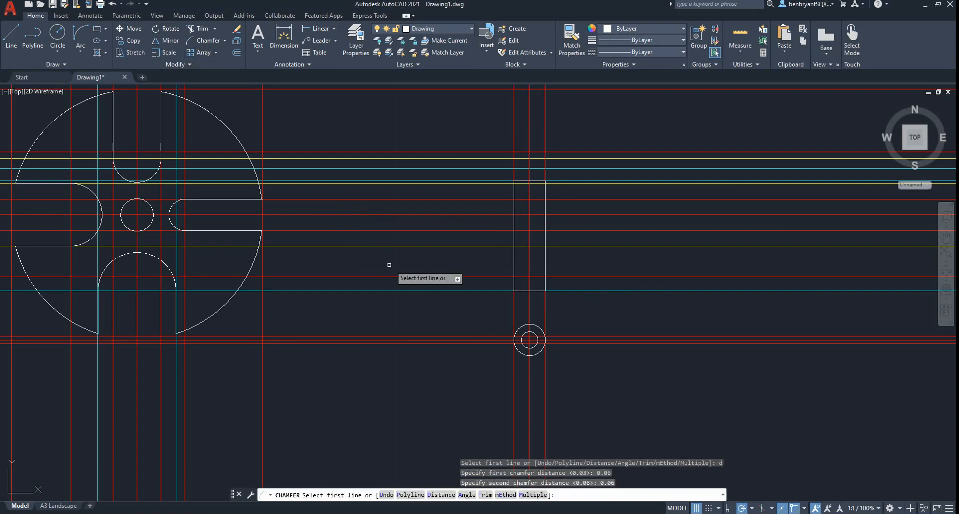
type("m")
key("Return")
- Chamfer all four corners of the pin's rectangular side view
scroll(618, 338, "up", 4)
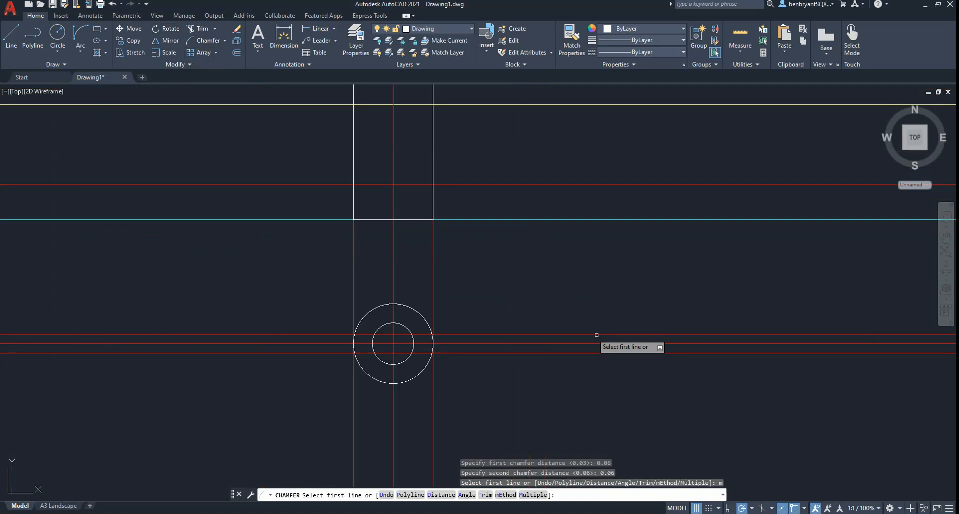
middle_click_drag(472, 255, 522, 376)
left_click(430, 340)
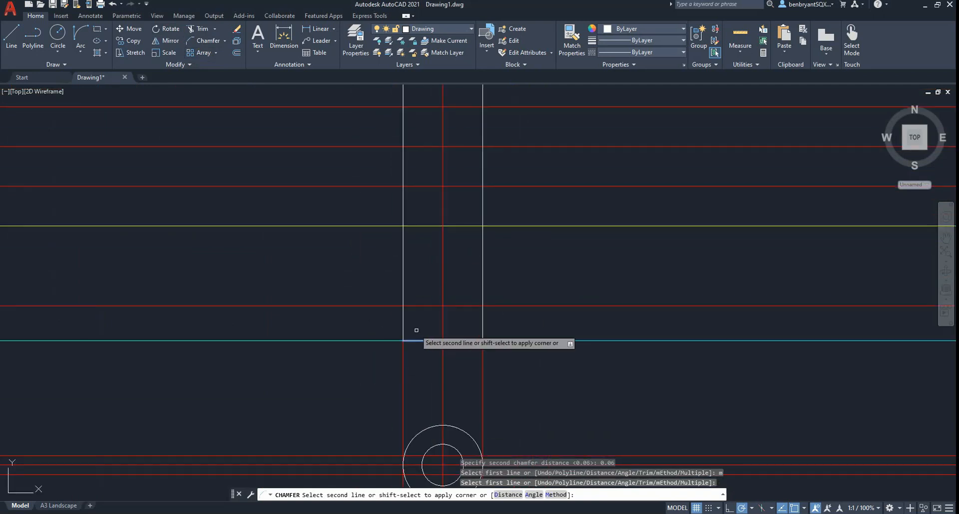
left_click(404, 325)
left_click(460, 340)
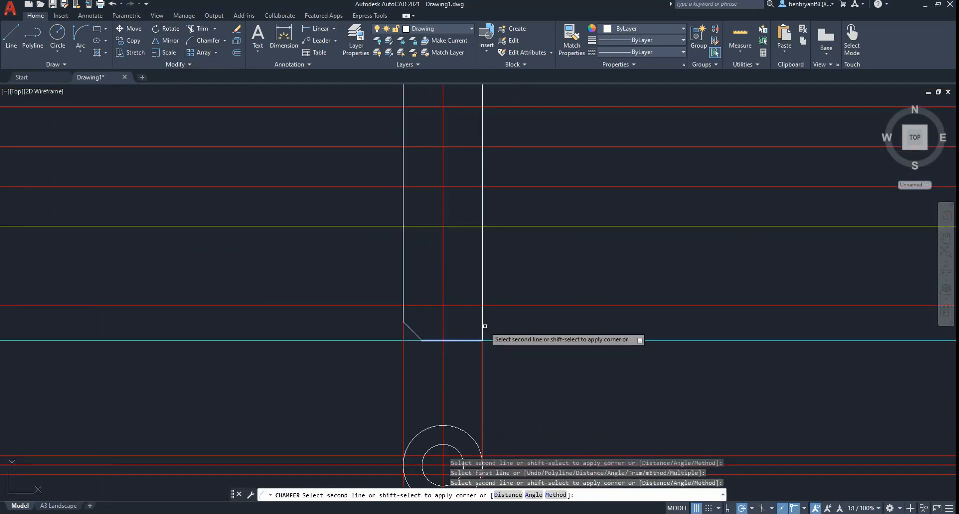
left_click(481, 320)
middle_click_drag(482, 251, 485, 392)
left_click(406, 209)
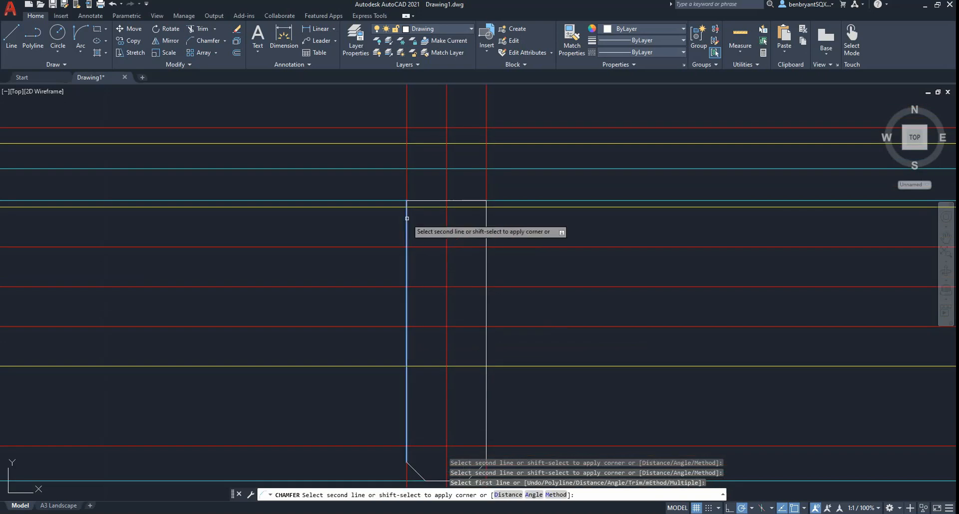
left_click(428, 201)
left_click(480, 200)
left_click(486, 224)
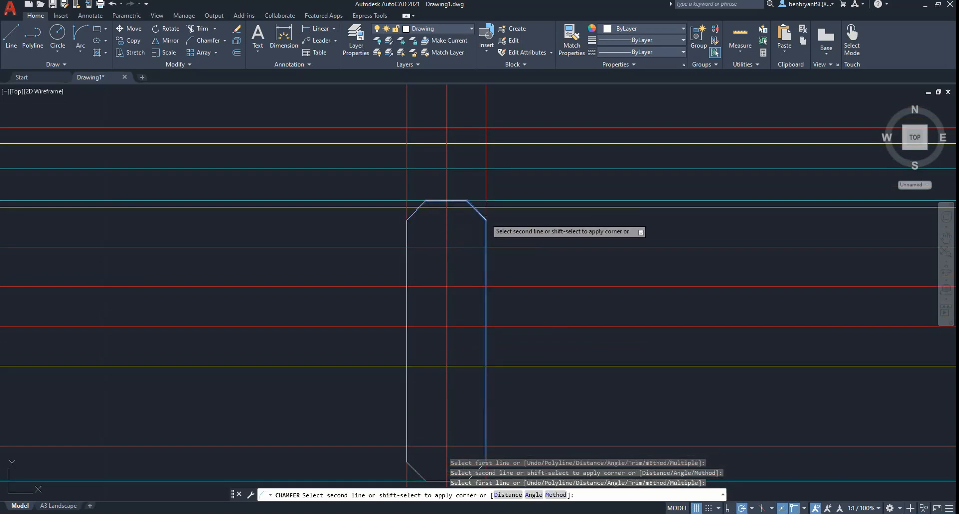
- Turn off the Construction layer, end the Chamfer command and compare the full set of part views with the PDF sheet
left_click(447, 30)
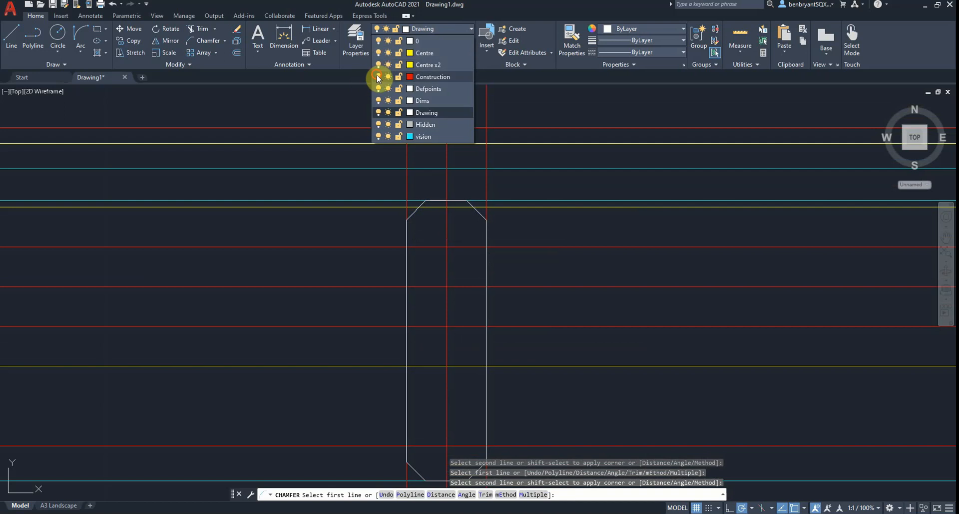
left_click(379, 79)
scroll(415, 338, "down", 2)
scroll(392, 317, "down", 4)
mouse_move(369, 278)
middle_mouse_down()
mouse_move(435, 212)
mouse_move(503, 218)
mouse_move(633, 280)
middle_mouse_up()
scroll(584, 271, "down", 4)
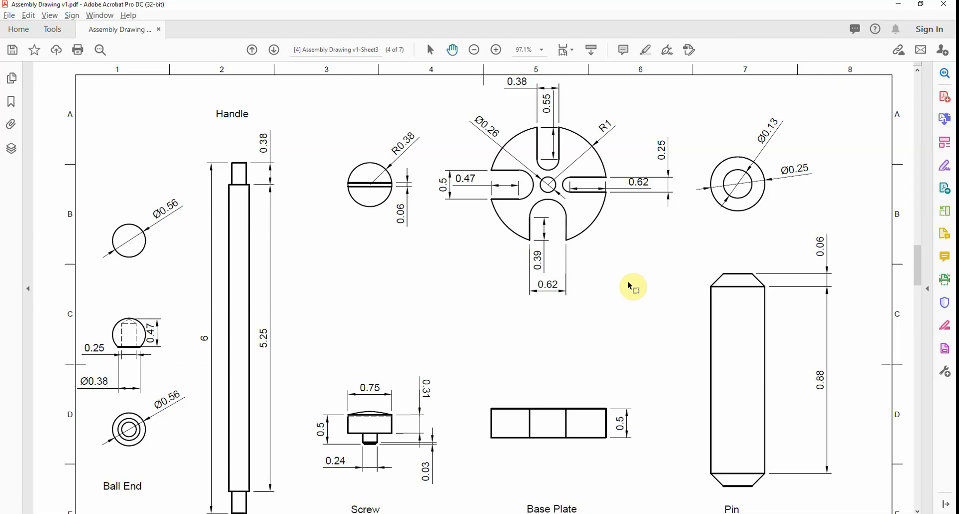
scroll(644, 360, "down", 2)
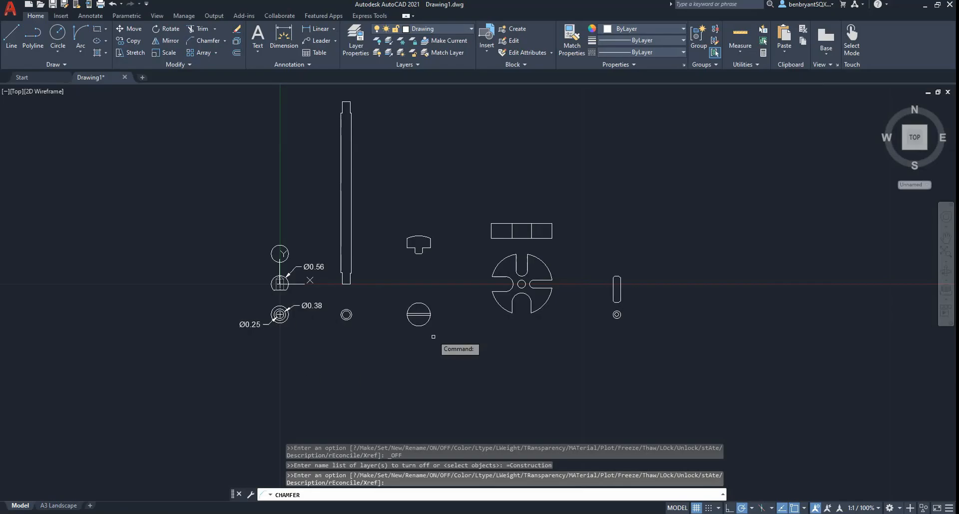
key("Escape")
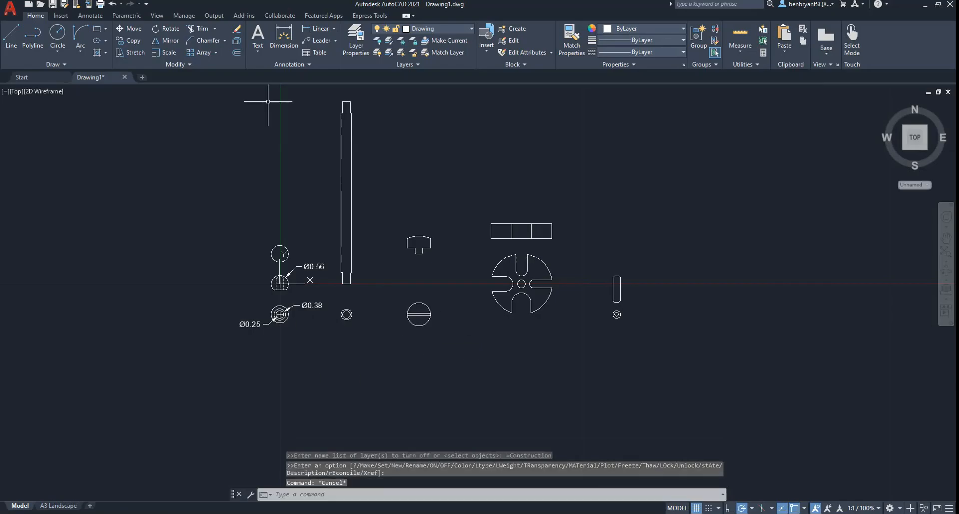
middle_click_drag(463, 190, 519, 258)
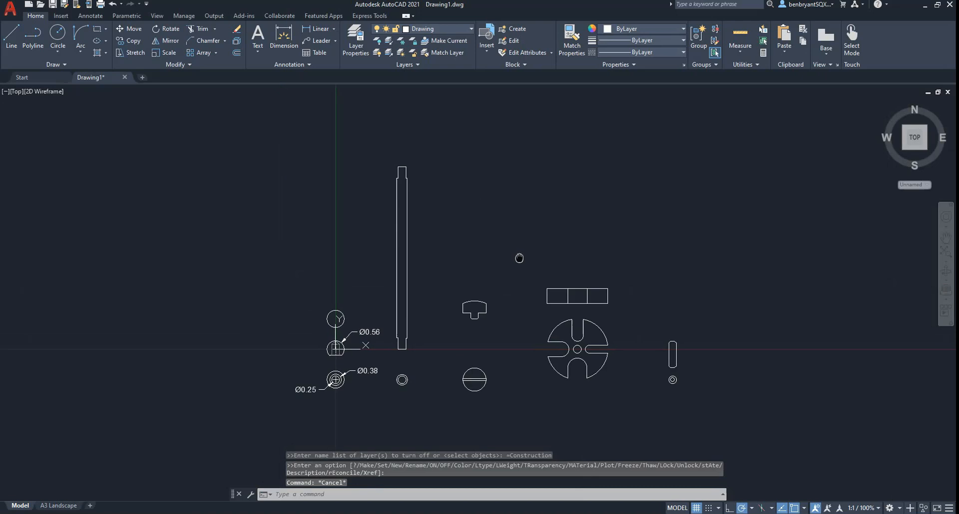